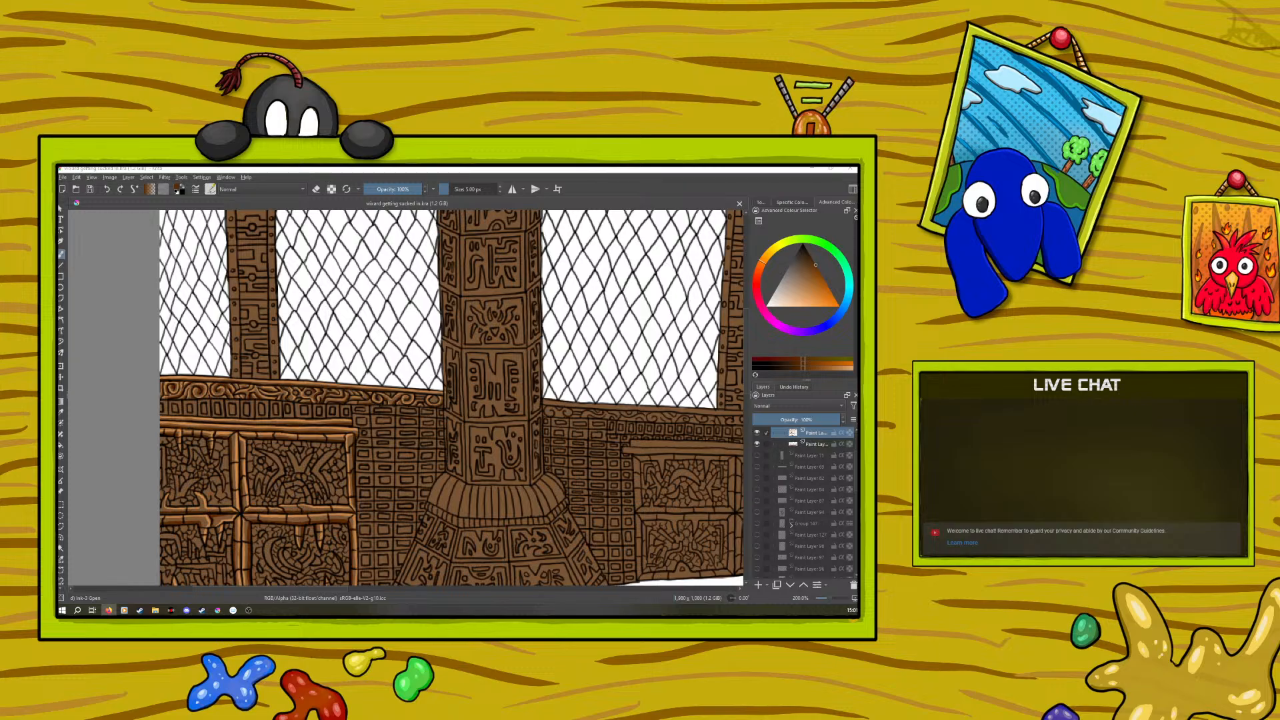
Examine the carved column, wall, cabinets and lattice windows at several zoom levels
scroll(518, 313, "down", 4)
scroll(518, 314, "up", 2)
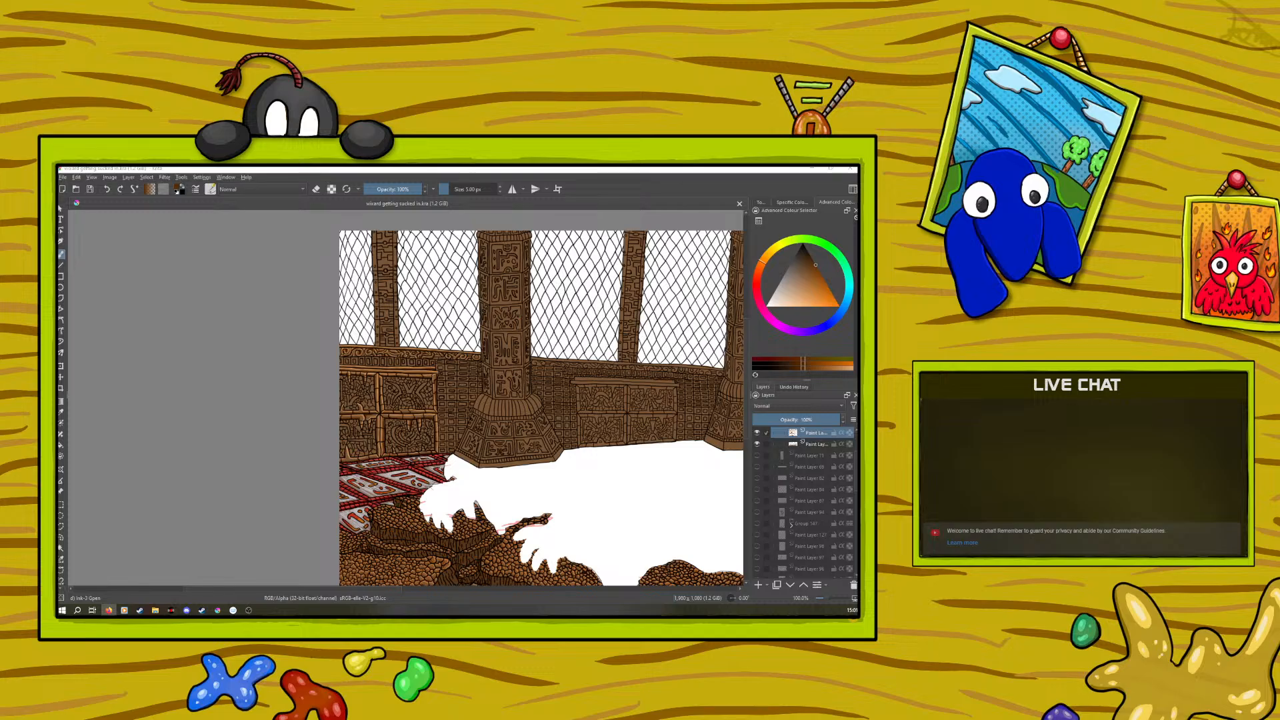
scroll(523, 408, "up", 3)
scroll(522, 407, "down", 3)
scroll(523, 408, "up", 1)
scroll(522, 408, "up", 2)
scroll(273, 398, "down", 3)
scroll(183, 430, "up", 5)
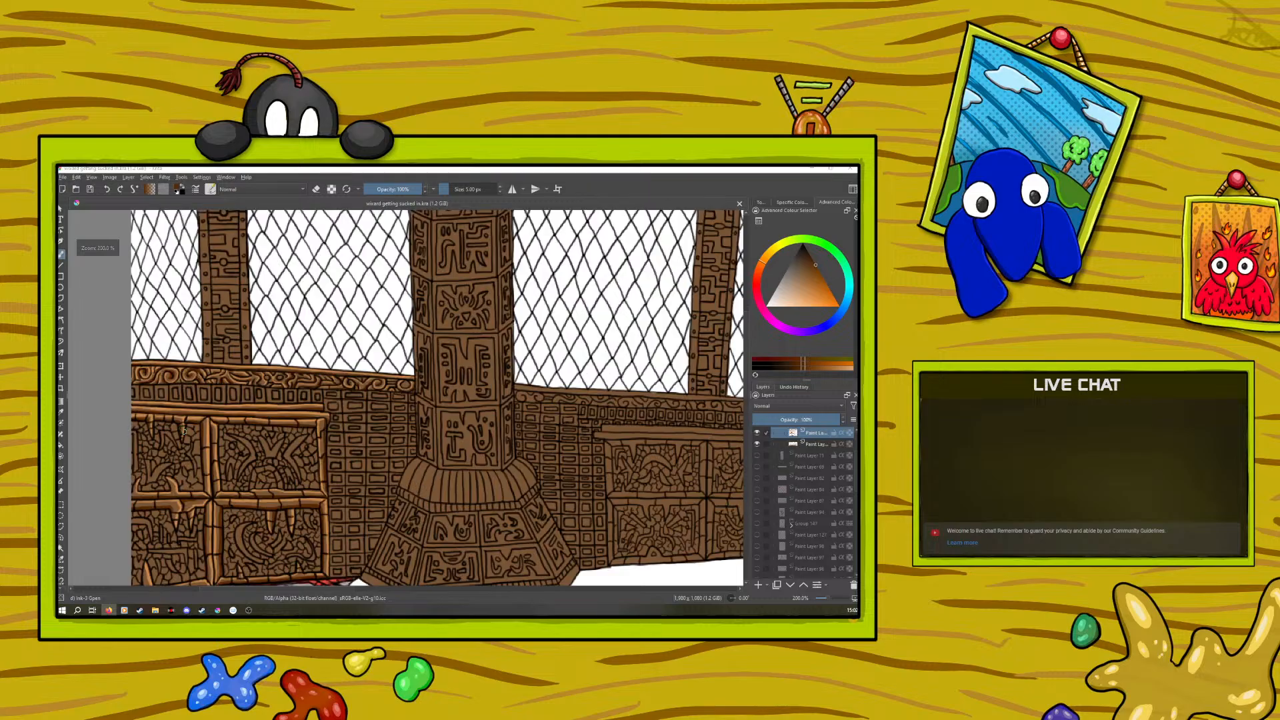
scroll(215, 437, "down", 4)
scroll(214, 436, "up", 2)
scroll(215, 436, "down", 3)
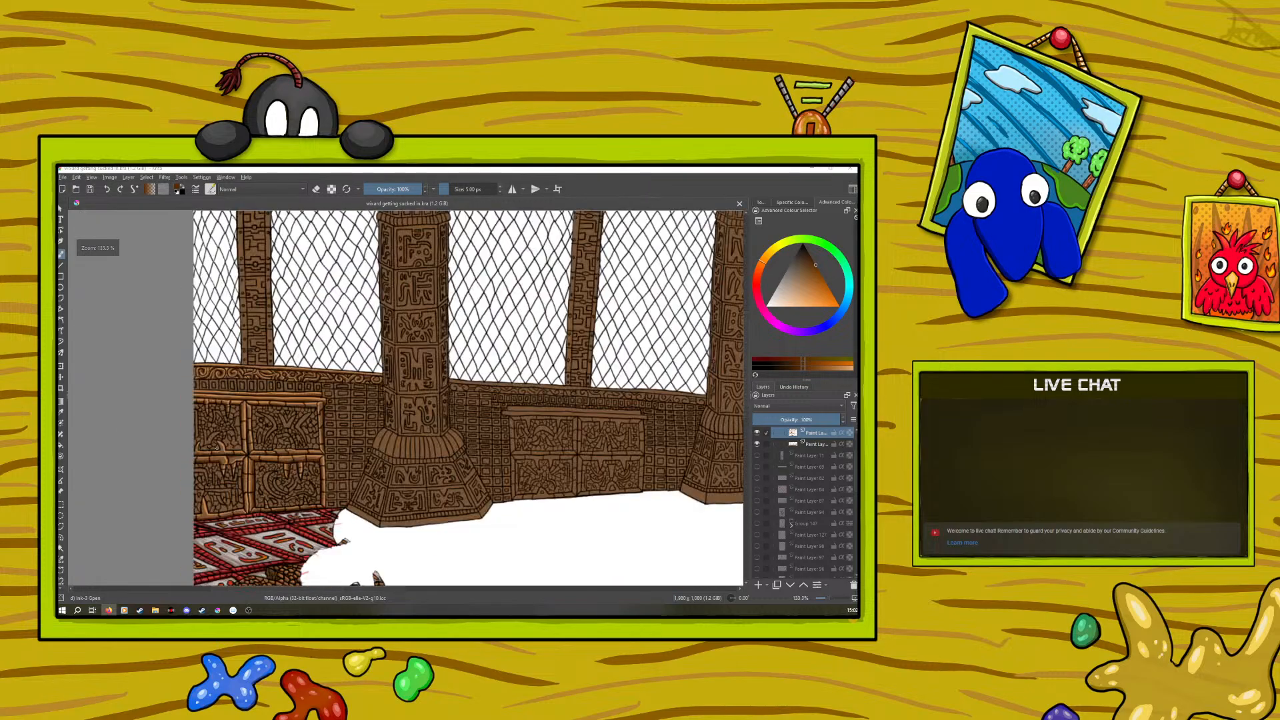
scroll(256, 425, "up", 3)
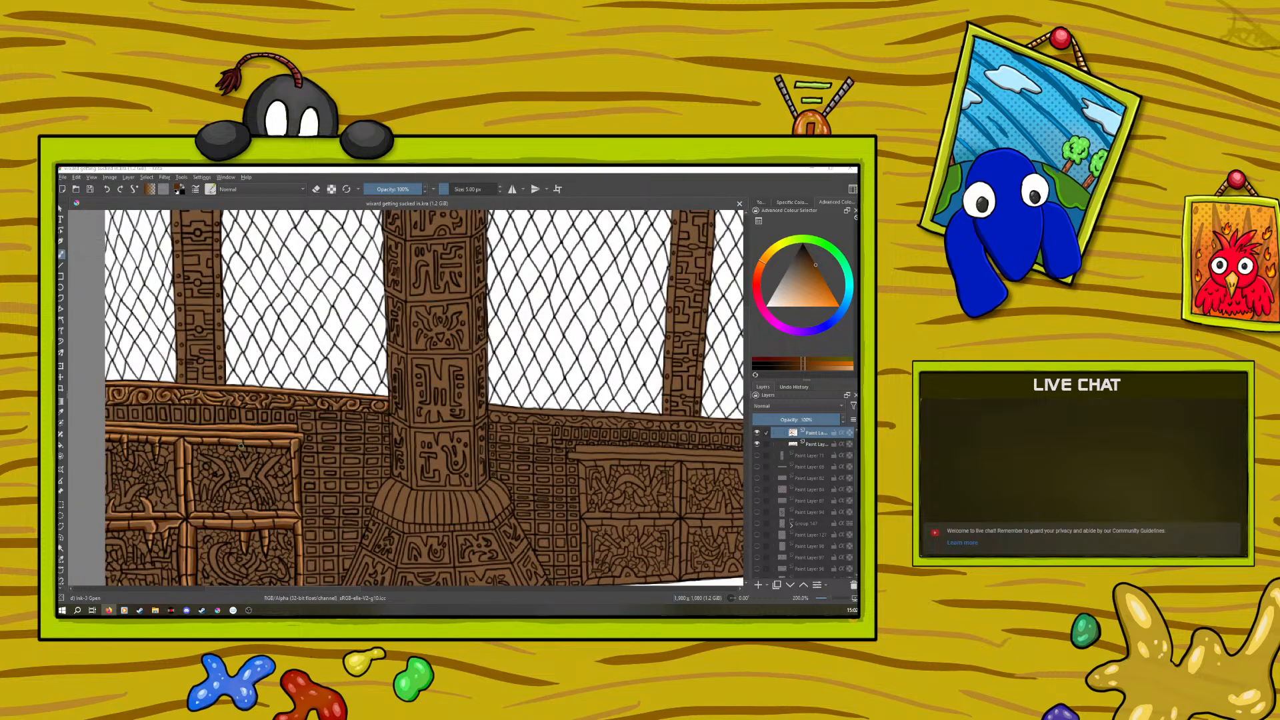
scroll(245, 436, "down", 2)
scroll(240, 443, "up", 2)
scroll(228, 464, "down", 1)
scroll(229, 465, "up", 2)
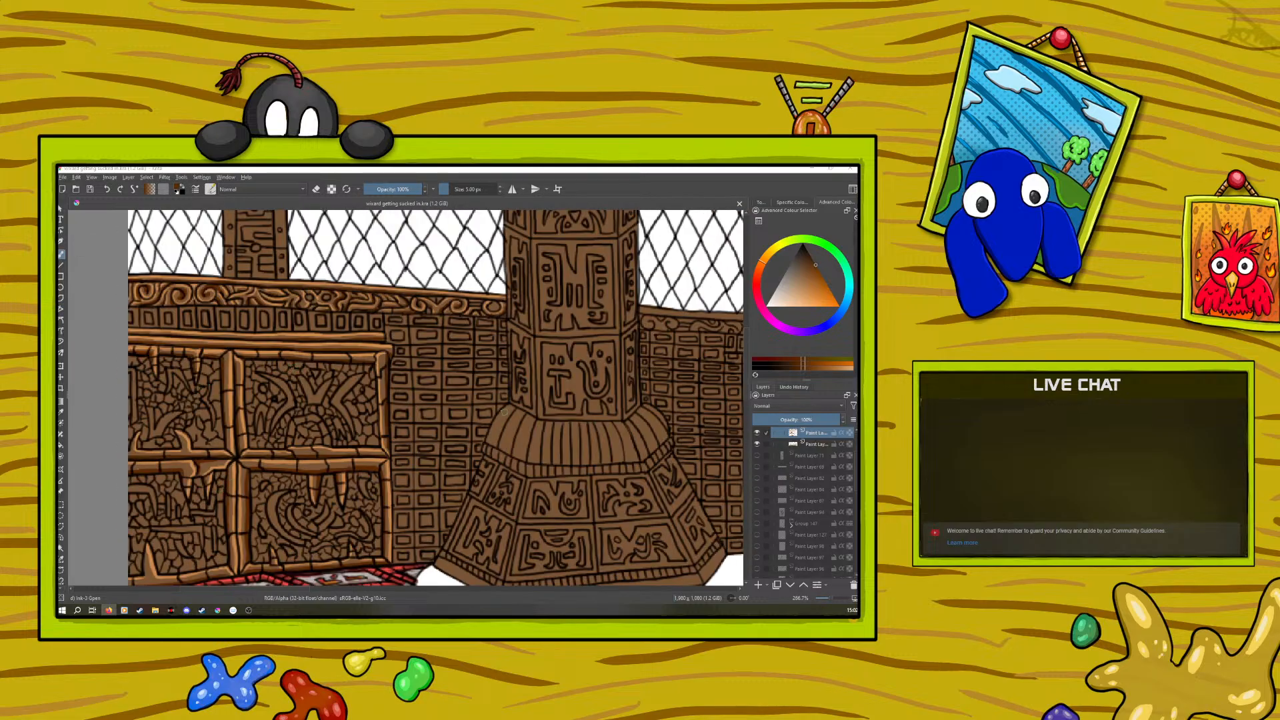
Add a new paint layer at the top of Group 108 and set the brush colour to black
scroll(840, 460, "up", 2)
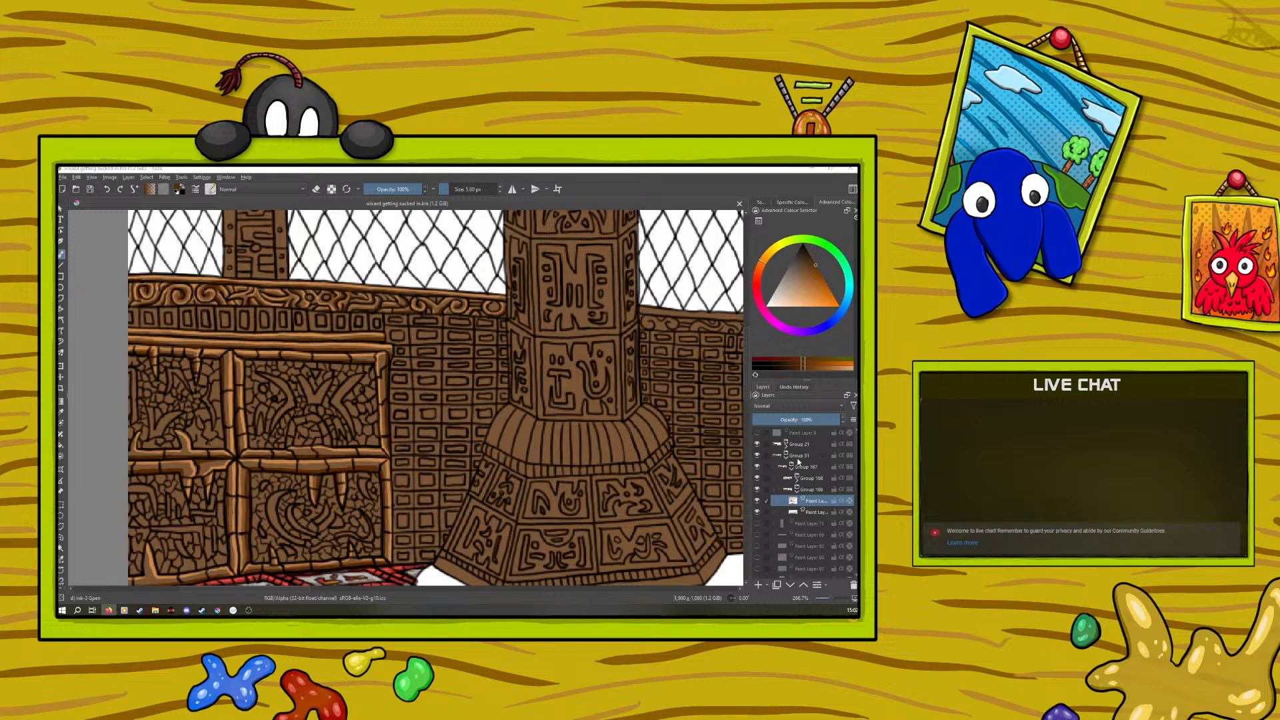
left_click(797, 487)
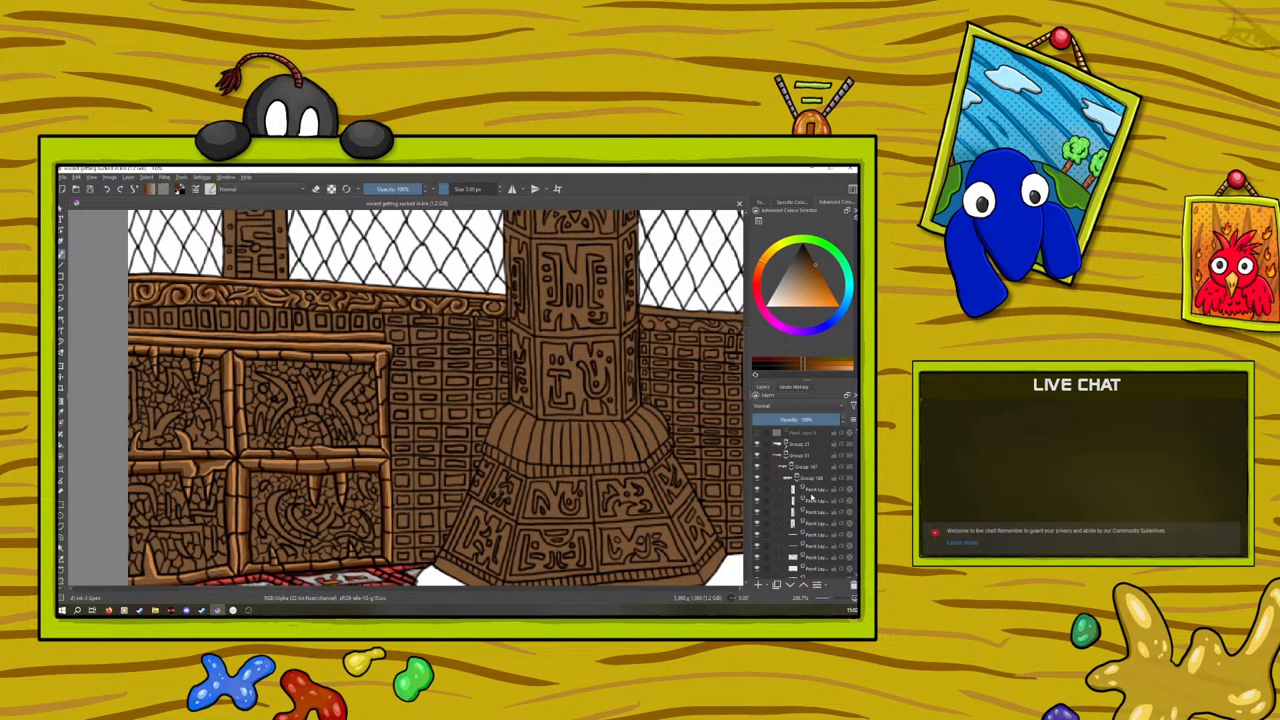
left_click(757, 585)
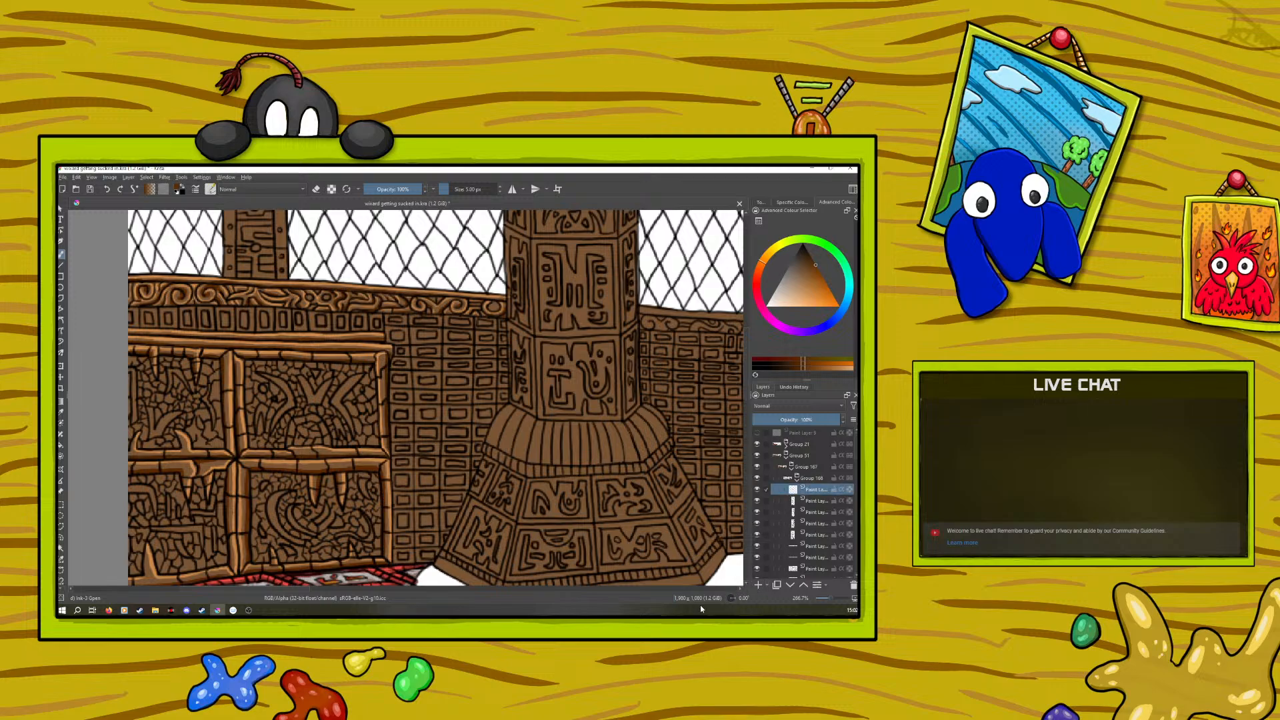
right_click(161, 437)
left_click_drag(158, 452, 162, 458)
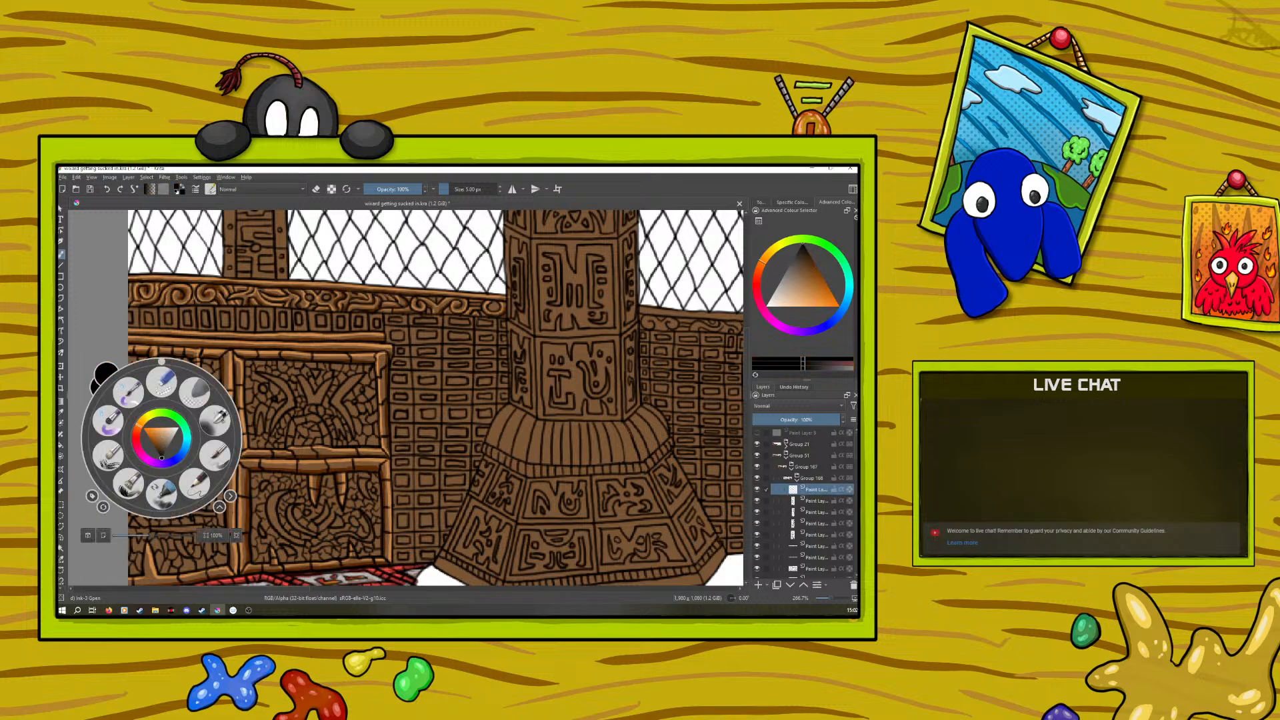
left_click(138, 229)
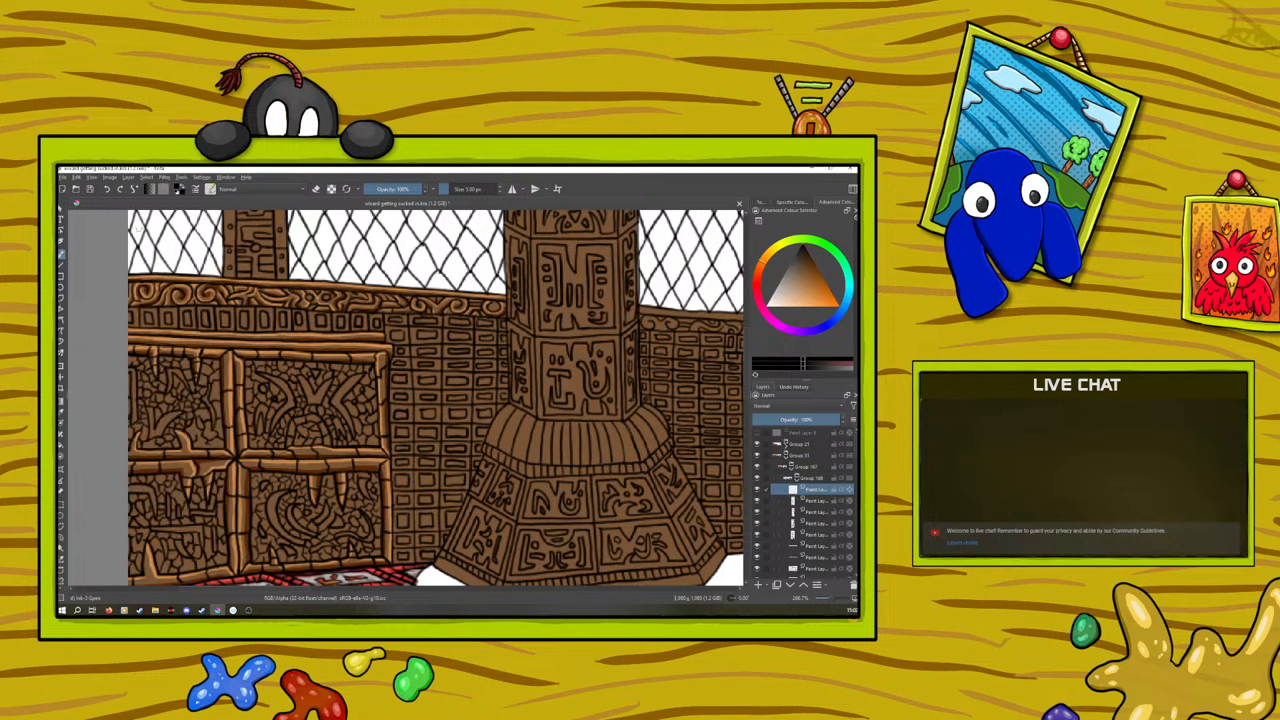
Paint small black accents over the carved wooden cabinet on the new layer and collapse Group 108
left_click(207, 444)
left_click_drag(372, 499, 374, 500)
left_click(797, 479)
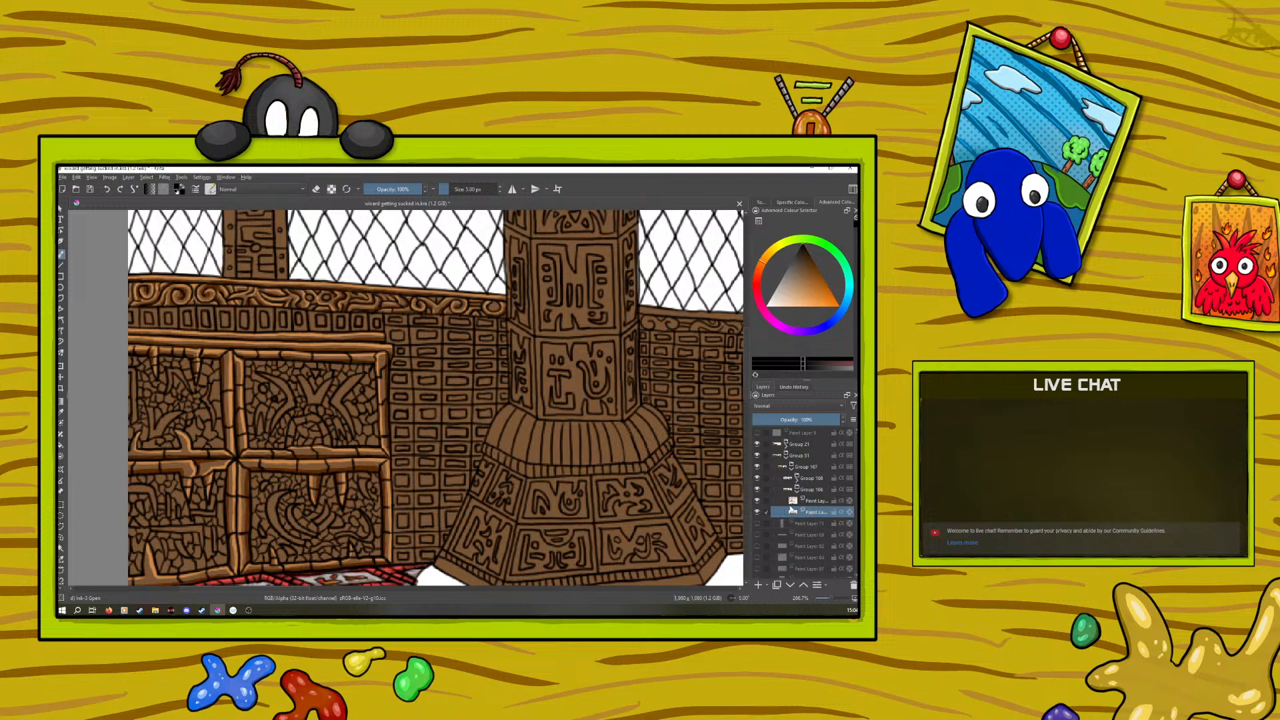
Activate the upper paint layer below Group 106 and sample the light orange highlight from the shaded cabinet's frame for the brush
left_click(810, 501)
left_click(757, 501)
left_click(758, 501)
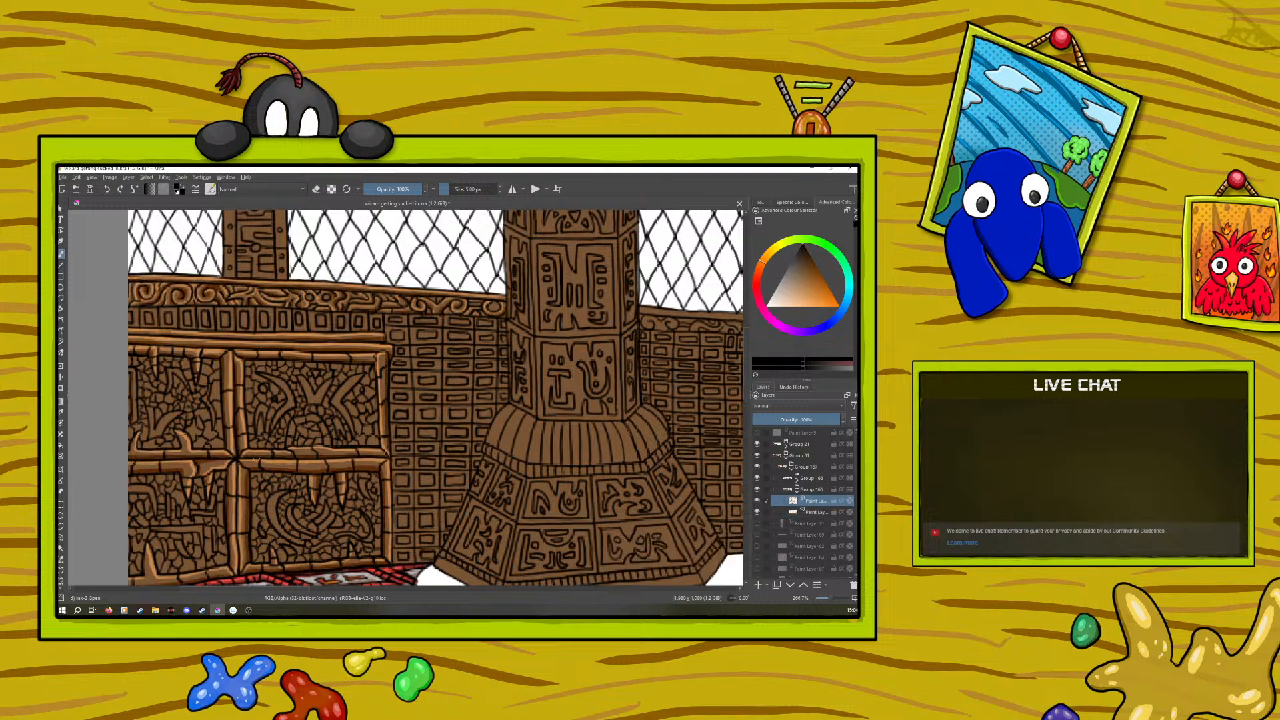
left_click_drag(253, 589, 290, 536)
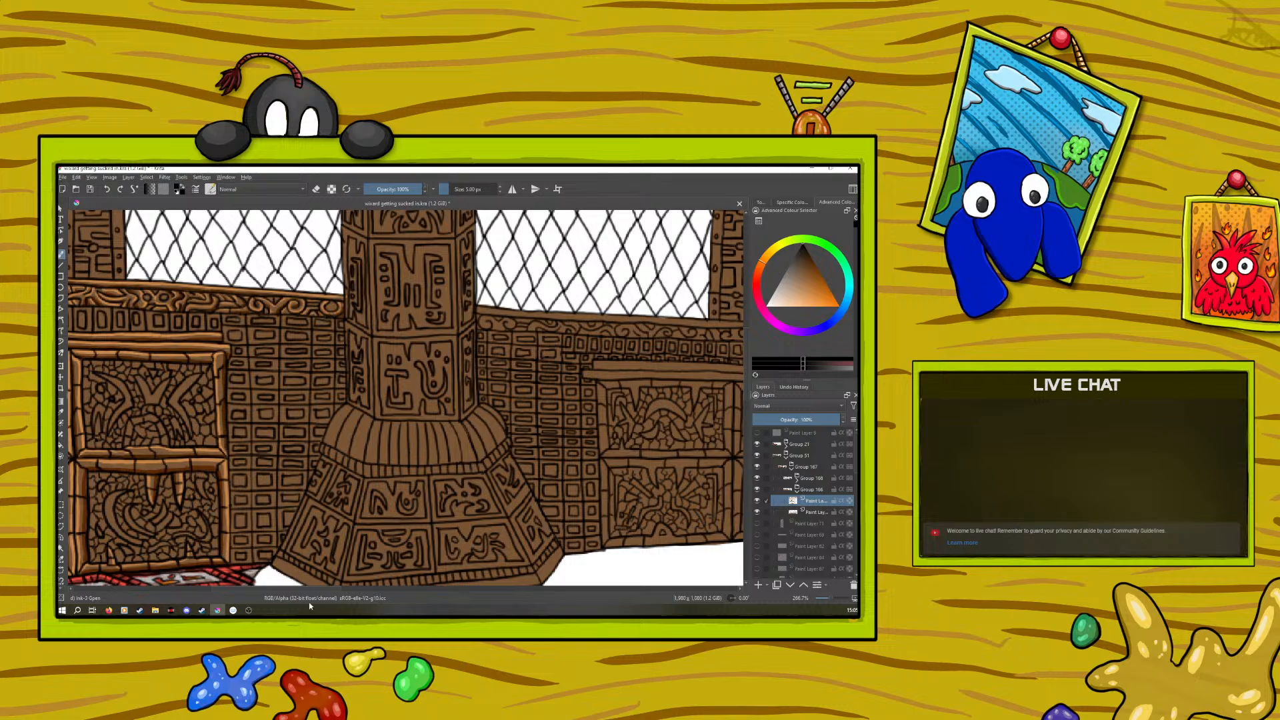
left_click_drag(327, 592, 305, 598)
left_click(61, 413)
left_click(200, 353)
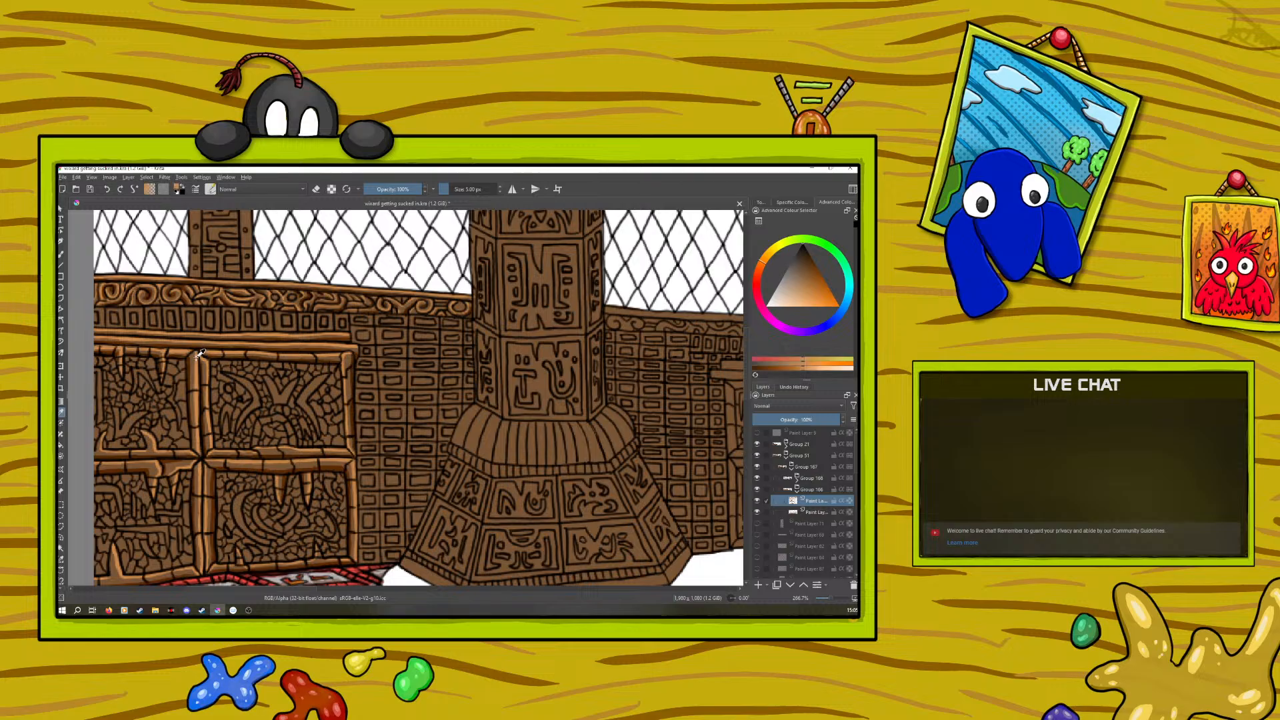
key("b")
Rotate the canvas sideways and paint a light orange highlight along the window-side edge of the wall ledge between the two columns
left_click_drag(275, 590, 371, 582)
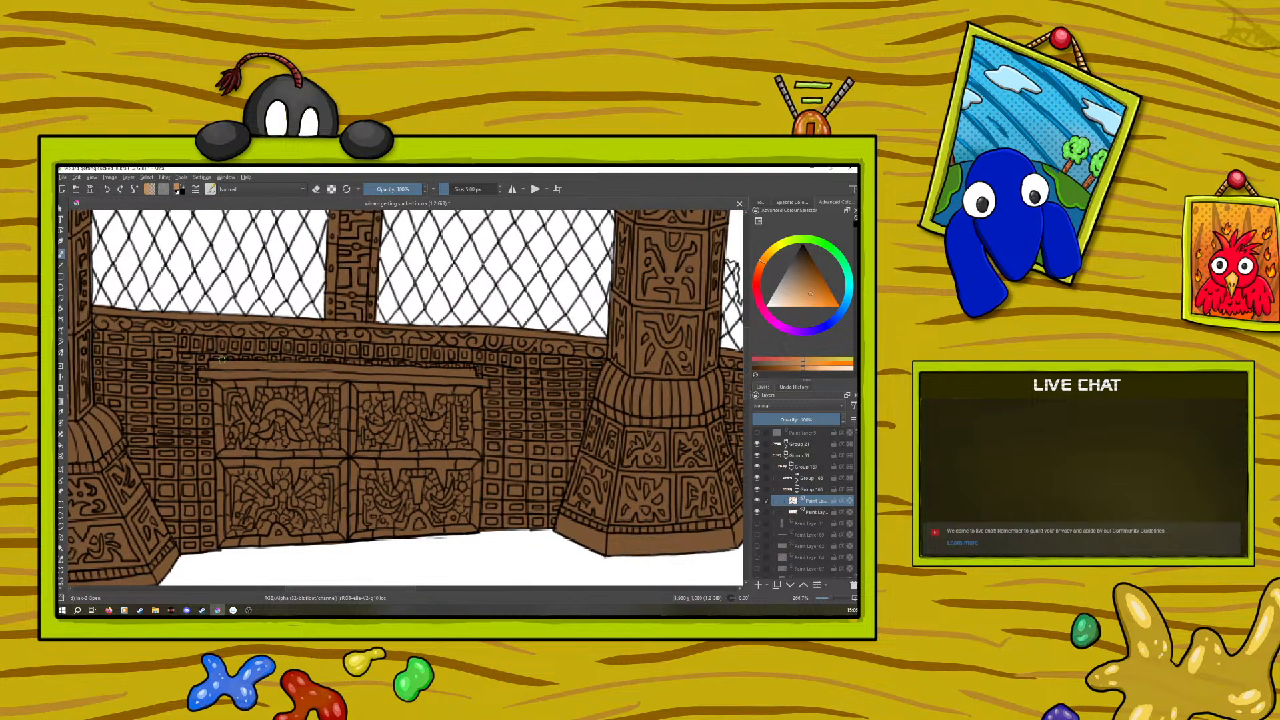
right_click(191, 385)
left_click_drag(189, 311, 267, 382)
left_click(218, 292)
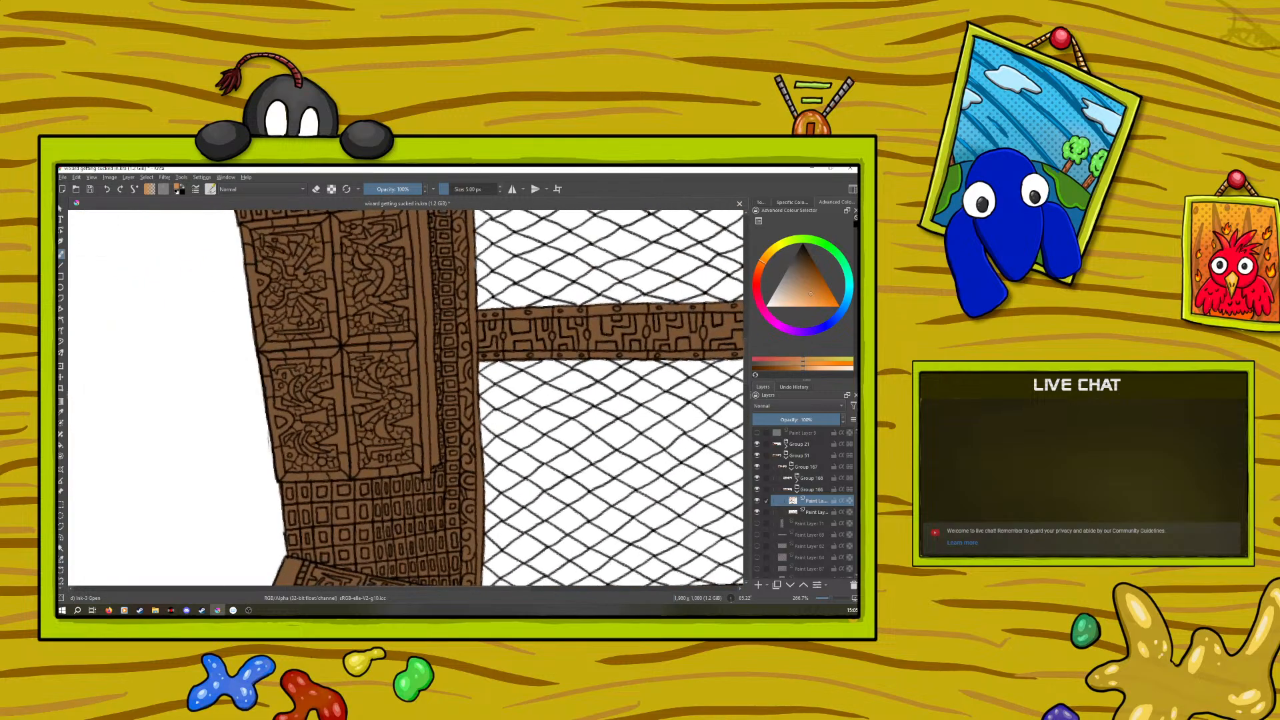
left_click_drag(746, 363, 748, 337)
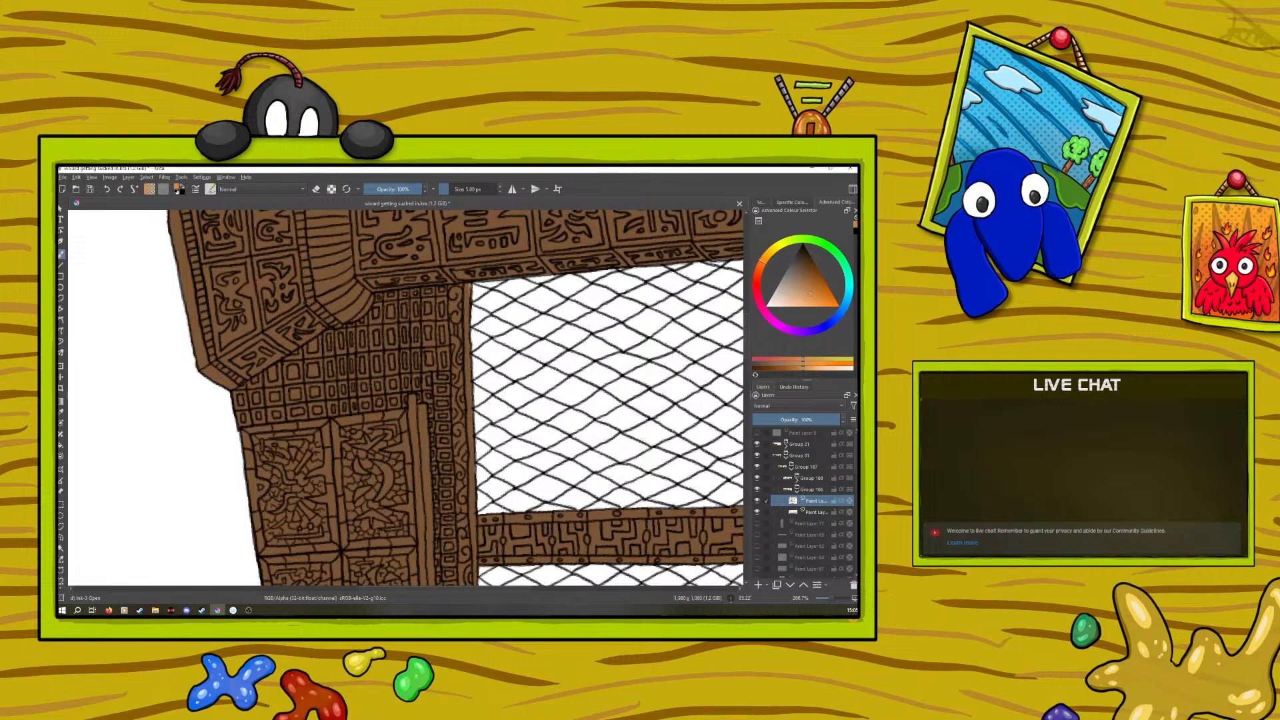
left_click_drag(470, 307, 476, 550)
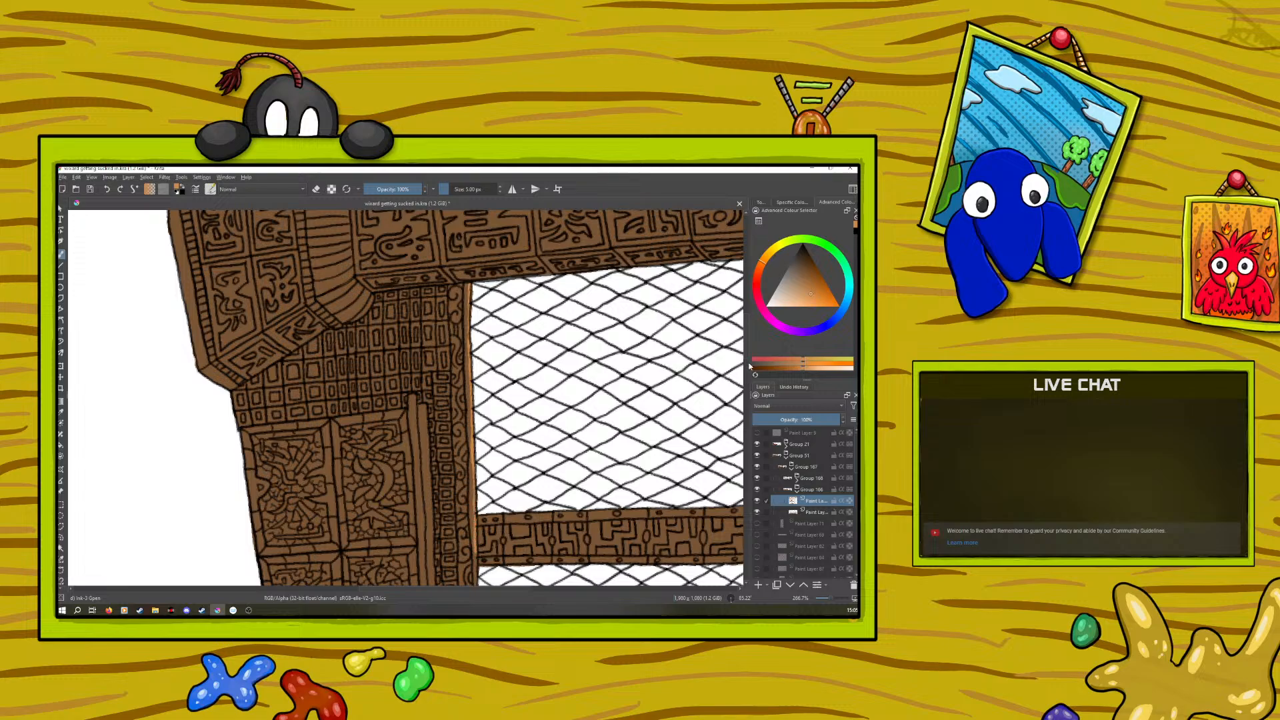
left_click_drag(748, 364, 752, 376)
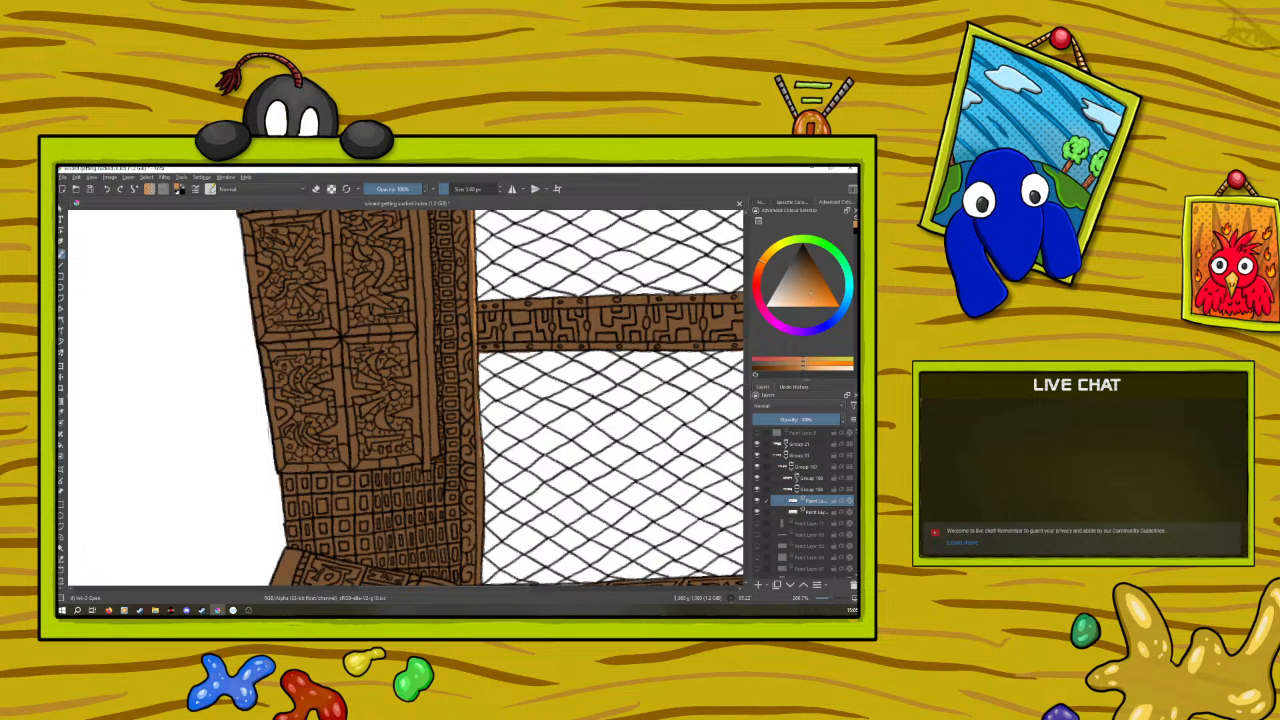
left_click_drag(480, 392, 480, 404)
scroll(747, 377, "down", 5)
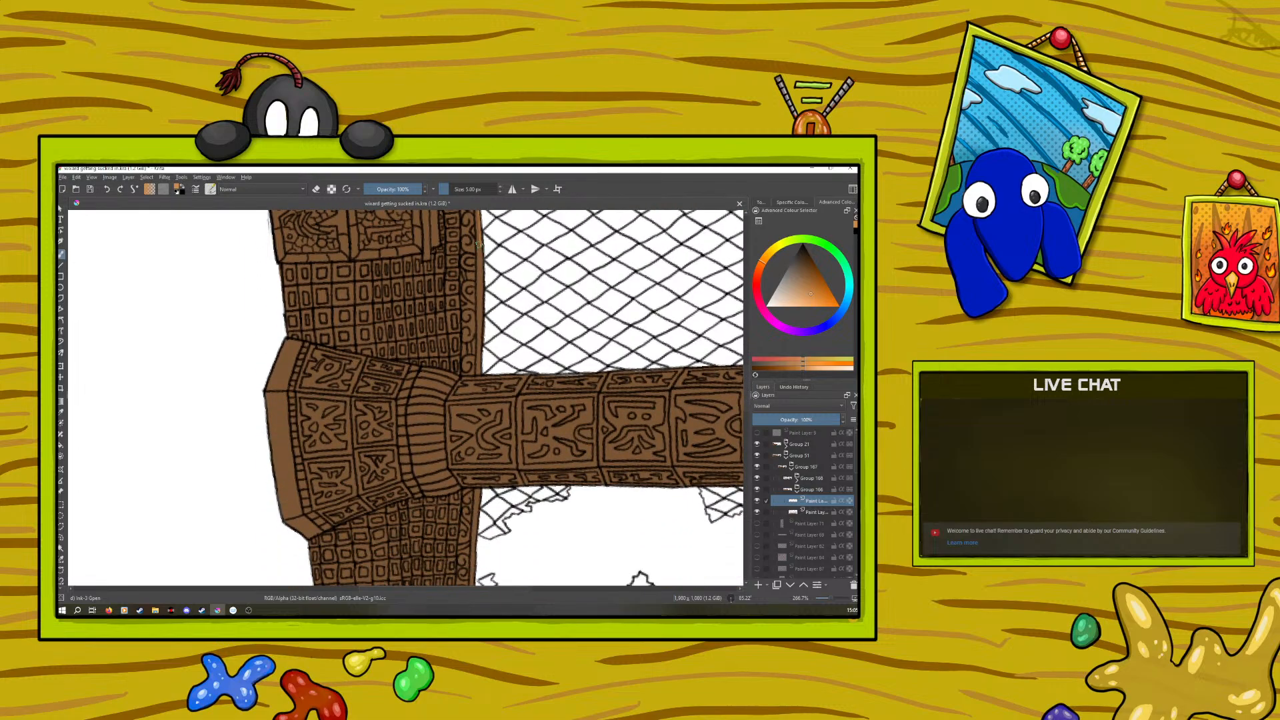
left_click_drag(482, 278, 481, 379)
Sample the darker orange-brown from the shaded cabinet frame and paint it along the highlighted edge of the ledge between the columns
scroll(734, 301, "up", 4)
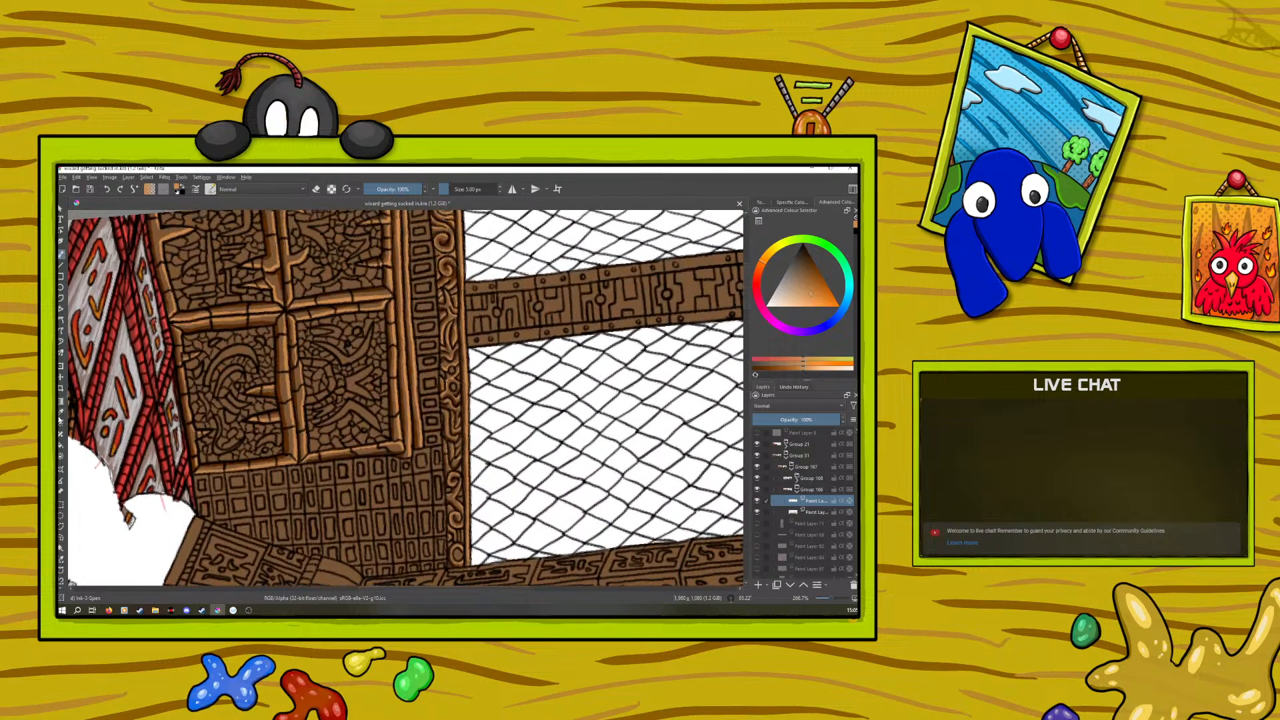
left_click(384, 285, "ctrl")
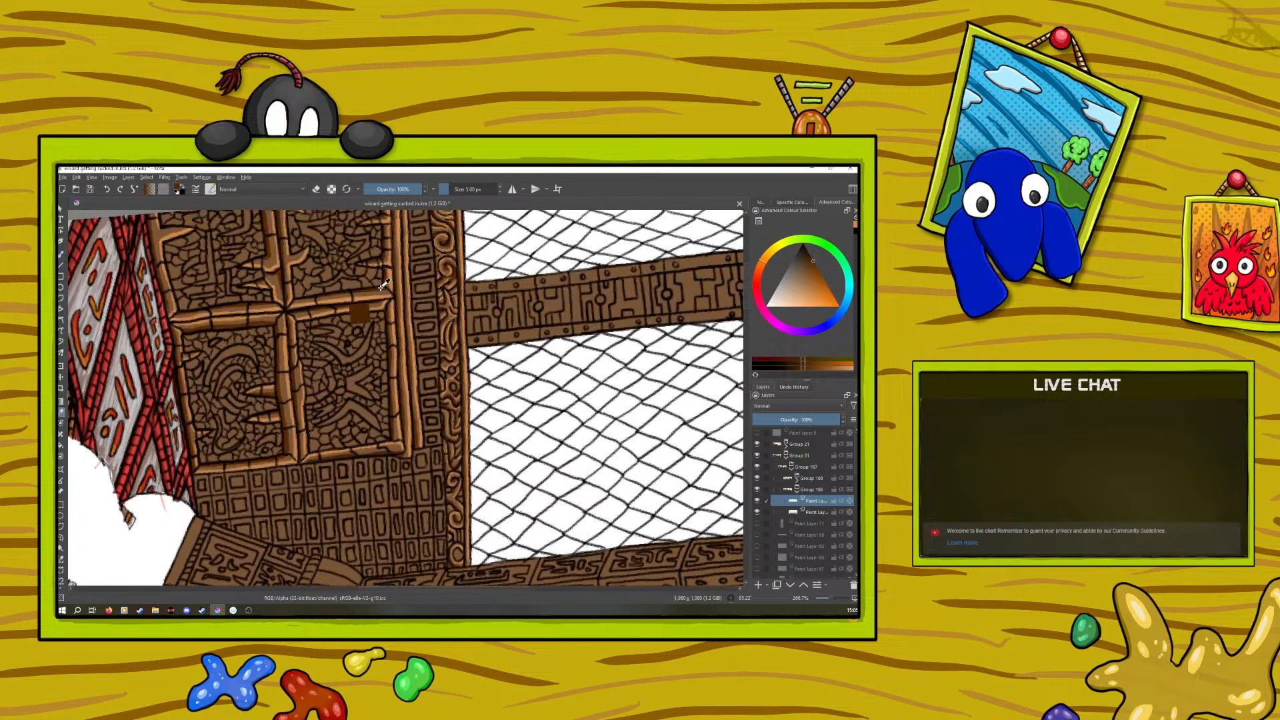
left_click_drag(746, 287, 749, 332)
left_click(62, 254)
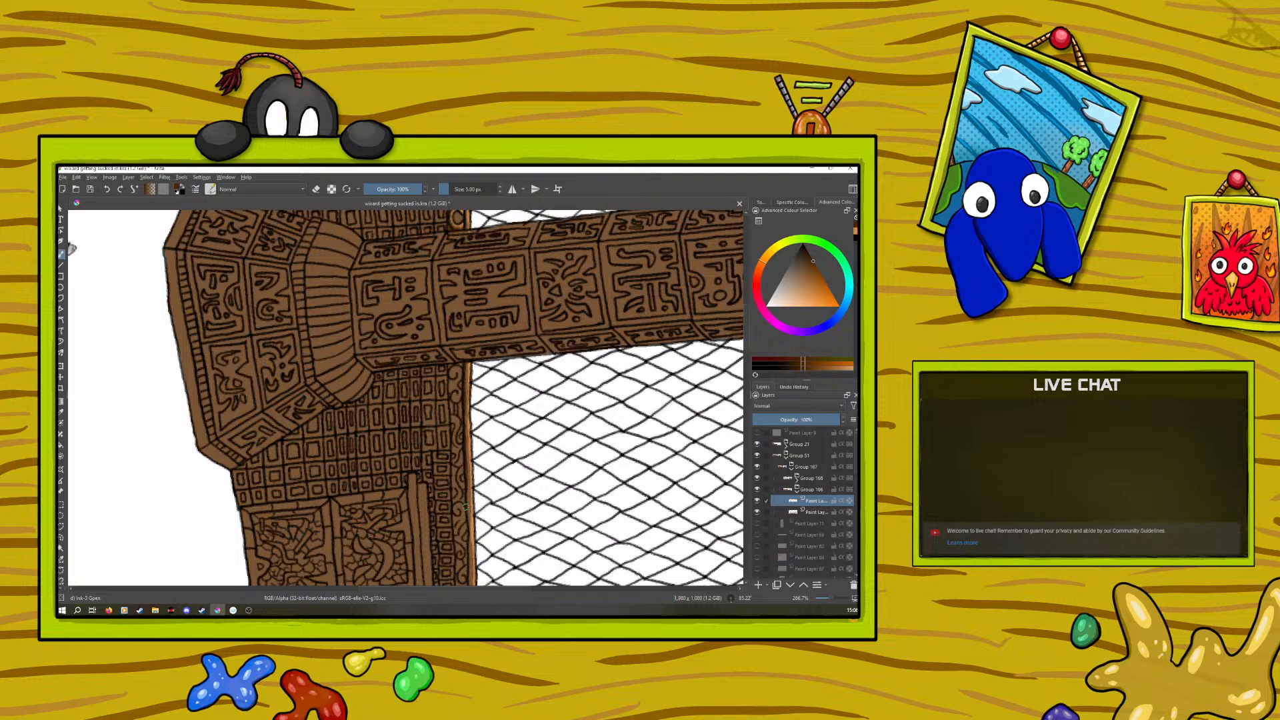
scroll(745, 306, "down", 5)
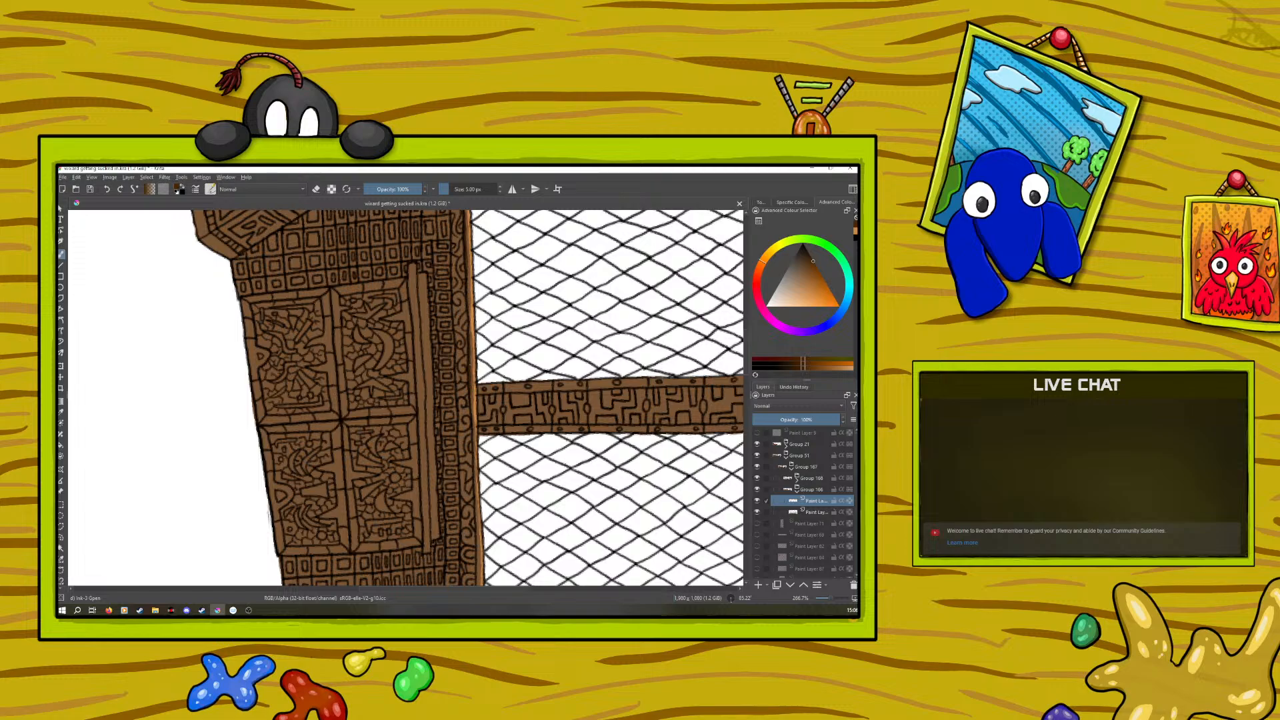
scroll(745, 366, "down", 5)
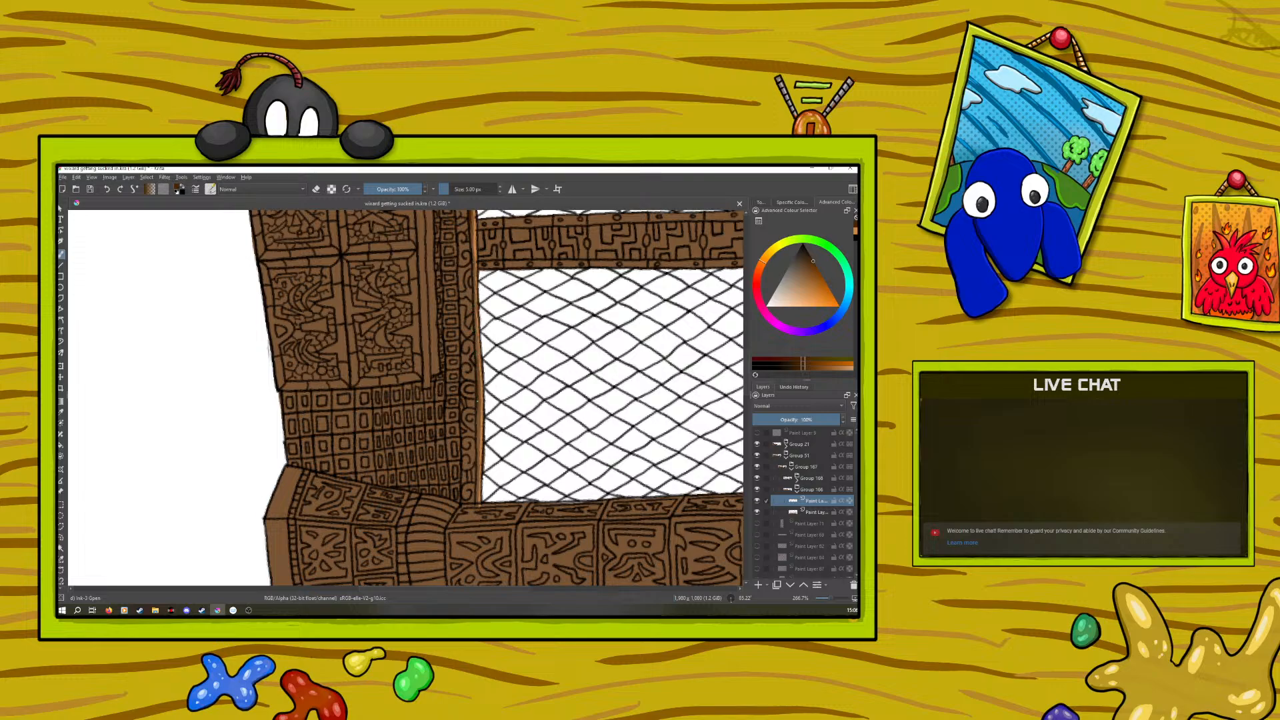
left_click_drag(475, 420, 478, 440)
left_click(316, 189)
left_click(316, 190)
Sample the light orange from the cabinet frame and highlight the ledge's carved scrollwork between the first column and the window post
left_click_drag(747, 385, 749, 298)
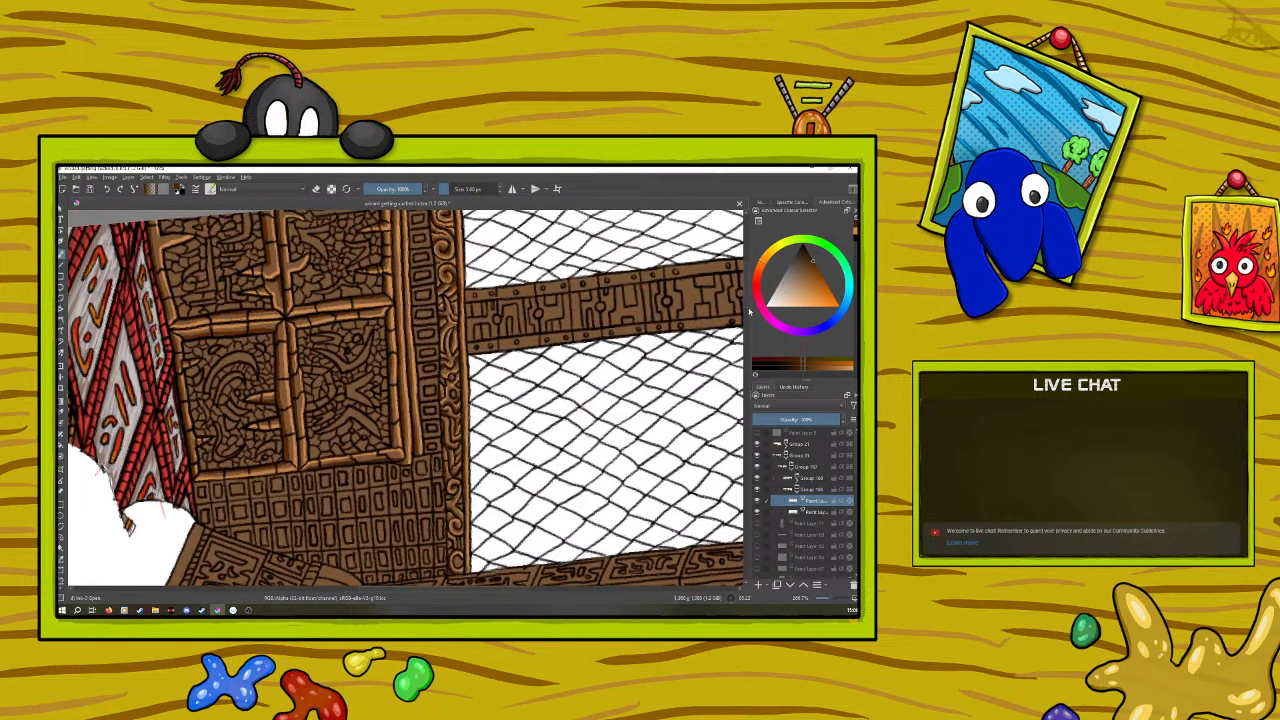
left_click(287, 352, "ctrl")
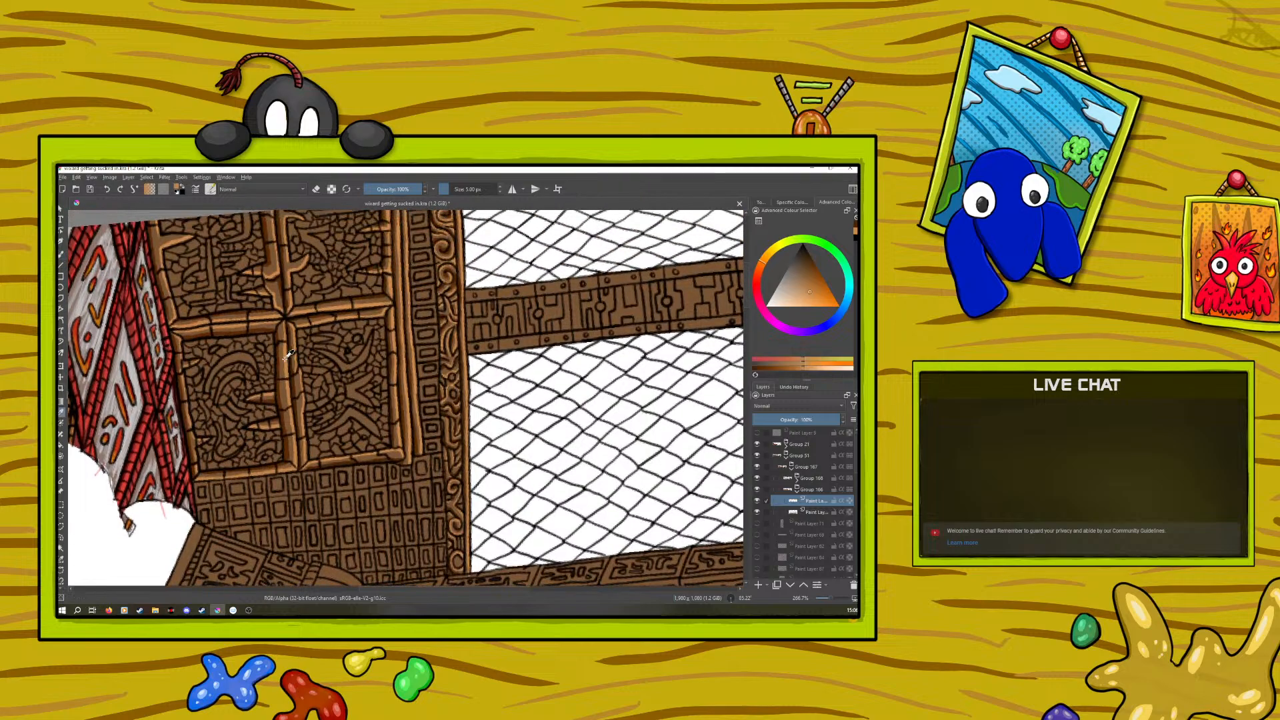
key("b")
left_click_drag(746, 279, 749, 338)
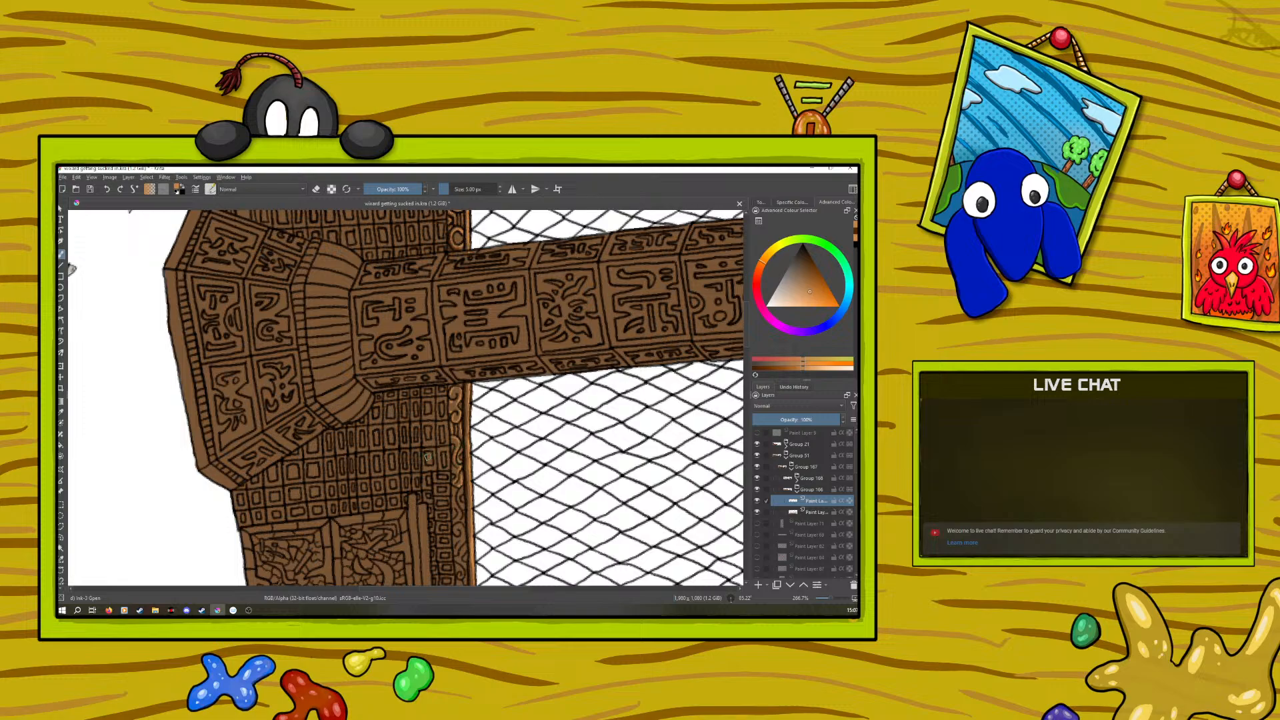
scroll(746, 335, "down", 5)
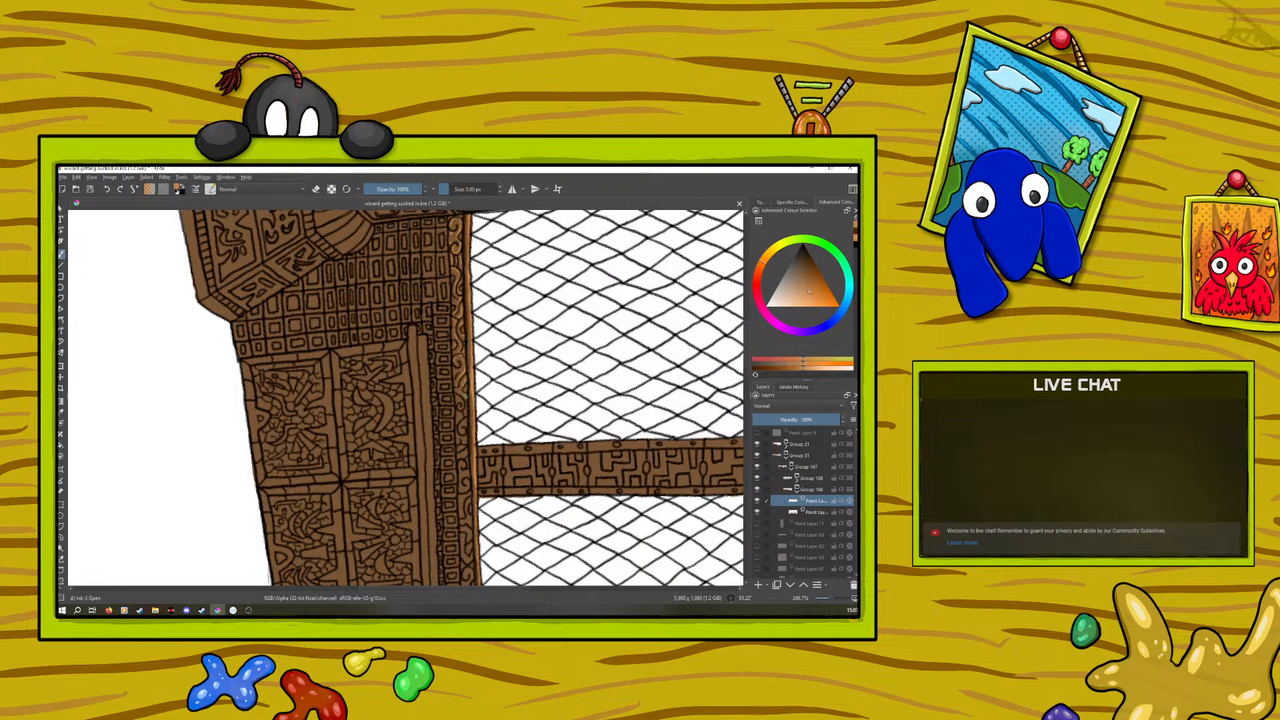
left_click_drag(461, 395, 467, 389)
left_click_drag(831, 598, 834, 603)
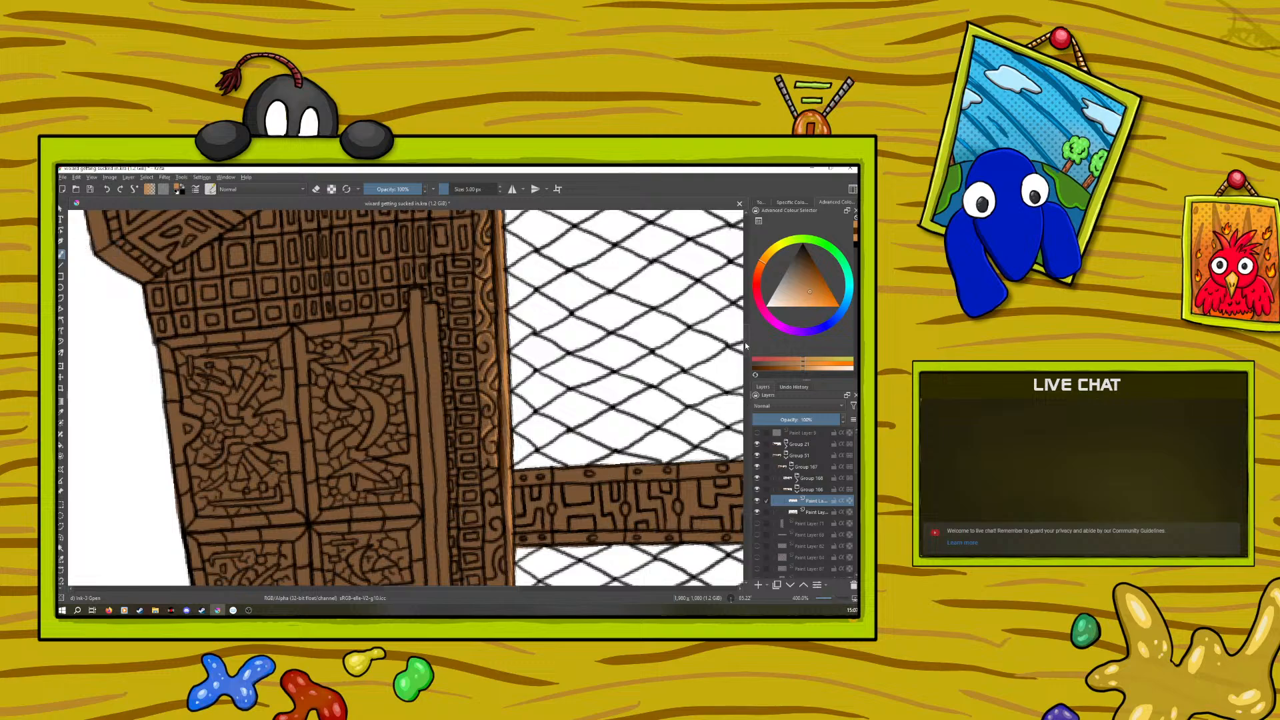
Highlight the remaining carved scrollwork of the ledge in light orange from the window post to the second column, redoing one stroke
scroll(746, 342, "down", 3)
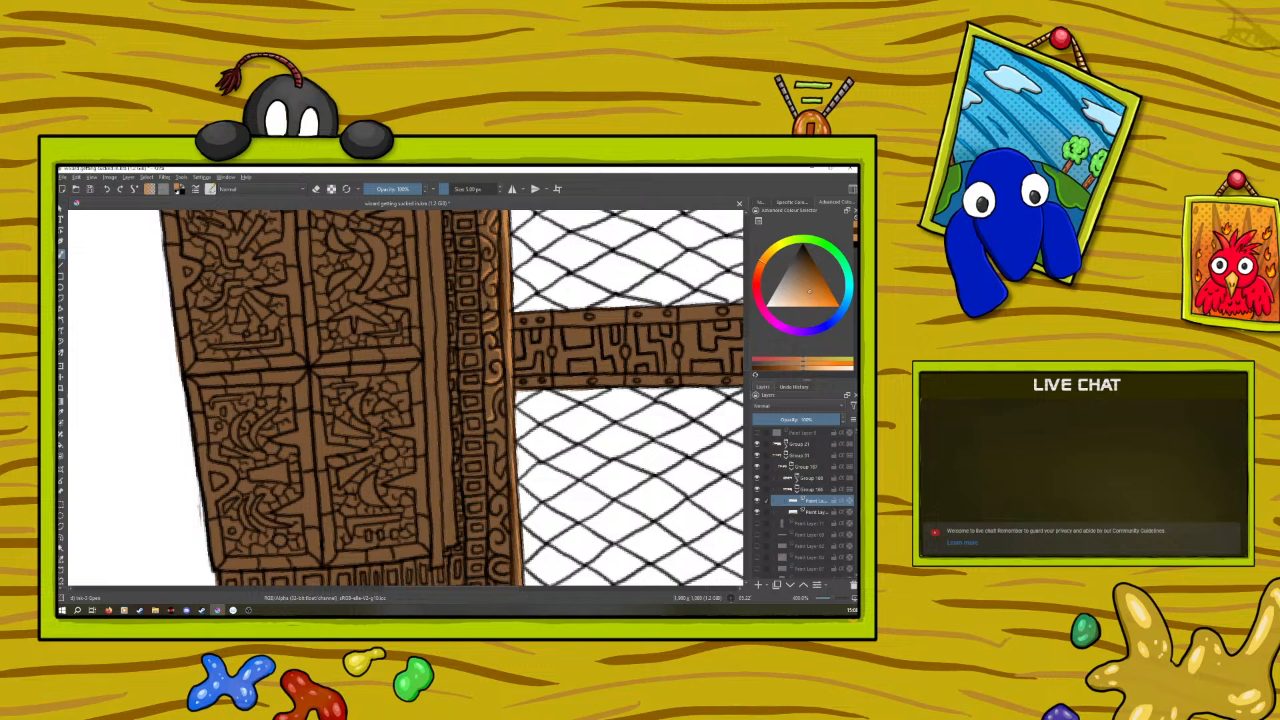
key("ctrl+z")
left_click_drag(506, 393, 506, 438)
mouse_move(499, 435)
left_mouse_down()
mouse_move(497, 482)
mouse_move(505, 474)
left_mouse_up()
scroll(746, 378, "down", 4)
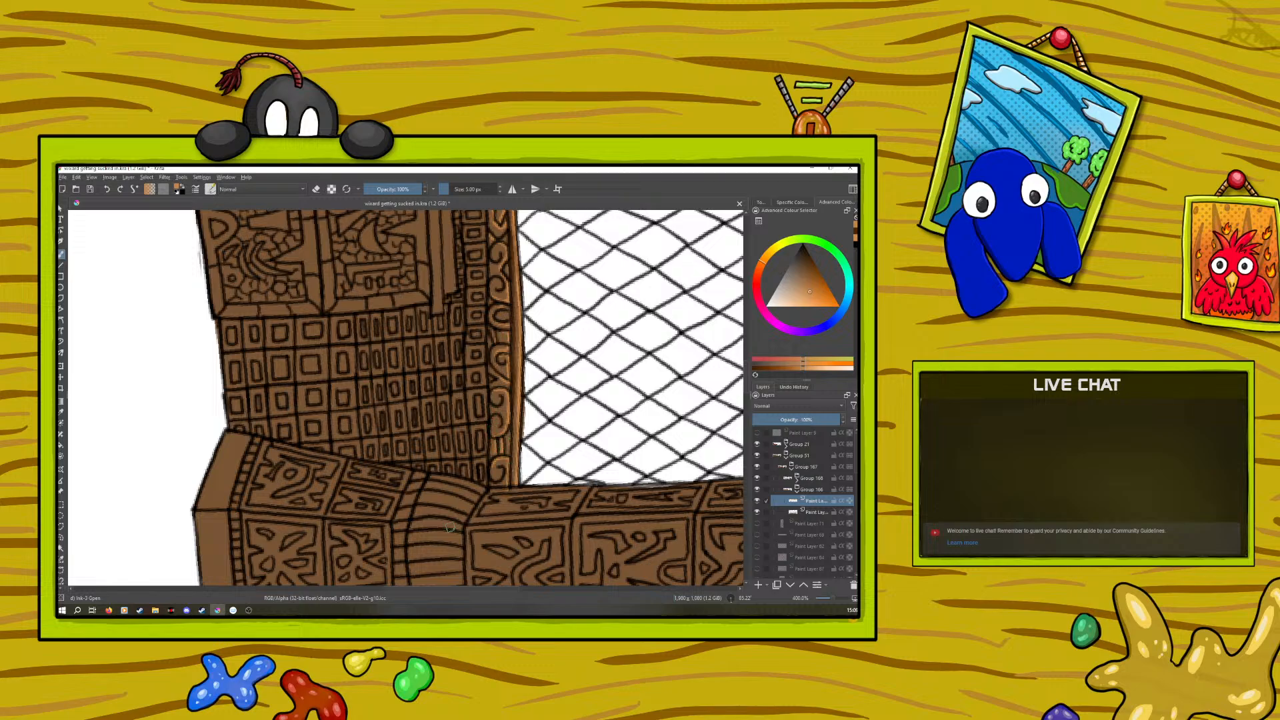
Sample the dark orange-brown from the finished cabinet and shade the carved scrollwork strip along the window edge of the unfinished column
left_click_drag(745, 364, 718, 275)
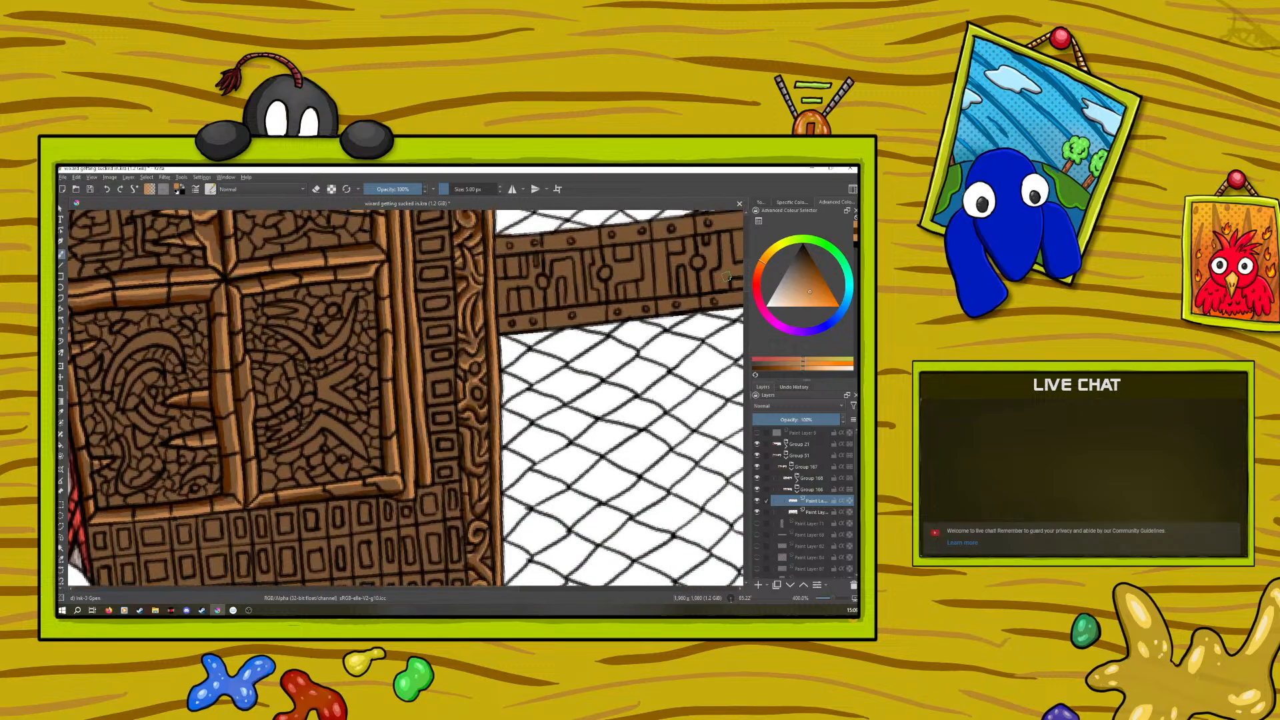
left_click(61, 414)
left_click(307, 496)
key("b")
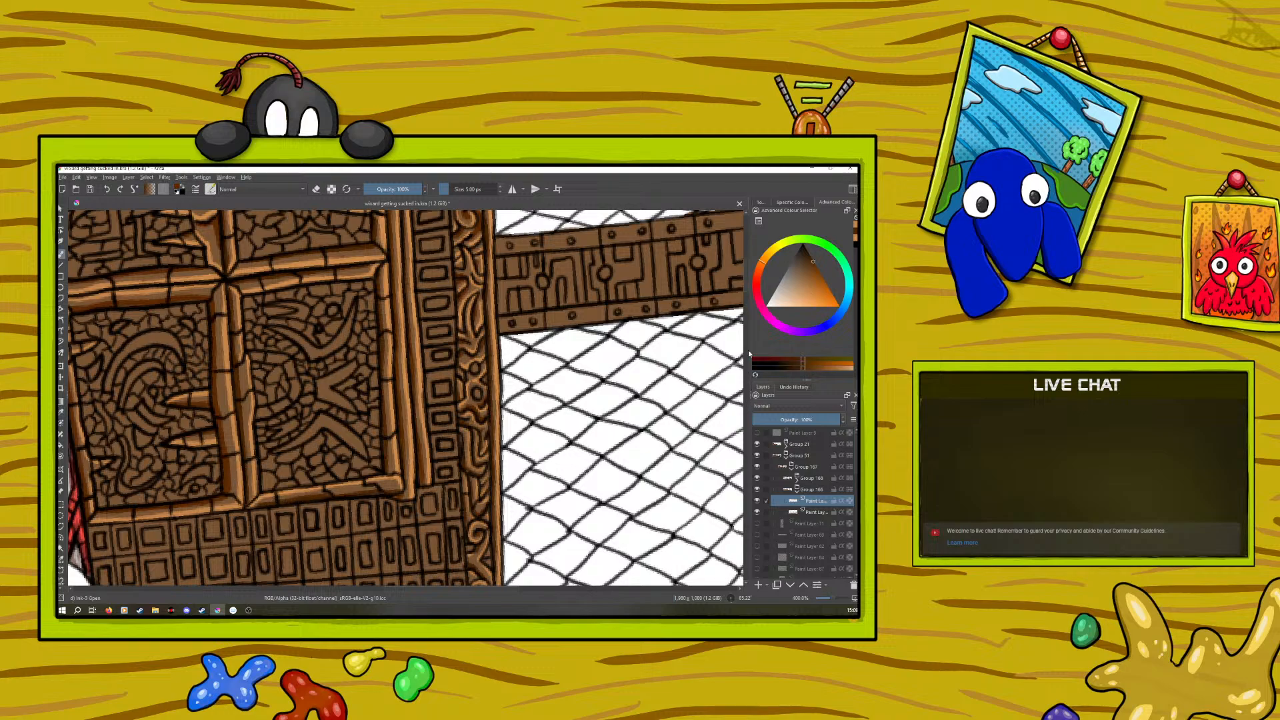
left_click_drag(745, 283, 755, 326)
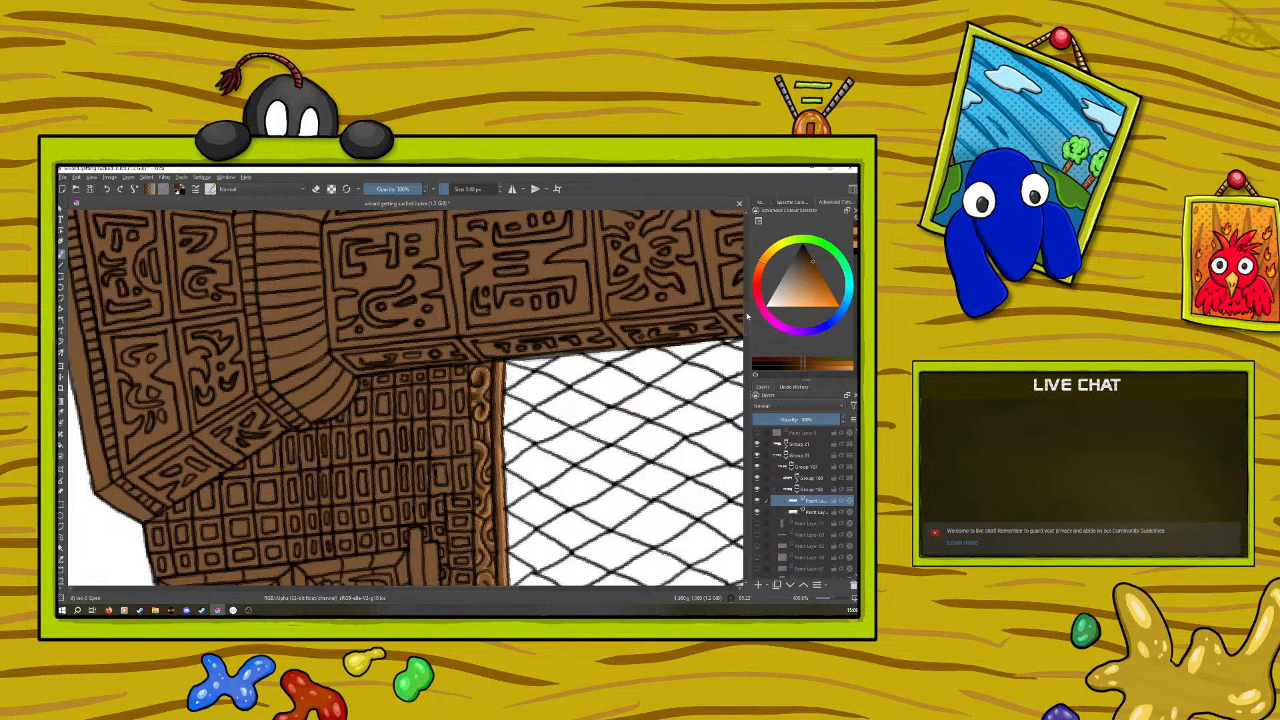
scroll(741, 326, "down", 5)
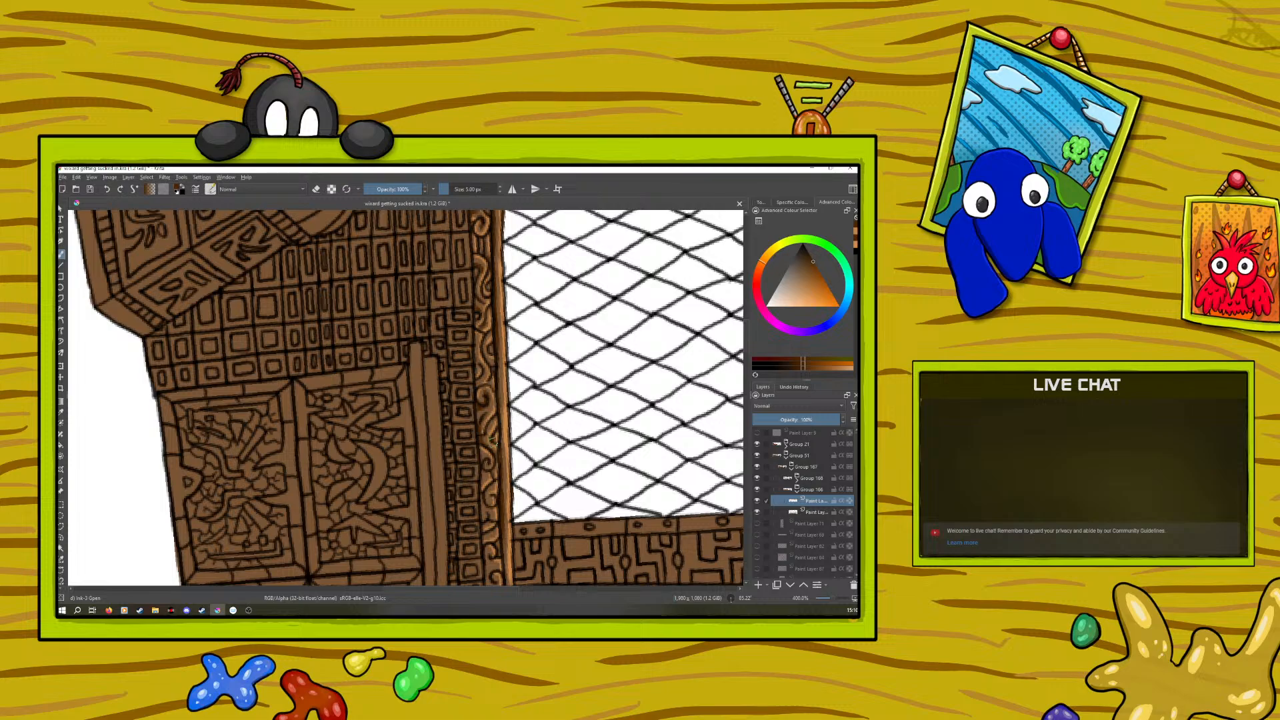
Sample the light orange from the column's window-side edge and touch up the highlight on the scrollwork beside the cabinet
left_click(62, 410)
left_click(511, 410)
key("b")
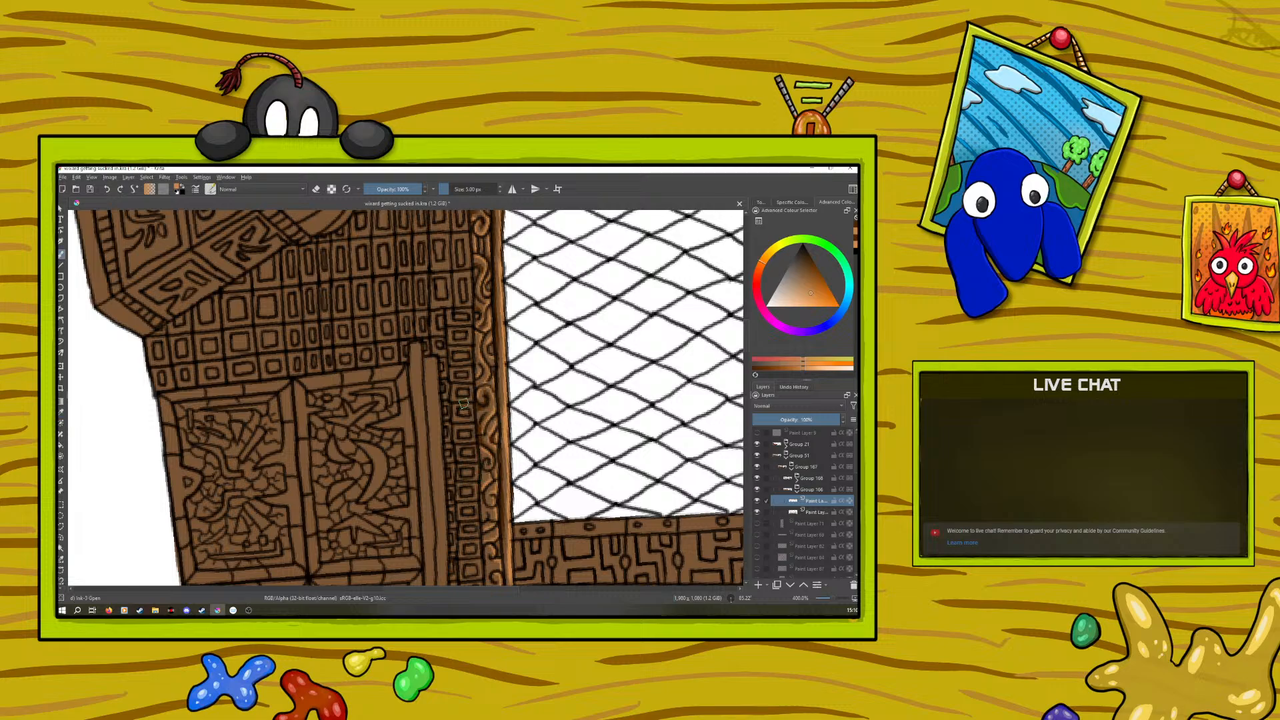
left_click_drag(482, 413, 483, 414)
Resample the dark orange-brown from the scrollwork and continue shading the strip beside the cabinet down towards the ledge, undoing one stroke
key("p")
left_click(488, 436)
left_click(60, 254)
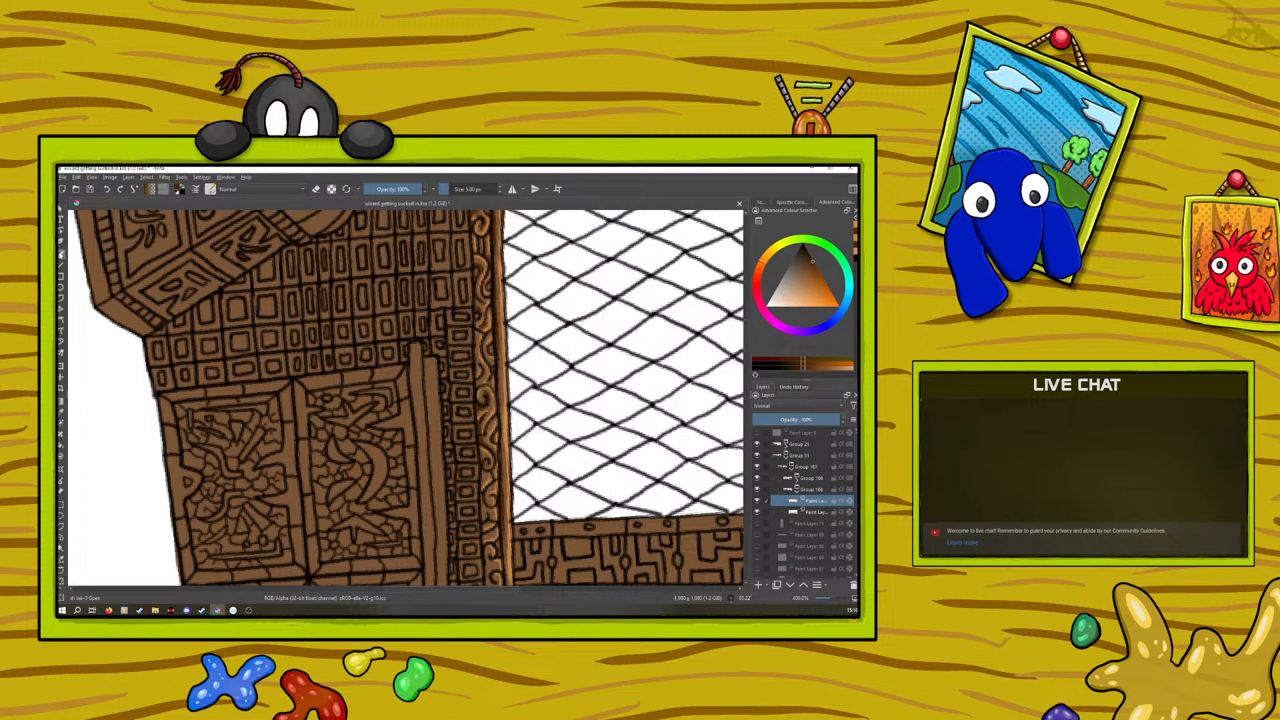
scroll(747, 347, "down", 5)
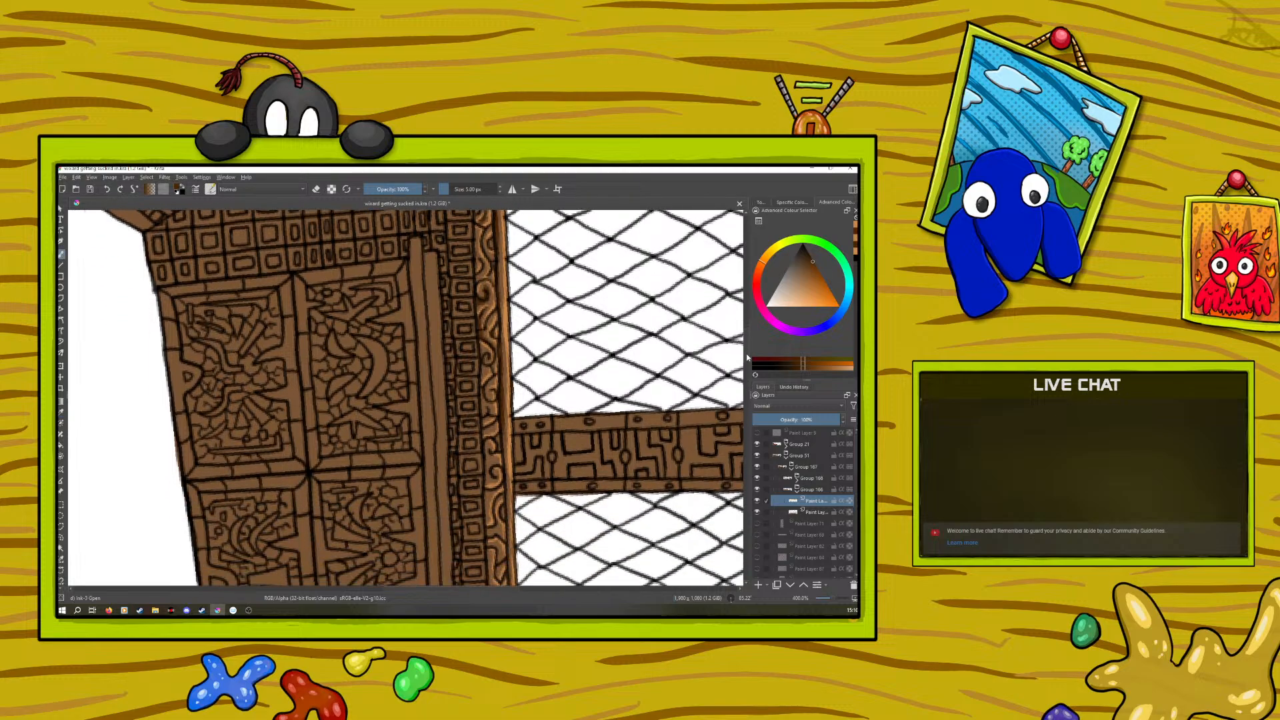
scroll(746, 358, "up", 1)
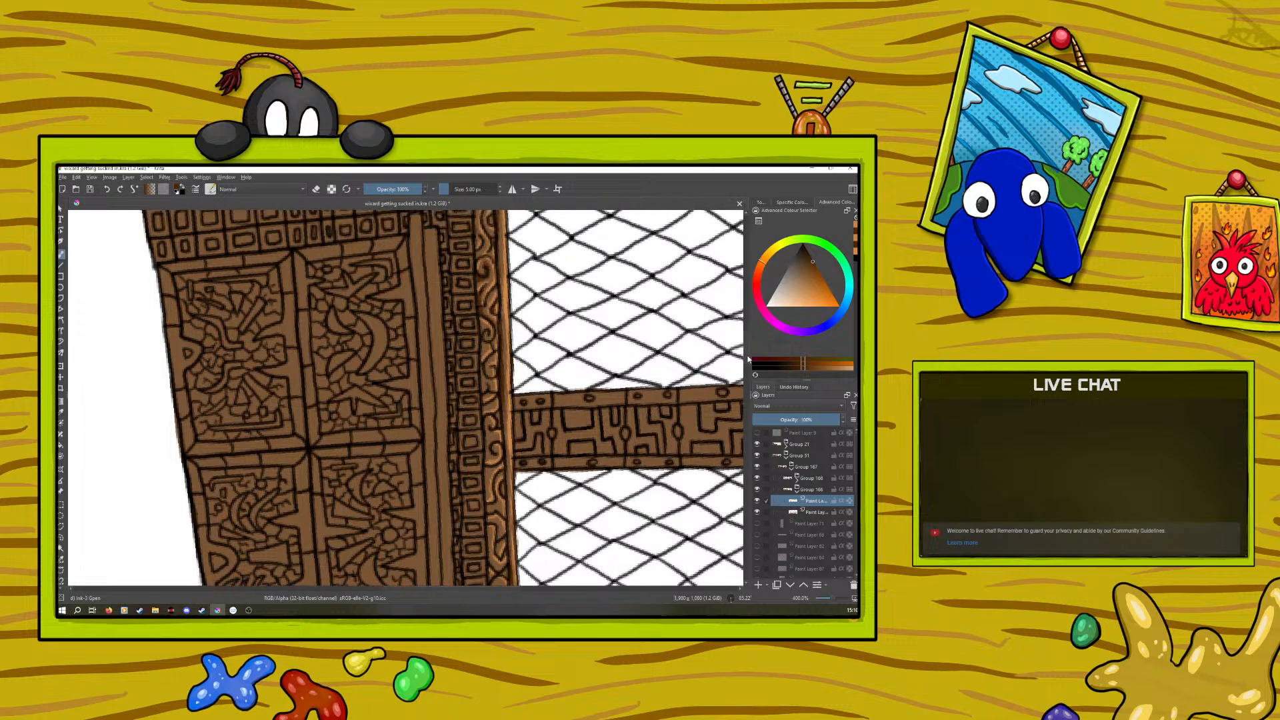
left_click_drag(747, 356, 747, 356)
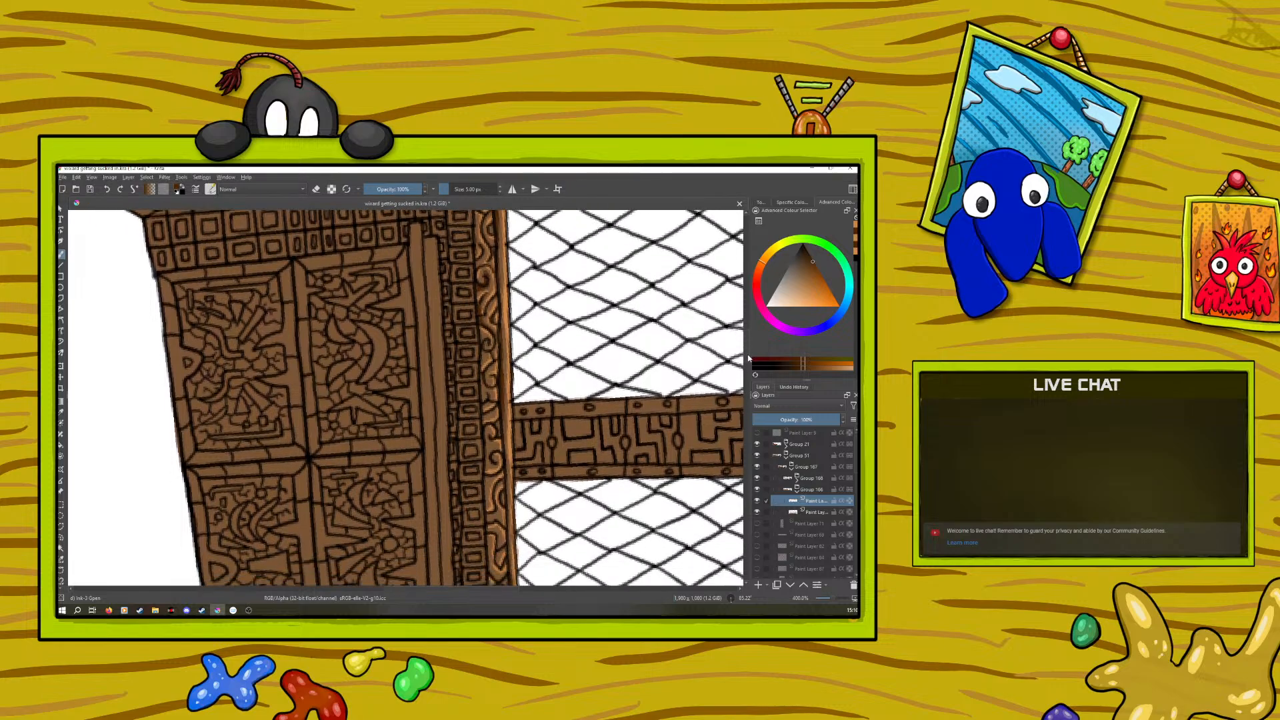
left_click_drag(748, 359, 755, 362)
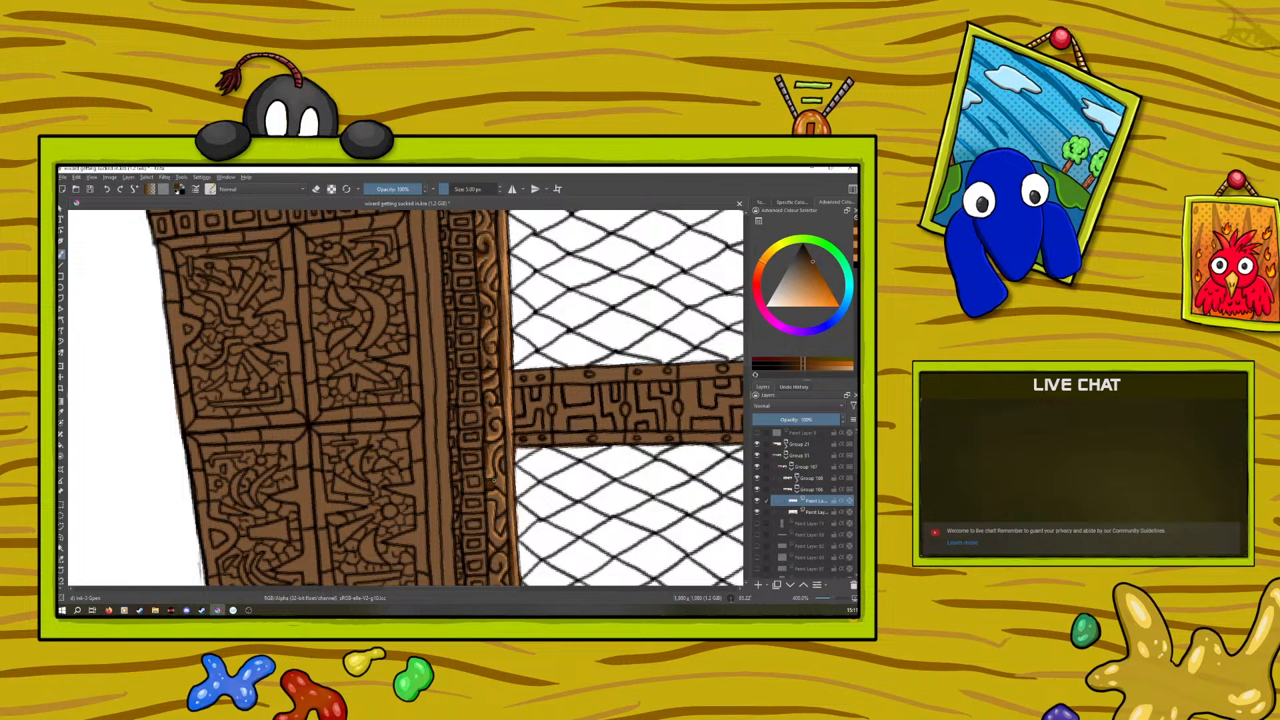
left_click(106, 191)
left_click_drag(746, 358, 752, 384)
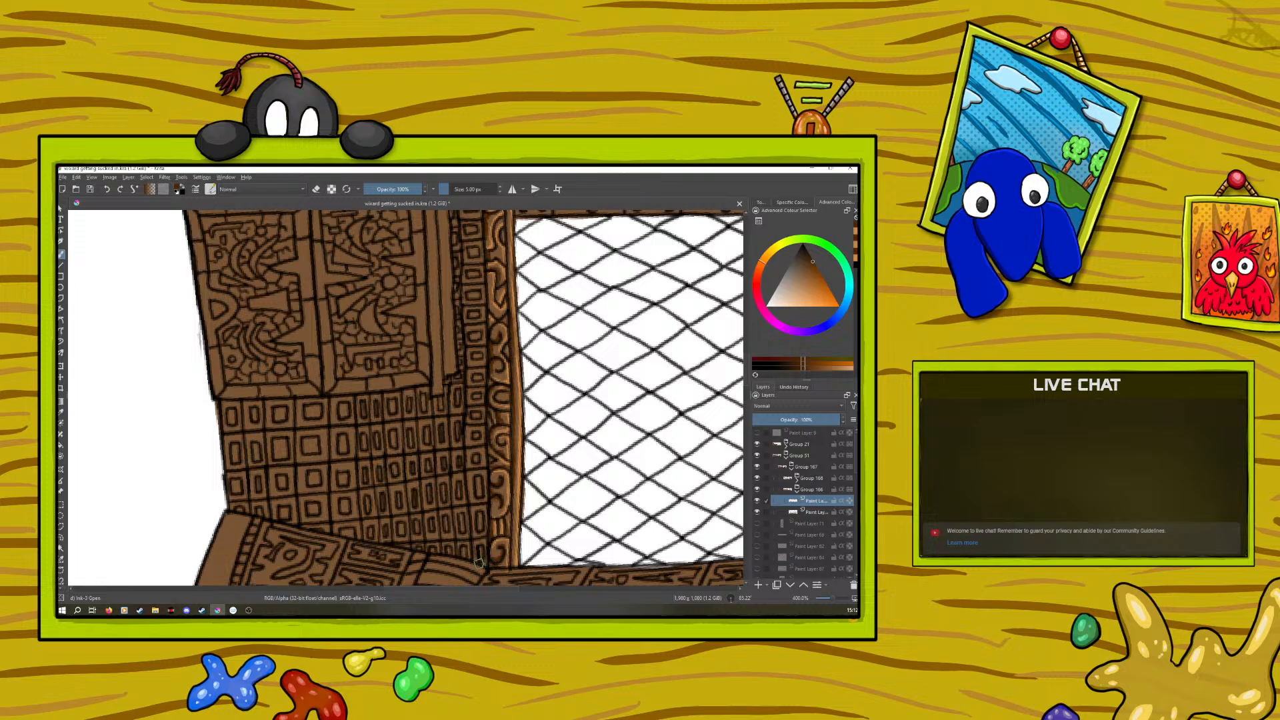
Sample the light orange from the column edge and highlight the long wooden rail nearest the cabinet panels, redoing one stroke
scroll(825, 596, "down", 3)
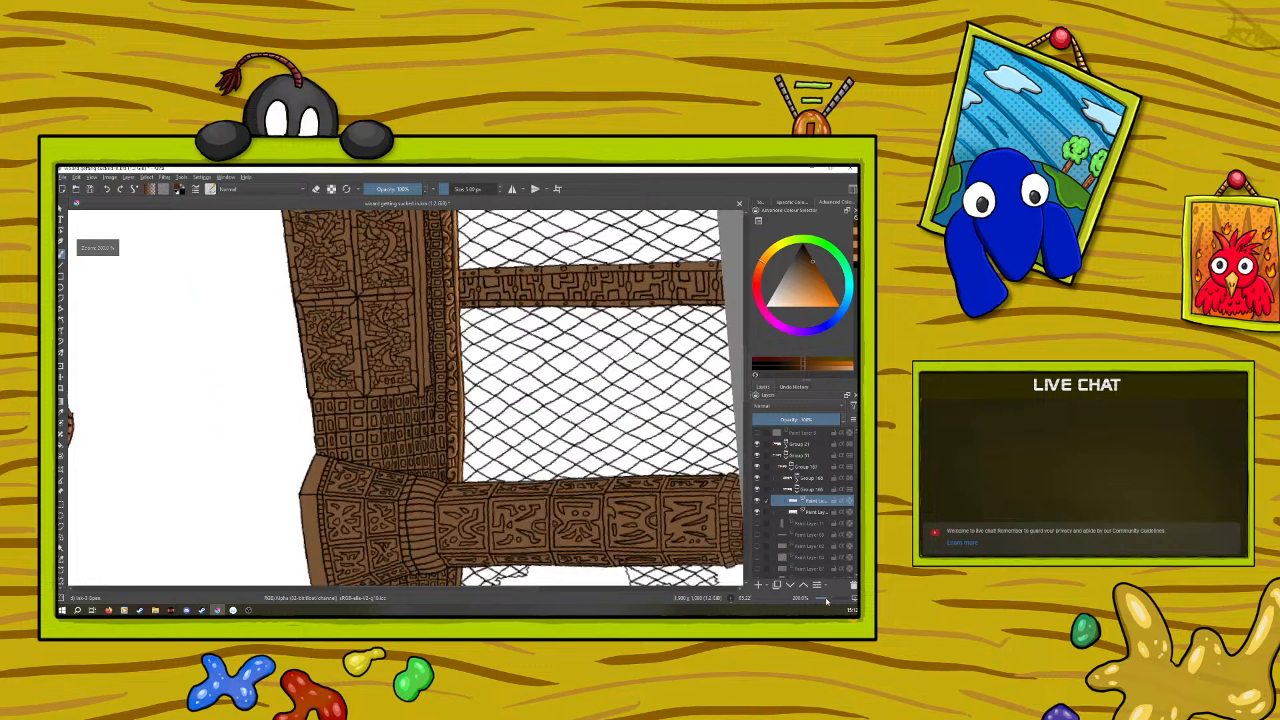
scroll(832, 600, "down", 1)
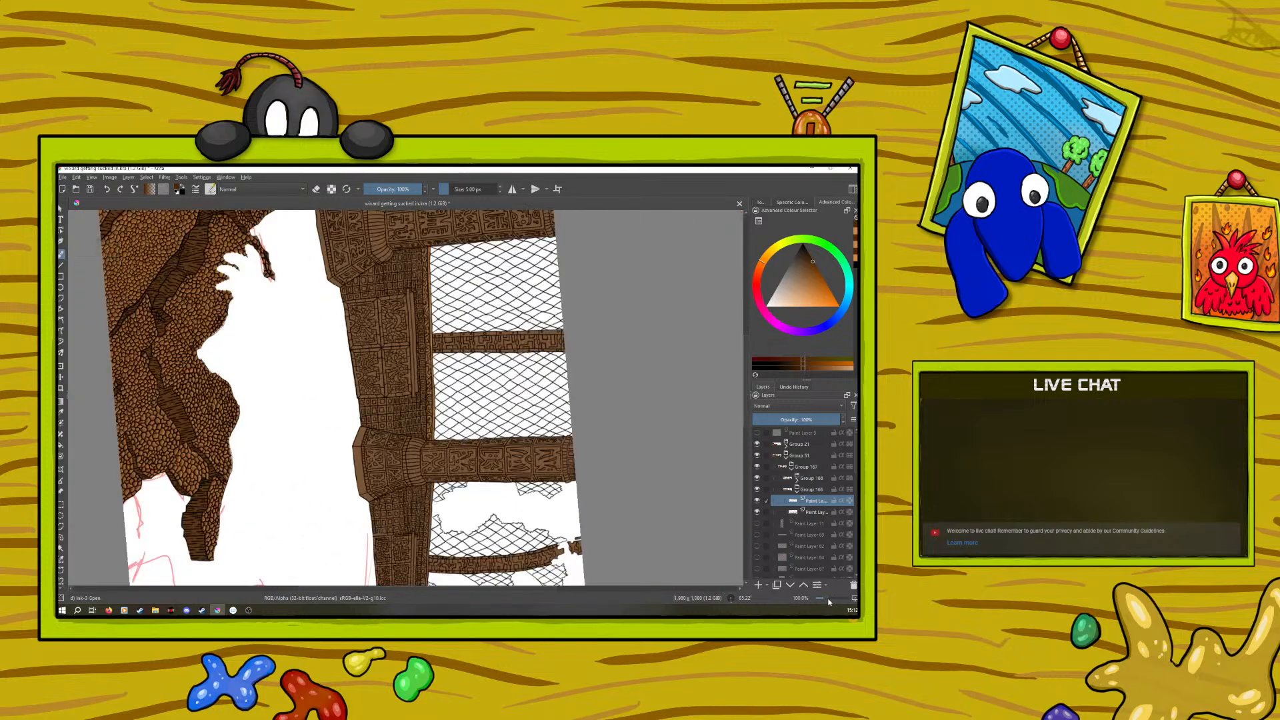
scroll(829, 598, "up", 2)
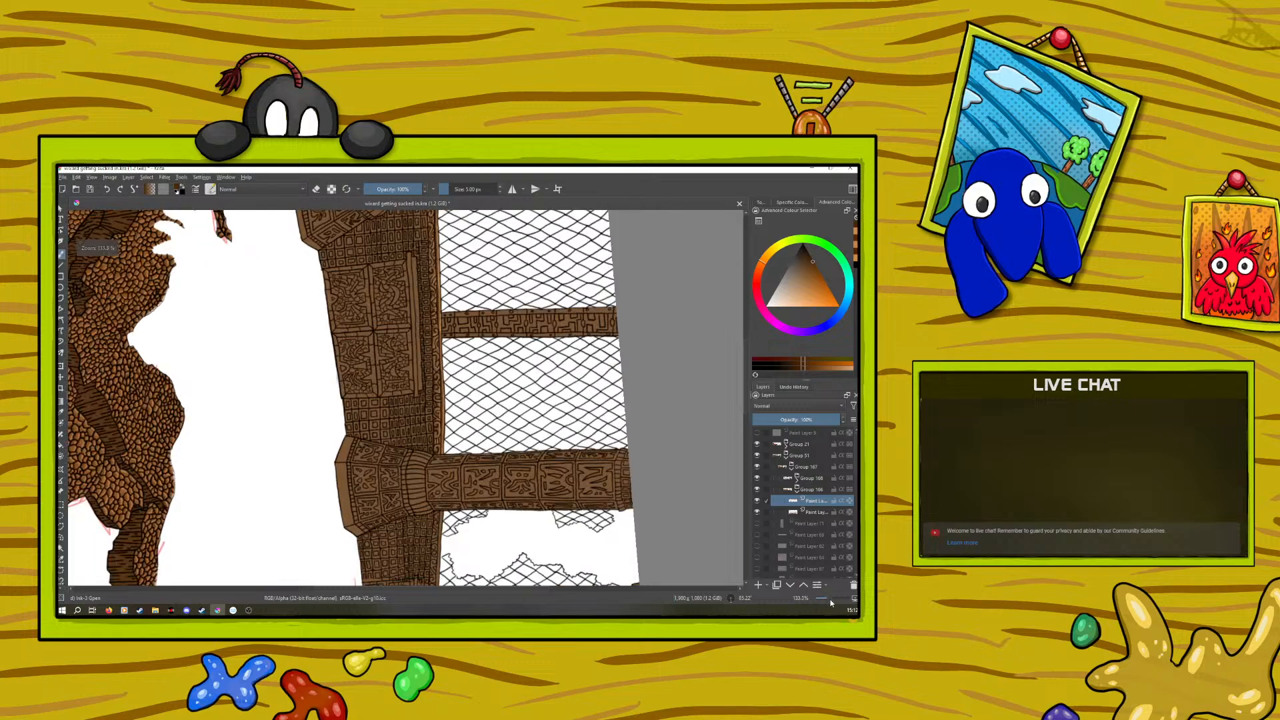
left_click(61, 412)
left_click(460, 438)
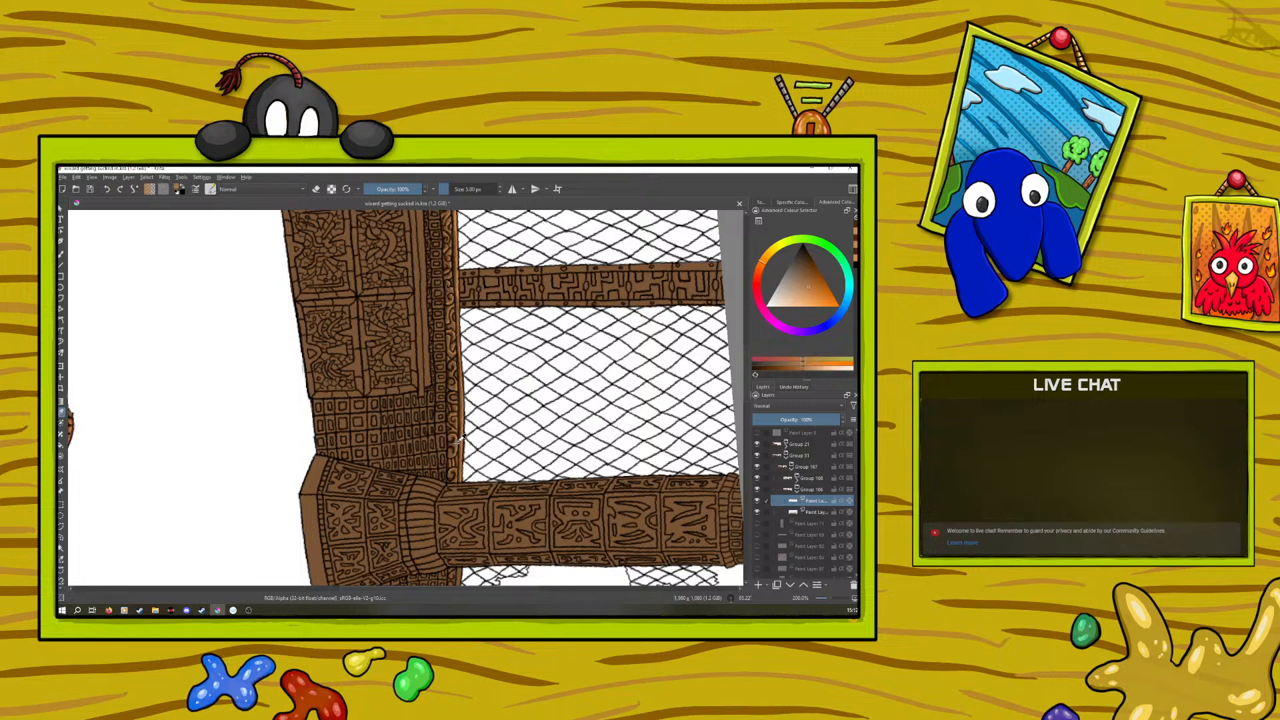
left_click(62, 252)
left_click_drag(828, 599, 831, 598)
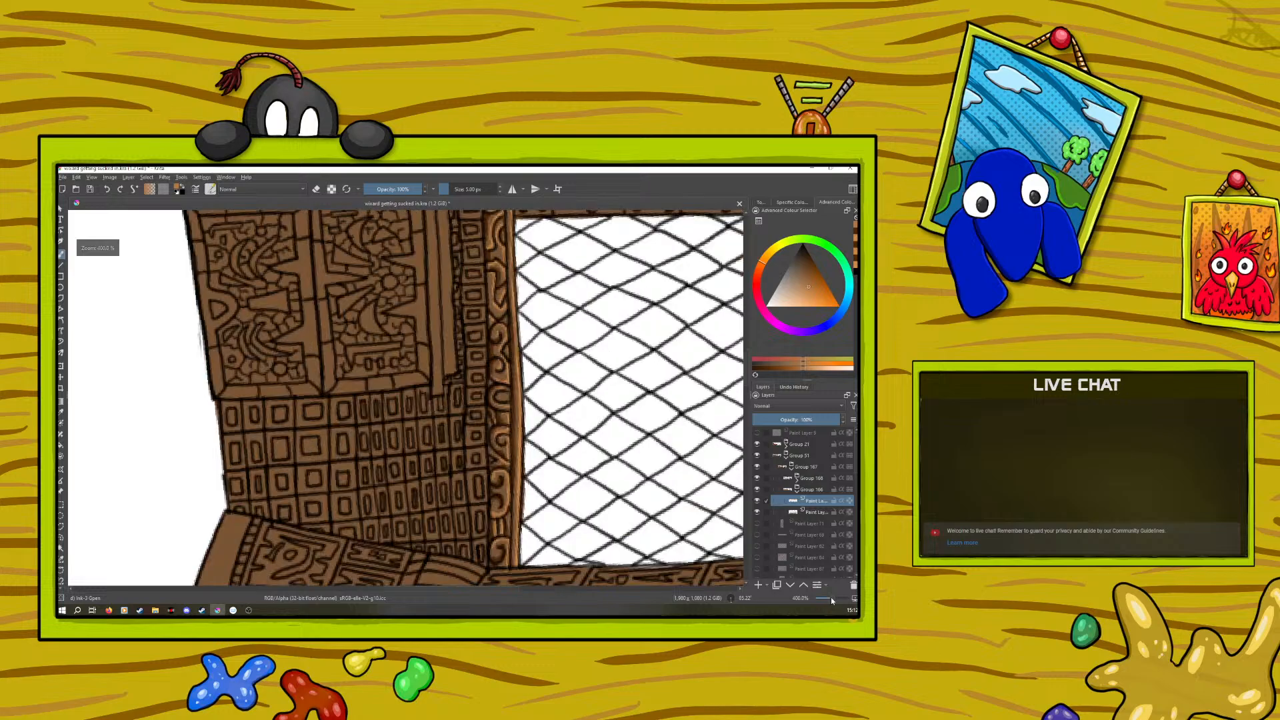
left_click_drag(747, 374, 750, 347)
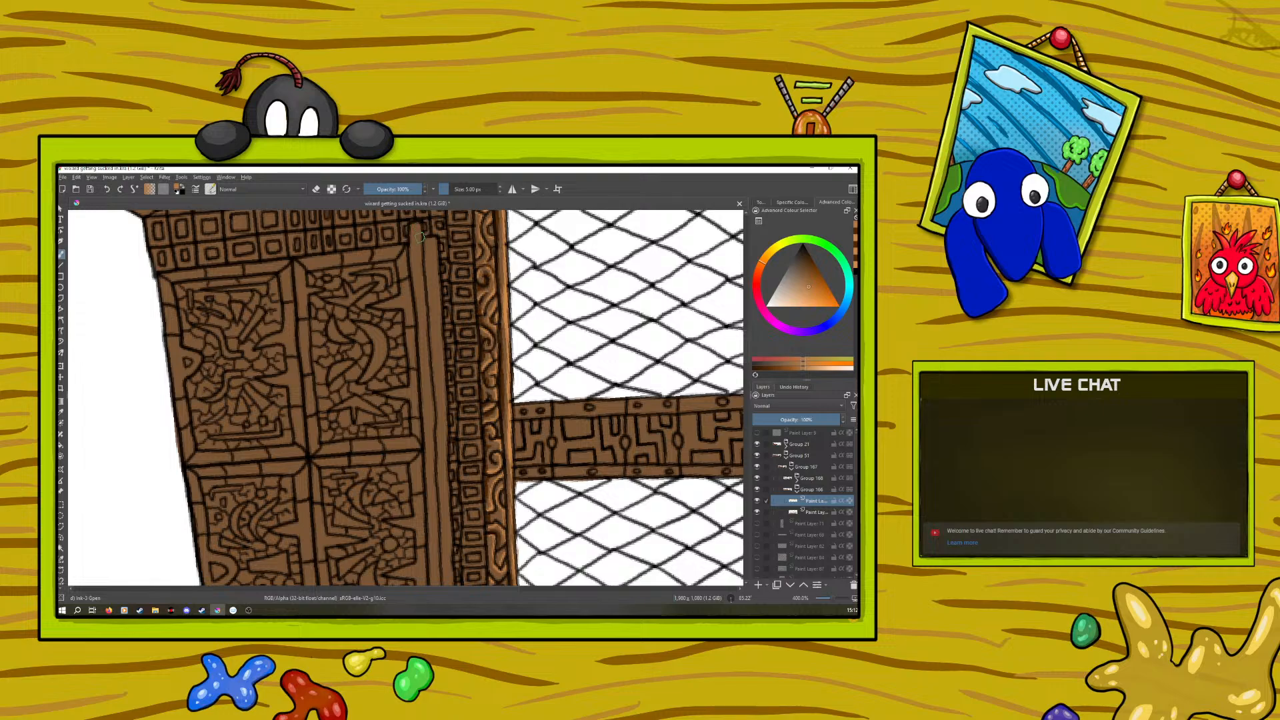
left_click_drag(417, 226, 434, 430)
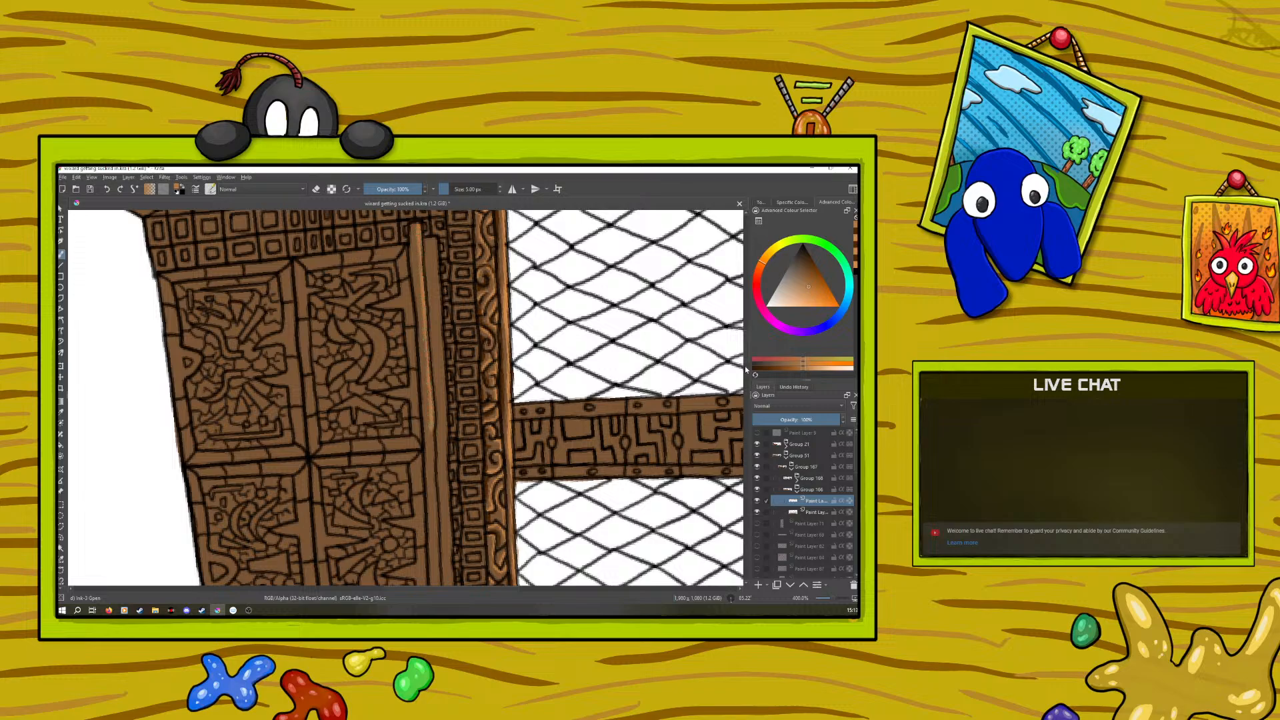
scroll(738, 337, "down", 4)
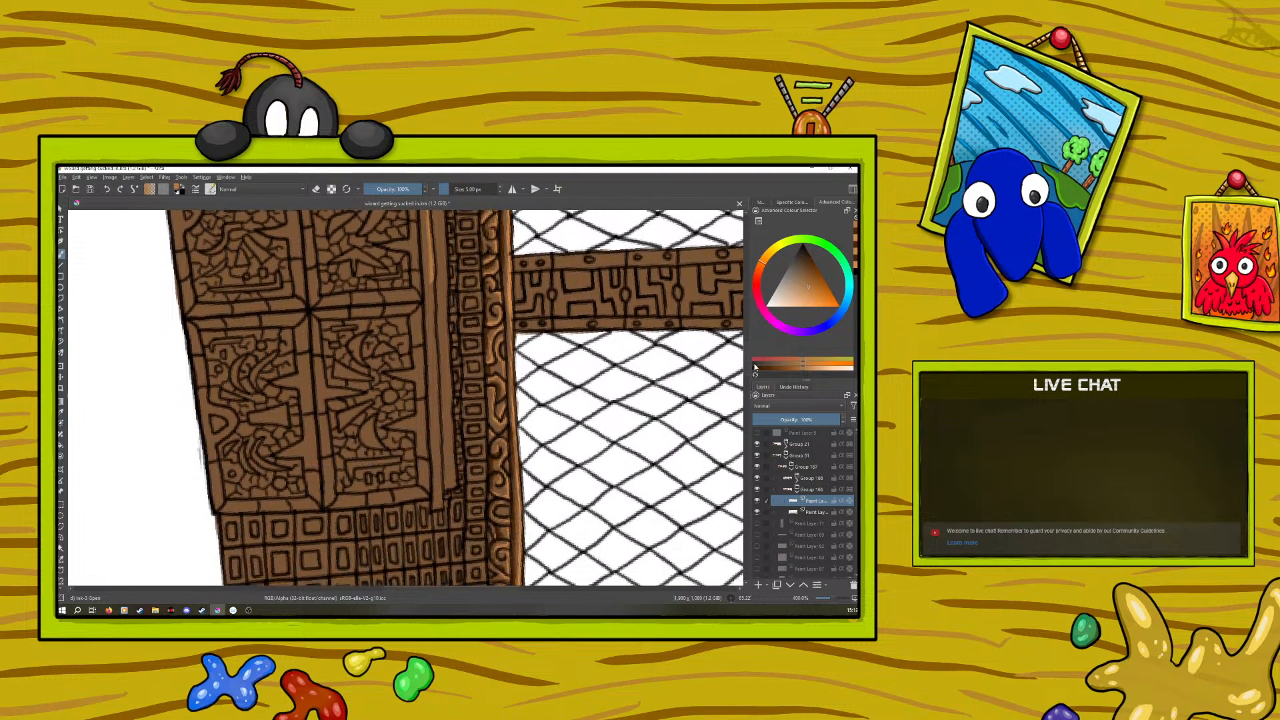
mouse_move(430, 283)
left_mouse_down()
mouse_move(440, 508)
mouse_move(436, 386)
left_mouse_up()
left_click(106, 189)
left_click_drag(432, 284, 435, 383)
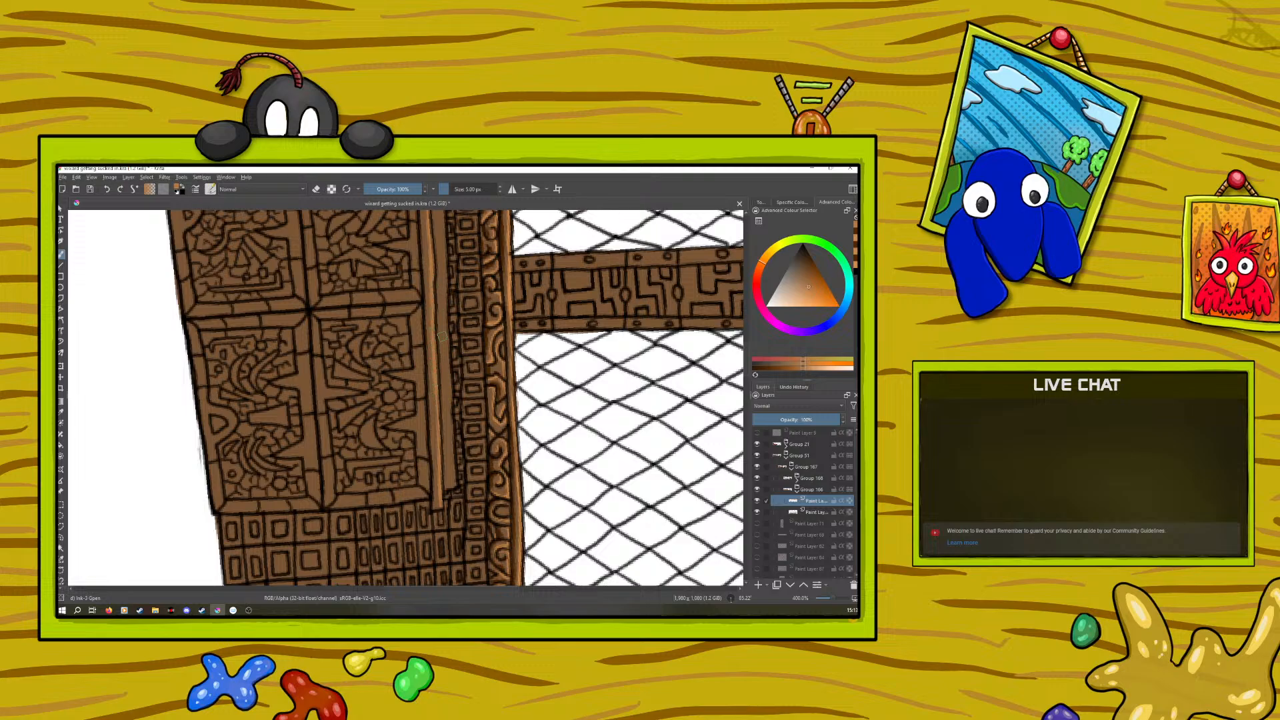
Highlight the second long wooden rail, on the window side of the first, in light orange over its full length
scroll(440, 340, "up", 3)
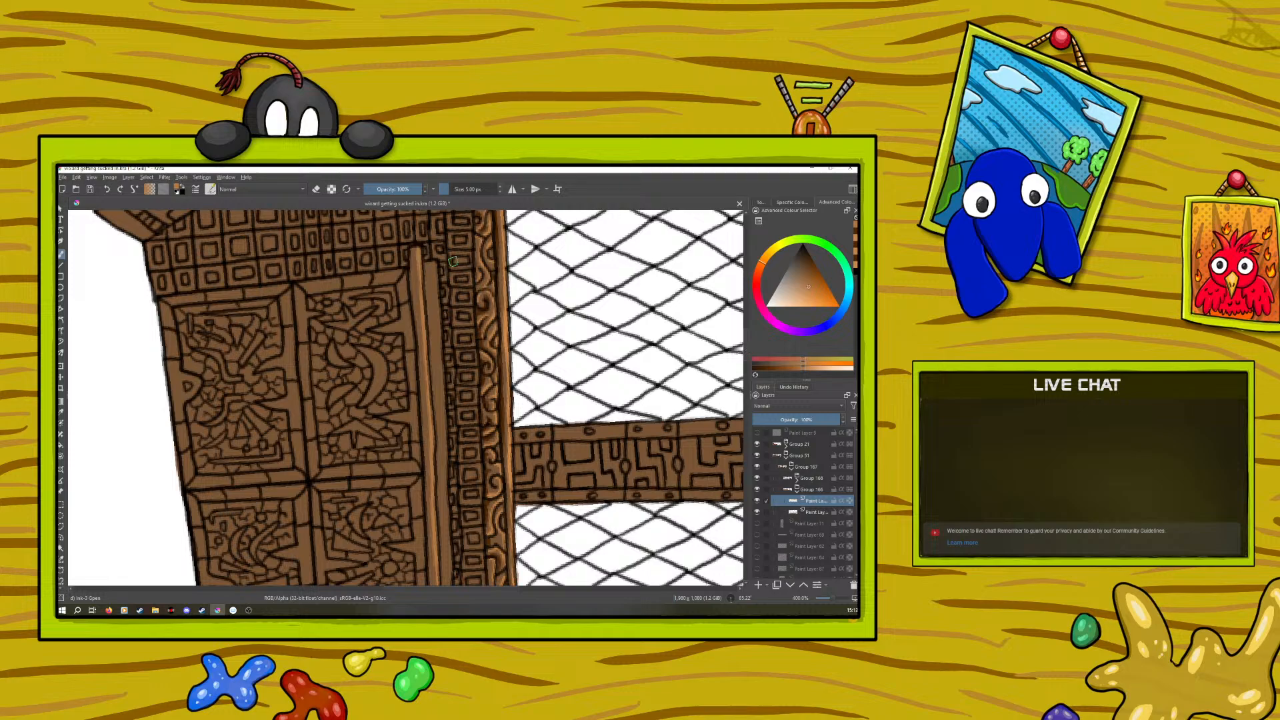
left_click_drag(433, 262, 445, 403)
scroll(740, 365, "down", 3)
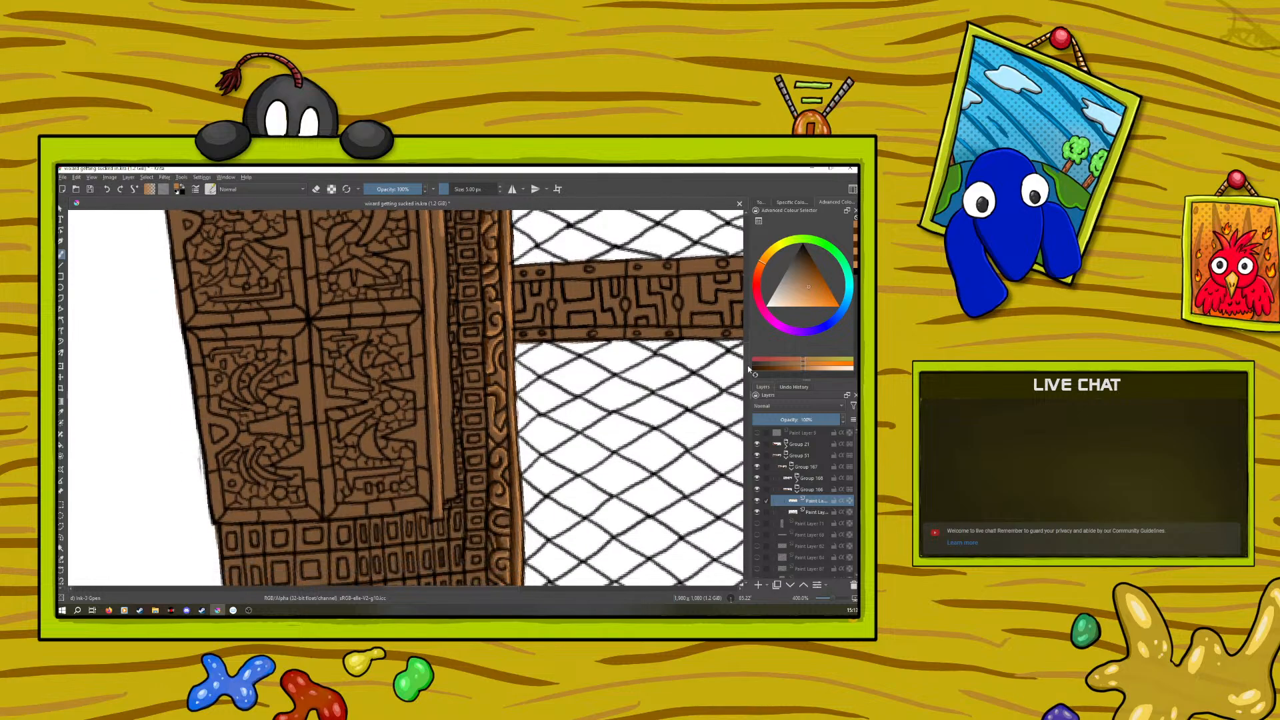
mouse_move(441, 237)
left_mouse_down()
mouse_move(444, 310)
mouse_move(442, 266)
left_mouse_up()
left_click_drag(444, 314, 452, 497)
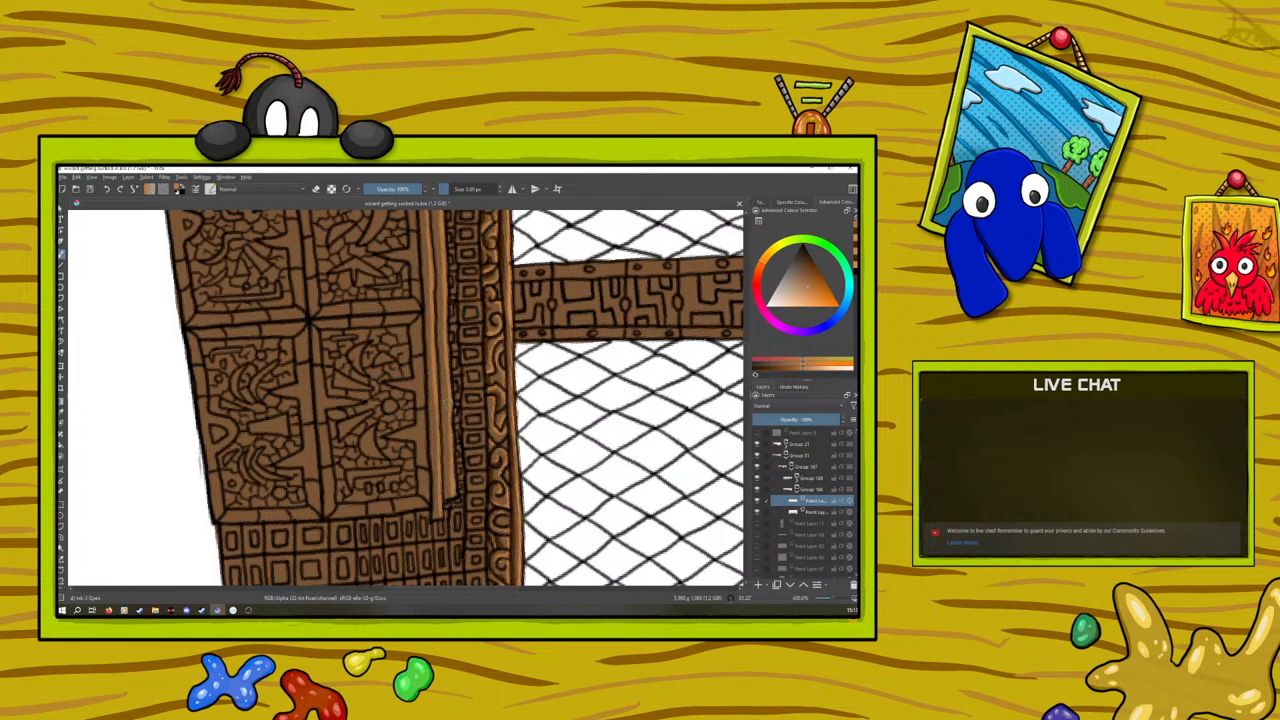
Sample the dark orange-brown from the scrollwork and shade the panel-side edge of the second rail, nearer the window
left_click(61, 414)
left_click(494, 473)
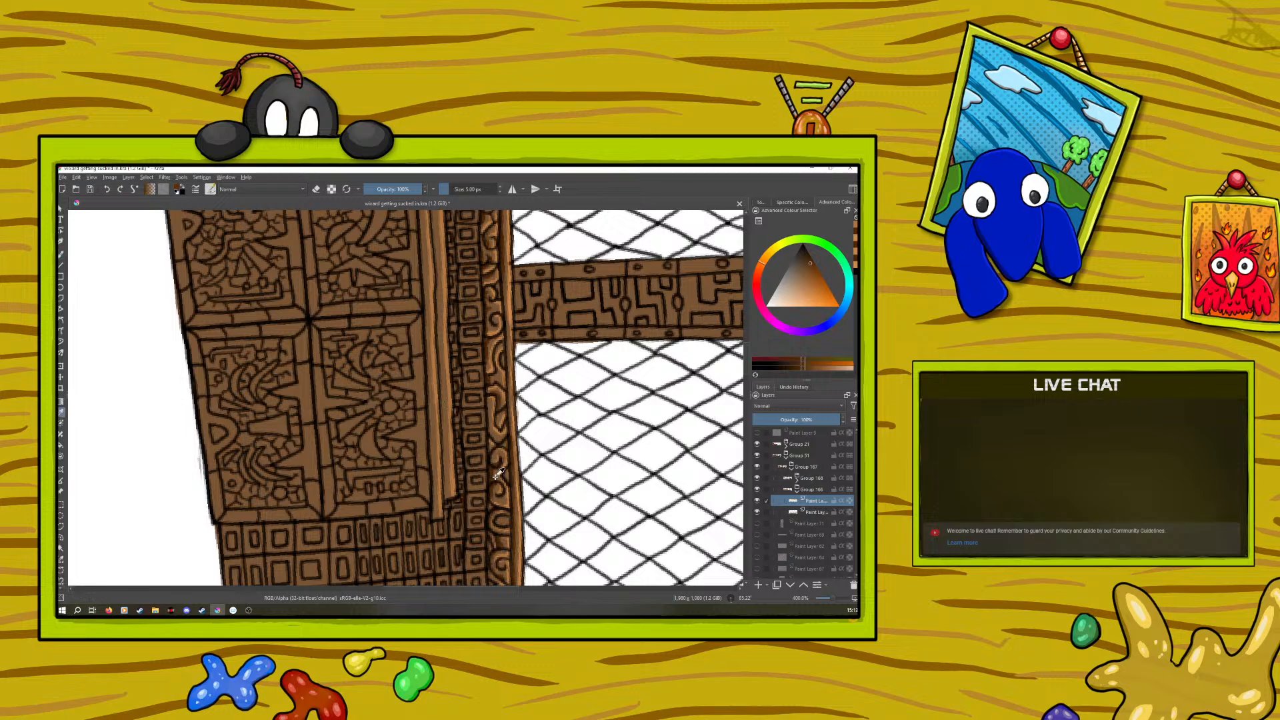
left_click(61, 255)
scroll(745, 352, "up", 3)
scroll(745, 352, "up", 5)
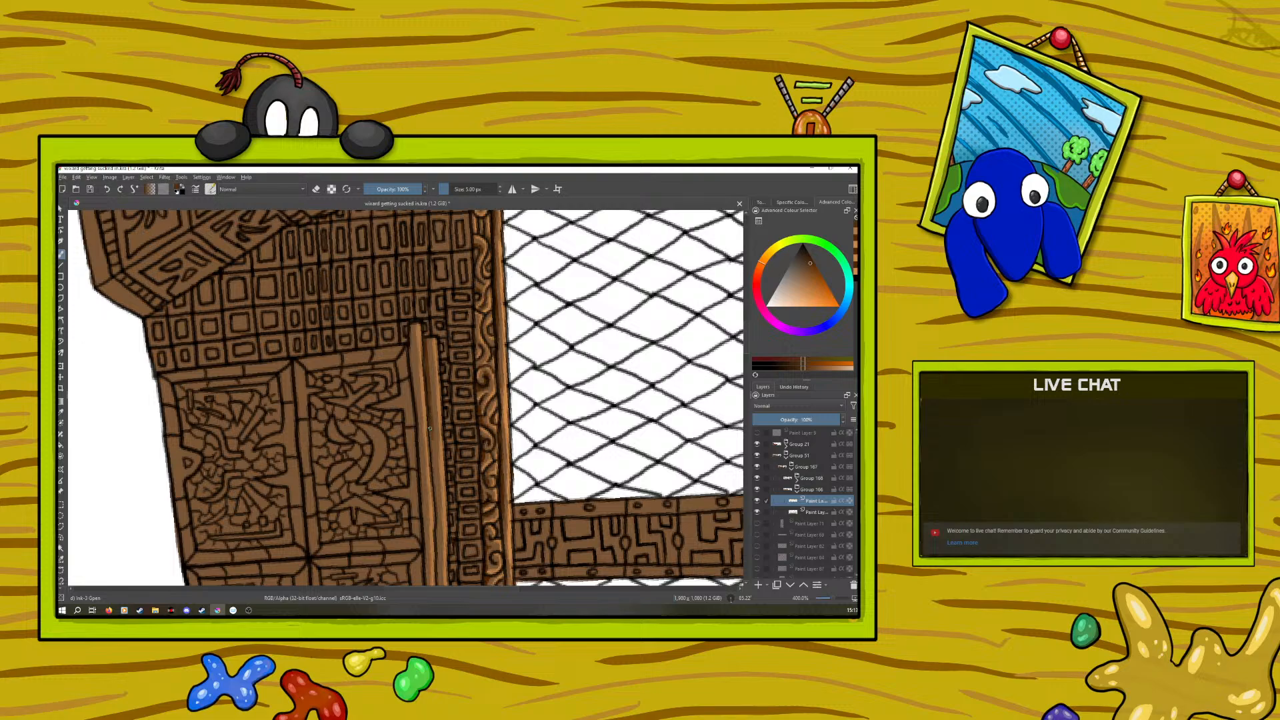
left_click_drag(432, 454, 434, 497)
scroll(434, 529, "down", 3)
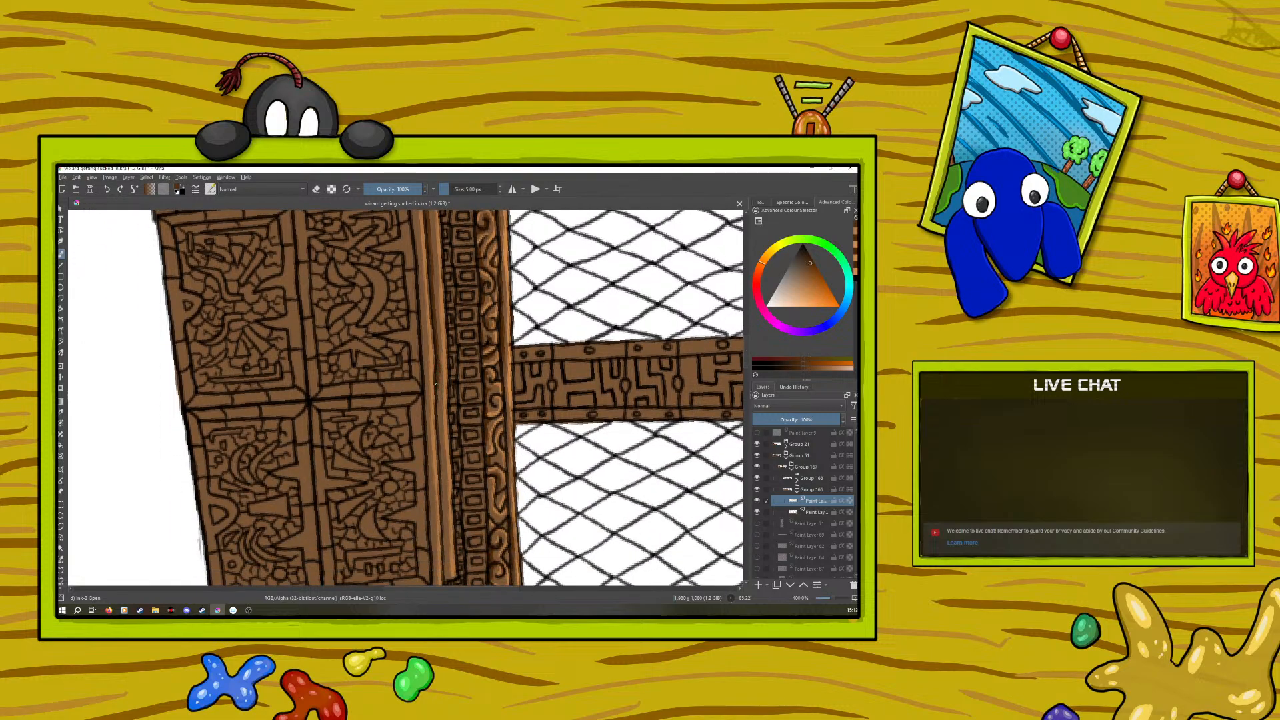
left_click_drag(438, 419, 445, 546)
Shade the panel-side edge of the rail nearest the cabinet panels in dark orange-brown from end to end
left_click_drag(746, 358, 746, 340)
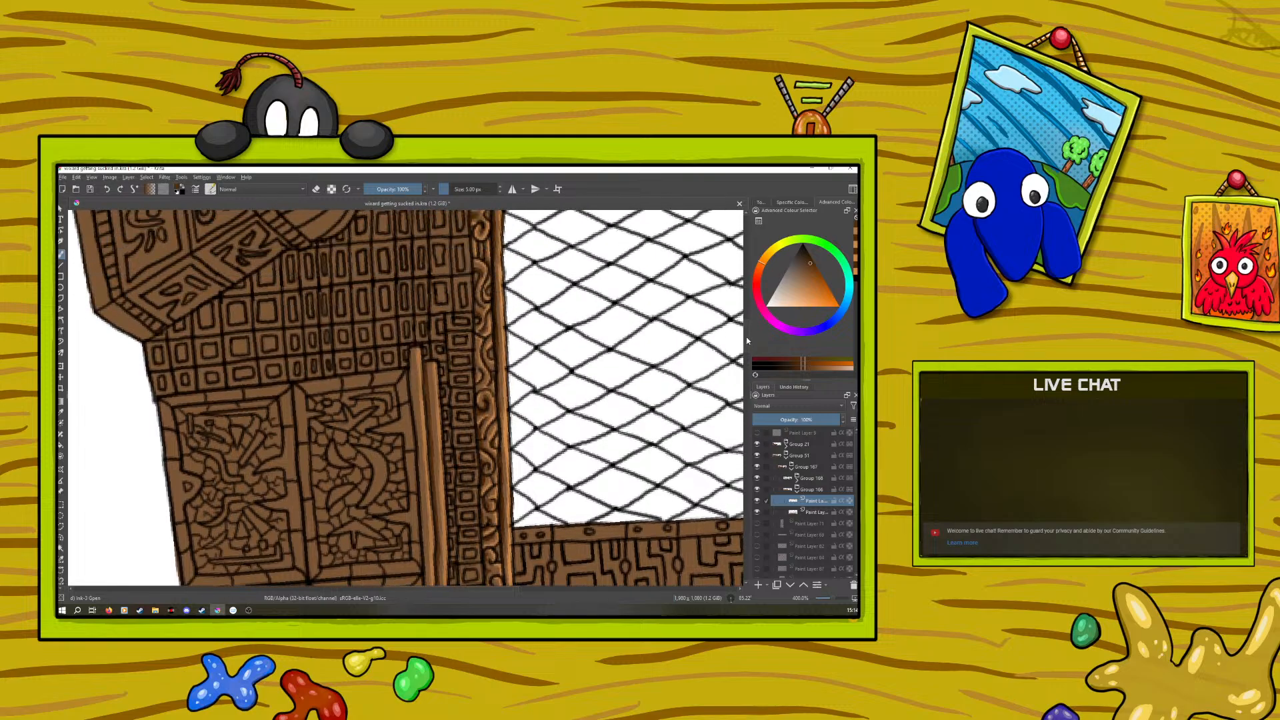
mouse_move(408, 358)
left_mouse_down()
mouse_move(412, 347)
mouse_move(414, 407)
left_mouse_up()
left_click_drag(413, 420, 423, 551)
scroll(744, 349, "down", 4)
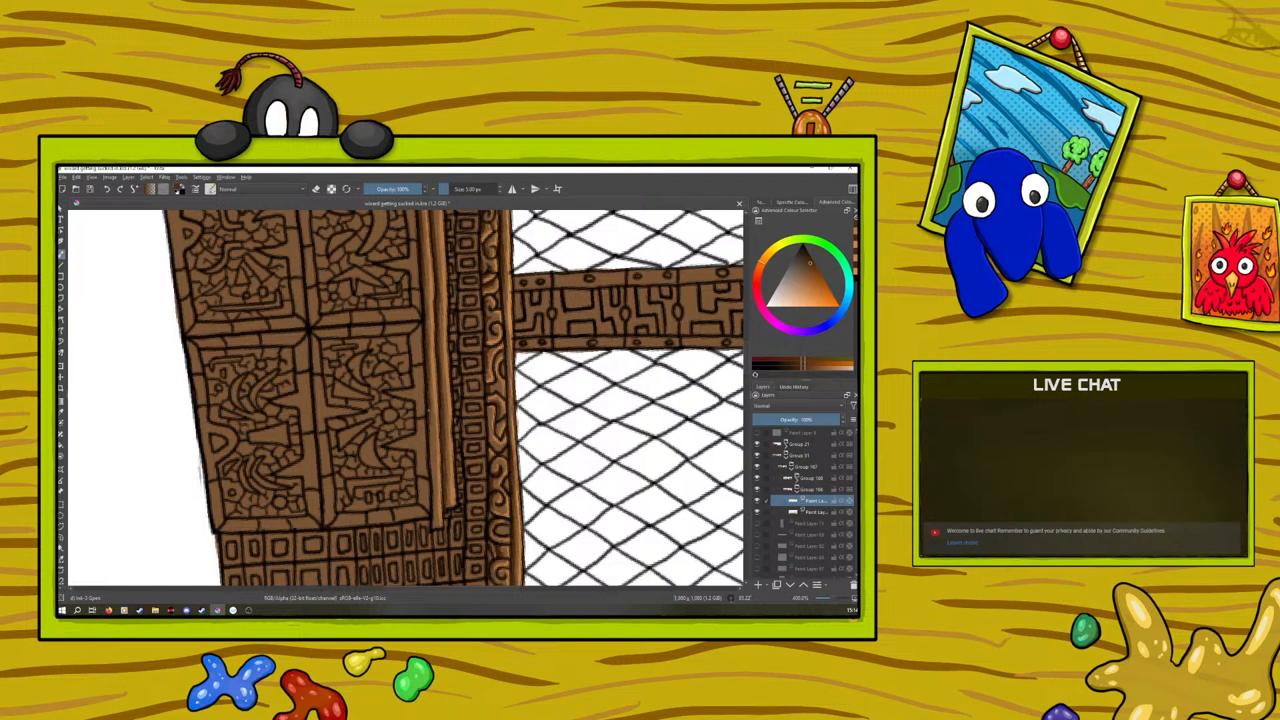
left_click_drag(431, 451, 433, 479)
Sample the light orange from the rail and highlight the frame of the cabinet panel beside the rails, rotating the canvas to reach its edges
left_click(62, 412)
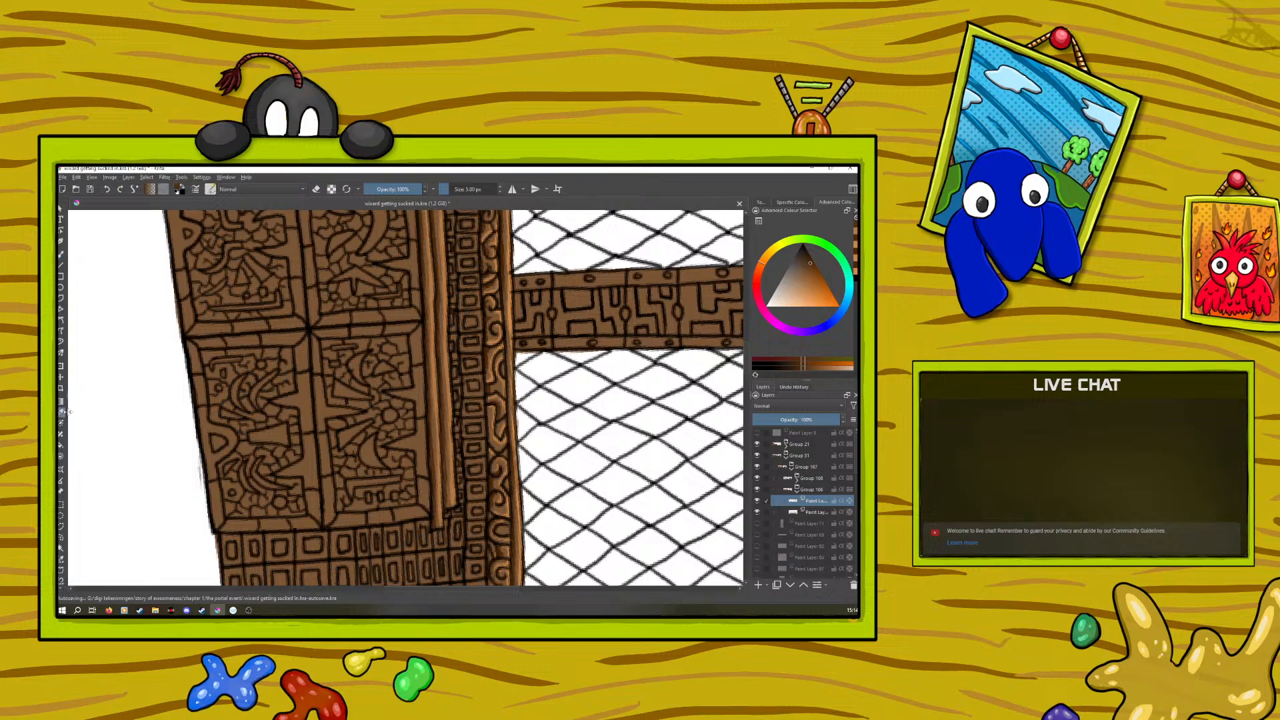
left_click(454, 389)
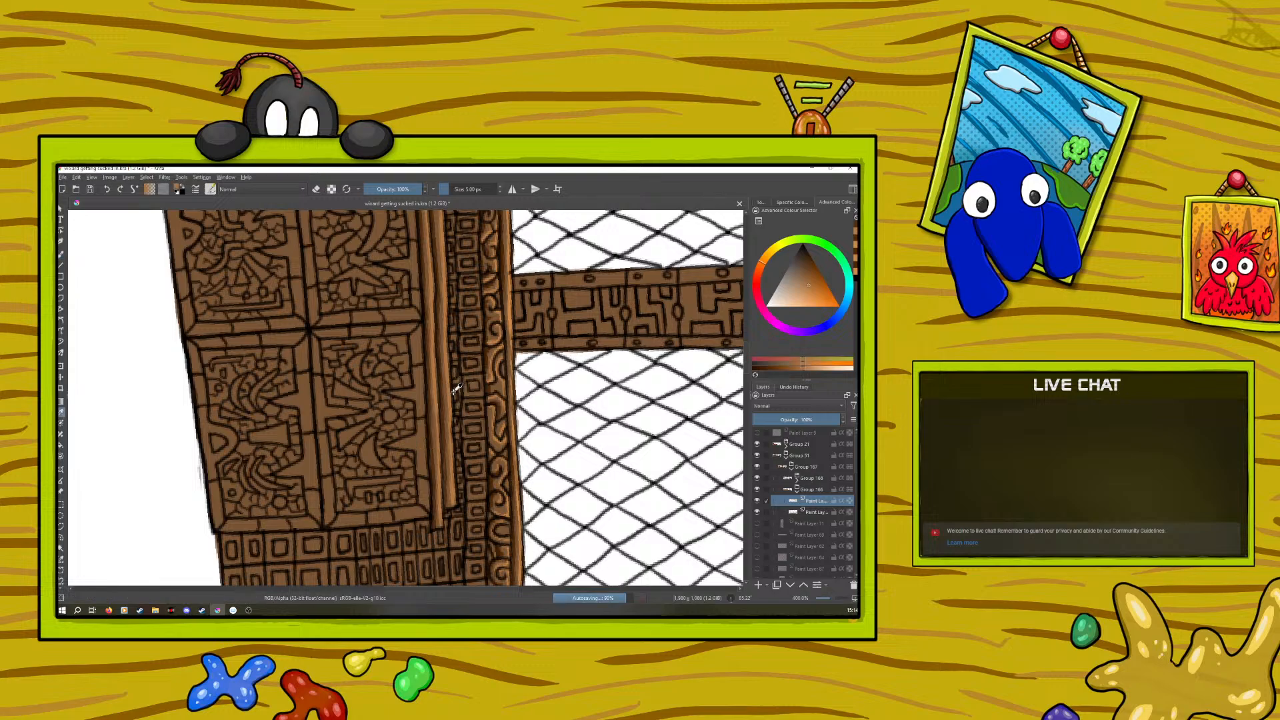
left_click(61, 255)
left_click_drag(419, 324, 423, 421)
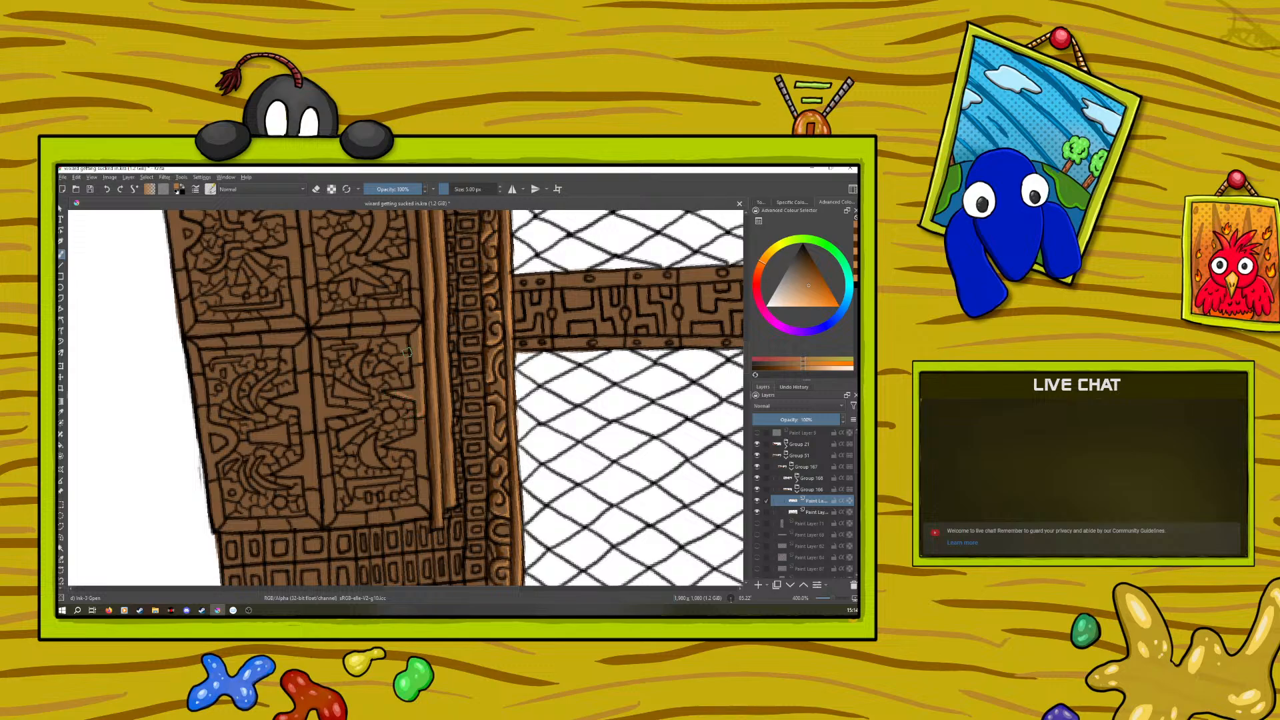
mouse_move(423, 420)
left_mouse_down()
mouse_move(426, 475)
mouse_move(415, 451)
left_mouse_up()
right_click(352, 427)
left_click_drag(429, 422, 307, 362)
left_click(301, 306)
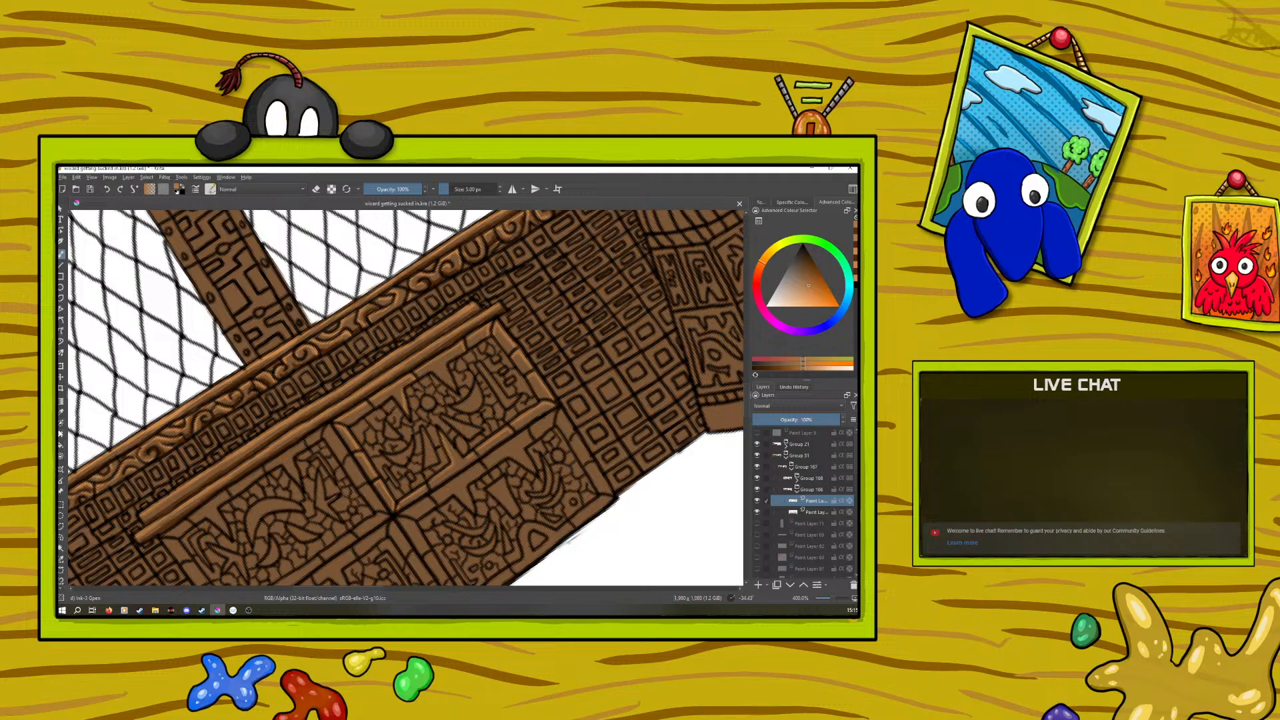
Sample the dark orange-brown from the carved wood and shade the frame of the cabinet panel beside the rails
left_click(60, 414)
left_click_drag(745, 398, 746, 441)
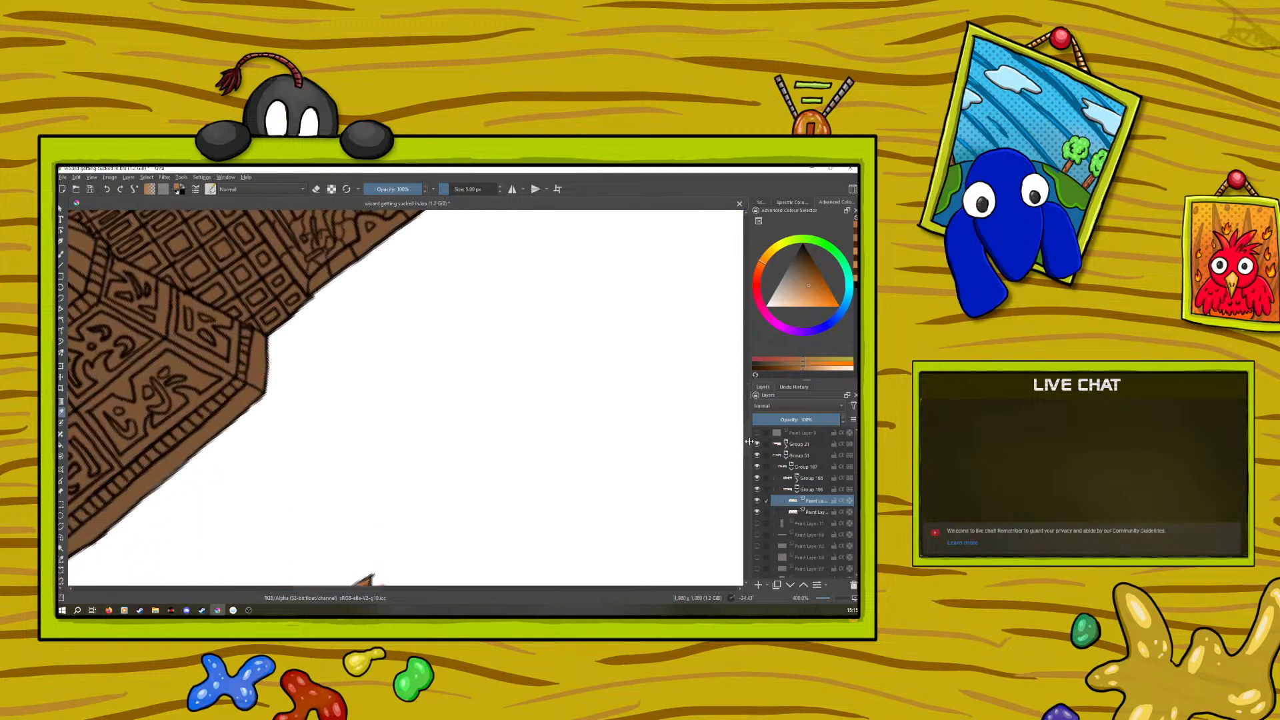
left_click_drag(362, 589, 298, 589)
left_click(412, 532)
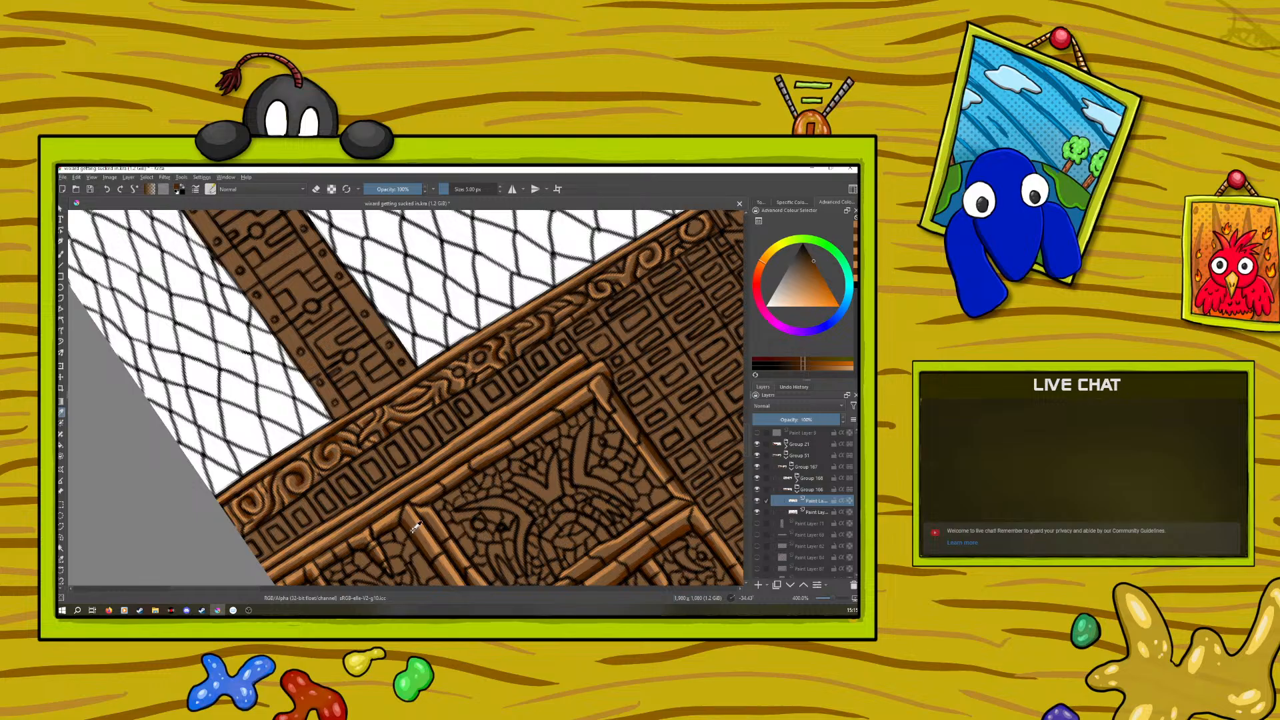
left_click(61, 256)
left_click_drag(239, 590, 355, 589)
left_click_drag(745, 438, 743, 394)
right_click(502, 366)
left_click_drag(459, 304, 530, 296)
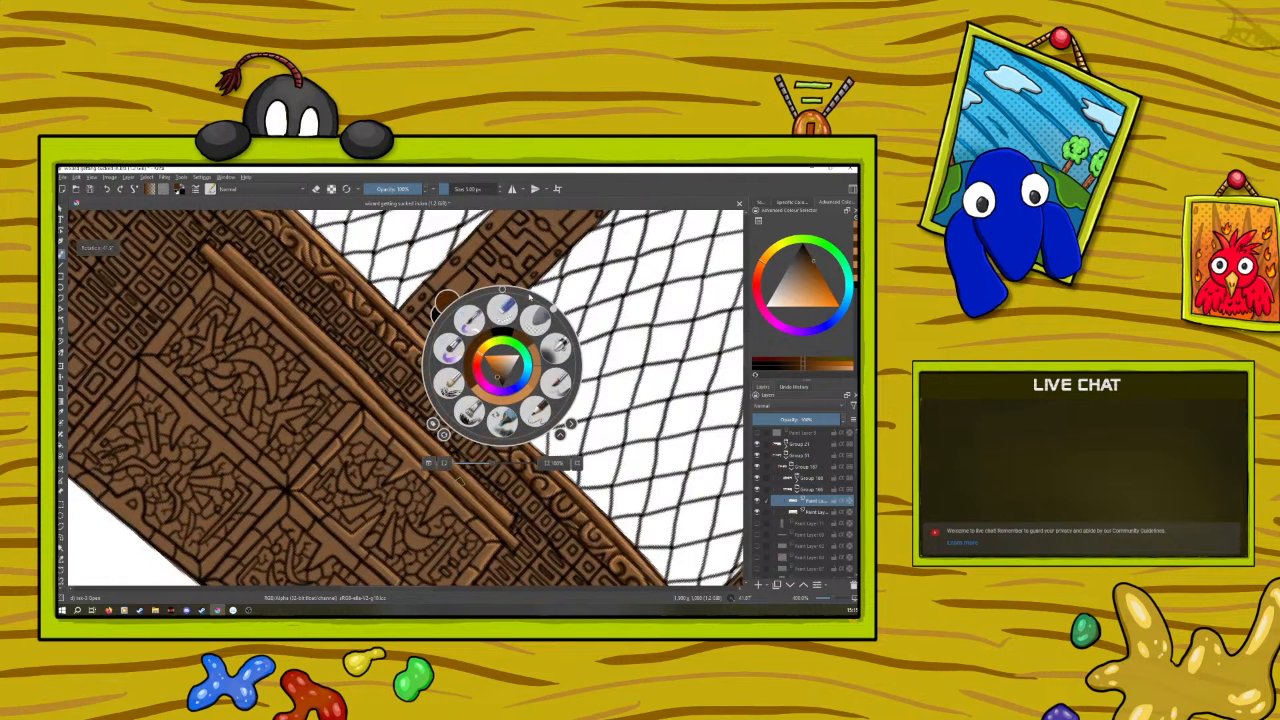
left_click(425, 500)
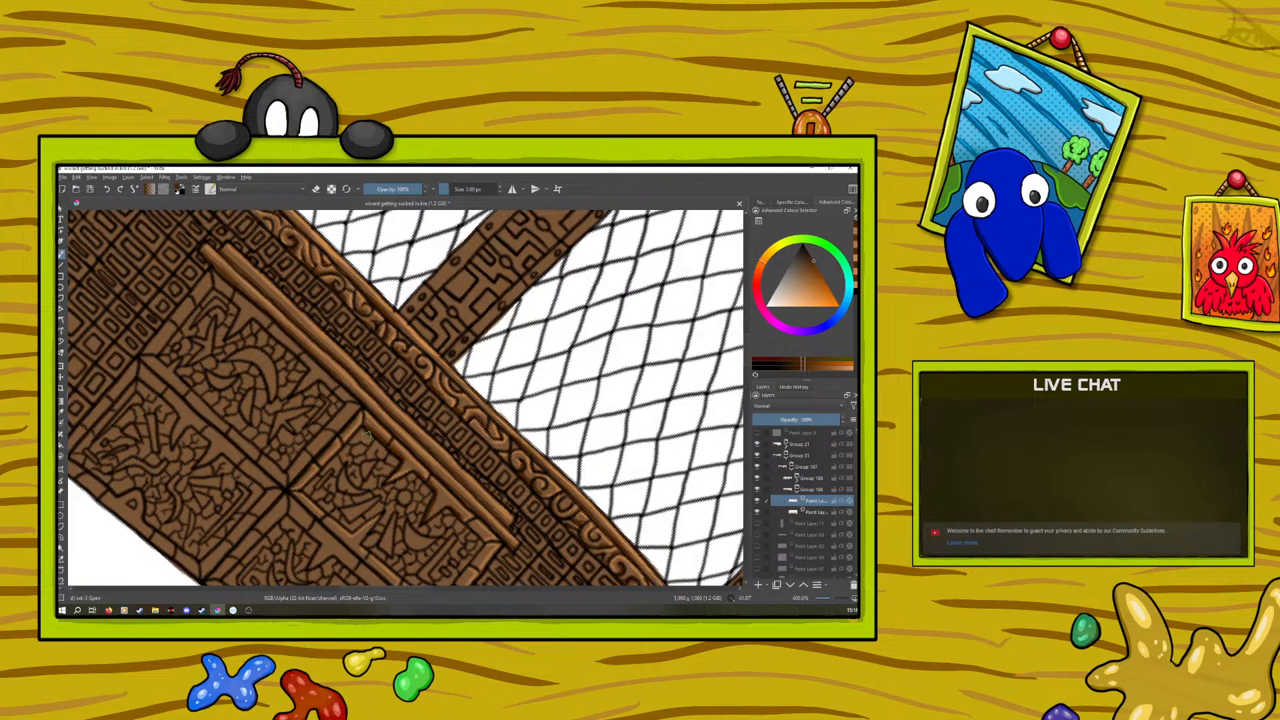
Shade the inner vertical frame edge of the rail-side cabinet panel in dark orange-brown, with the canvas rotated upright
right_click(278, 472)
left_click_drag(330, 417, 355, 467)
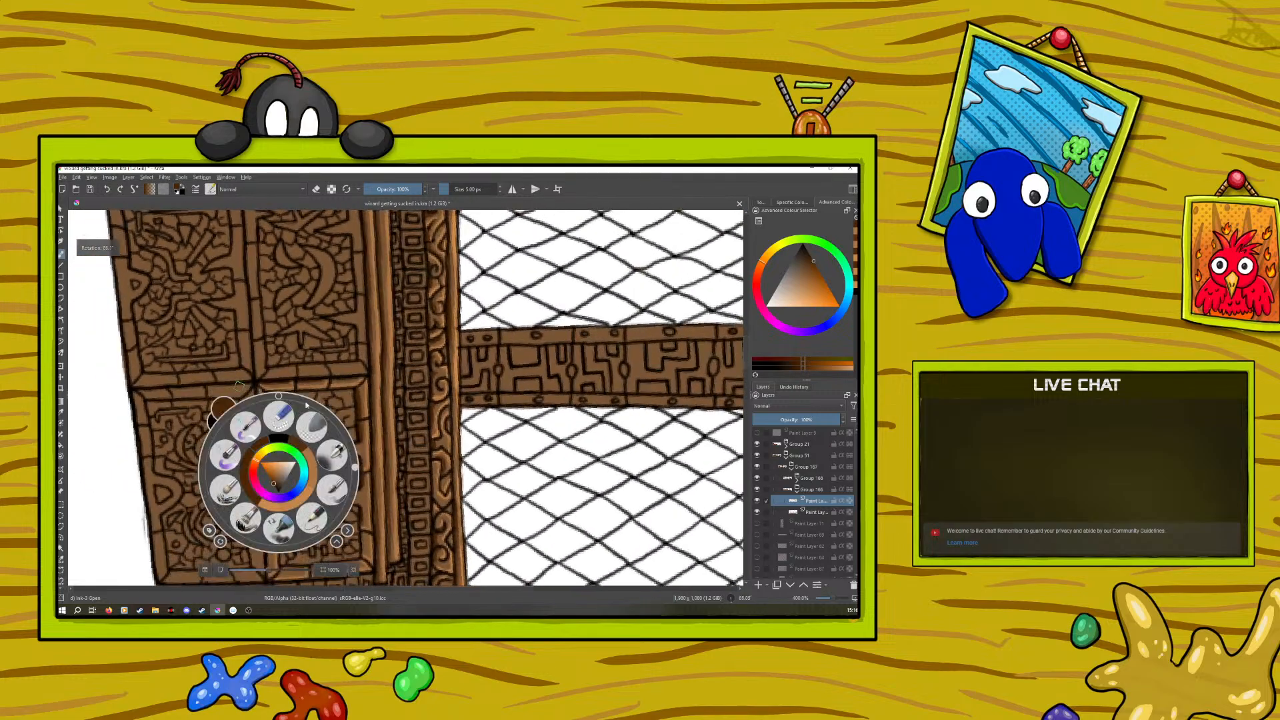
right_click(323, 417)
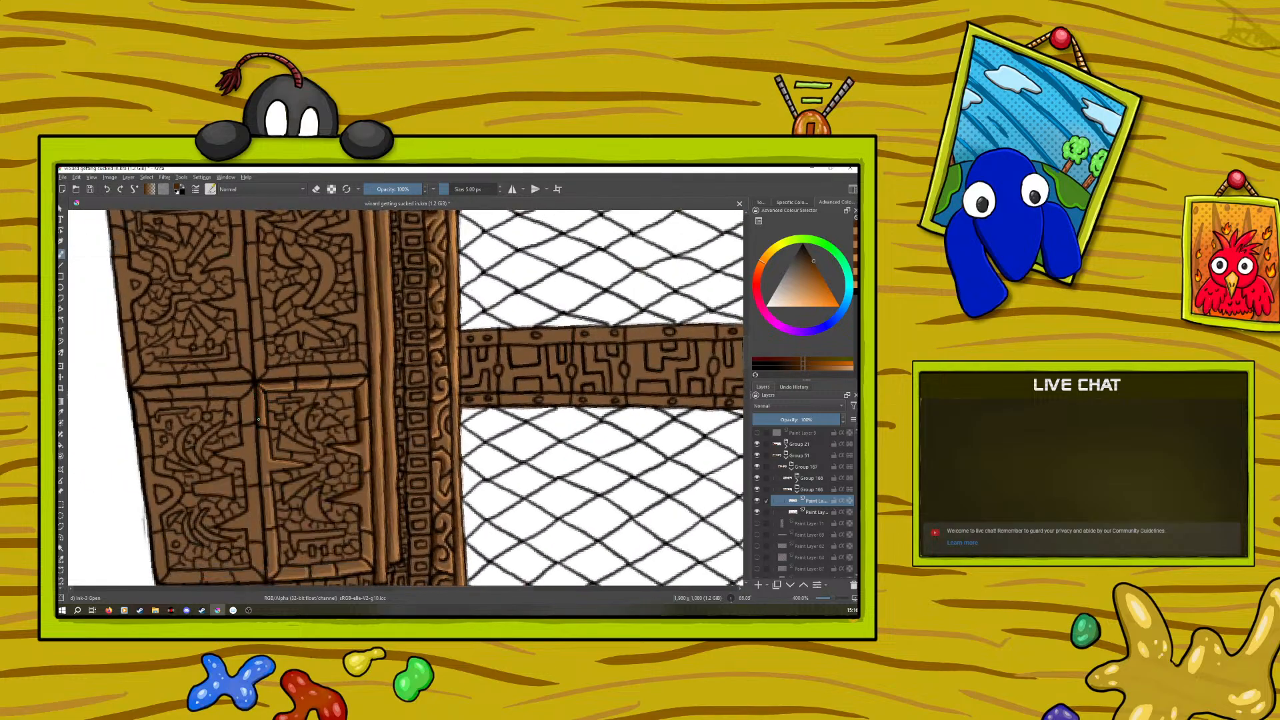
left_click_drag(259, 436, 263, 478)
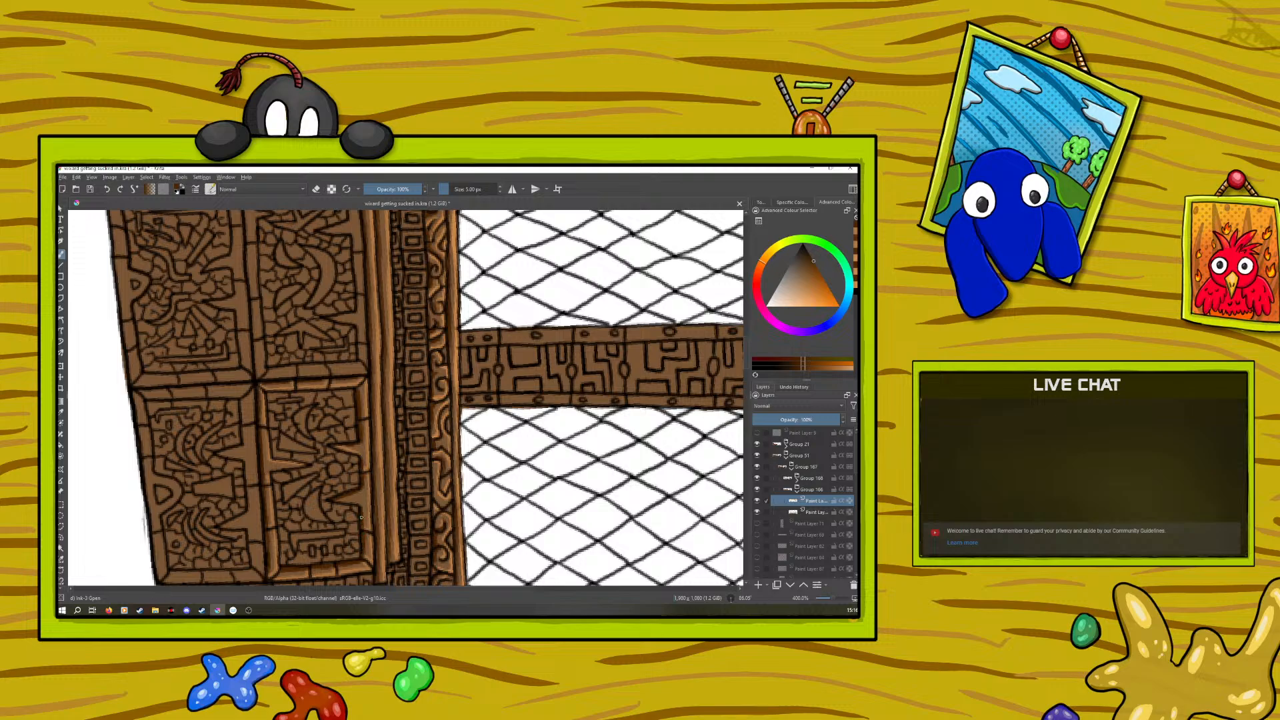
right_click(259, 466)
Sample the light orange from the finished frame and highlight the adjoining edge and spikes of the neighbouring outer panel's frame
left_click(60, 411)
left_click(350, 444)
key("b")
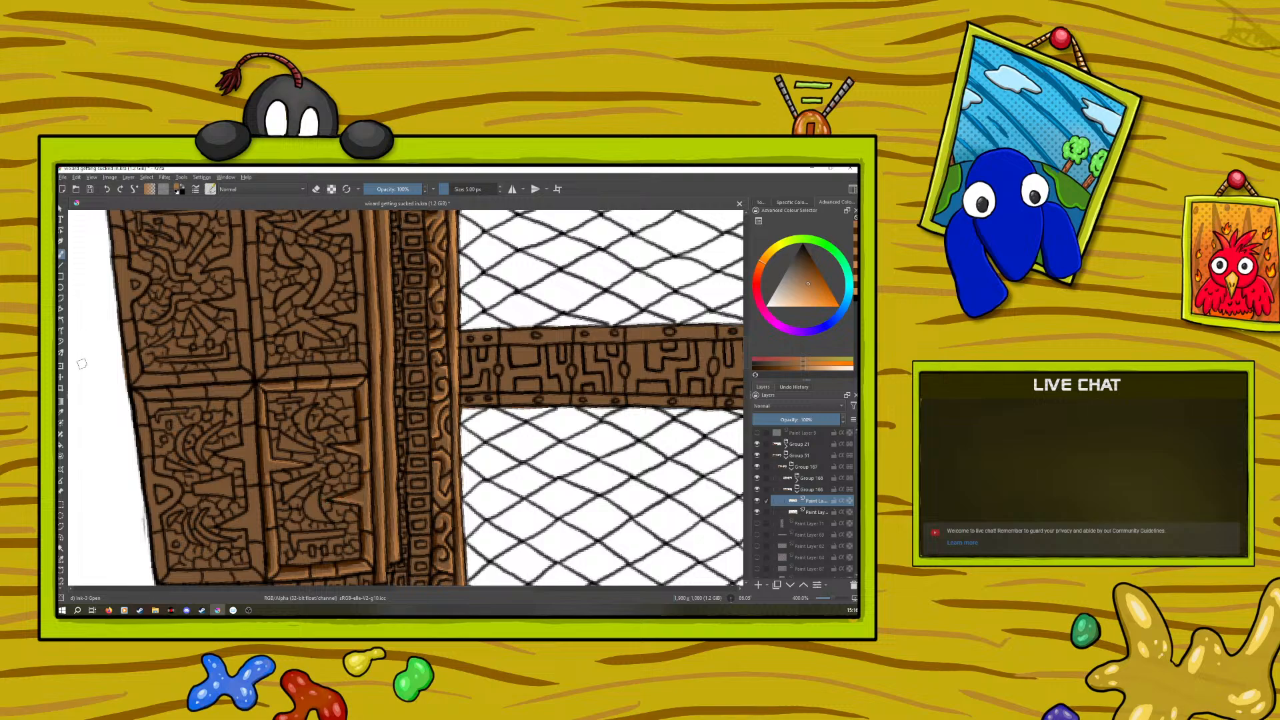
left_click(62, 412)
key("b")
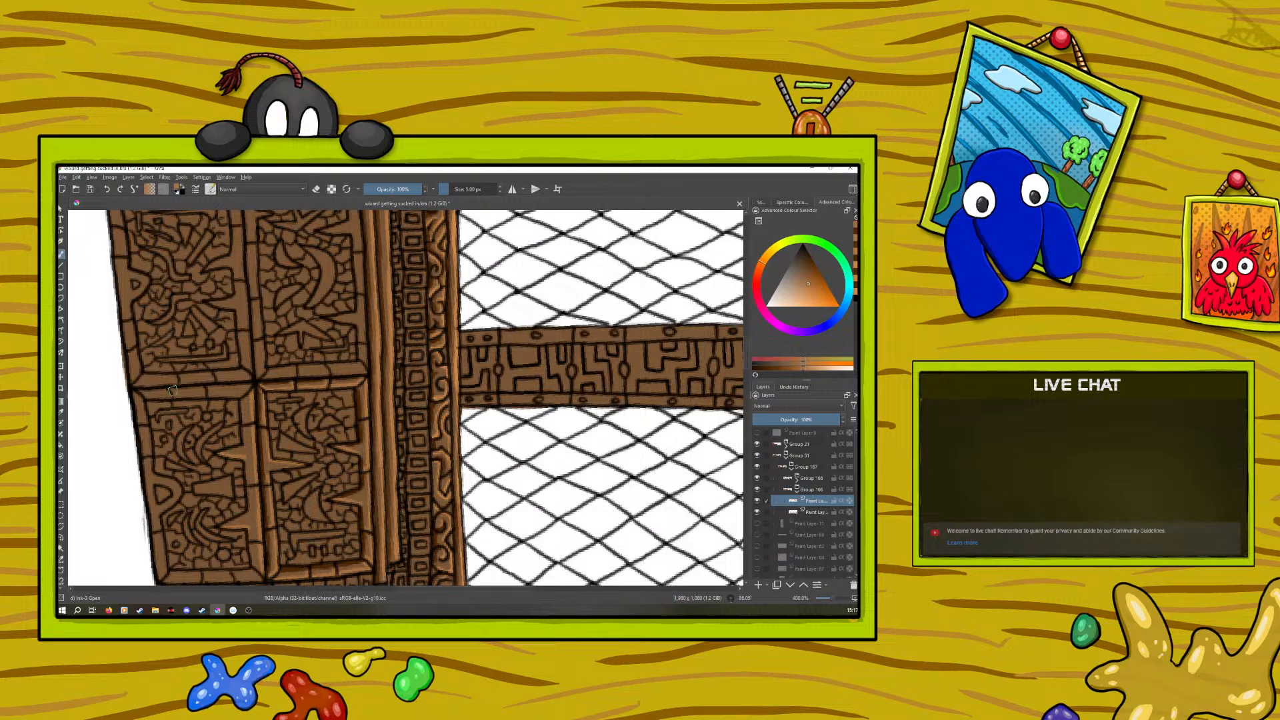
Highlight the outer panel's frame edge running from the central junction to the cabinet's outer border, undoing a stray stroke
right_click(169, 430)
left_click_drag(245, 425, 149, 347)
left_click_drag(746, 374, 747, 400)
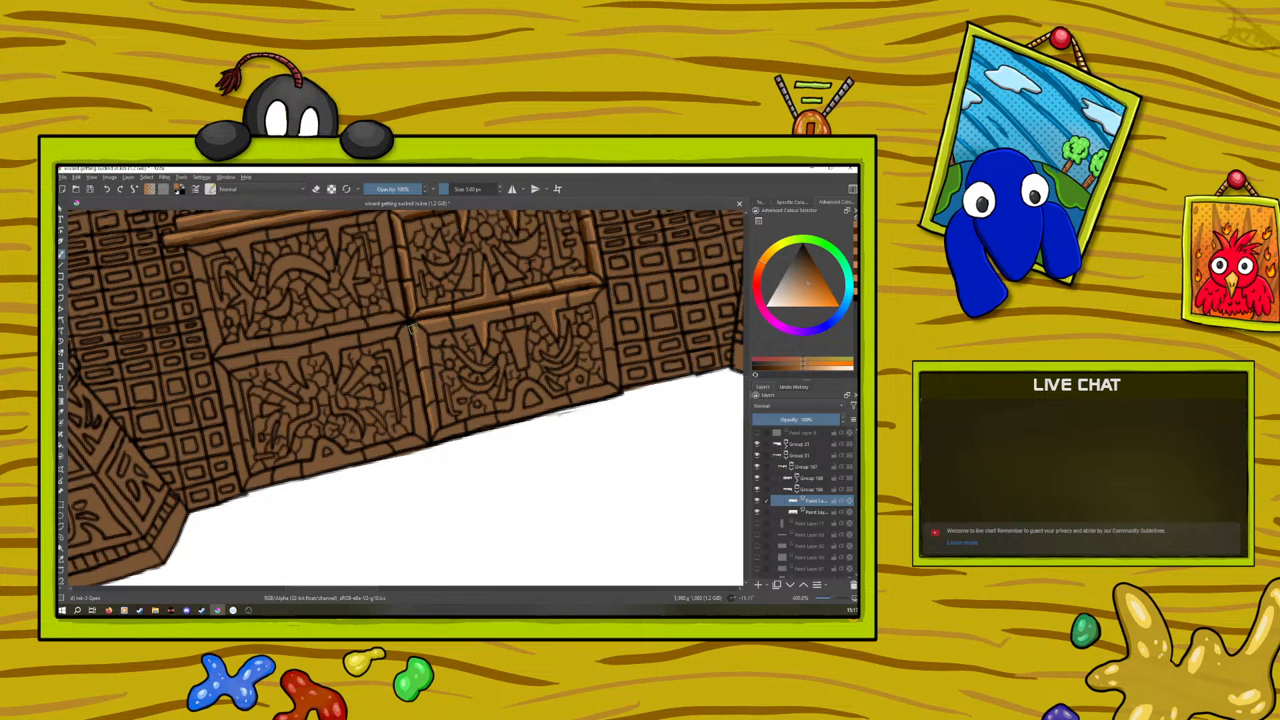
right_click(427, 412)
left_click_drag(416, 326, 421, 326)
left_click(408, 311)
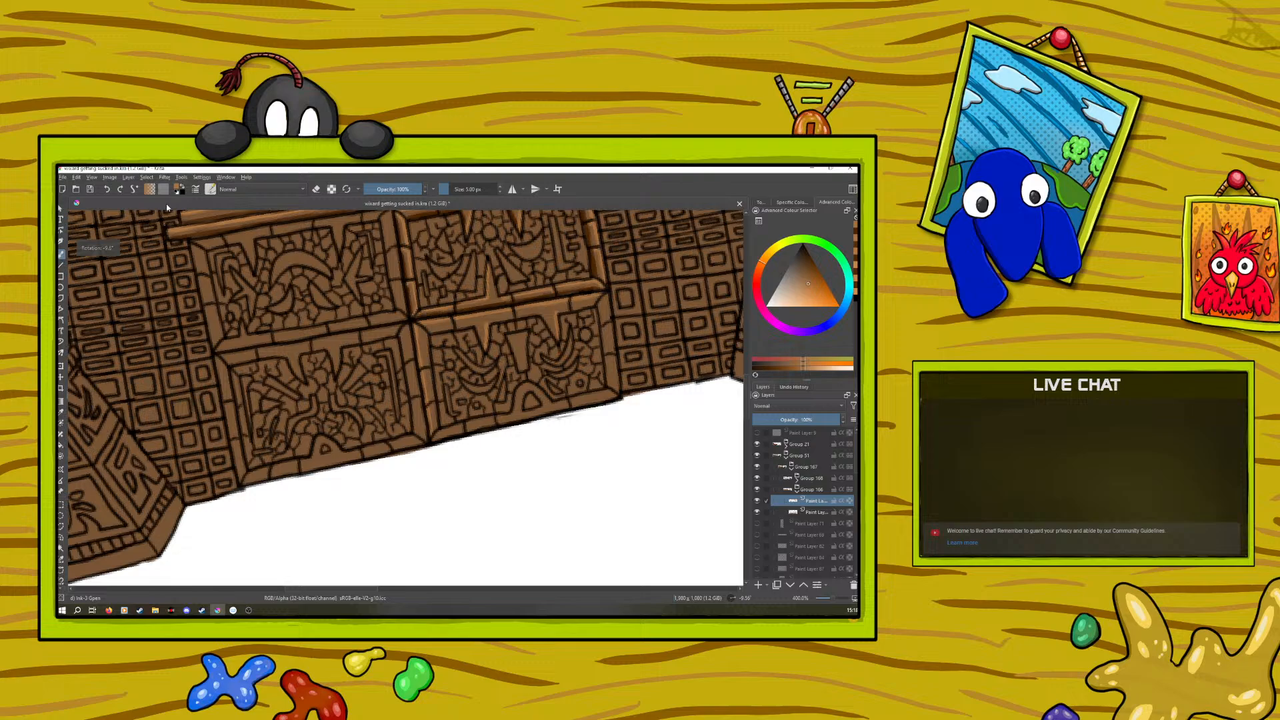
left_click(105, 191)
left_click_drag(418, 325, 430, 366)
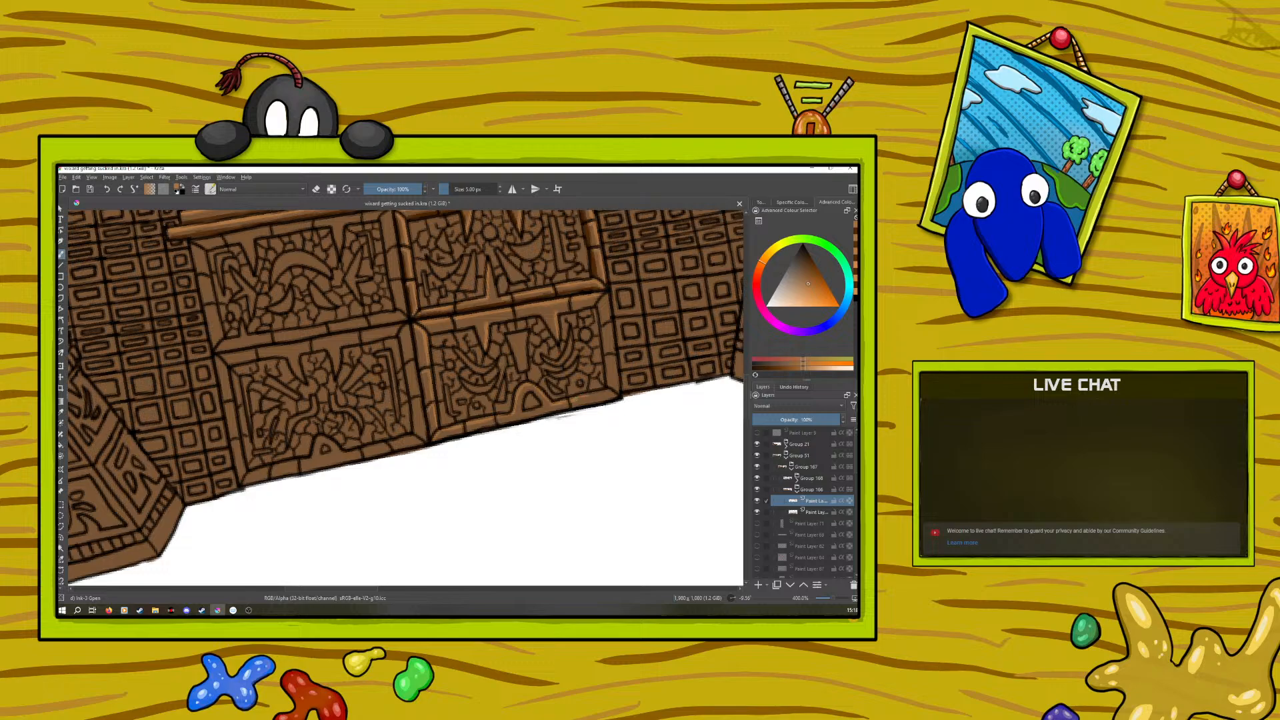
Highlight the outer border and far end of the outer panel's frame in light orange, undoing the last stroke
right_click(288, 413)
left_click_drag(274, 335, 358, 392)
left_click(268, 290)
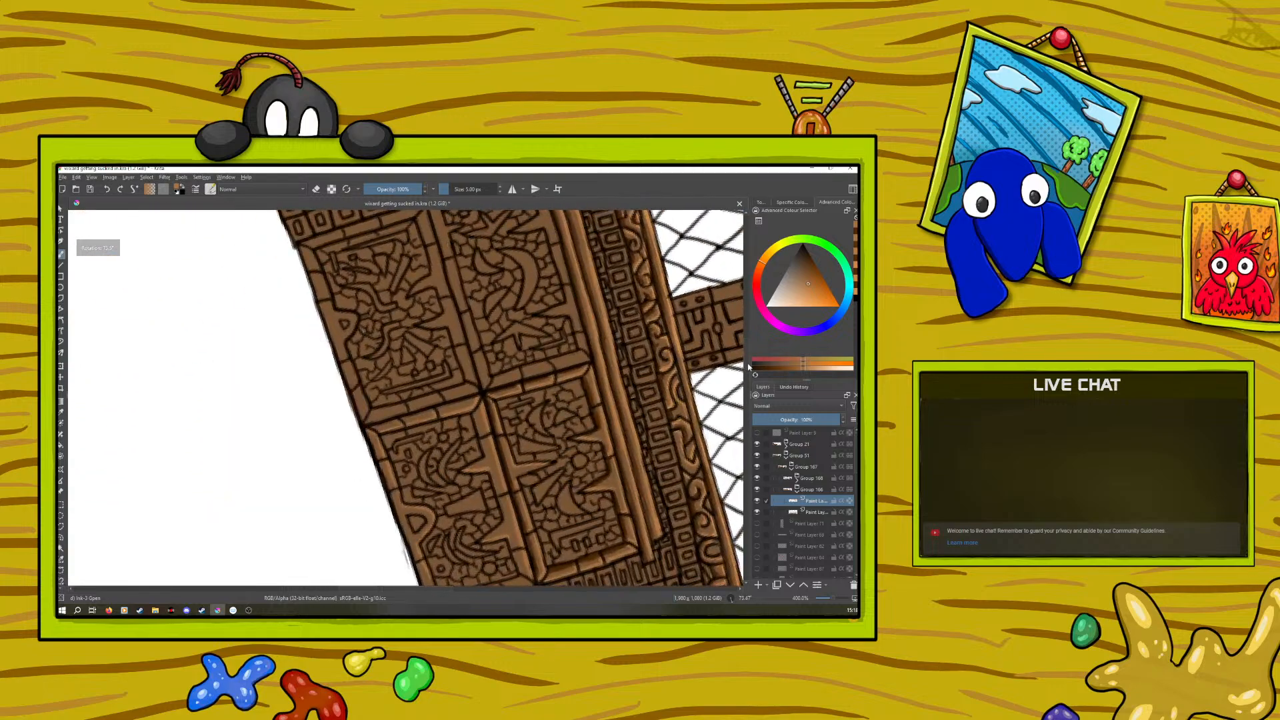
left_click_drag(746, 364, 753, 380)
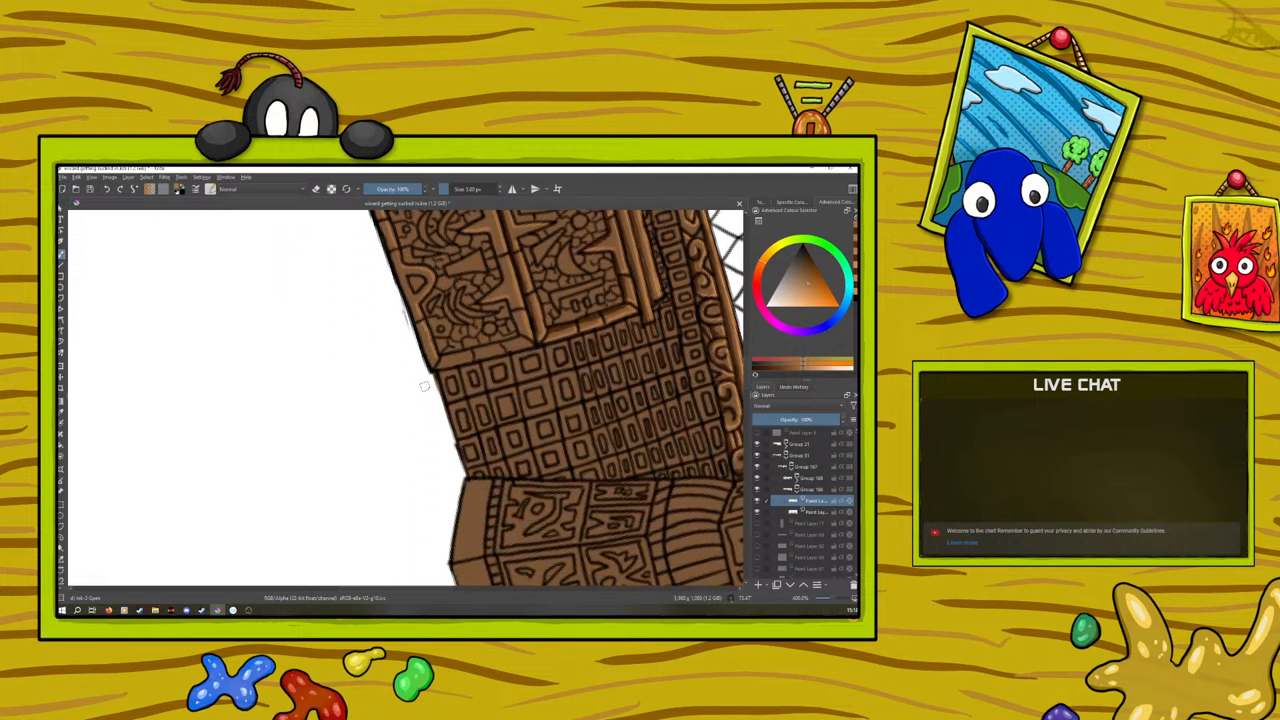
right_click(394, 360)
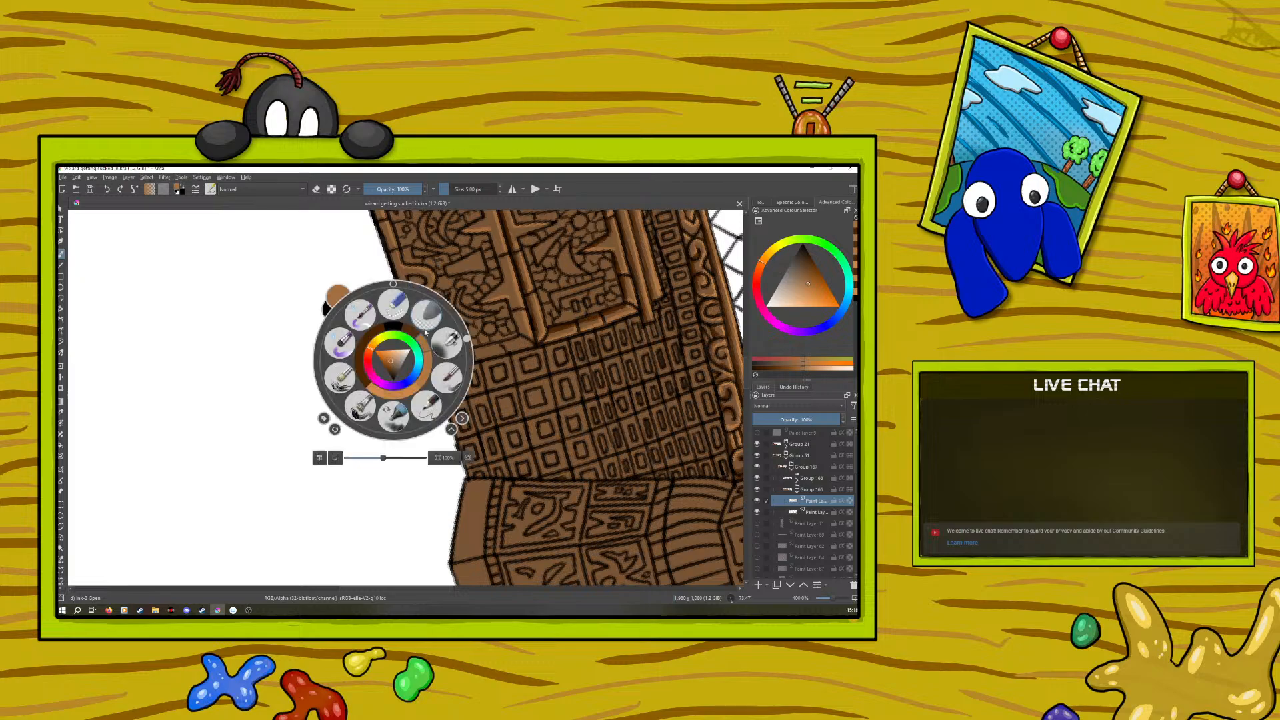
left_click_drag(467, 339, 358, 287)
left_click(268, 274)
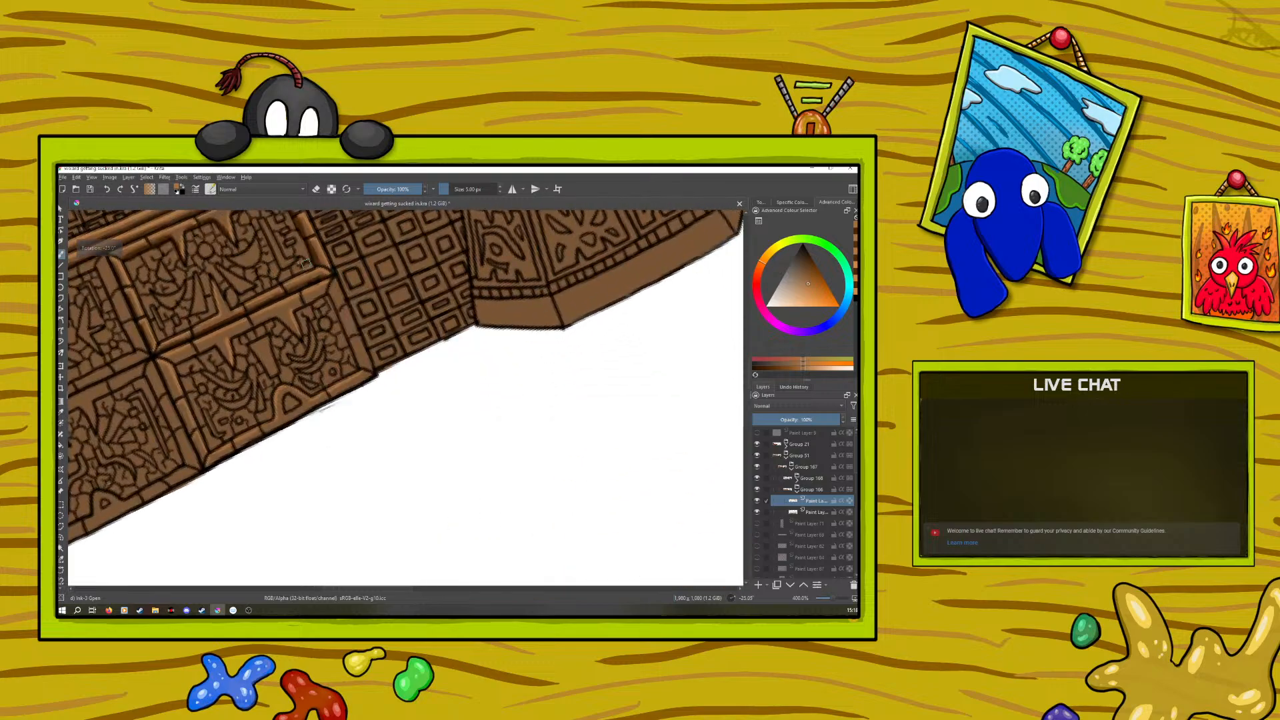
scroll(749, 392, "up", 3)
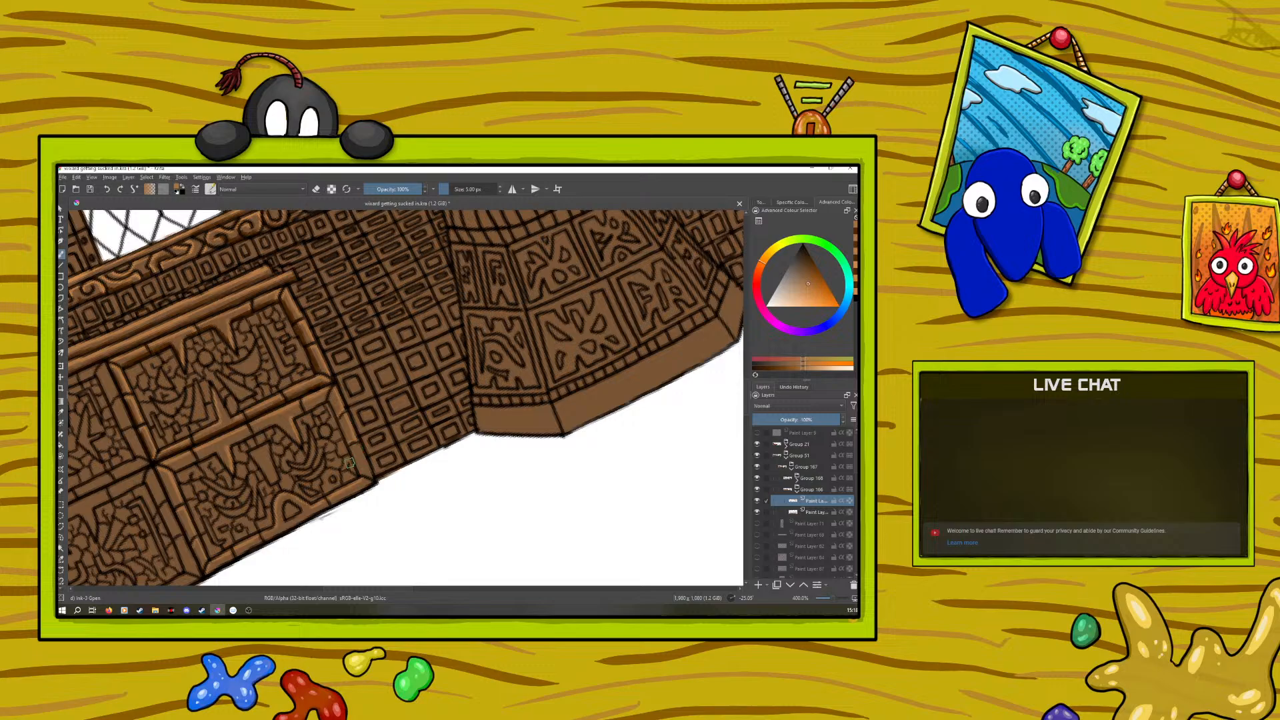
left_click(108, 189)
Sample the dark orange-brown and shade the frame edges of the outer cabinet panel beside the brick-patterned wall
left_click(61, 412)
left_click(163, 341)
left_click(61, 254)
right_click(224, 438)
left_click_drag(191, 369, 147, 443)
left_click(156, 351)
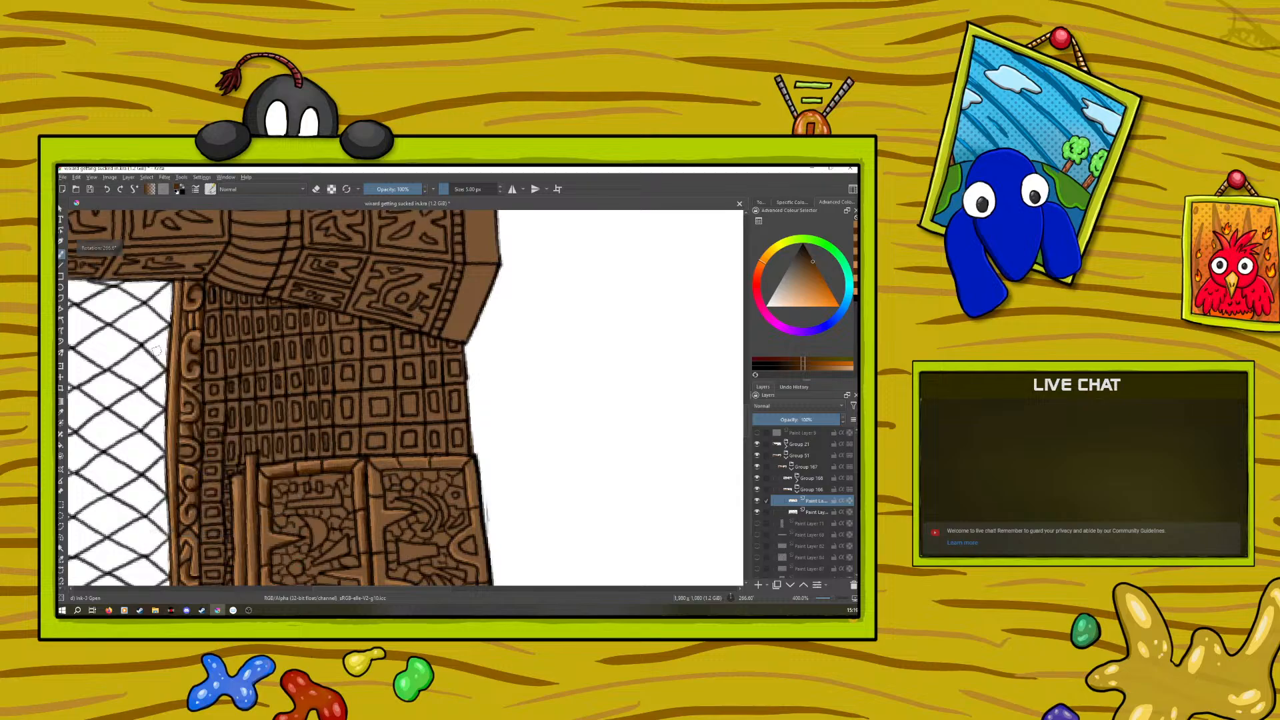
left_click_drag(747, 412, 749, 430)
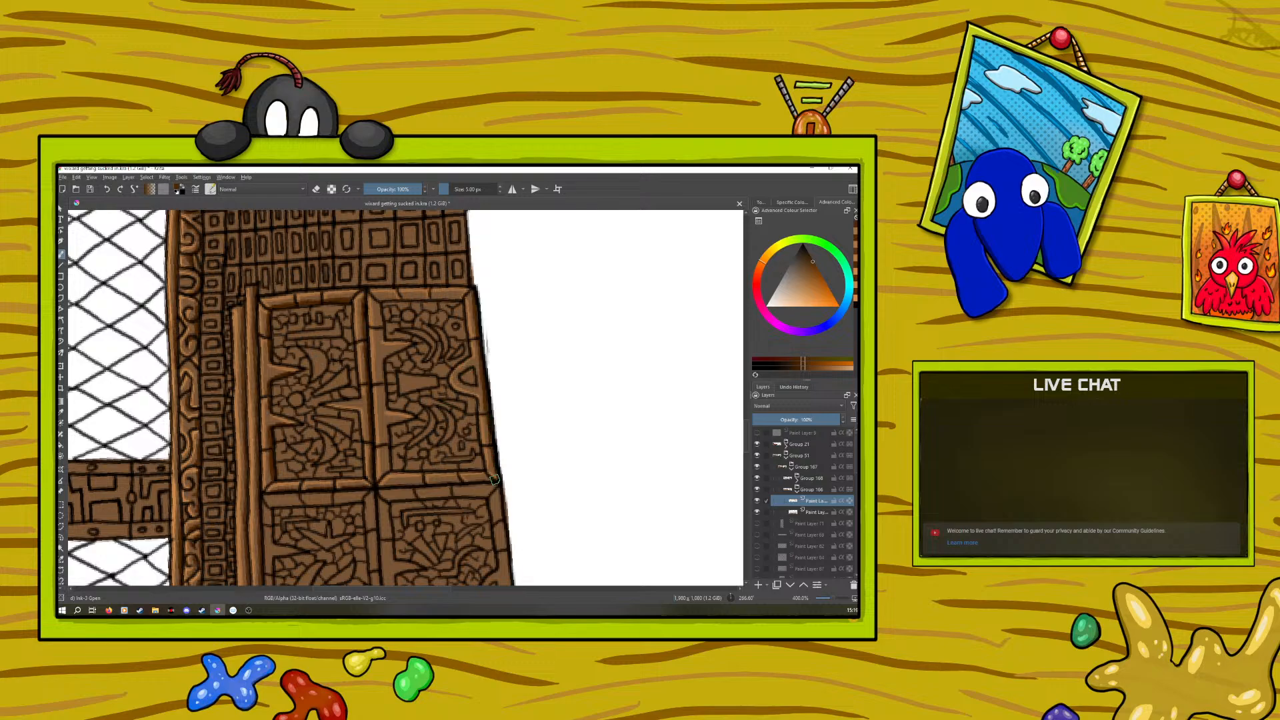
Shade the remaining outer border and junction-side edges of the outer panel's frame in dark orange-brown, rotating the canvas to reach them
right_click(314, 471)
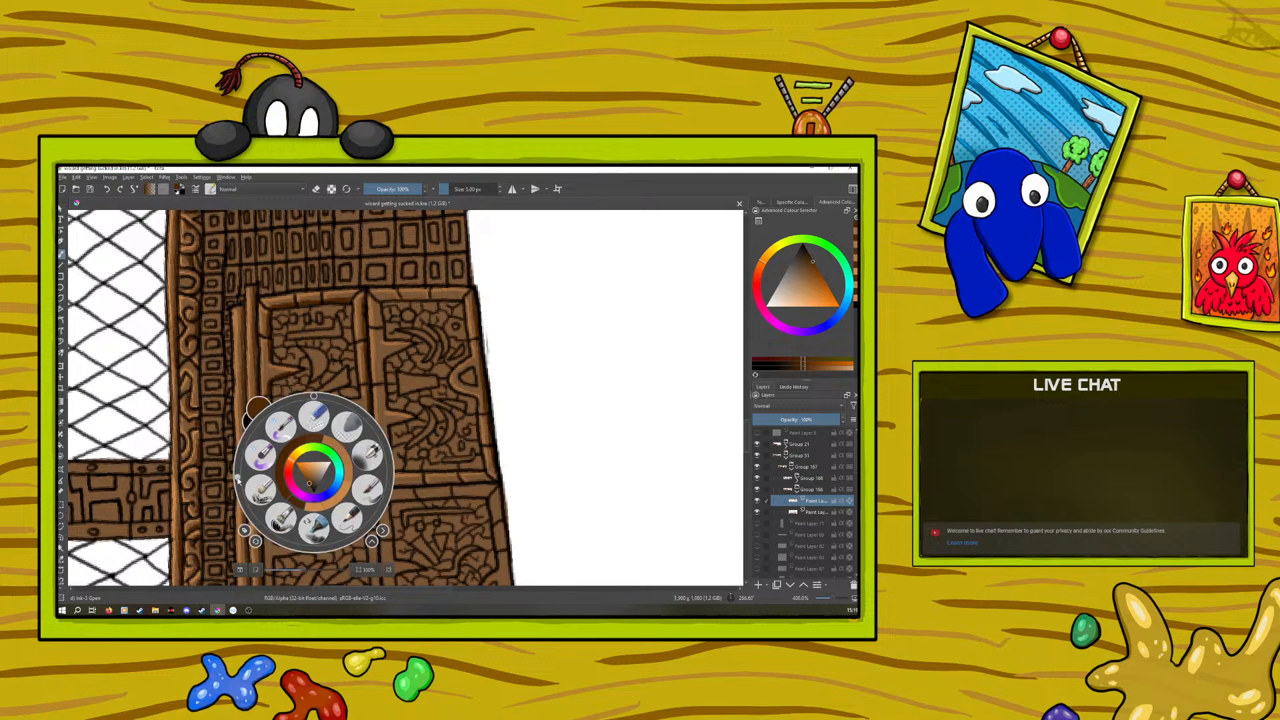
left_click_drag(238, 478, 283, 351)
left_click(282, 352)
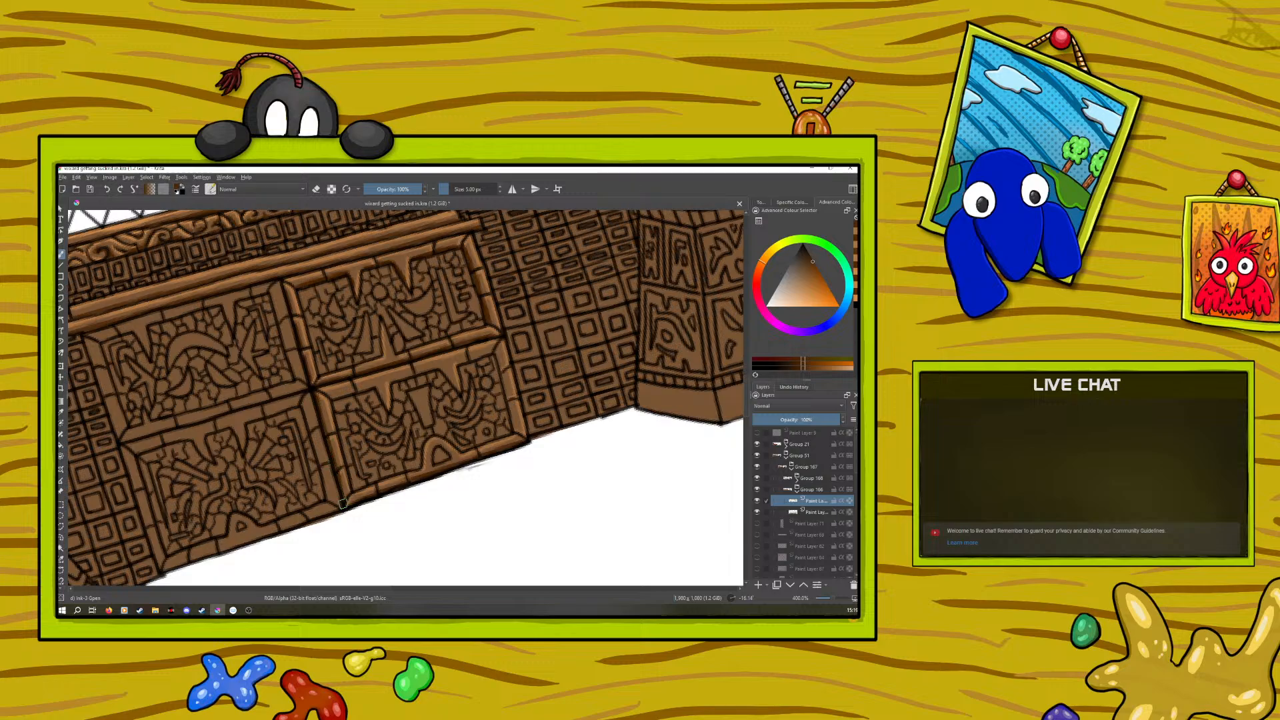
right_click(265, 453)
left_click_drag(244, 370, 336, 423)
left_click(272, 389)
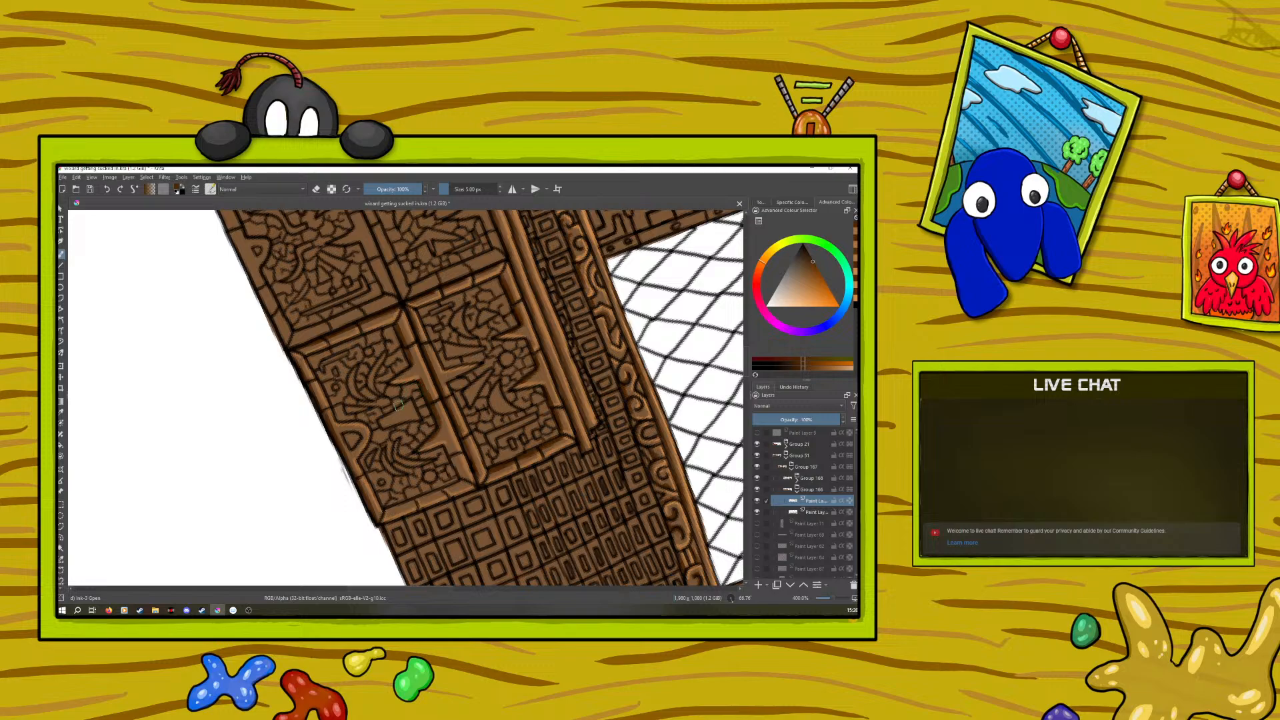
Sample the browns and oranges along the outer panel's frame and refine the shading around its inner spikes, undoing a stray stroke
left_click(61, 411)
left_click(423, 364)
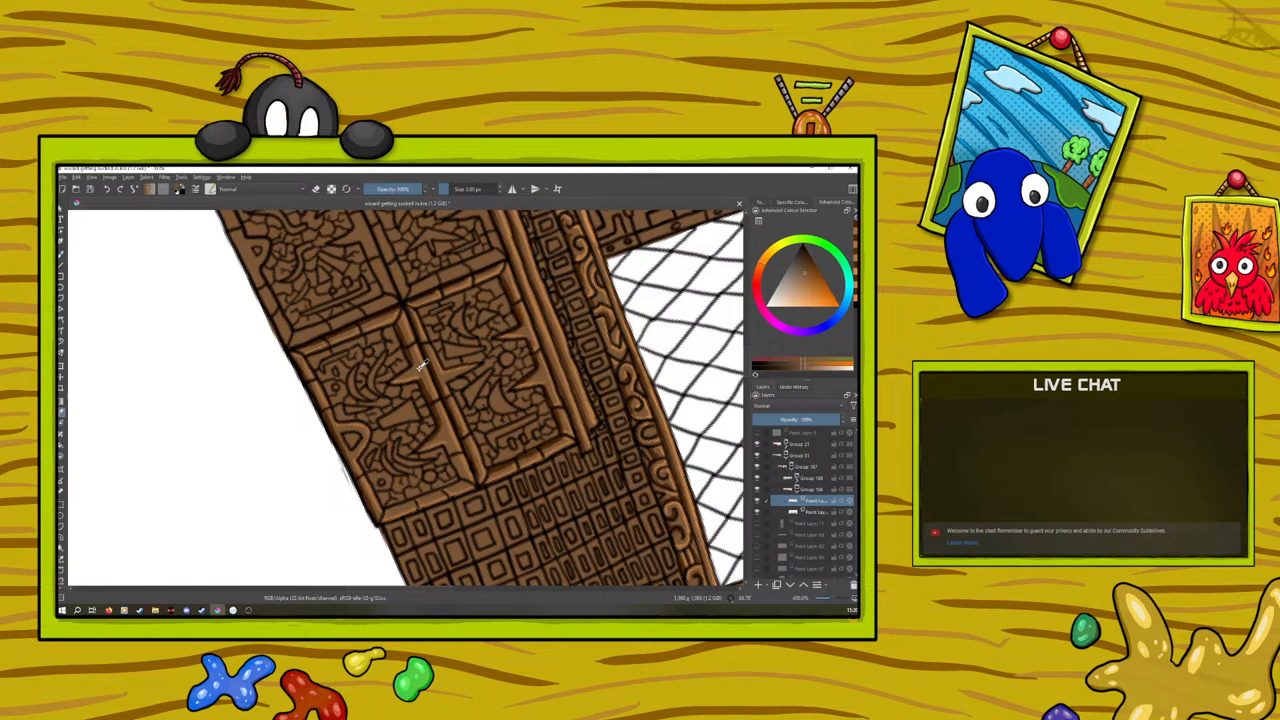
left_click(62, 254)
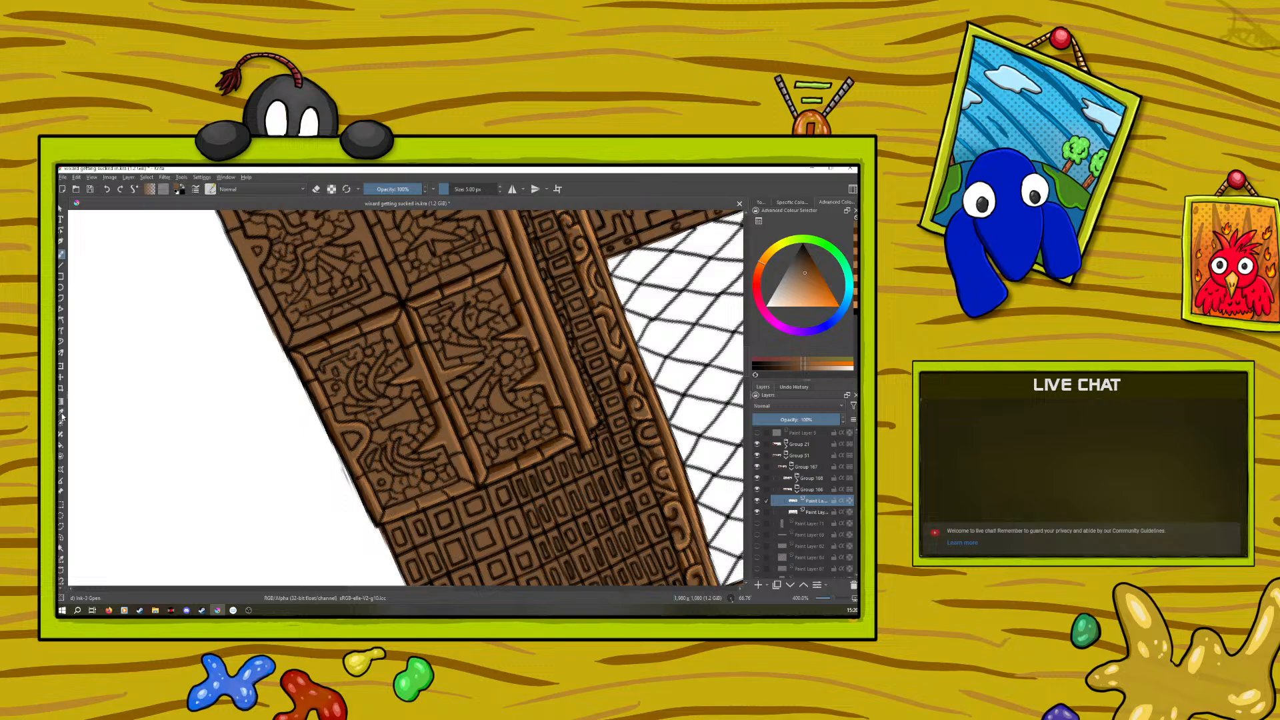
left_click(446, 437, "ctrl")
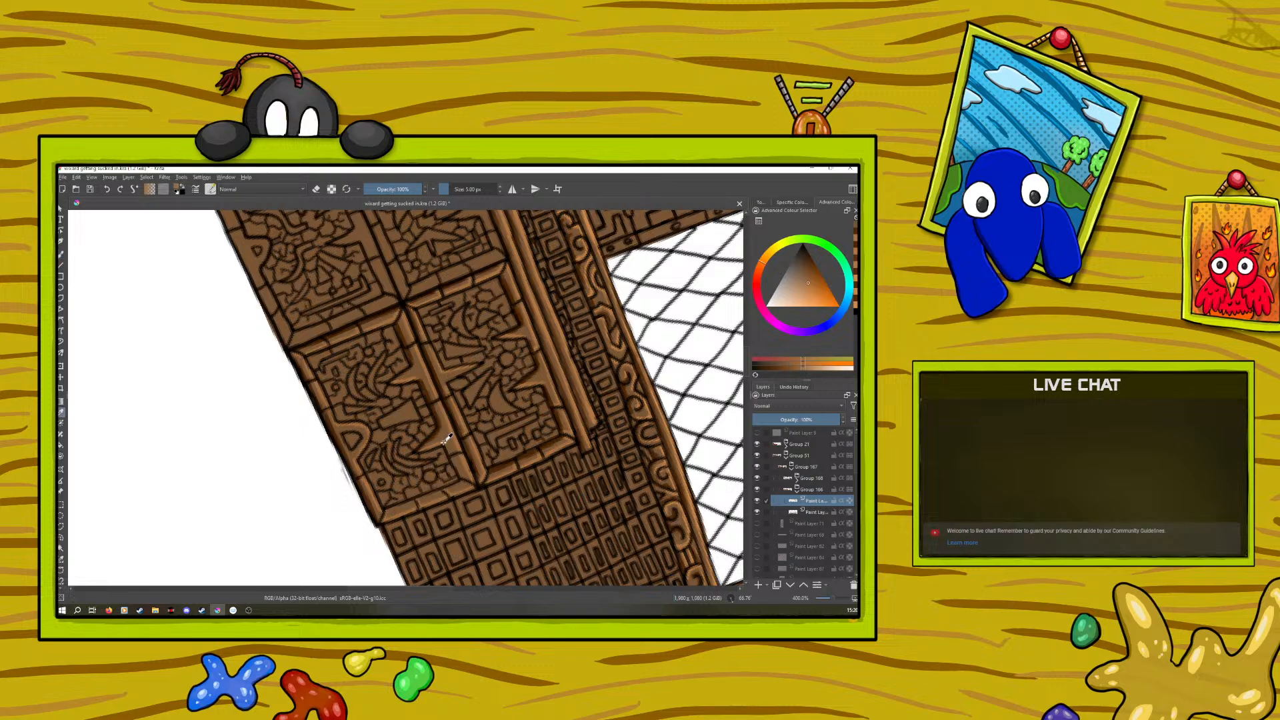
left_click(438, 429, "ctrl")
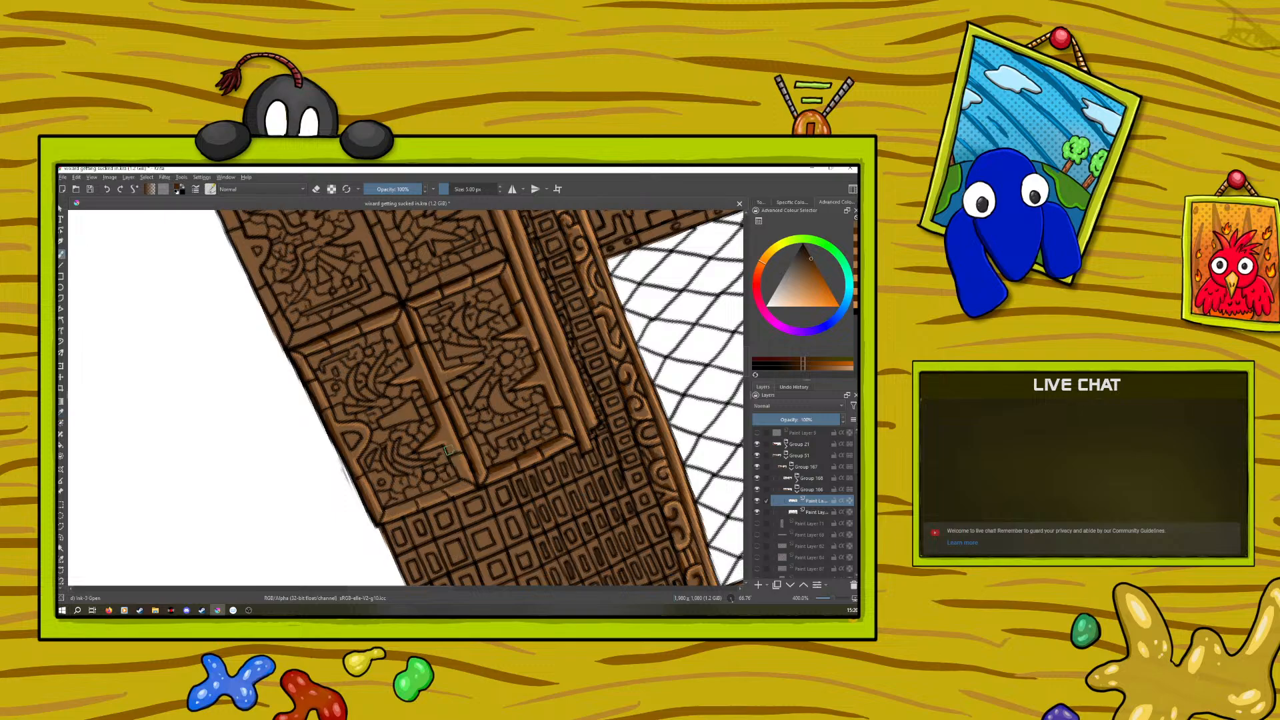
left_click_drag(453, 460, 459, 474)
left_click(107, 190)
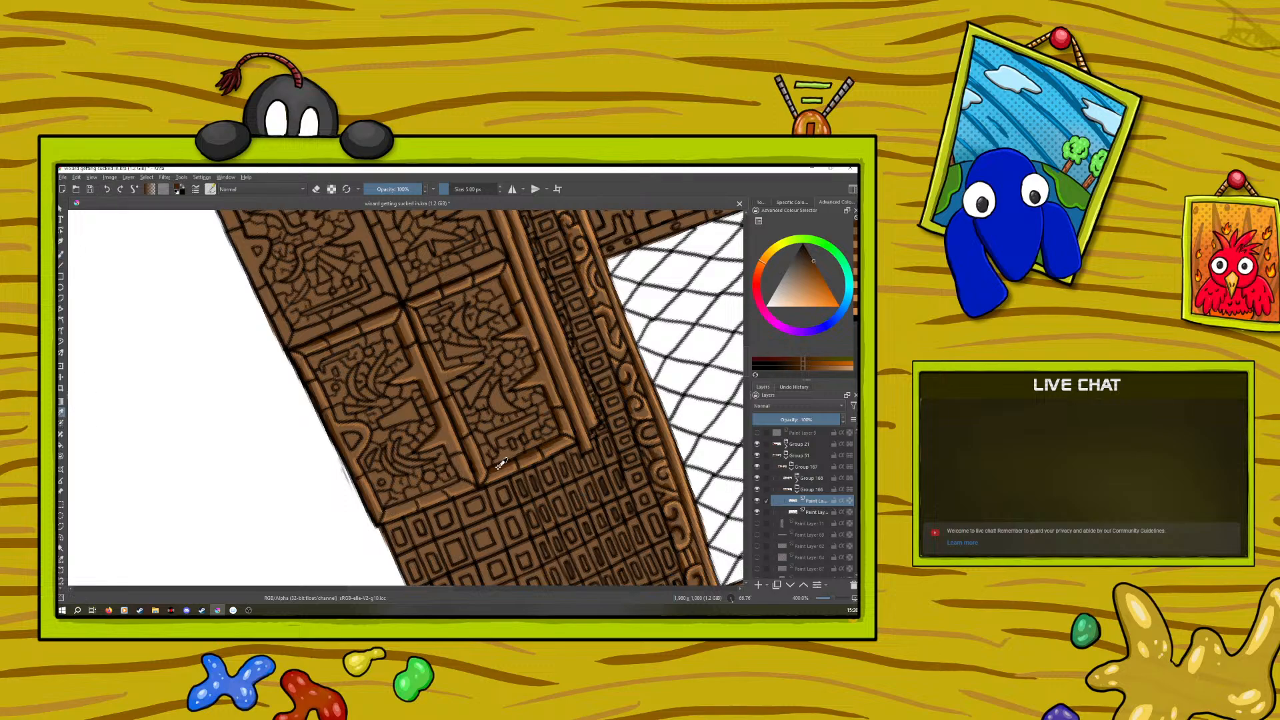
left_click(61, 254)
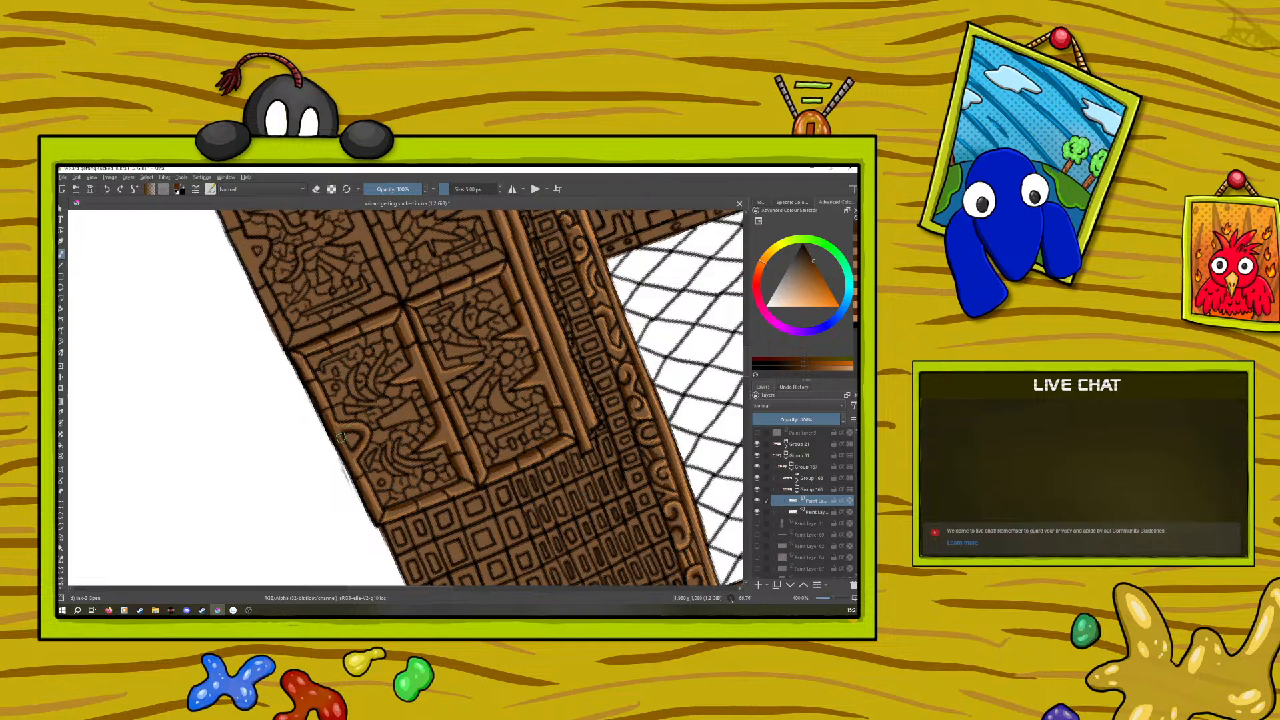
Sample the mid orange-browns from the rails and frame edge beside the cabinet panels for the brush
left_click(829, 601)
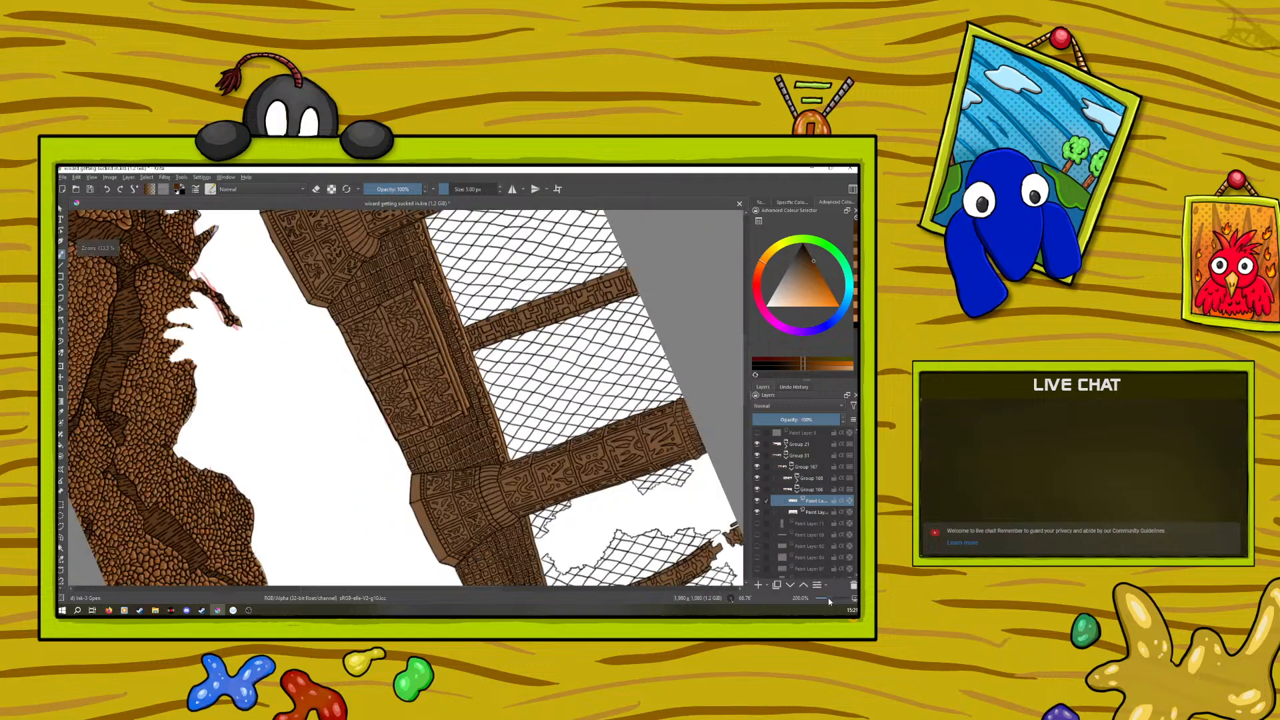
left_click_drag(828, 598, 832, 599)
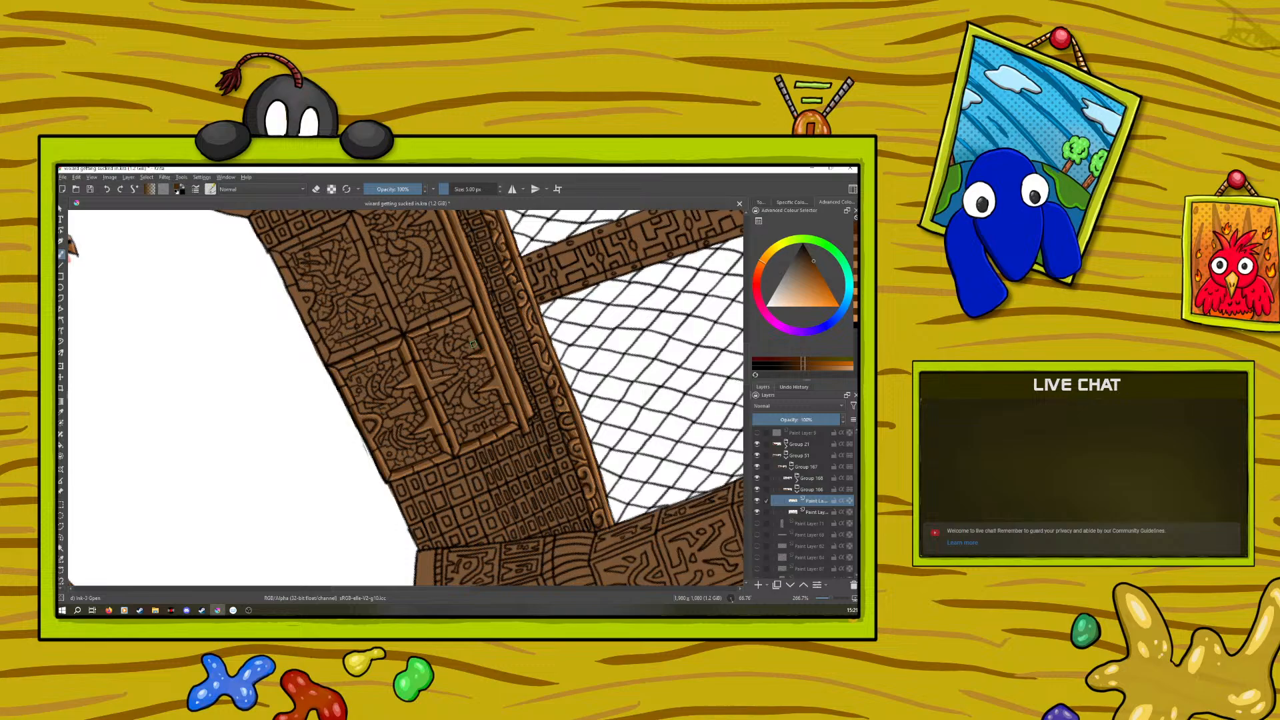
left_click(316, 189)
left_click_drag(828, 599, 825, 600)
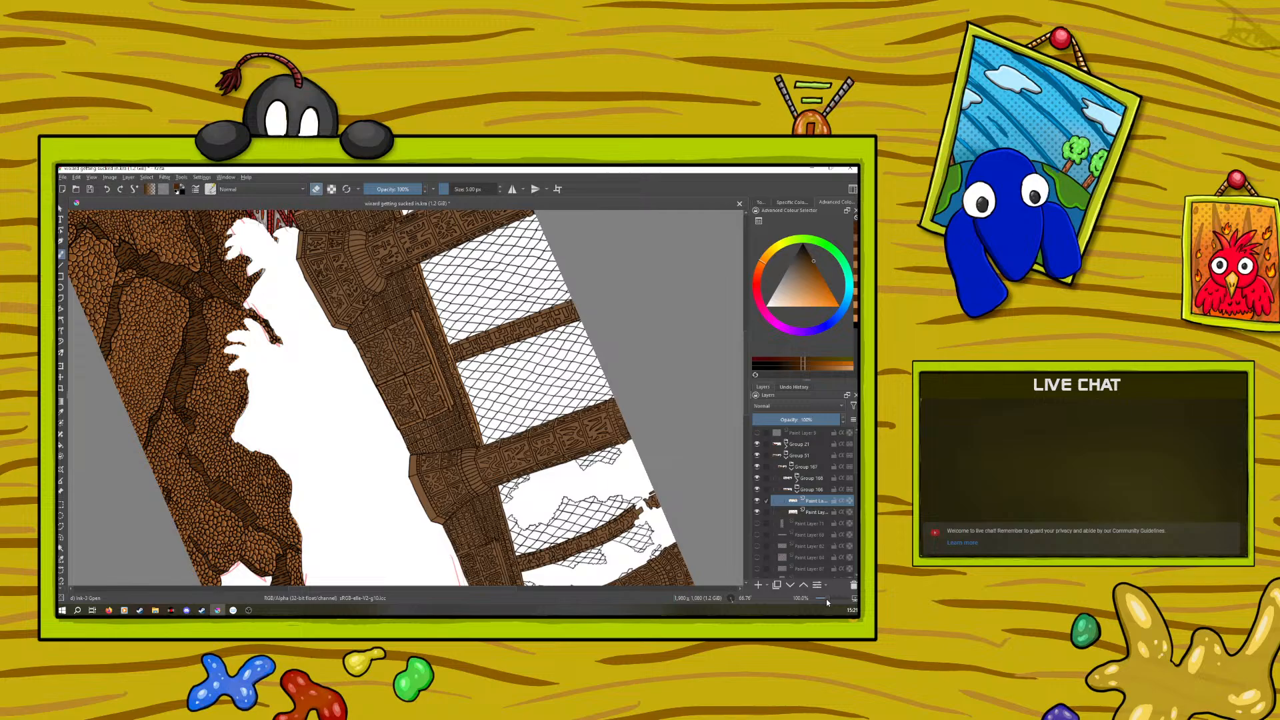
left_click_drag(826, 600, 827, 600)
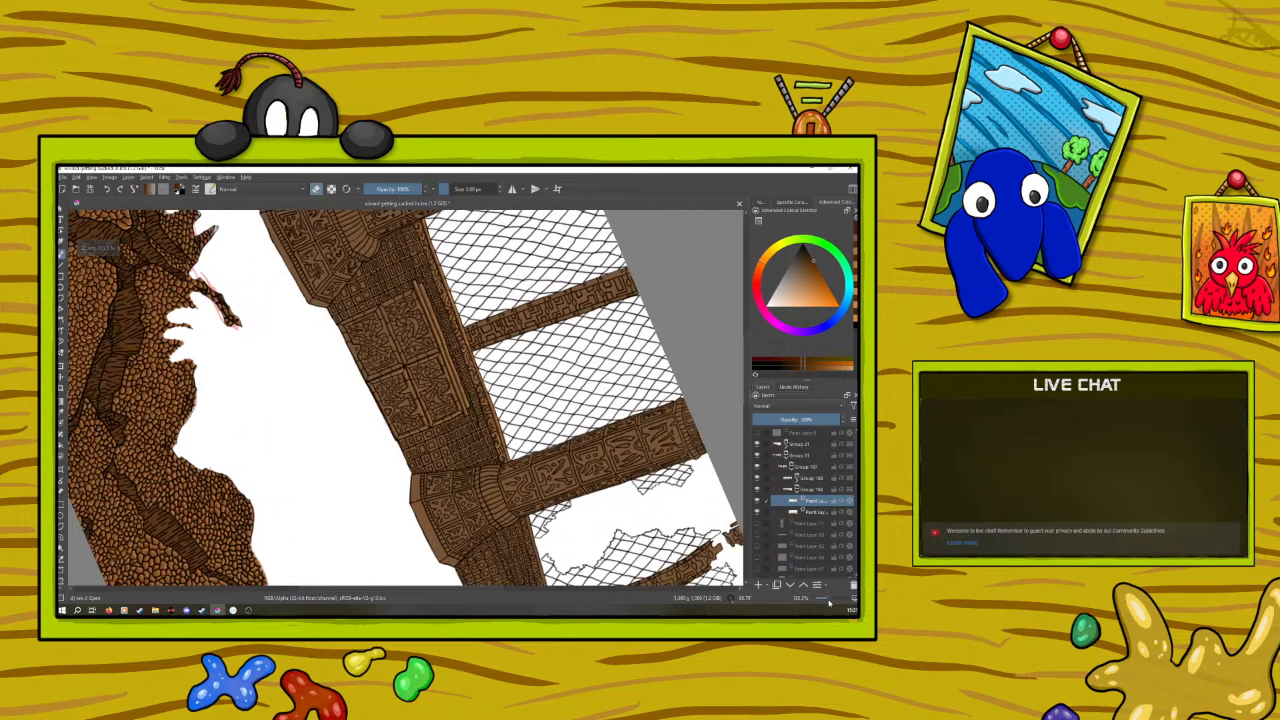
left_click(456, 354, "ctrl")
key("e")
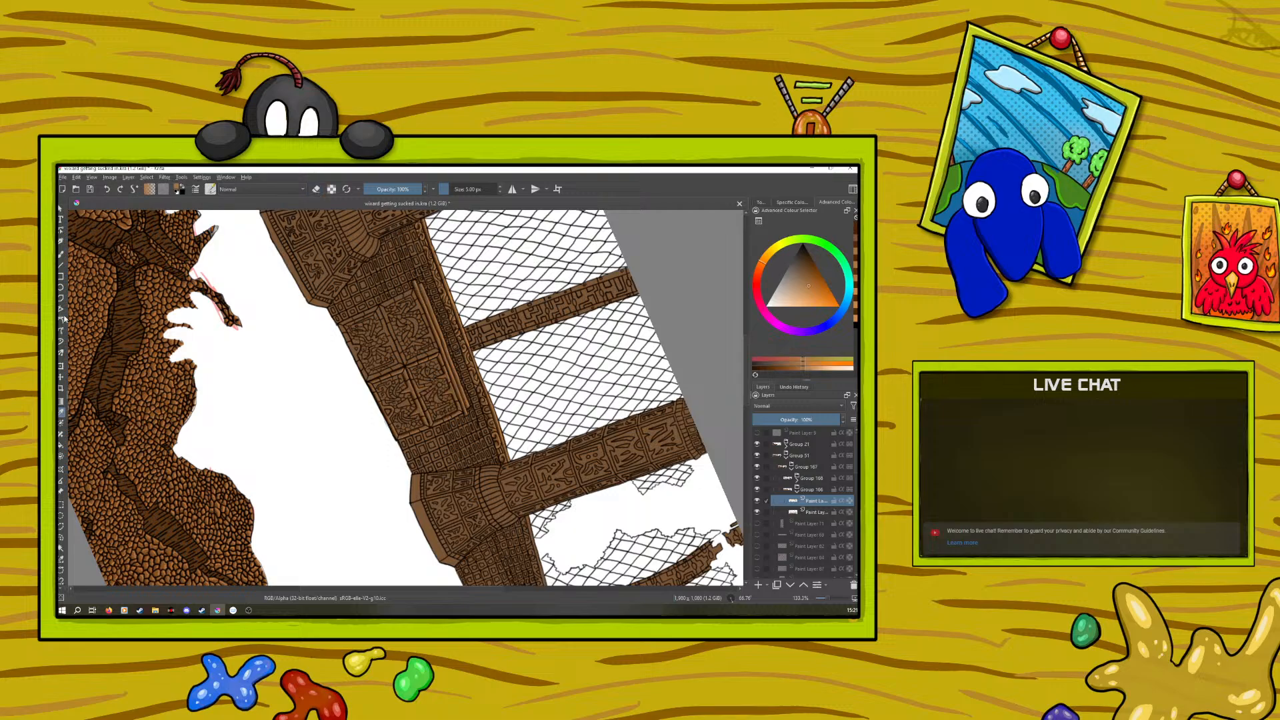
left_click(60, 255)
left_click_drag(823, 599, 834, 598)
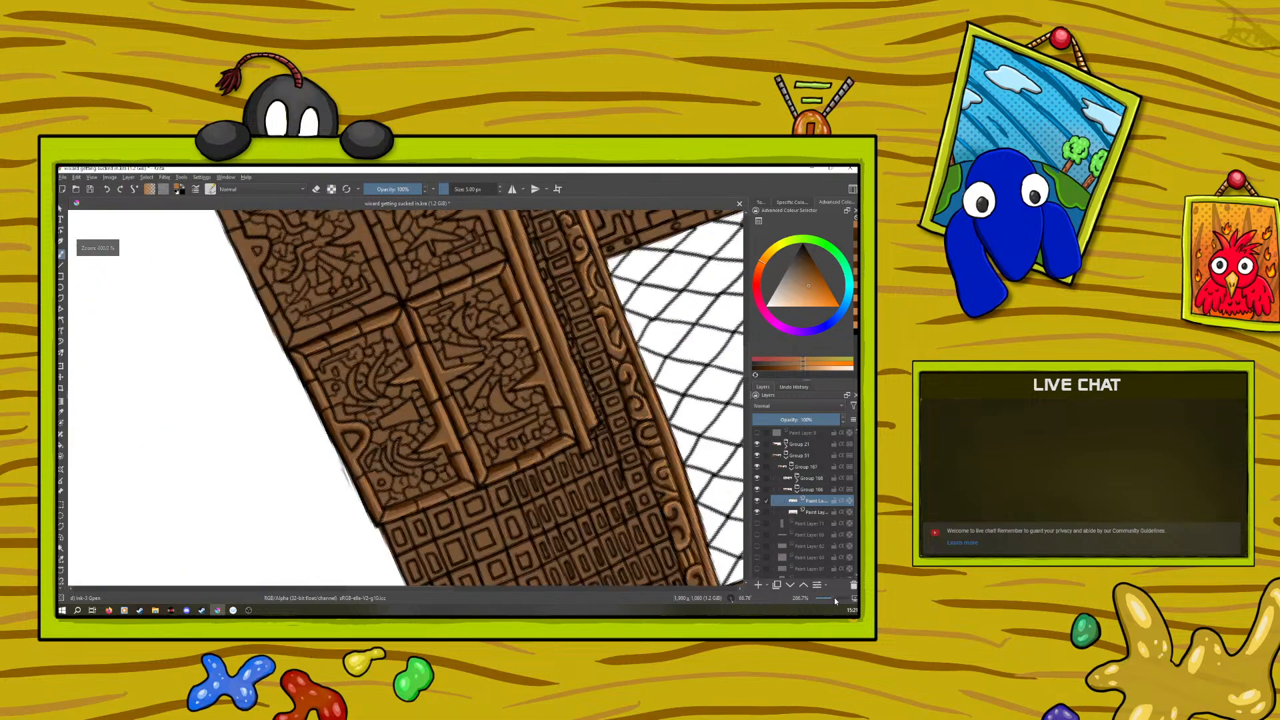
left_click(60, 412)
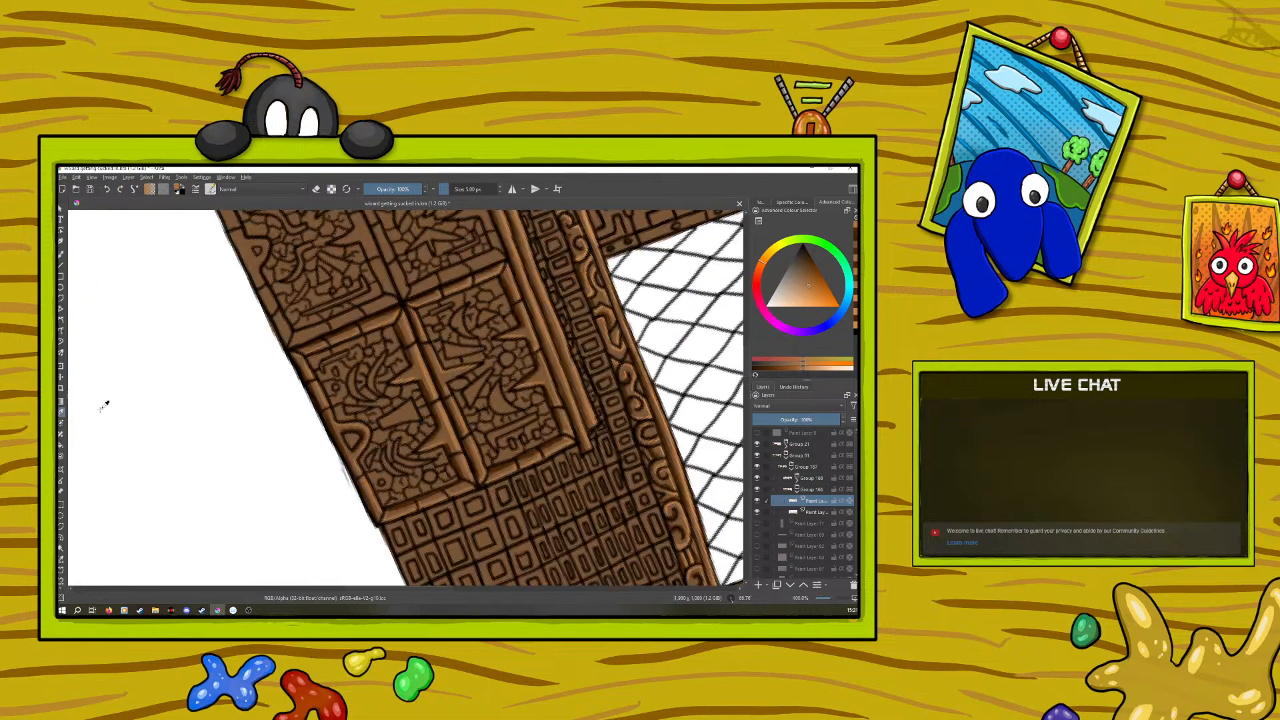
left_click(444, 494)
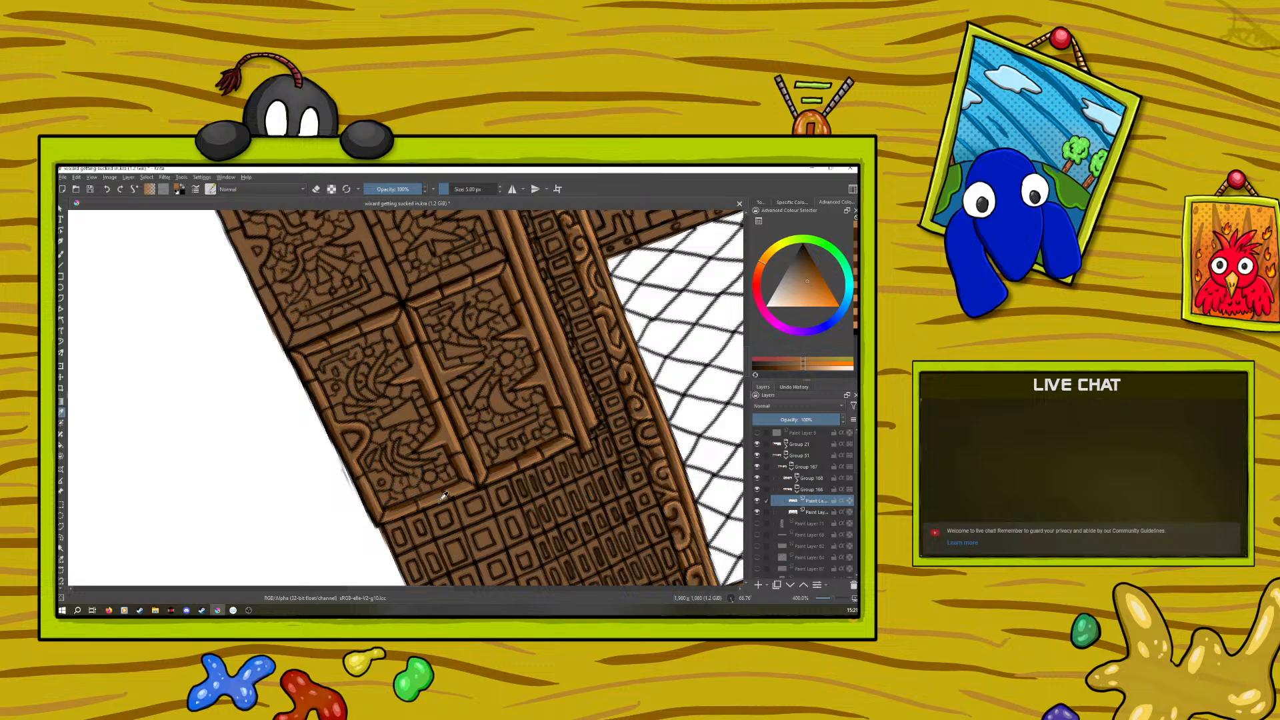
left_click(589, 432)
left_click(60, 254)
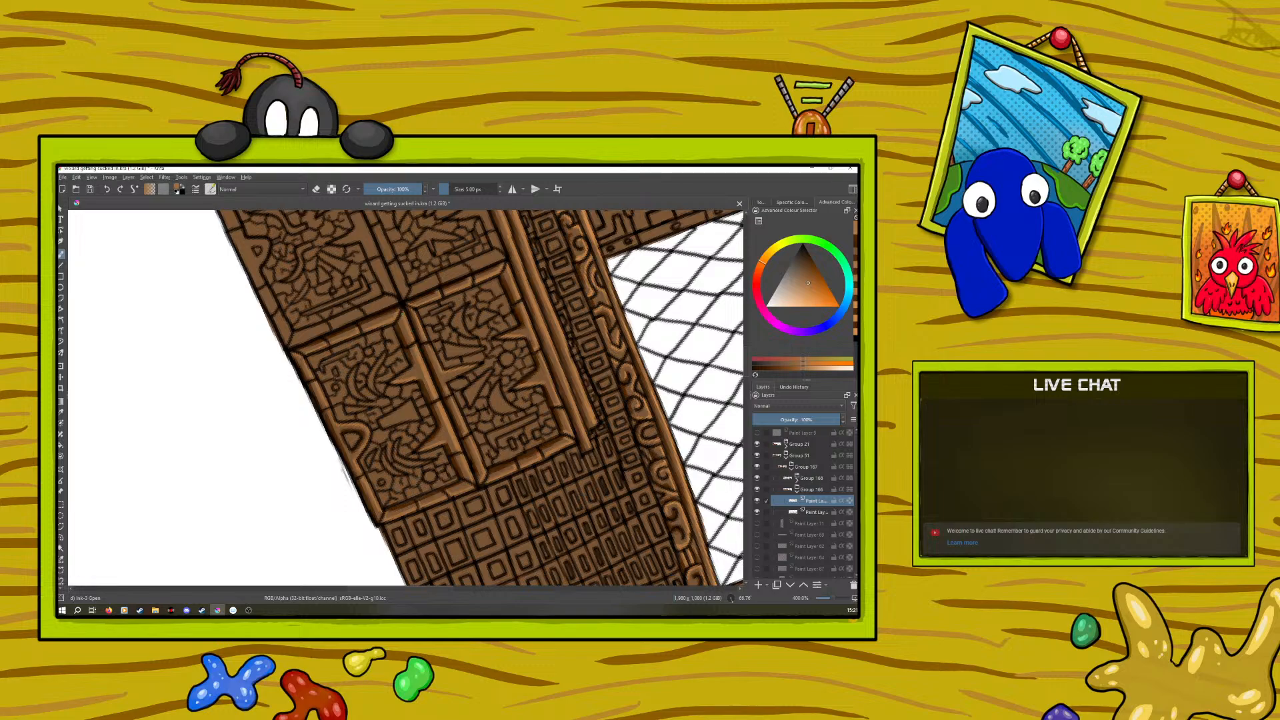
Examine the whole carved column, its side beams and the shaded cabinet panels at different zoom levels
left_click_drag(832, 599, 828, 597)
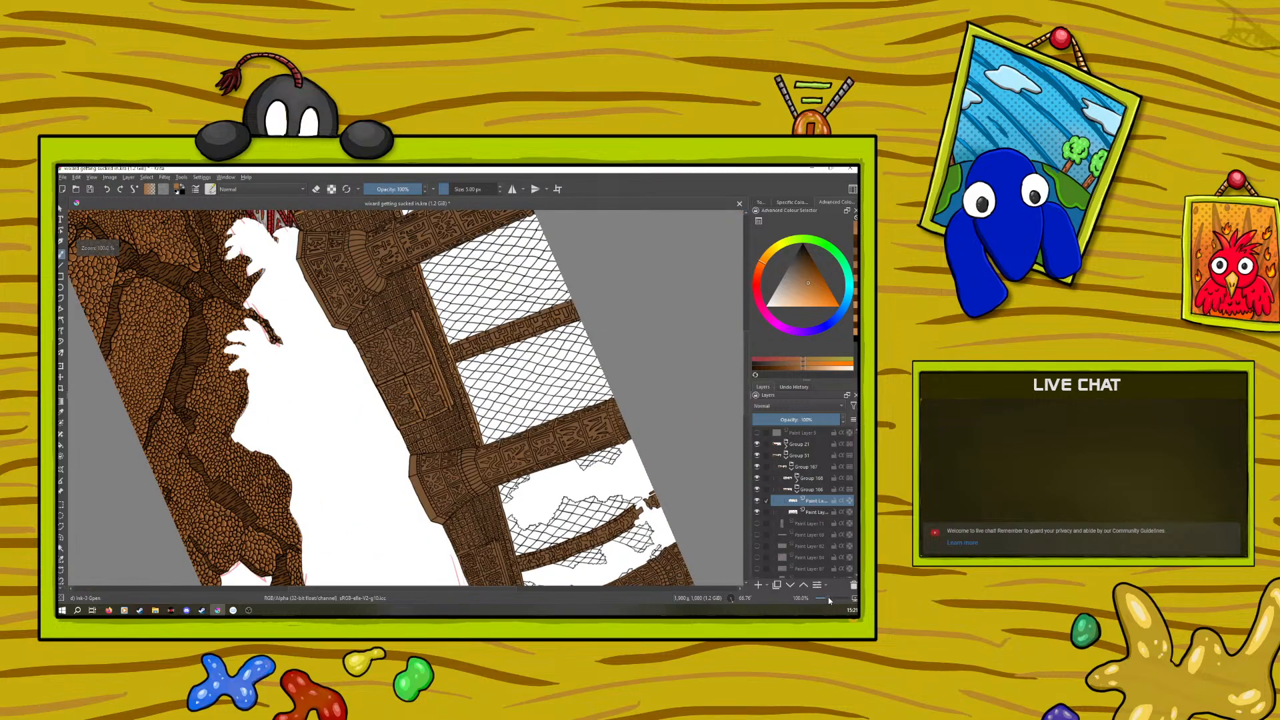
left_click_drag(830, 600, 838, 597)
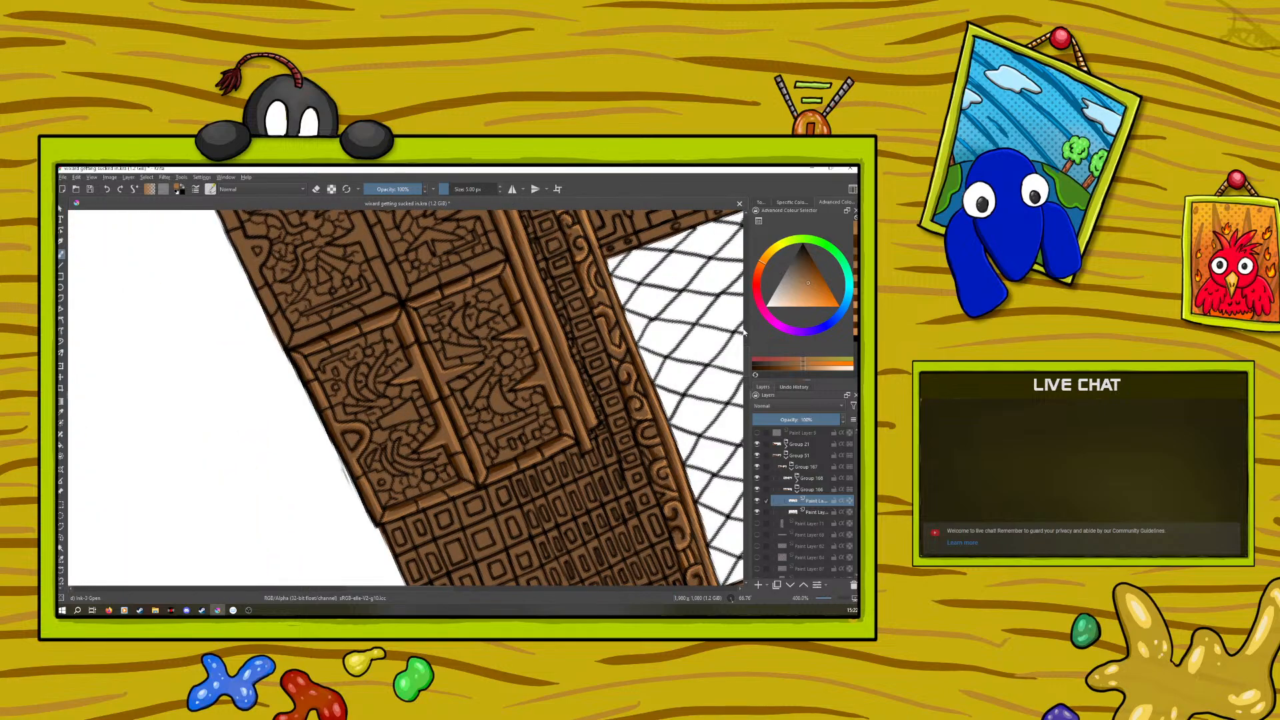
scroll(745, 372, "up", 4)
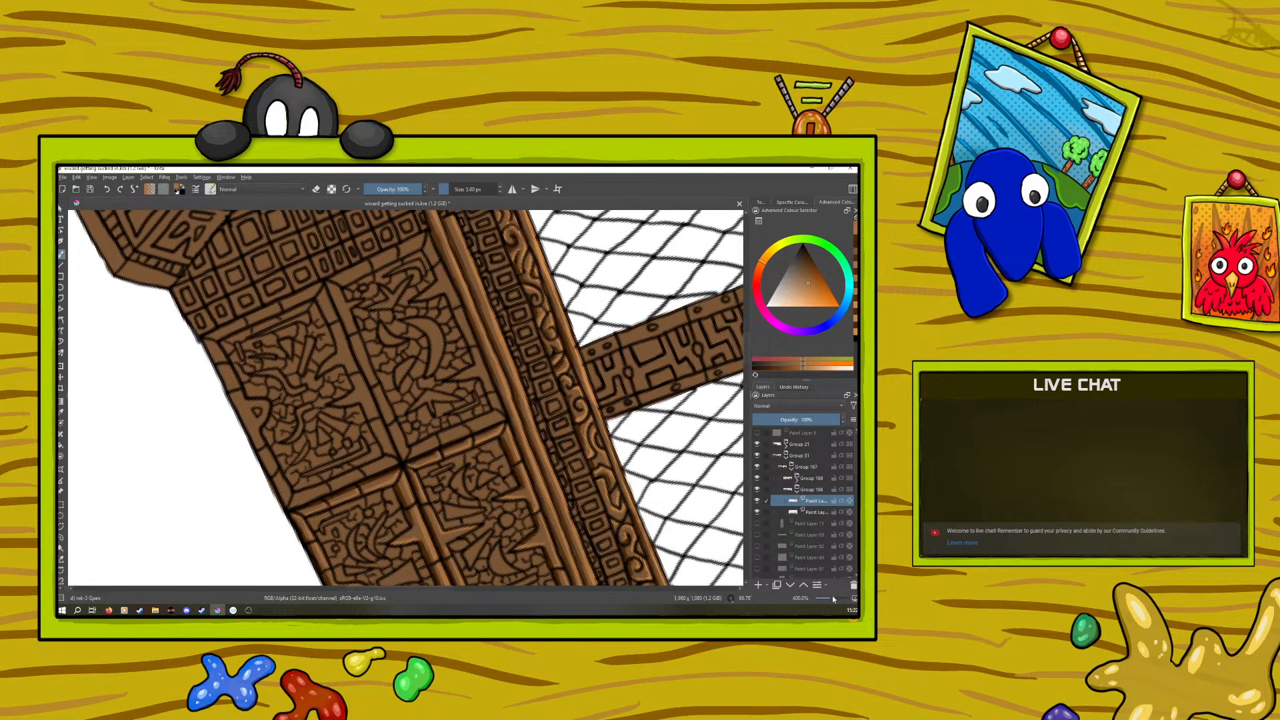
left_click_drag(833, 599, 828, 600)
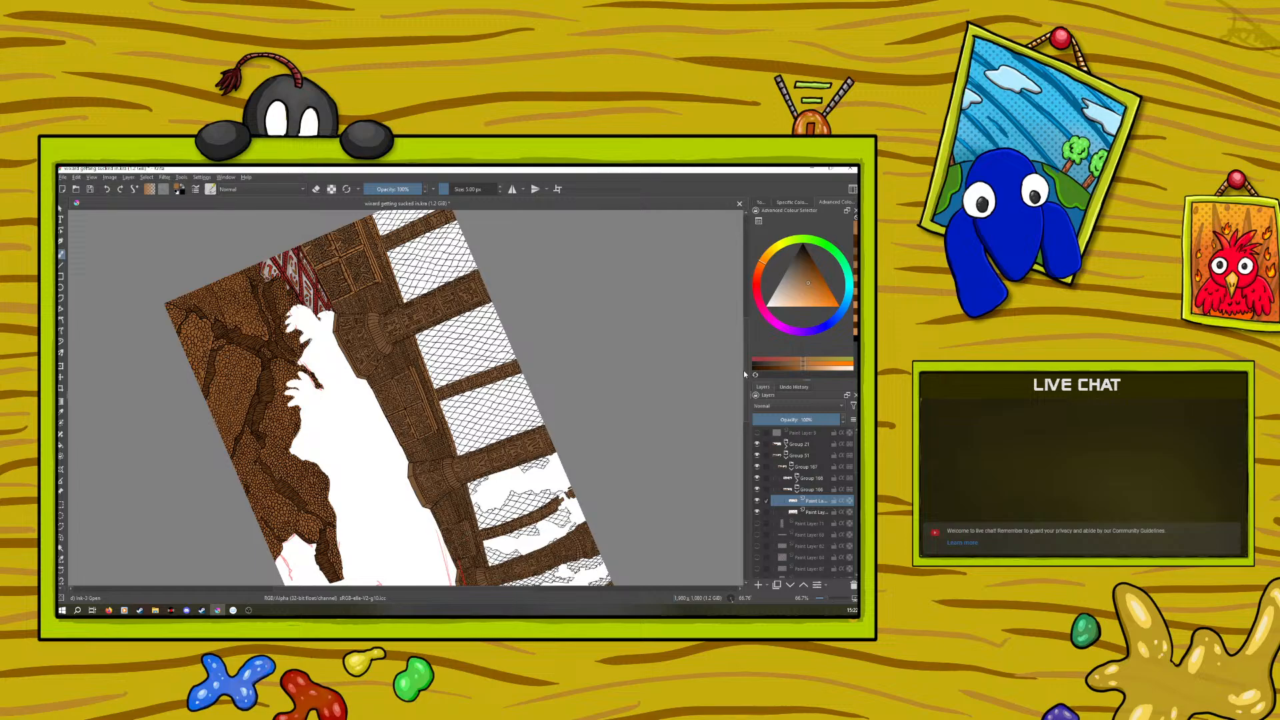
left_click_drag(745, 374, 745, 419)
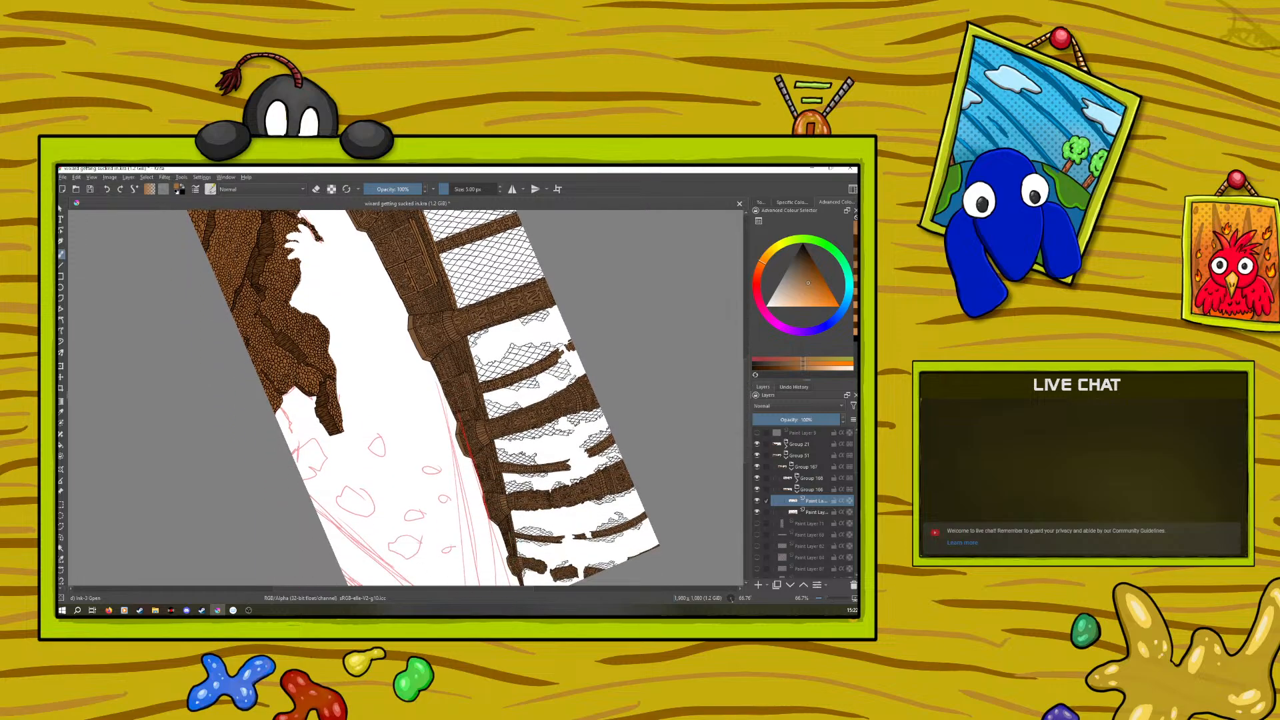
scroll(746, 385, "up", 2)
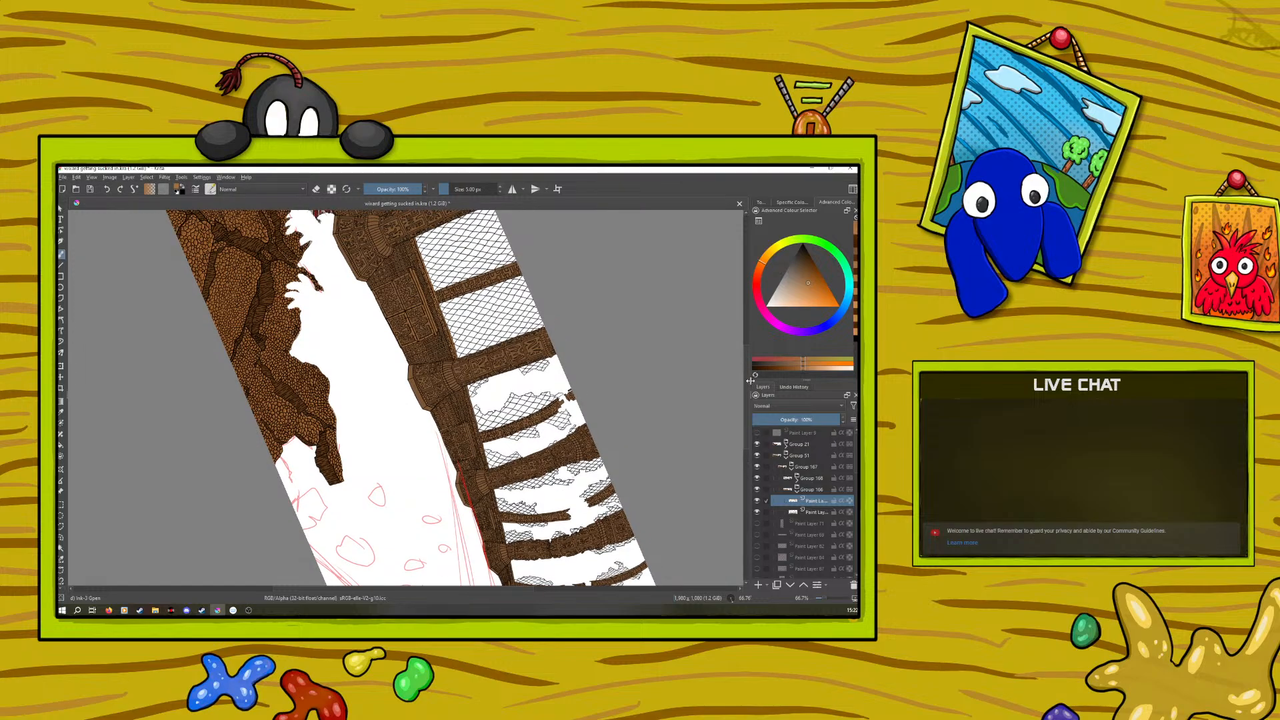
left_click_drag(824, 599, 829, 599)
left_click_drag(746, 398, 749, 353)
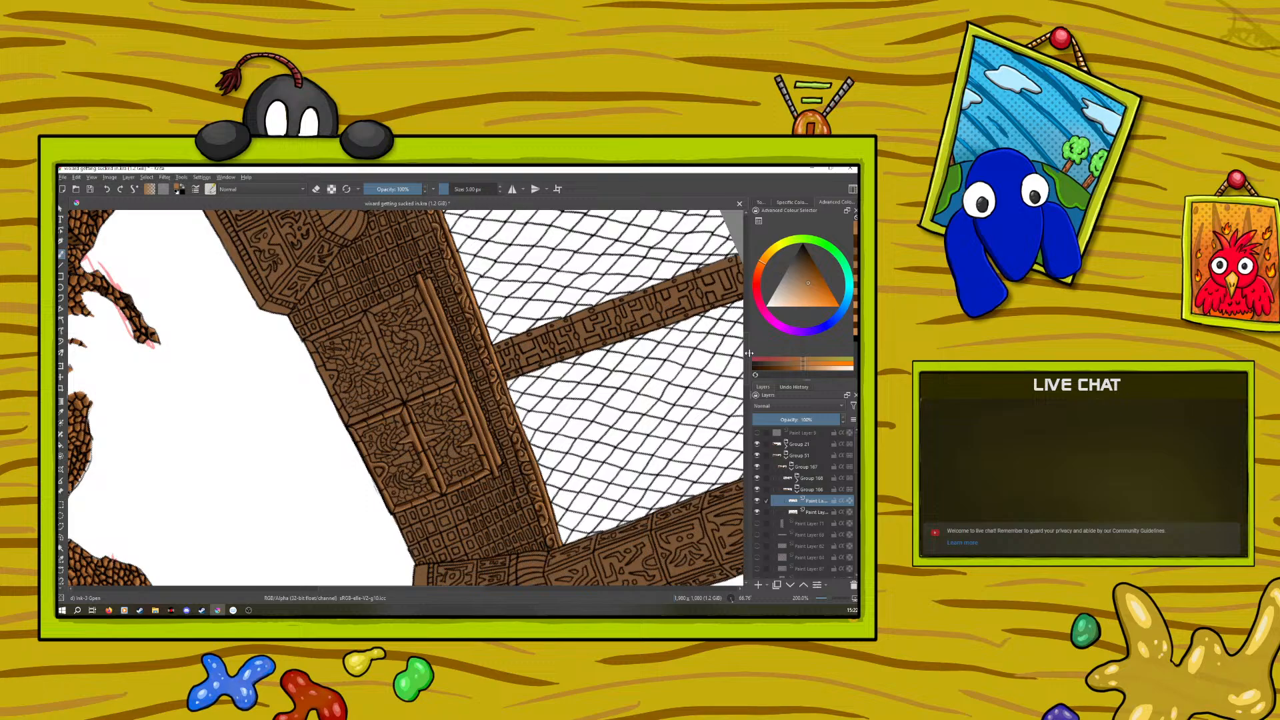
left_click_drag(829, 599, 833, 602)
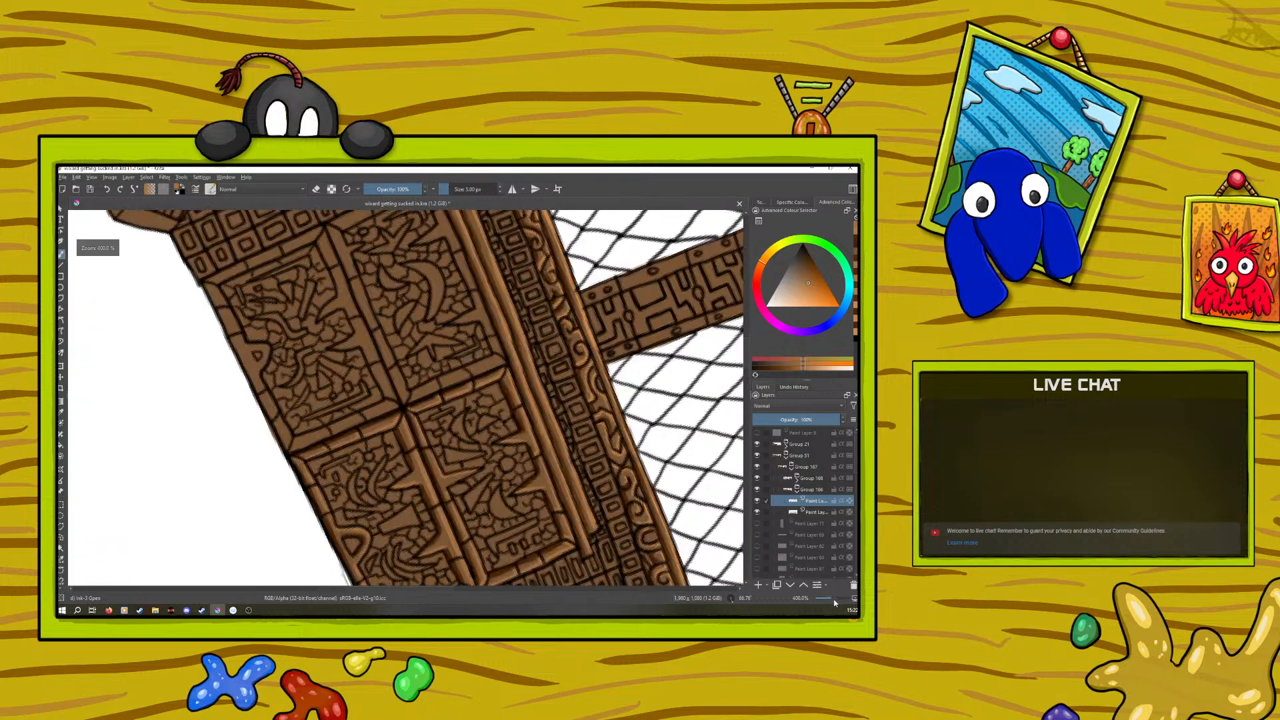
left_click_drag(746, 354, 749, 342)
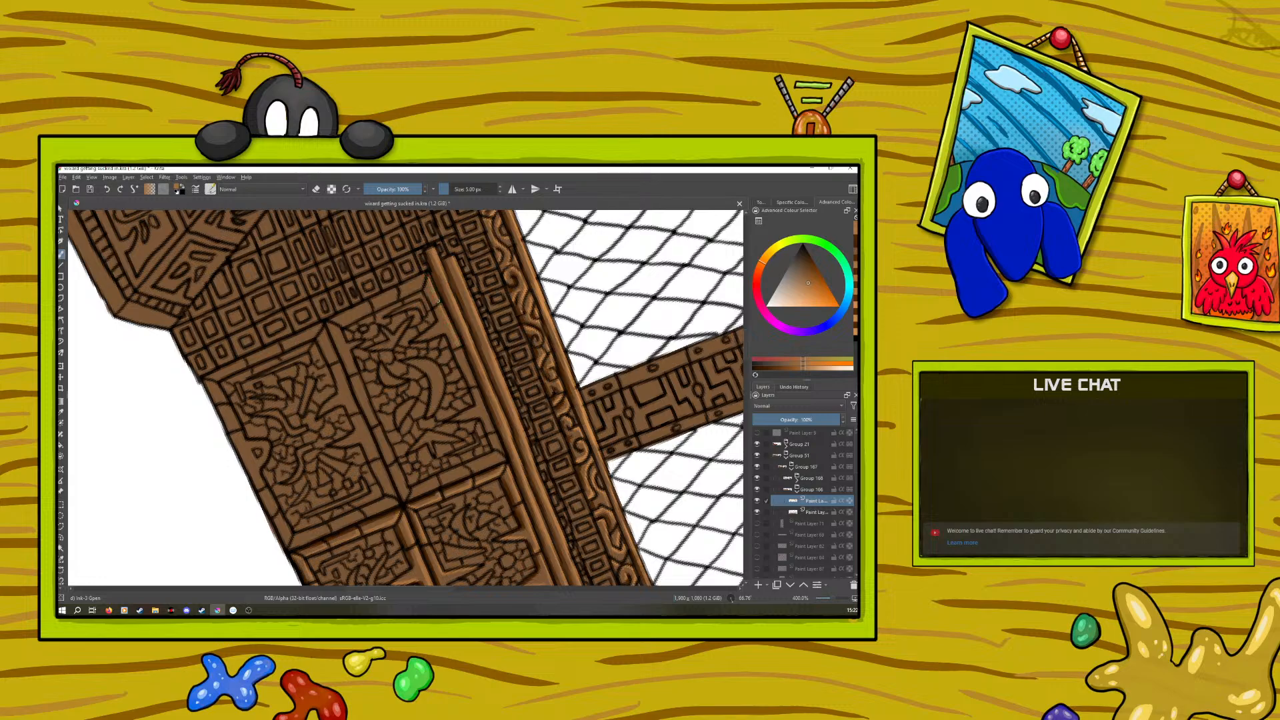
Sample the light orange and highlight the frame edges and inner spikes of the unshaded cabinet panel beside the long rails
left_click_drag(666, 566, 311, 266)
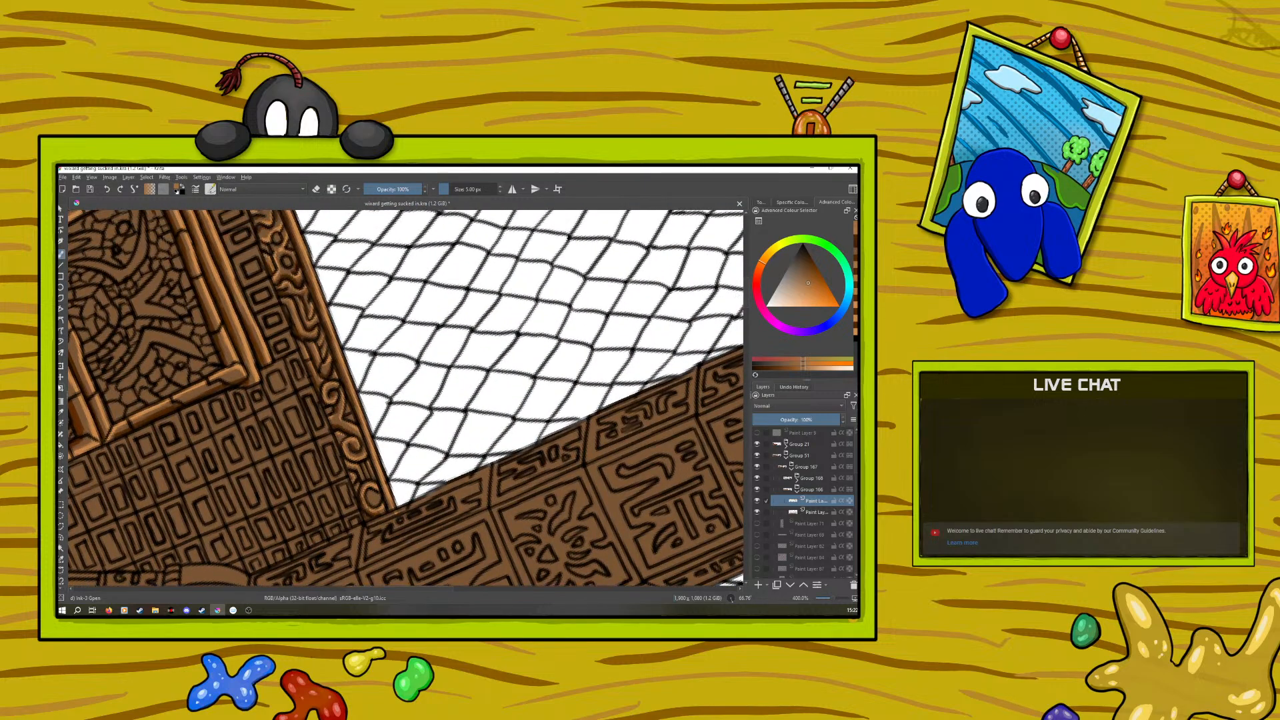
left_click(245, 334, "ctrl")
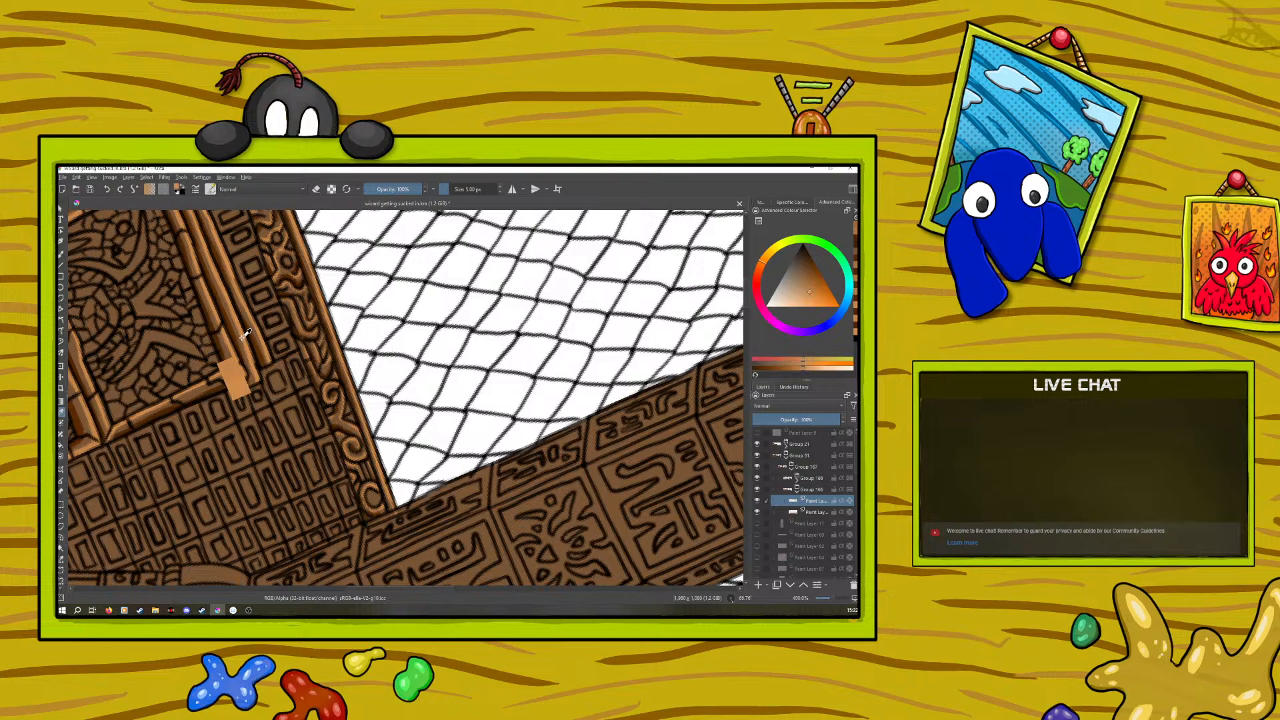
left_click(61, 255)
left_click_drag(745, 311, 756, 351)
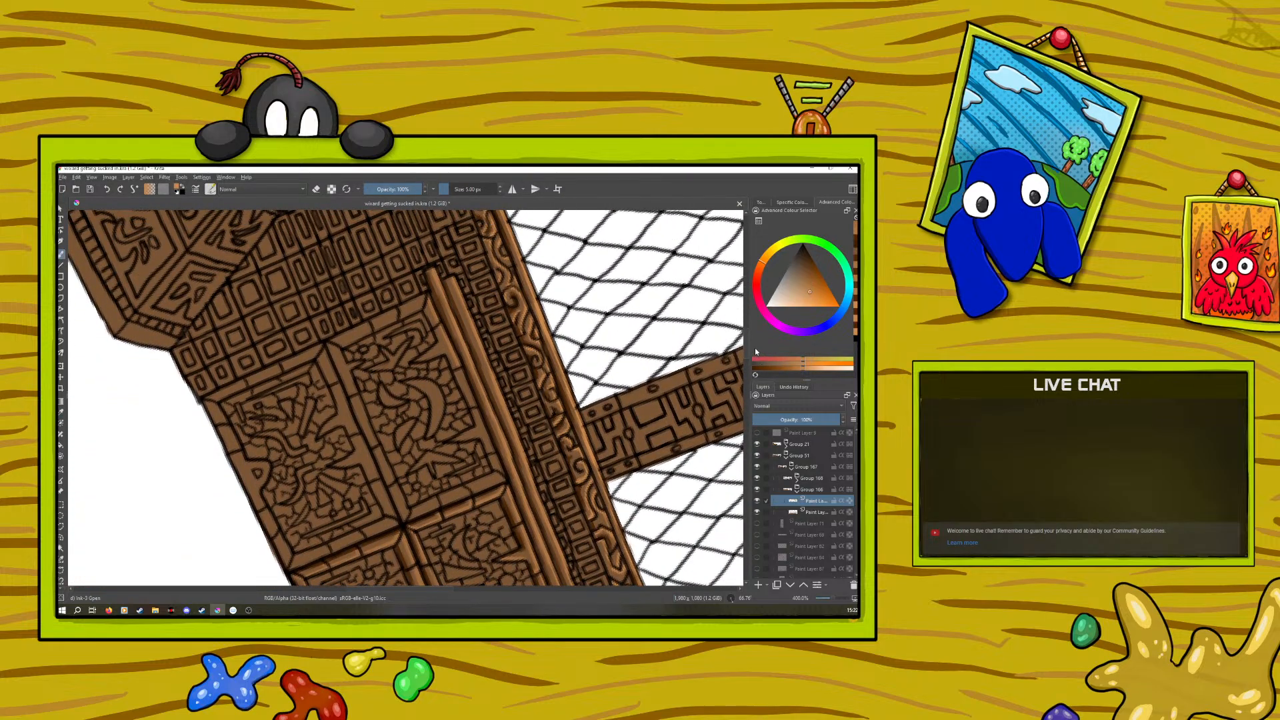
left_click_drag(437, 314, 427, 296)
left_click_drag(481, 421, 487, 437)
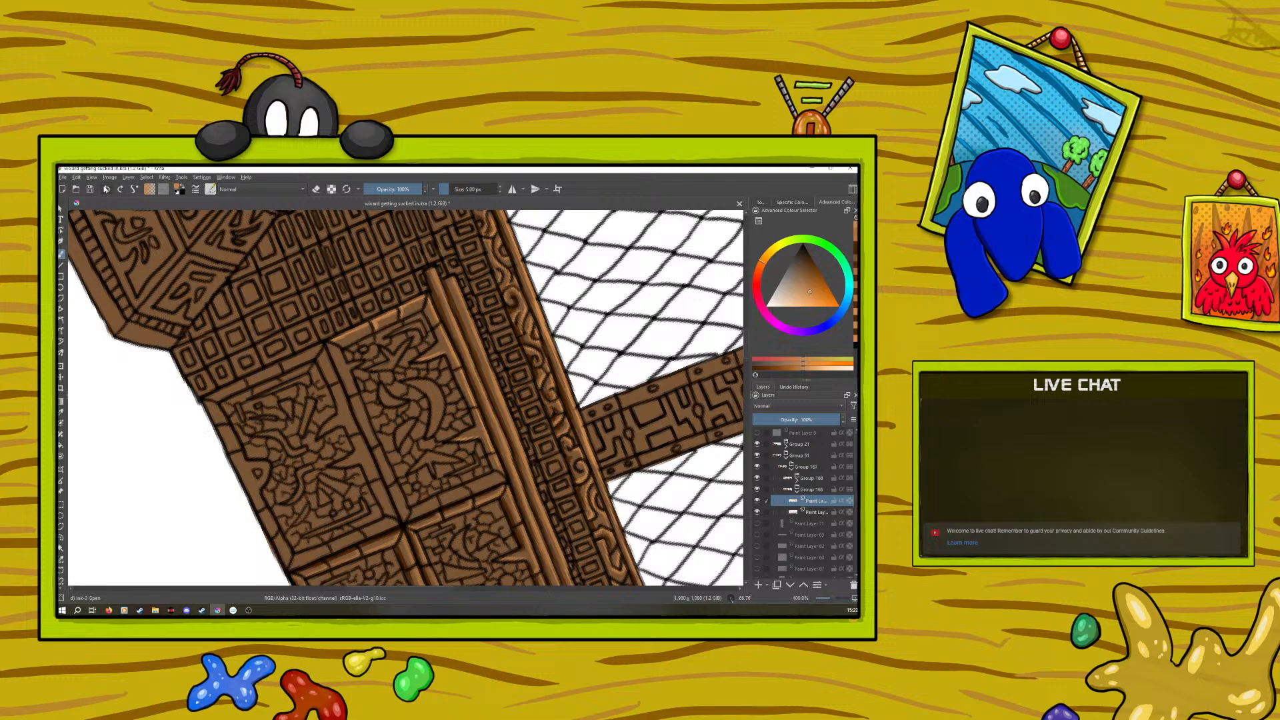
left_click_drag(373, 323, 342, 344)
mouse_move(328, 344)
left_mouse_down()
mouse_move(356, 364)
mouse_move(349, 395)
mouse_move(349, 373)
mouse_move(406, 507)
left_mouse_up()
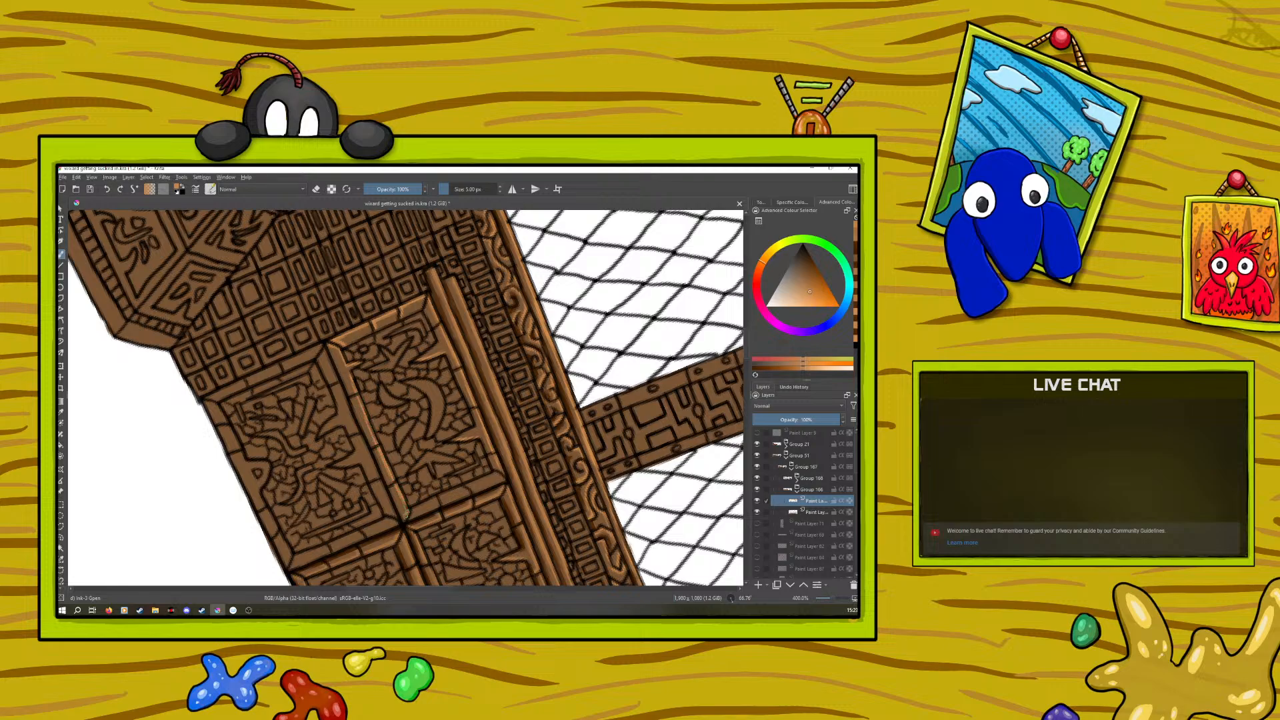
left_click_drag(419, 507, 504, 474)
Sample the dark orange-brown and shade the junction-side edge, the divider and the far corner of the same panel's frame
left_click(61, 412)
left_click(508, 504)
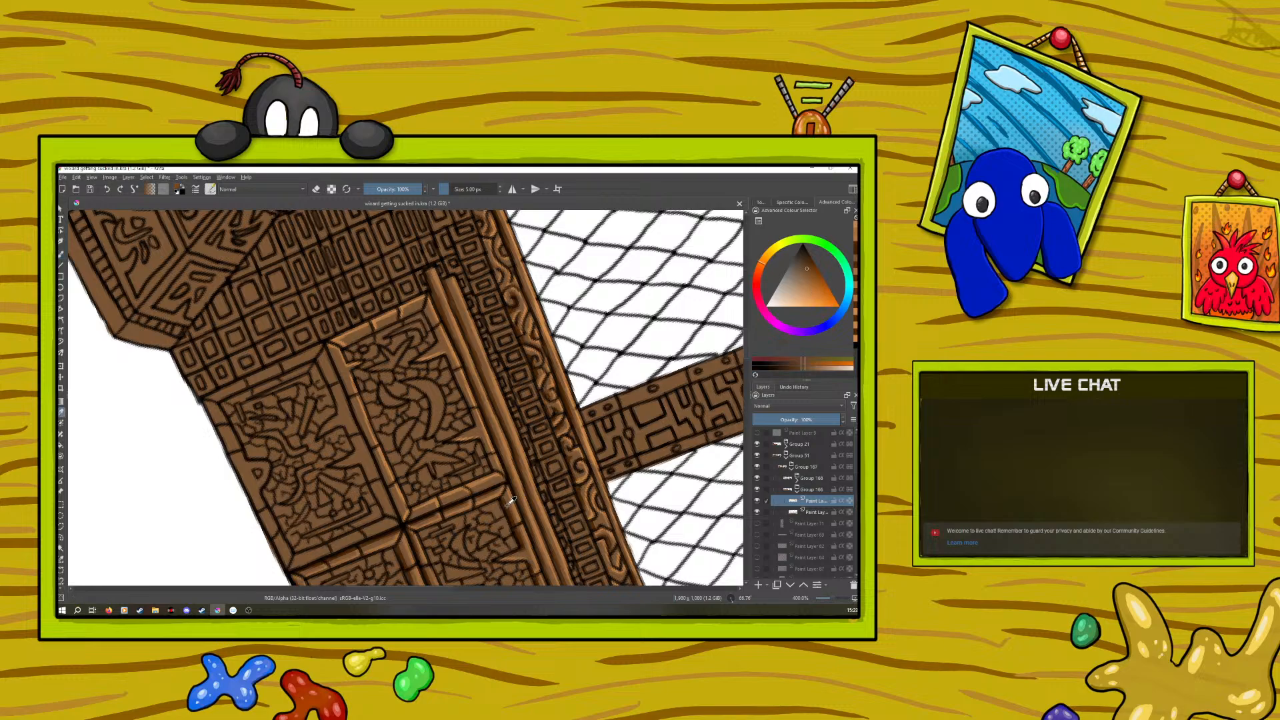
left_click(61, 255)
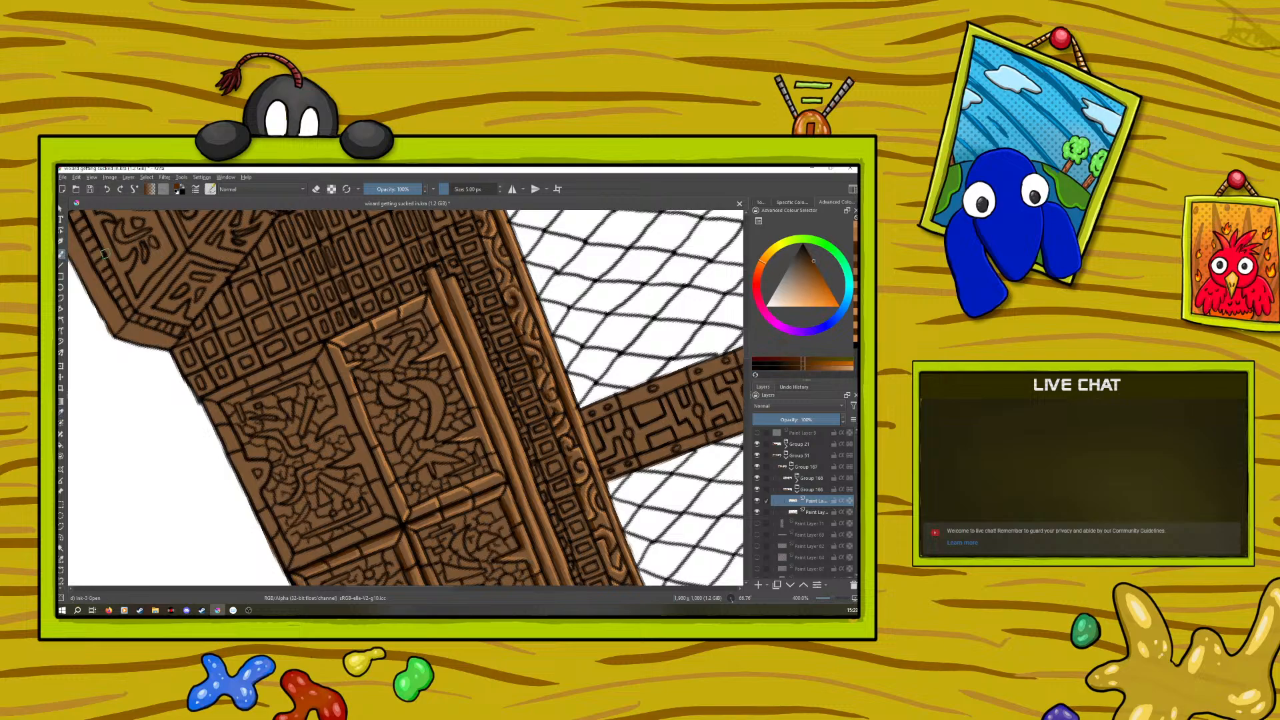
left_click_drag(491, 485, 466, 496)
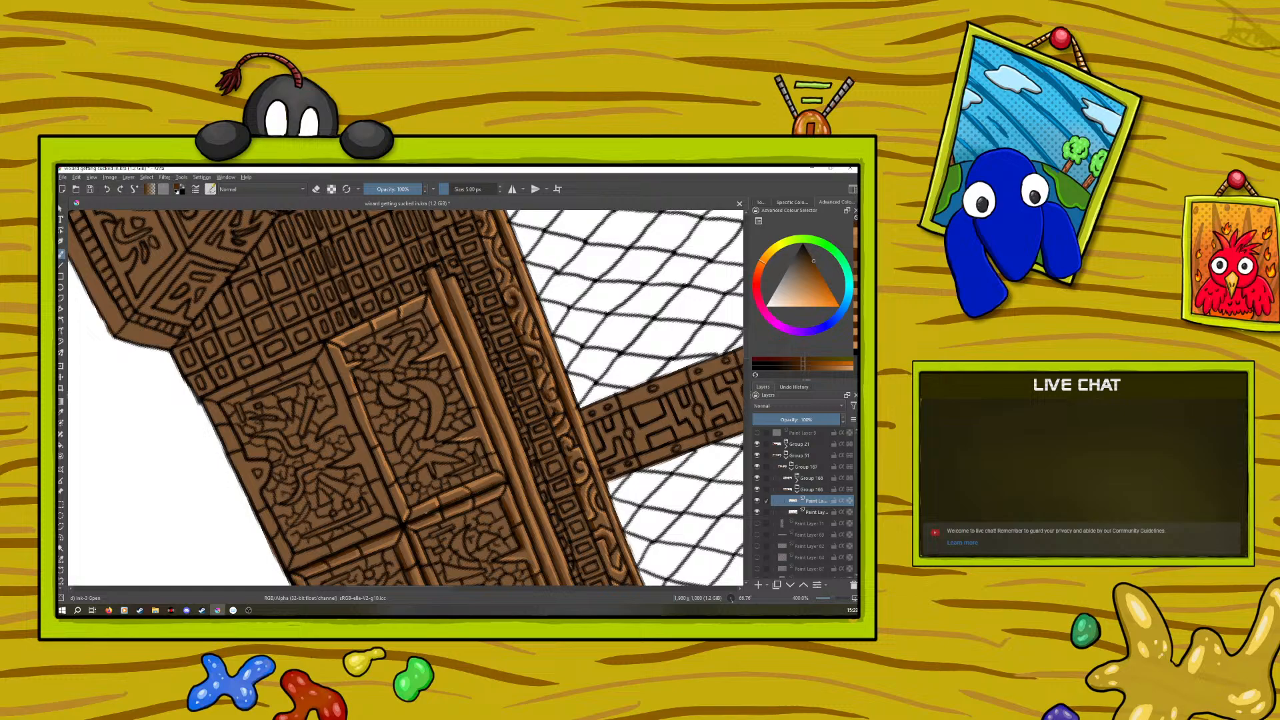
left_click_drag(432, 509, 413, 517)
left_click_drag(386, 477, 377, 459)
left_click_drag(326, 345, 335, 363)
Rotate the canvas and shade the spikes along the panel's rail-side frame in dark orange-brown
right_click(357, 450)
left_click_drag(340, 397, 238, 440)
left_click(445, 446)
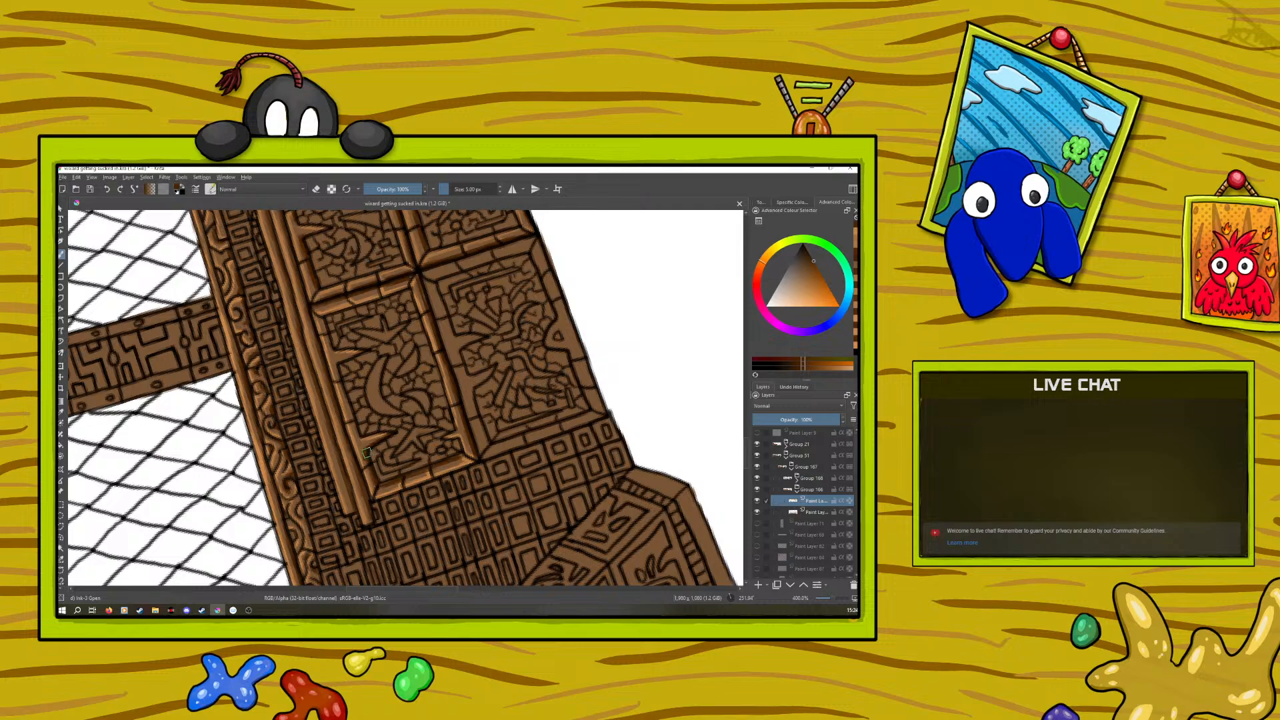
left_click(313, 190)
left_click(317, 189)
left_click_drag(358, 436, 340, 381)
Rotate the canvas, sample the light orange and highlight the divider-side frame edge and spikes of the unshaded outer cabinet panel
right_click(248, 469)
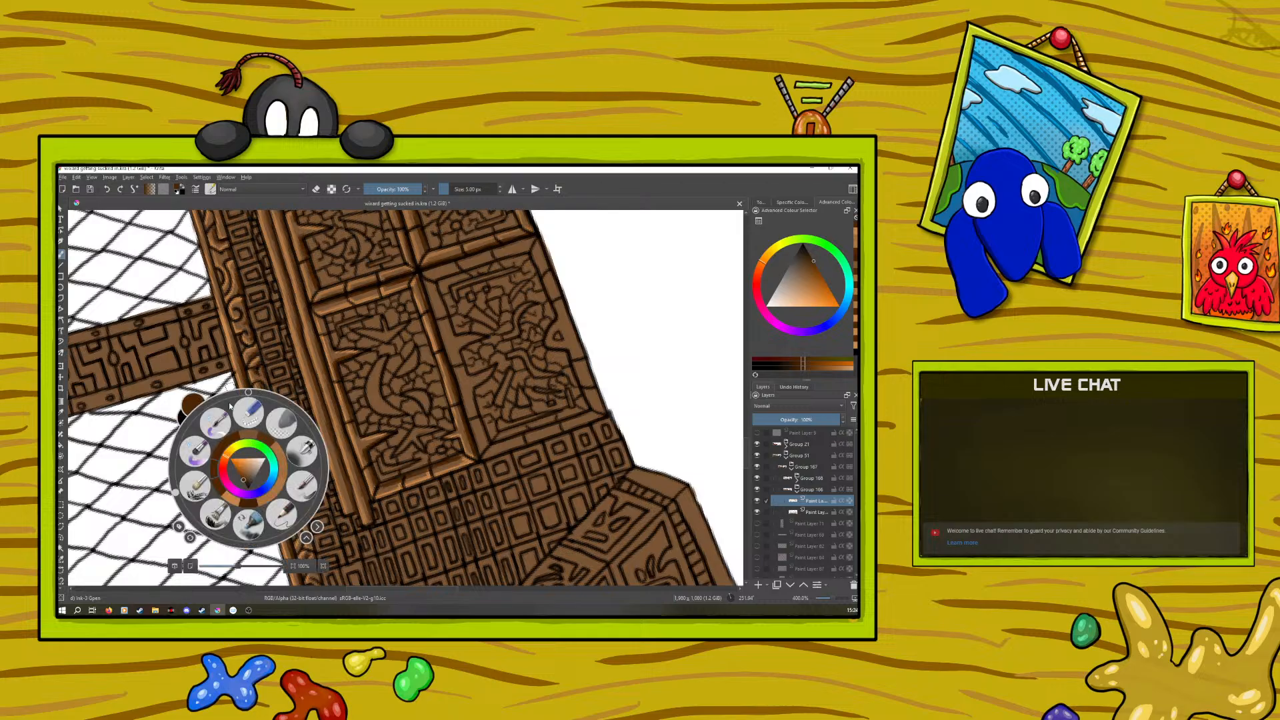
left_click_drag(176, 492, 324, 463)
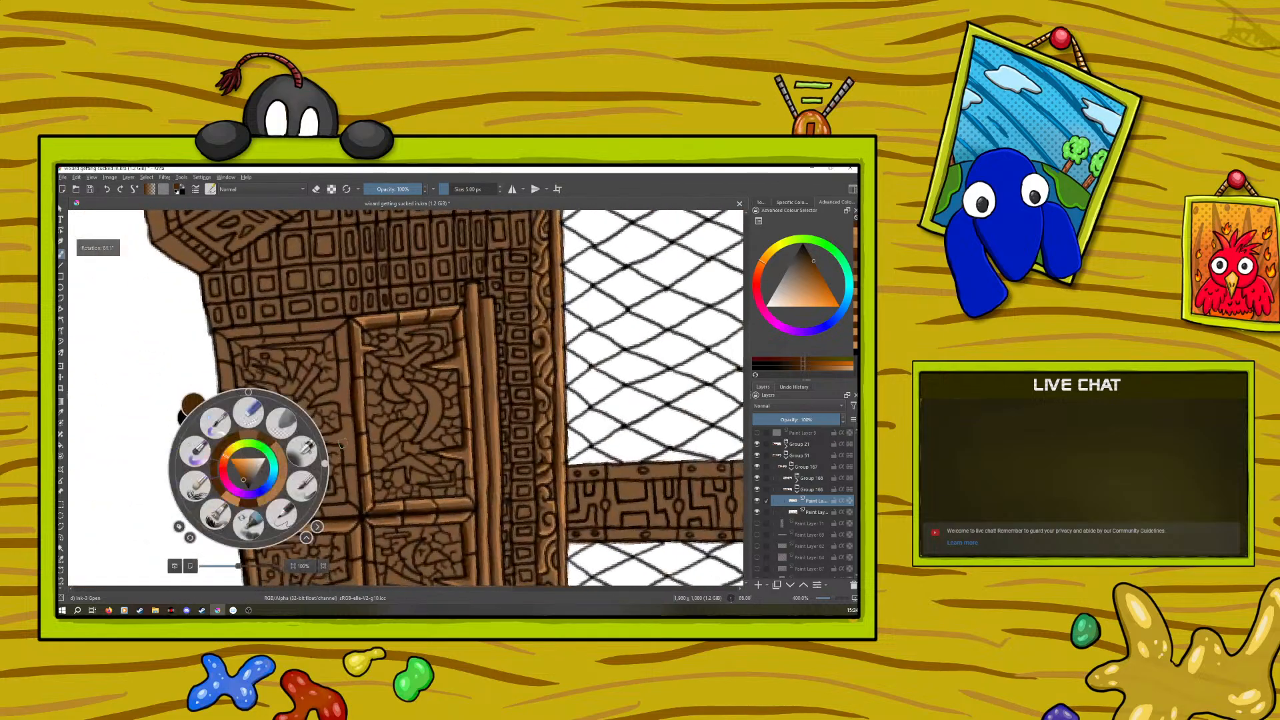
left_click(296, 344)
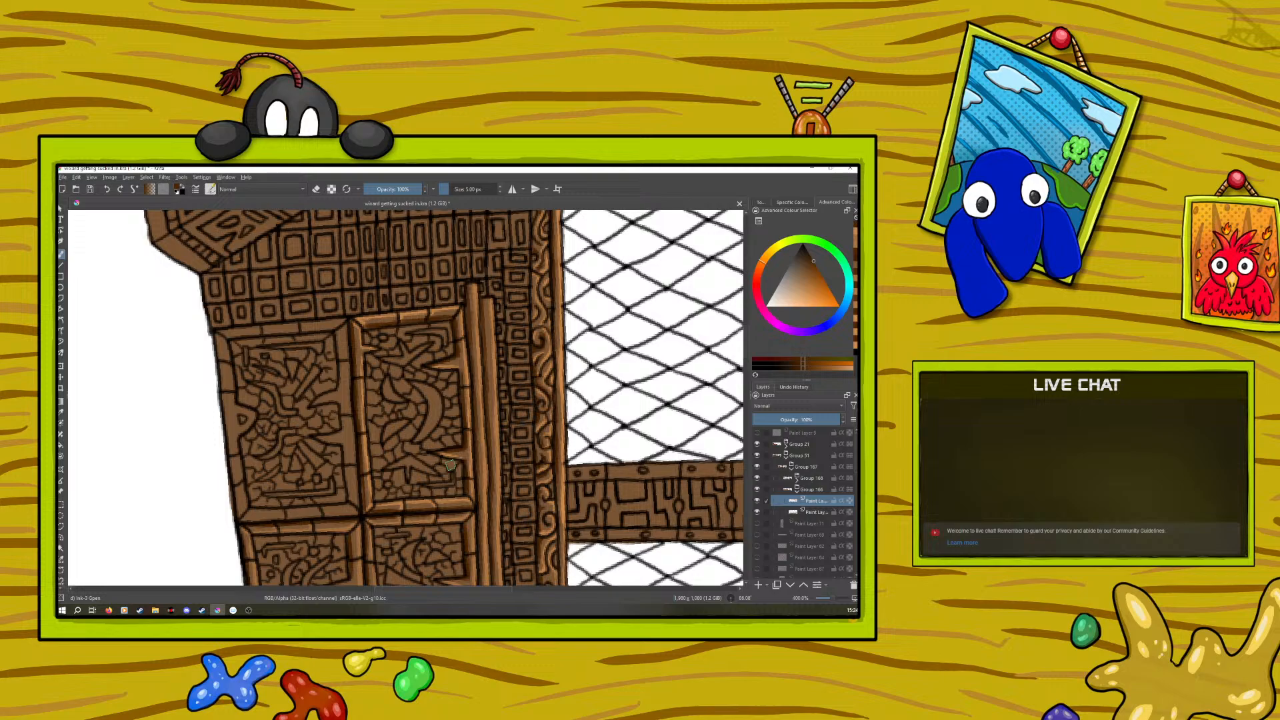
left_click(60, 412)
left_click(360, 312)
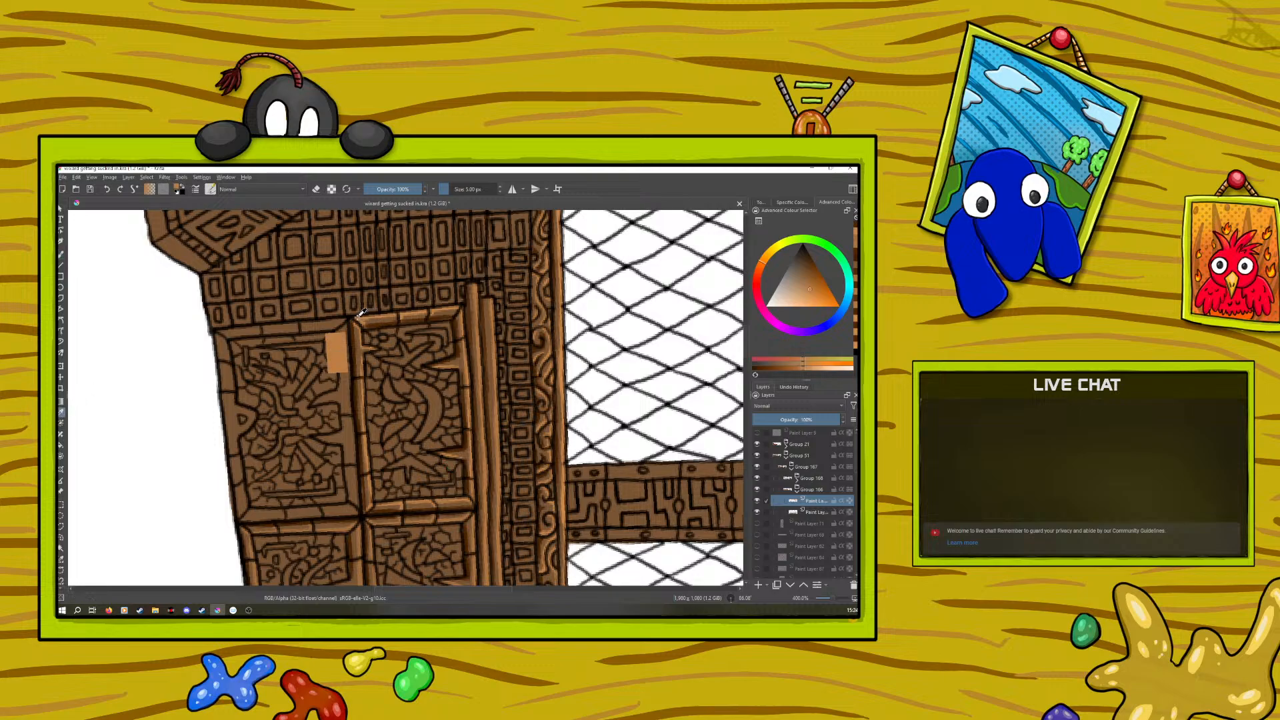
left_click(61, 256)
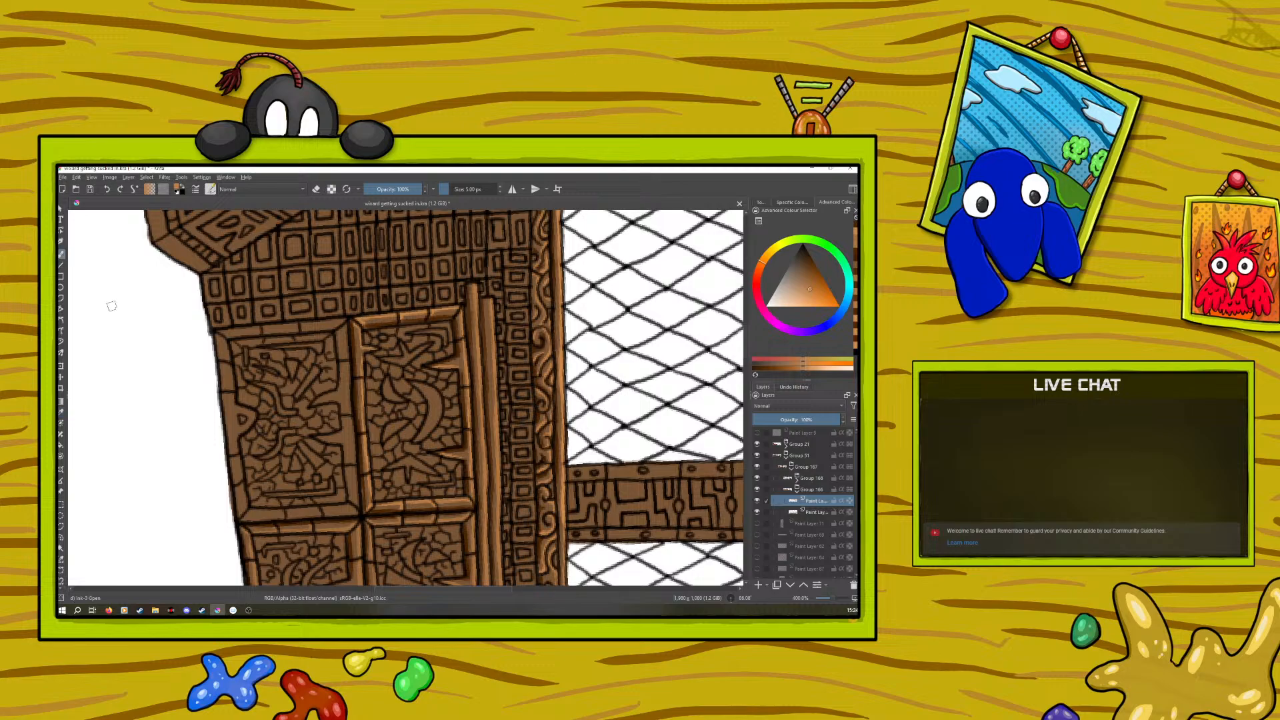
scroll(373, 588, "left", 3)
scroll(370, 591, "left", 3)
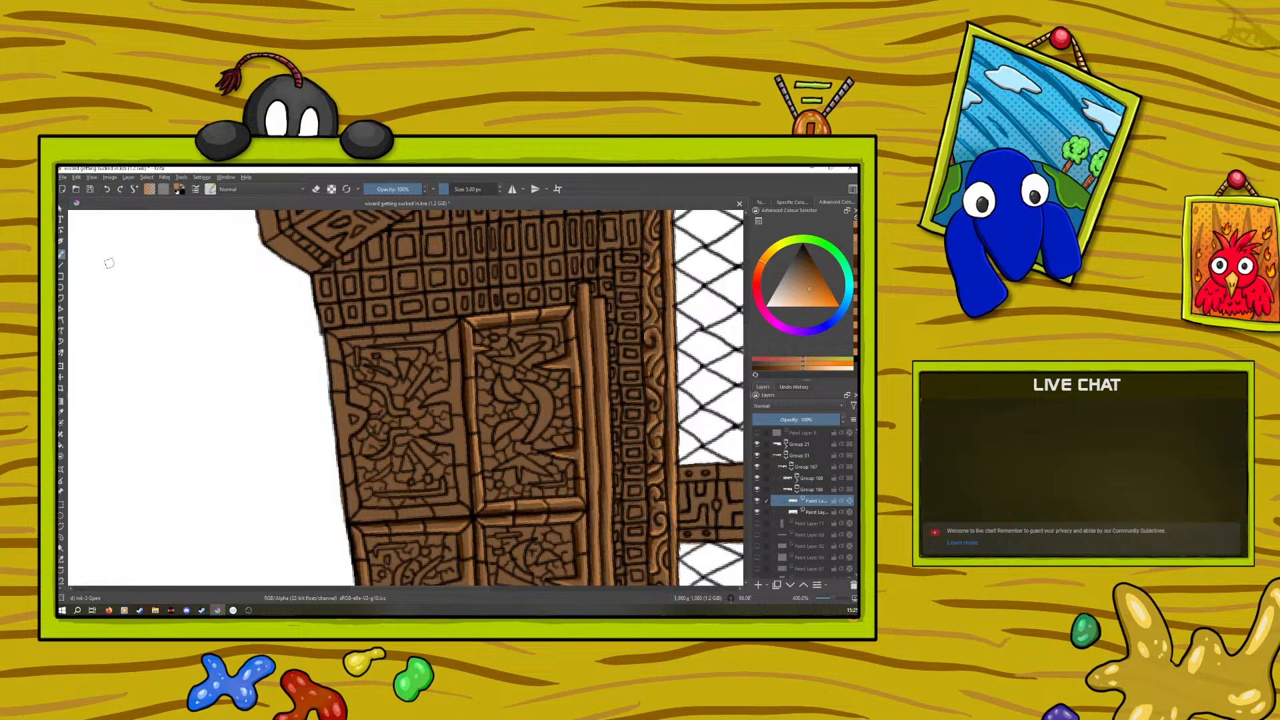
left_click(60, 412)
left_click_drag(475, 316, 472, 313)
key("b")
left_click_drag(451, 414, 460, 371)
left_click_drag(426, 437, 453, 434)
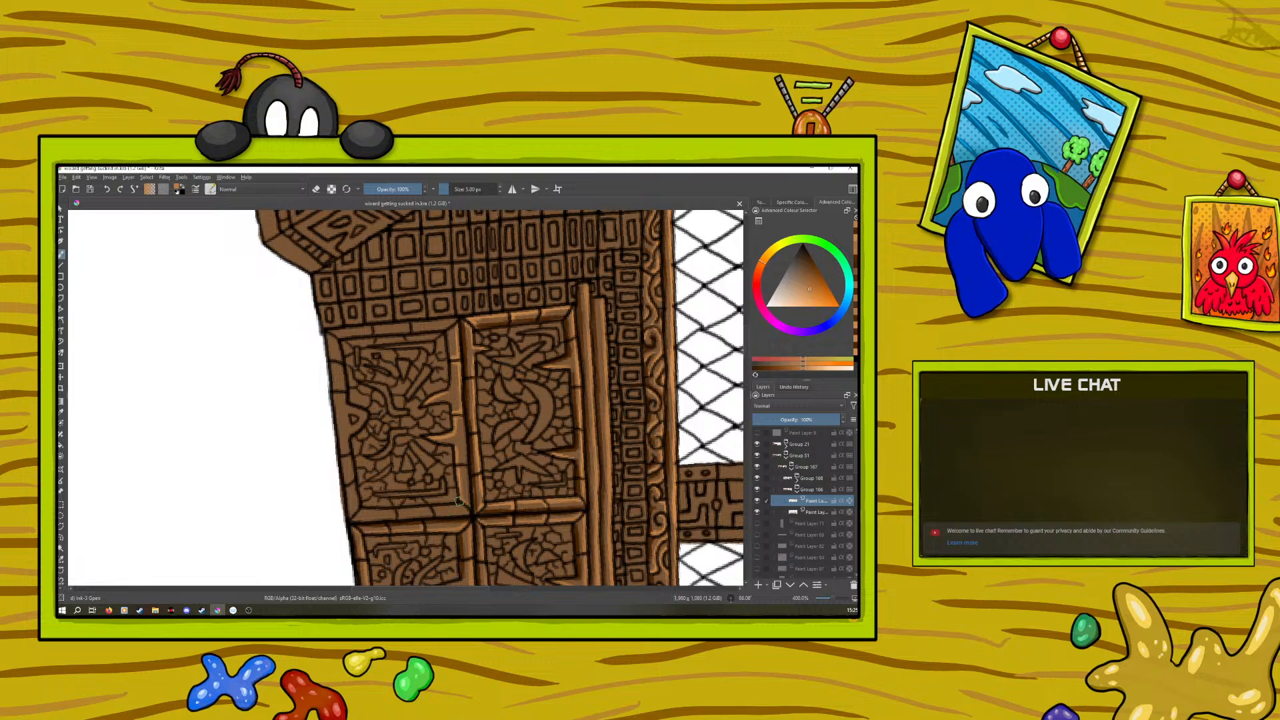
Rotate the canvas and highlight the outer panel's remaining frame edges and the small arch on its floor side in light orange
right_click(406, 466)
left_click_drag(482, 463, 367, 310)
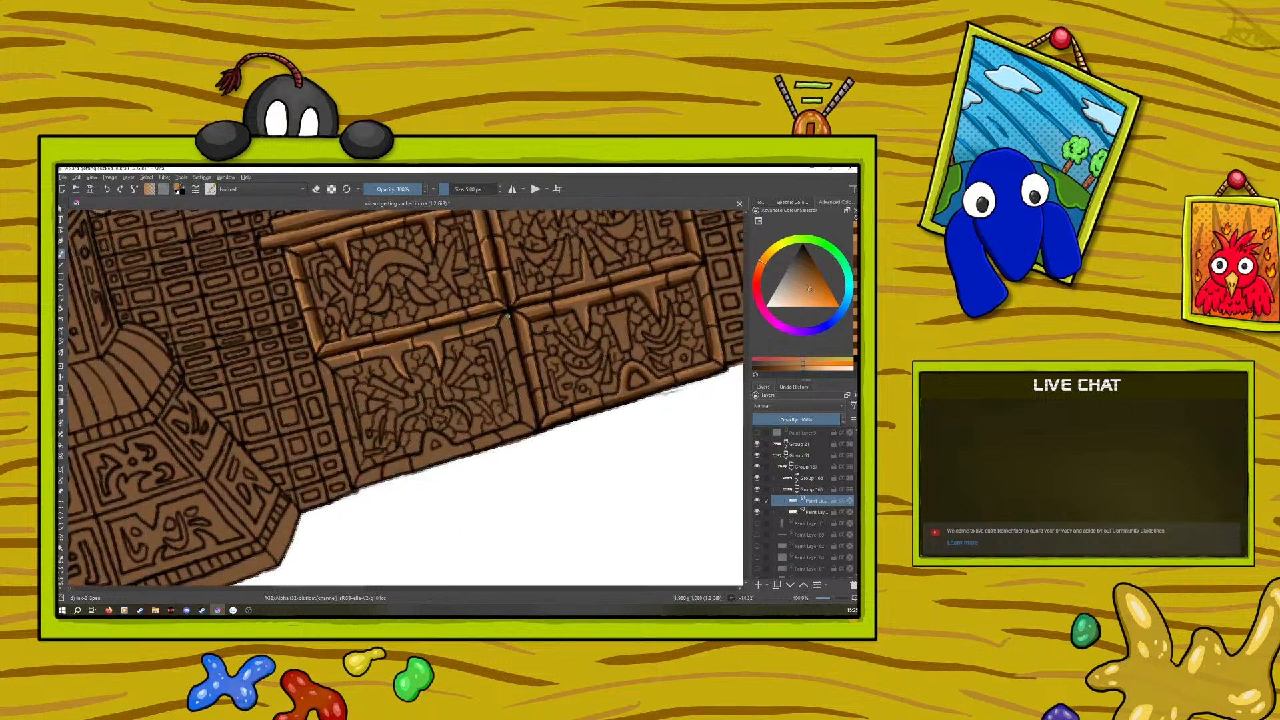
mouse_move(506, 348)
left_mouse_down()
mouse_move(521, 399)
mouse_move(525, 386)
mouse_move(522, 420)
left_mouse_up()
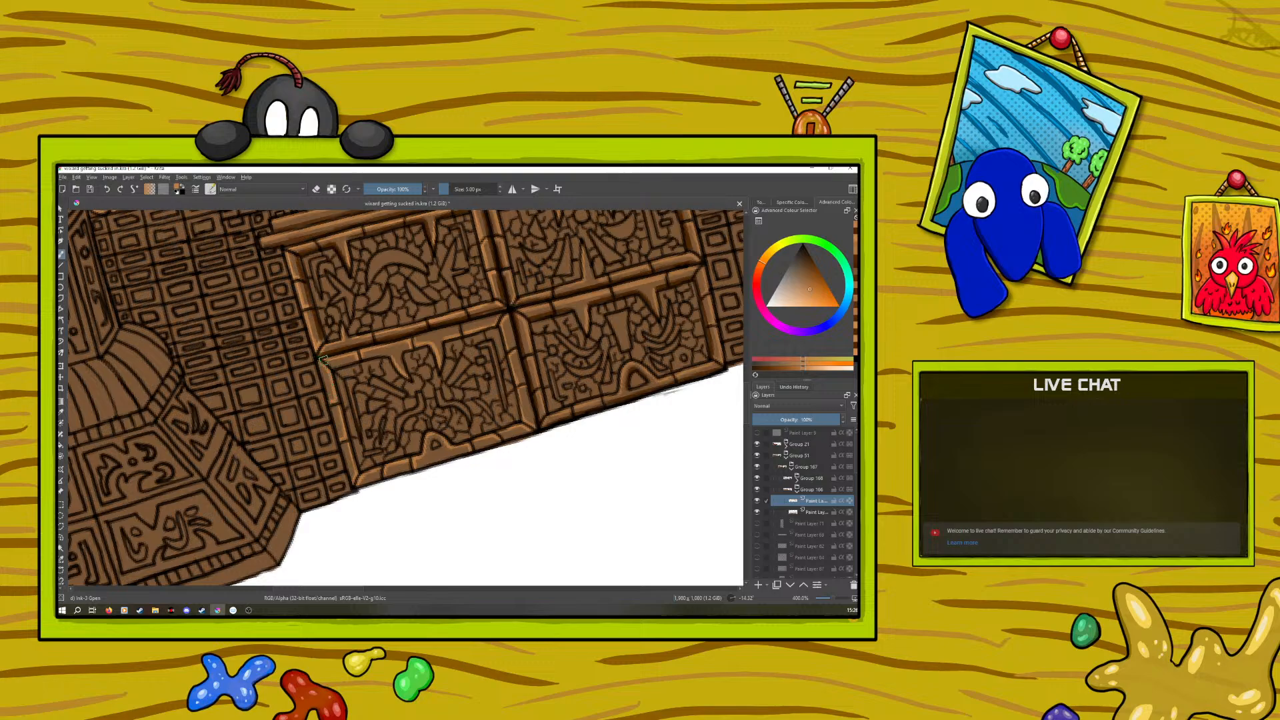
Sample the dark orange-brown and, with the canvas rotated, shade the divider-side and junction-side frame edges of the outer panel
key("p")
left_click(312, 293)
left_click(312, 294)
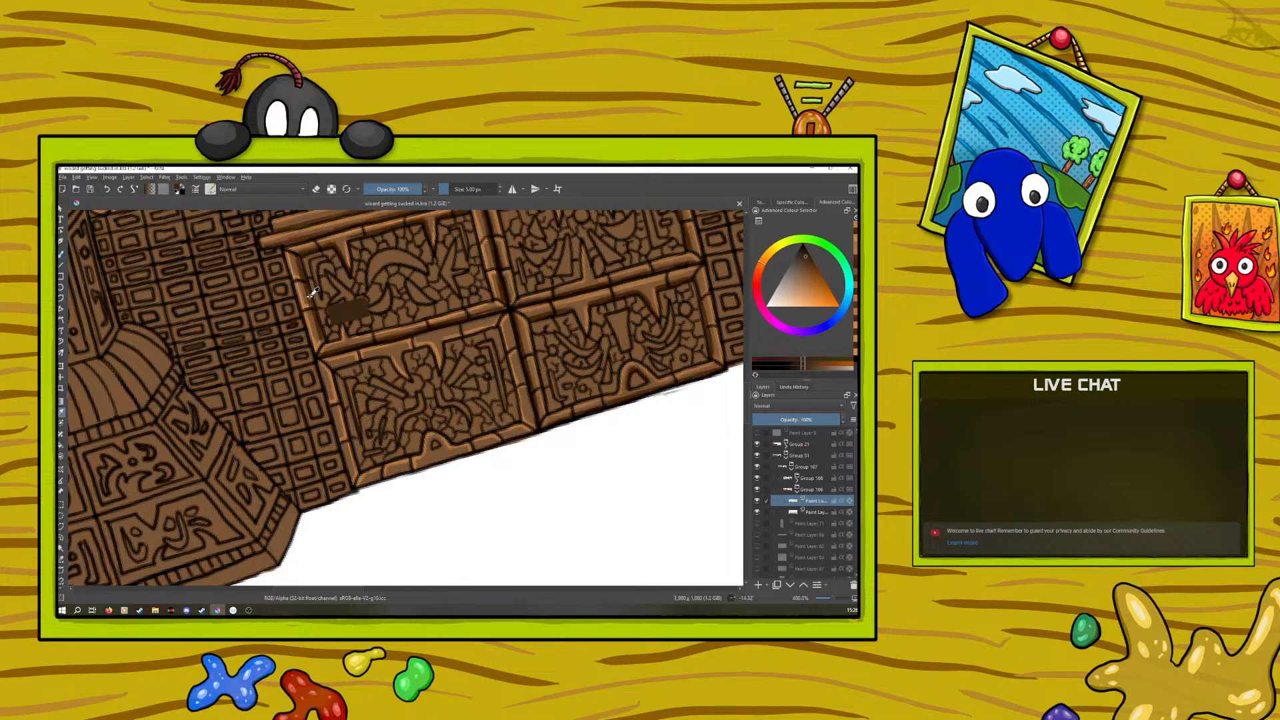
left_click(310, 285)
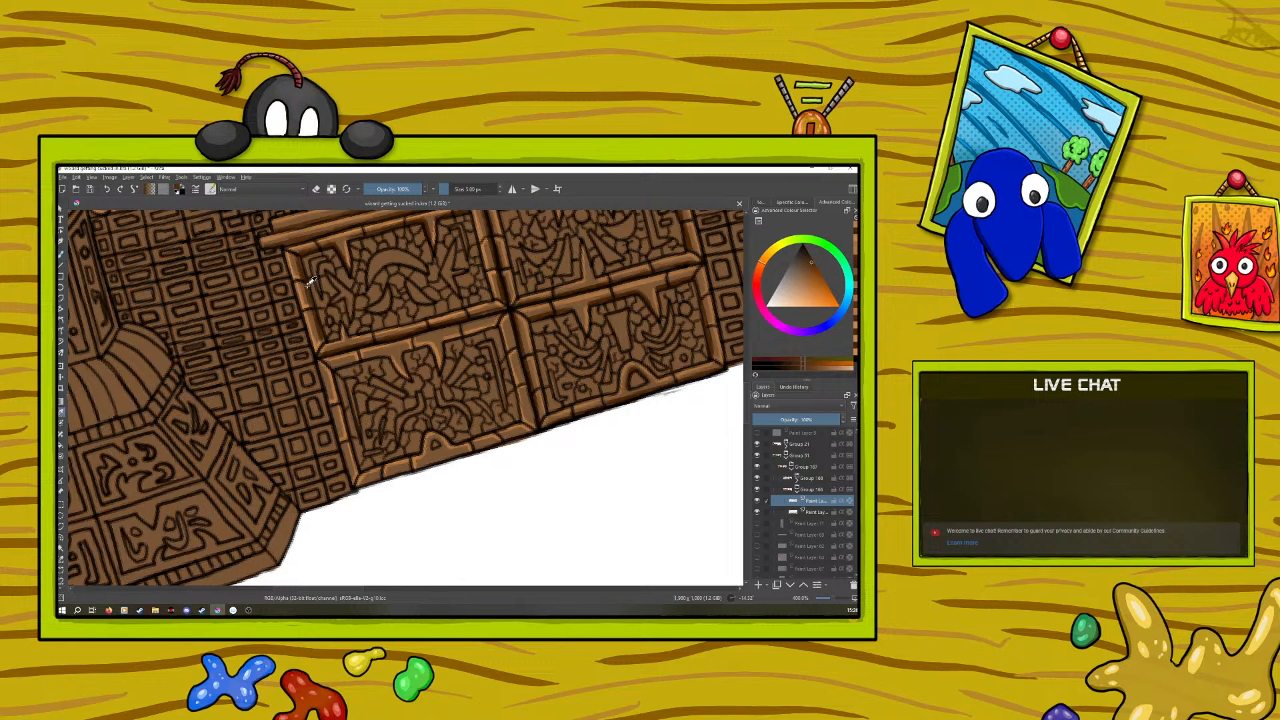
left_click(61, 254)
right_click(280, 331)
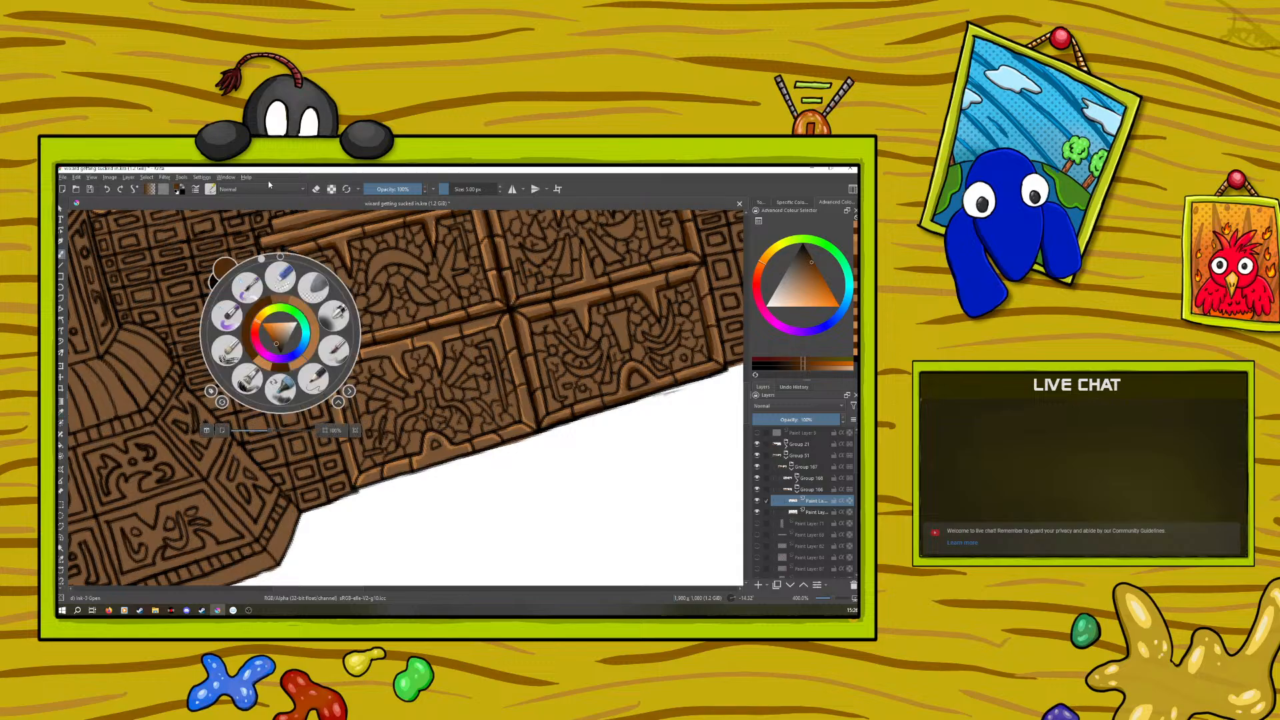
mouse_move(261, 260)
left_mouse_down()
mouse_move(385, 354)
mouse_move(465, 343)
left_mouse_up()
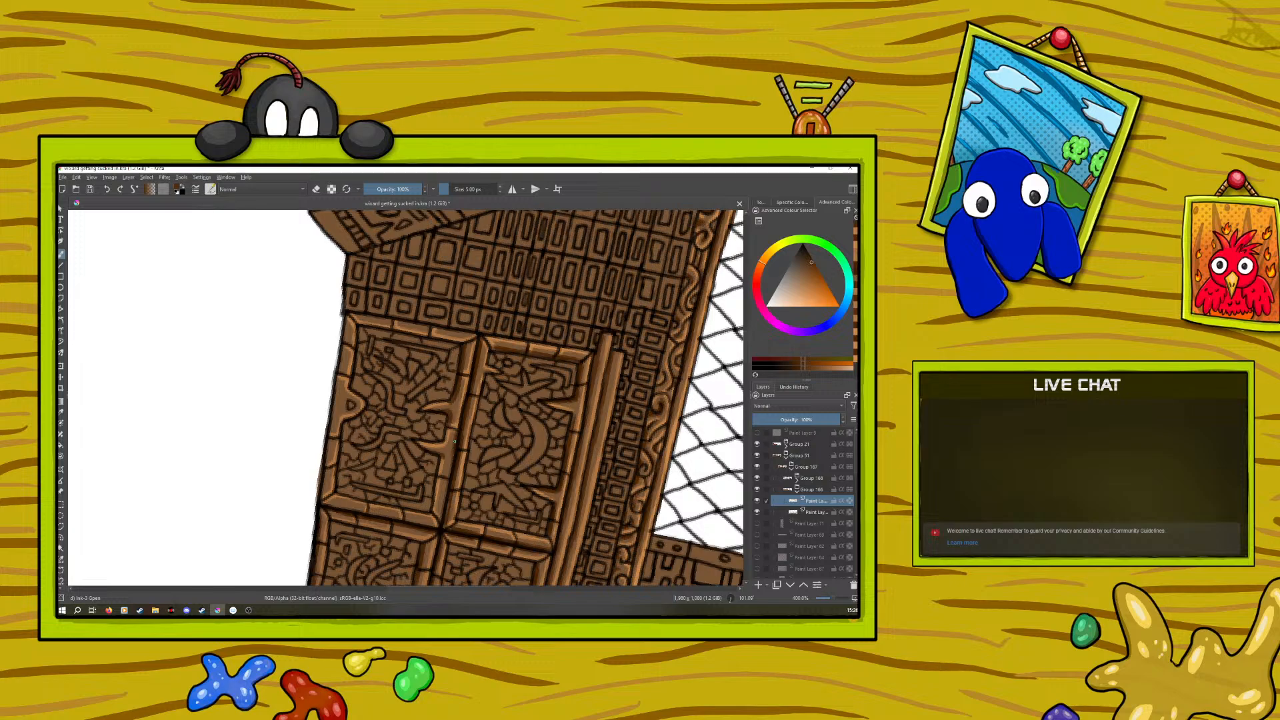
left_click_drag(448, 468, 445, 493)
Sample the light orange and touch up the highlight on the outer panel's divider frame near the four-panel junction
left_click(61, 412)
left_click(443, 477)
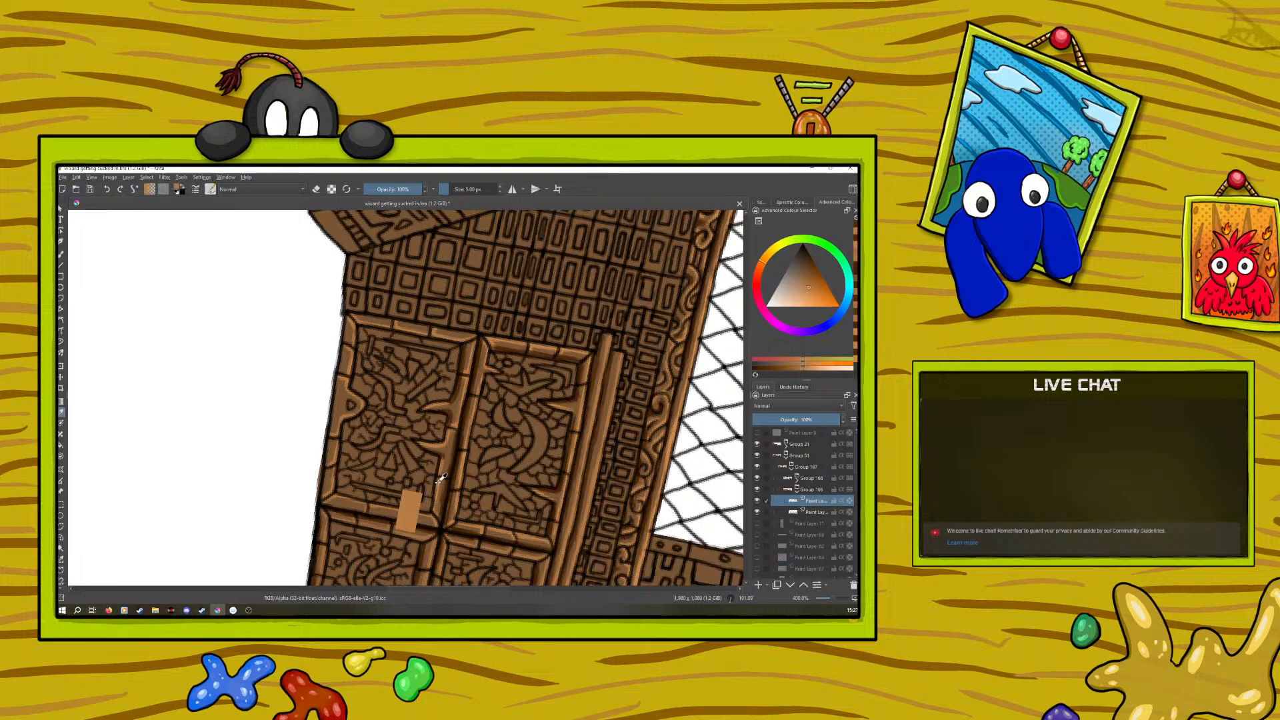
key("b")
left_click_drag(454, 434, 438, 523)
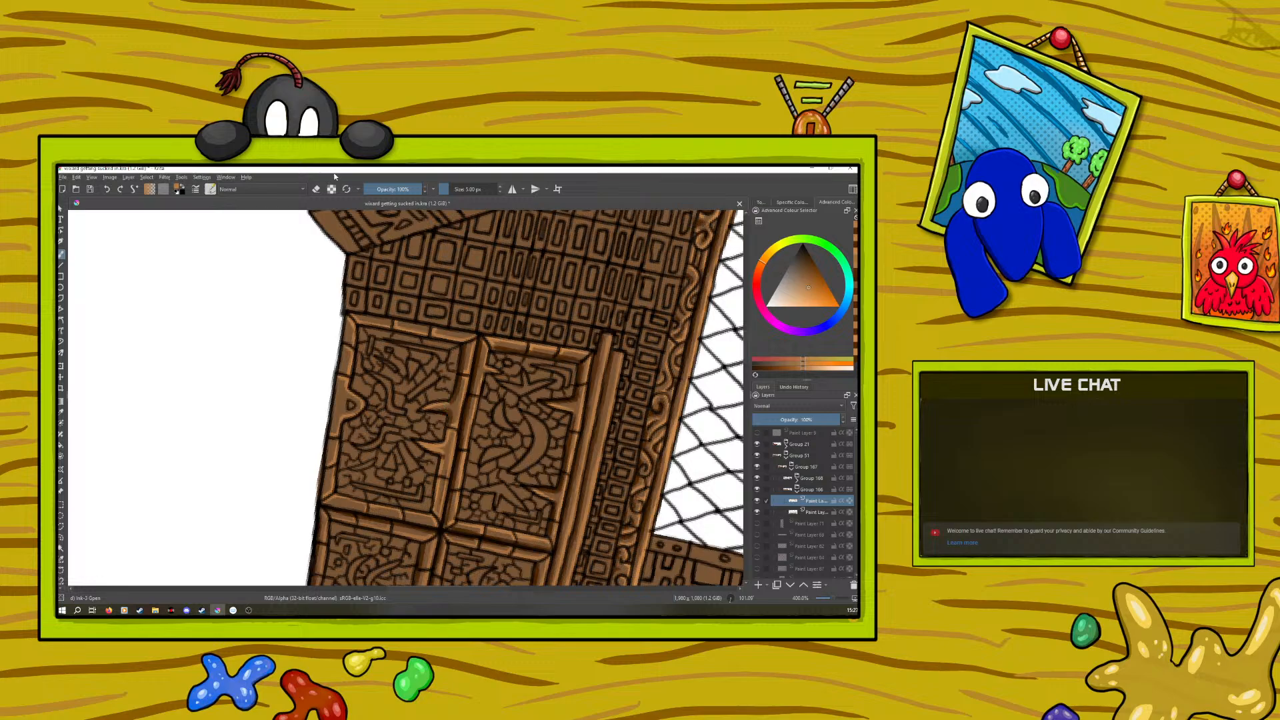
key("e")
left_click(318, 188)
Sample the dark orange-brown and shade the inner side of the divider frame and its spikes down to the junction
left_click(61, 413)
left_click(460, 392)
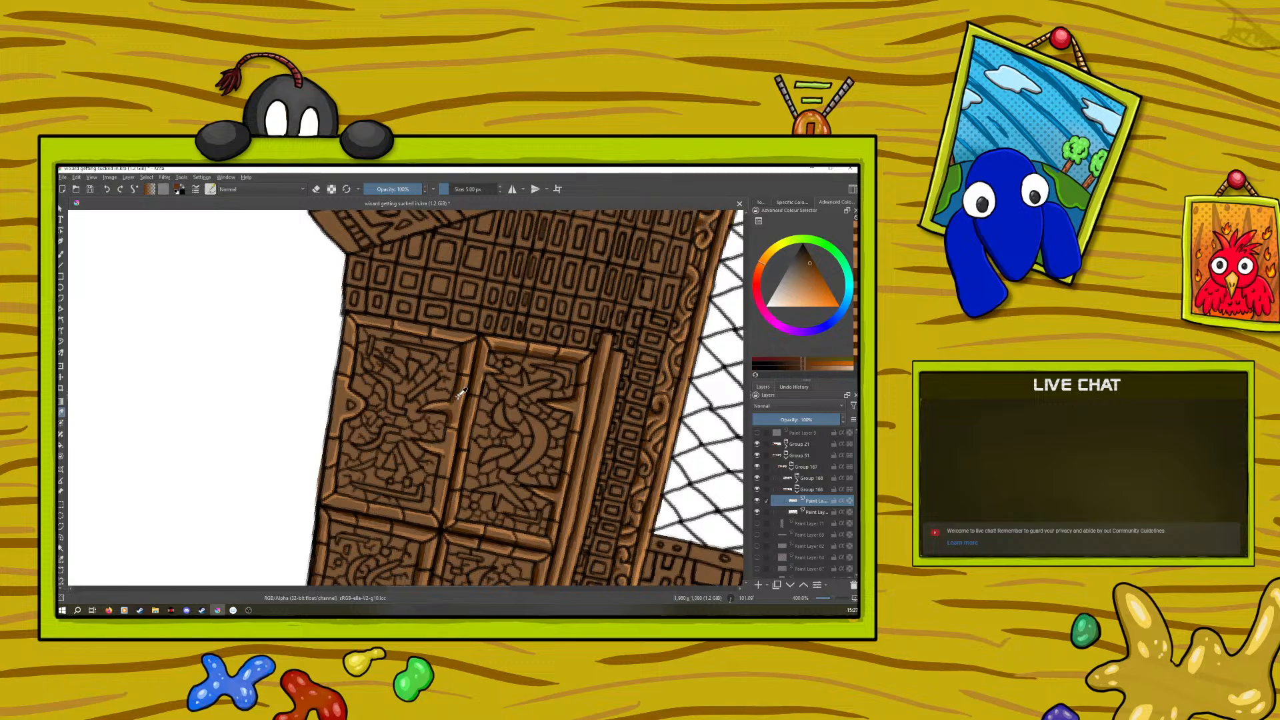
key("b")
left_click_drag(442, 458, 436, 501)
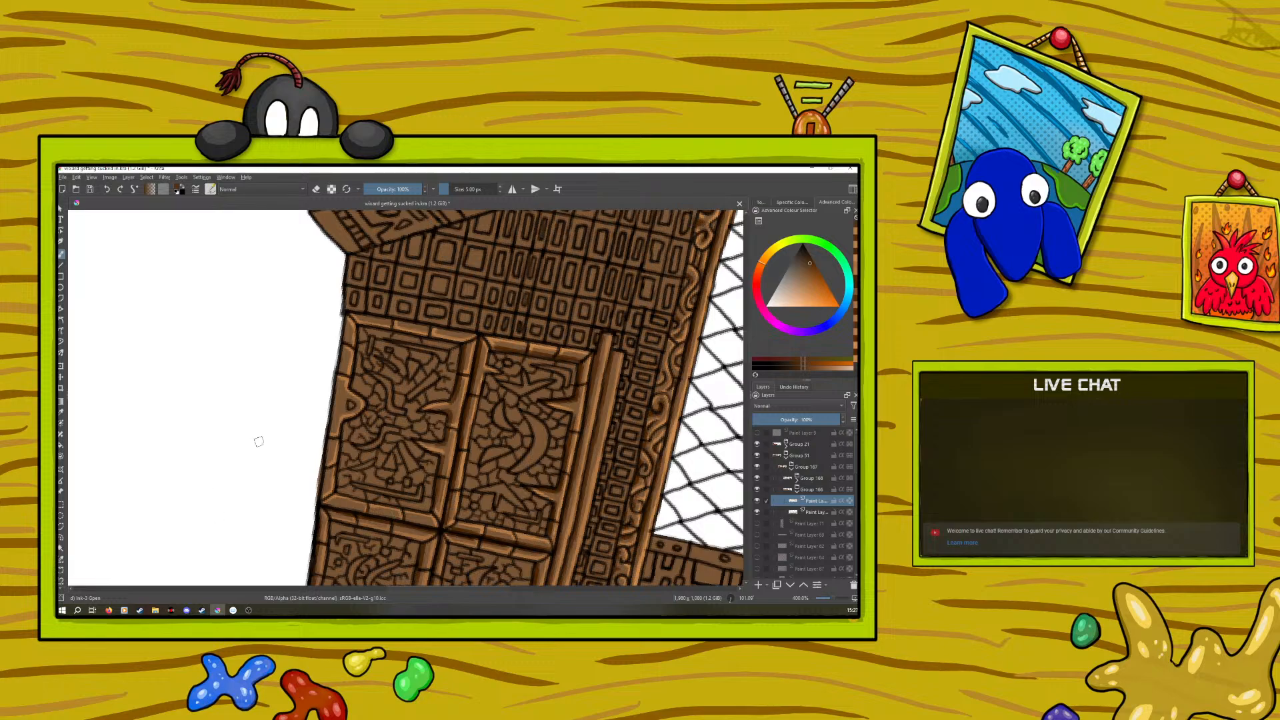
Rotate the canvas and shade the outer panel's floor-side frame, arch and end frame in dark orange-brown, undoing and repainting one stroke
right_click(245, 461)
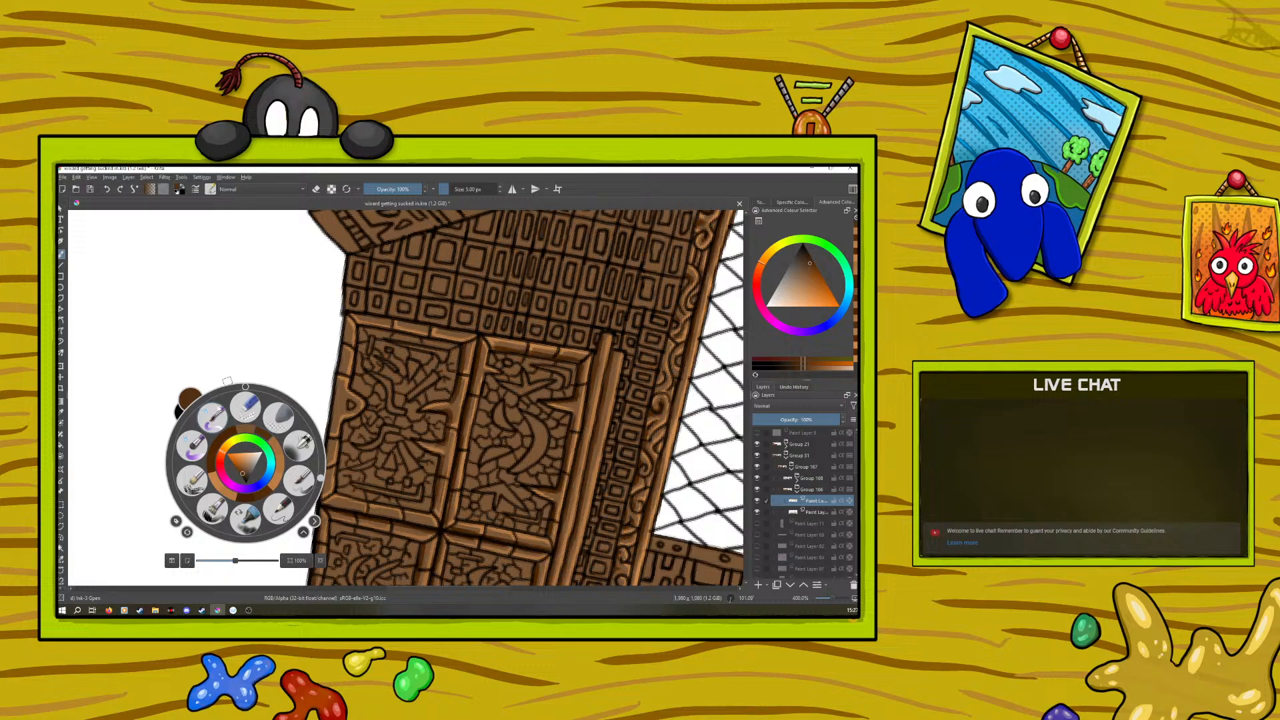
left_click_drag(320, 478, 284, 529)
left_click(206, 366)
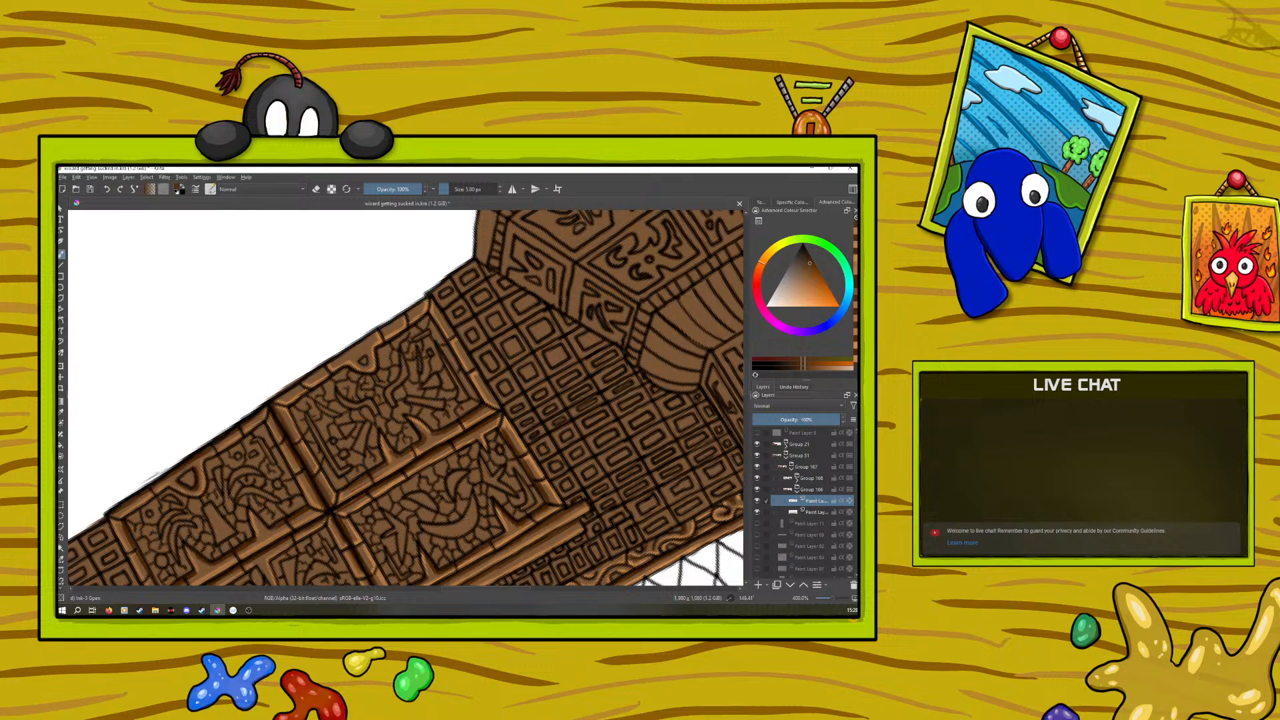
left_click_drag(404, 318, 382, 331)
left_click_drag(359, 344, 286, 393)
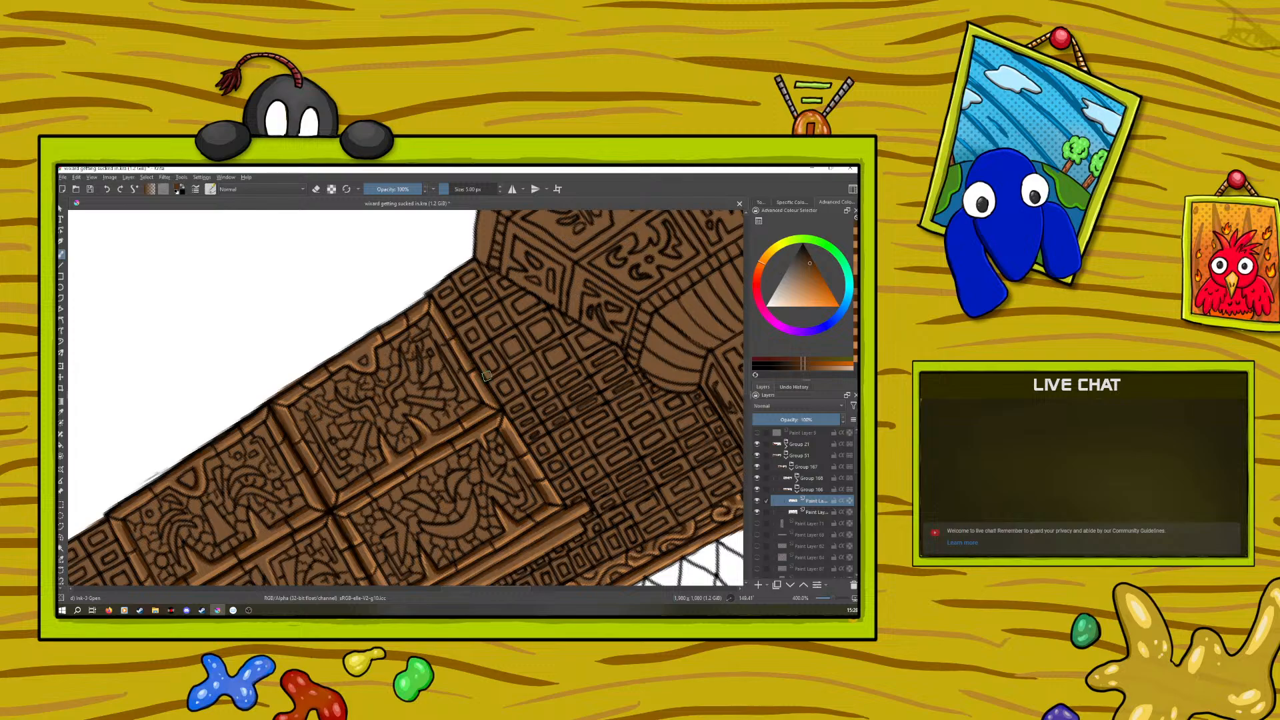
left_click(106, 189)
left_click_drag(464, 363, 472, 379)
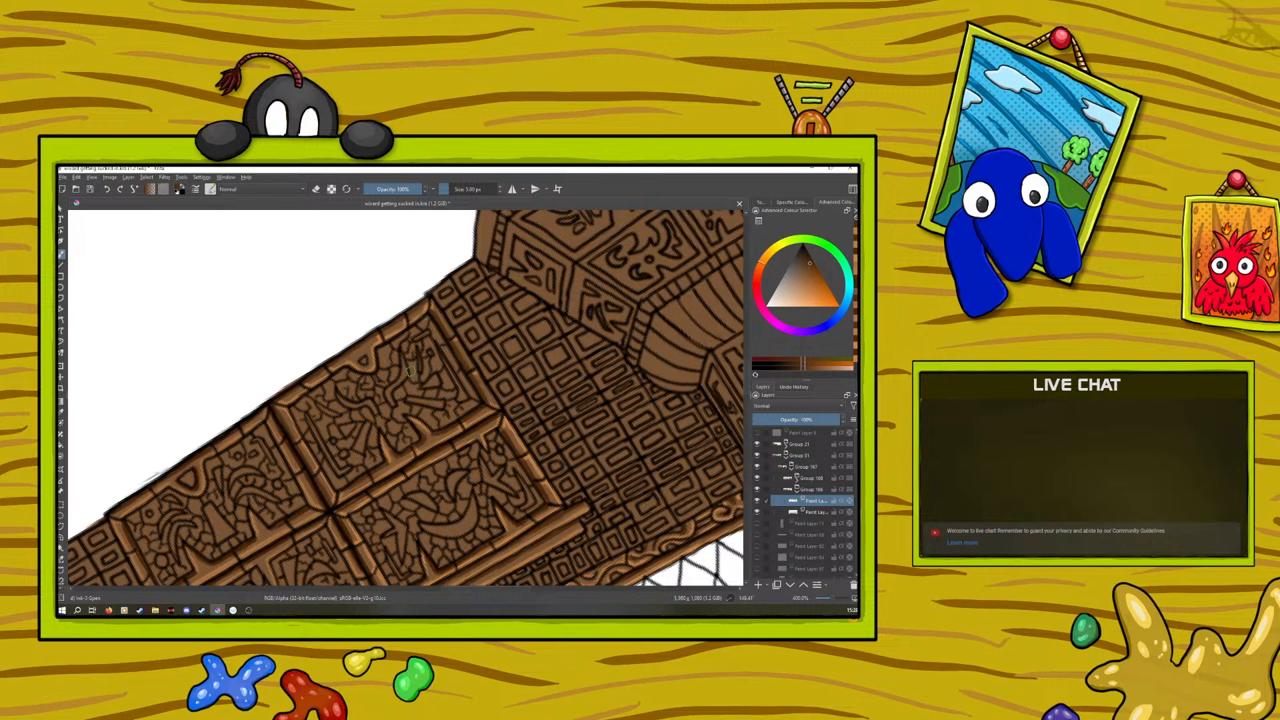
Sample the light orange and touch up the highlights at the end corners of the outer panel's frame
left_click(60, 412)
left_click(385, 437)
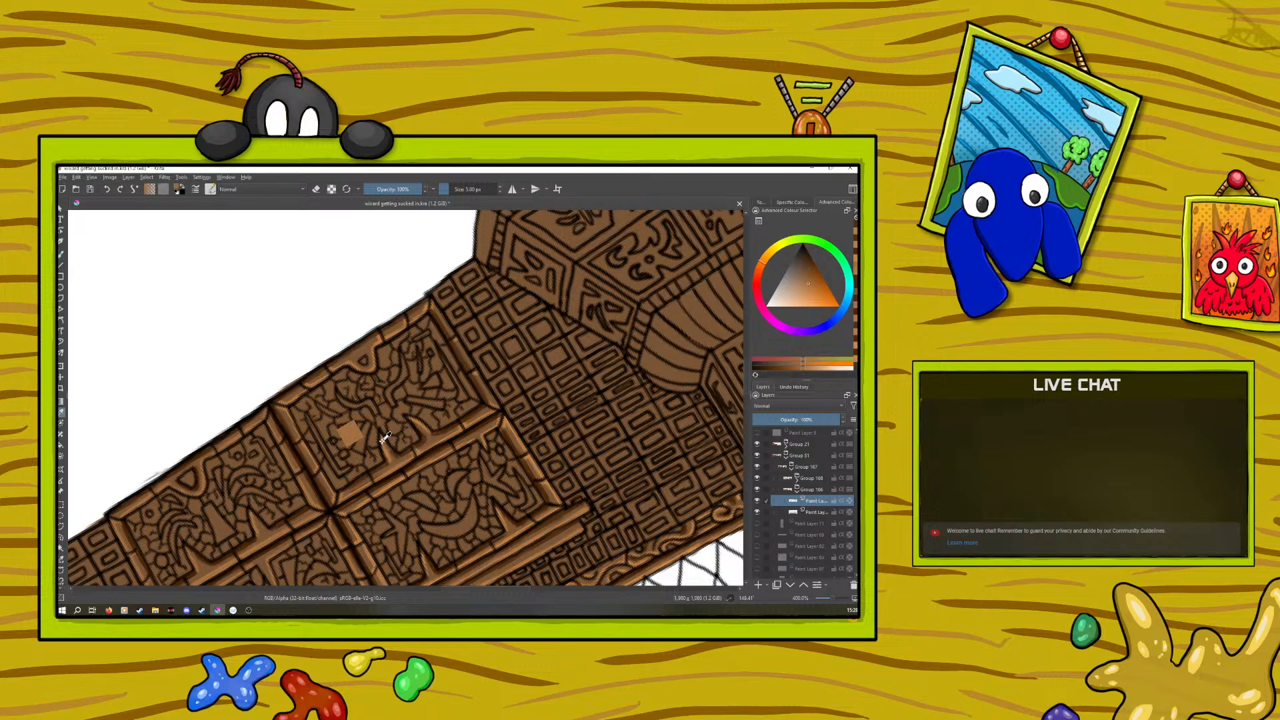
key("b")
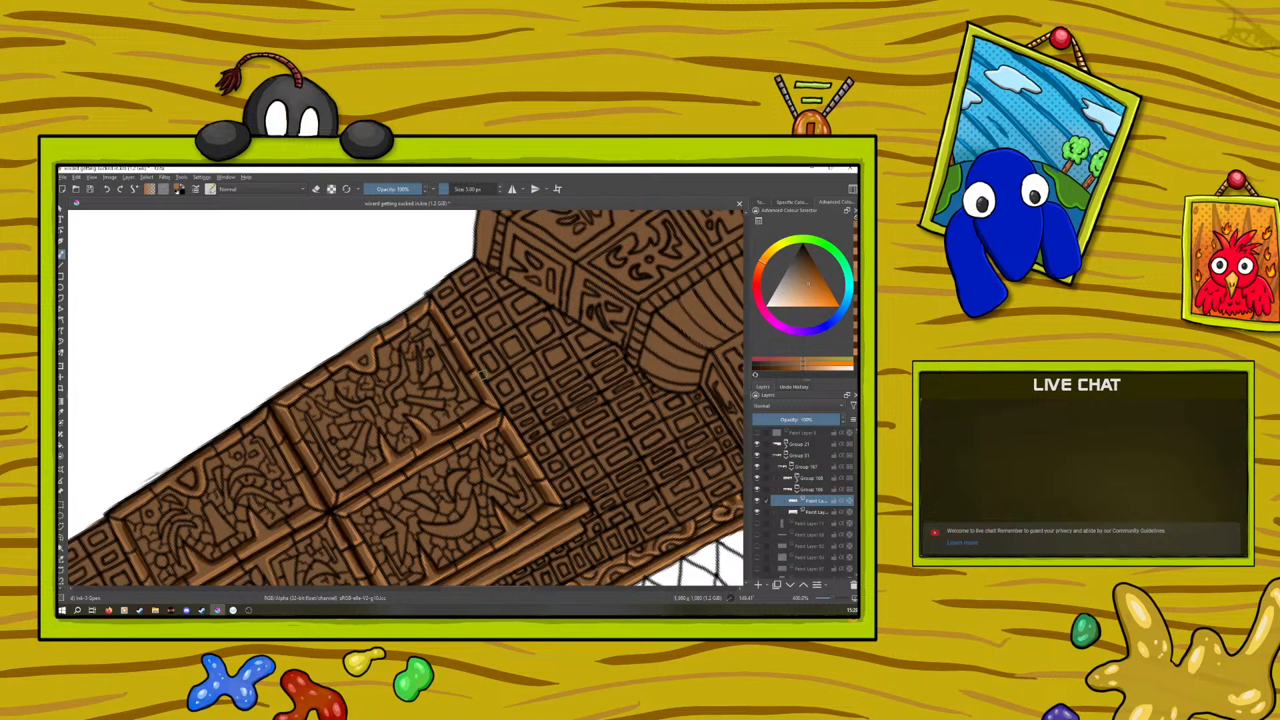
left_click(508, 417, "ctrl")
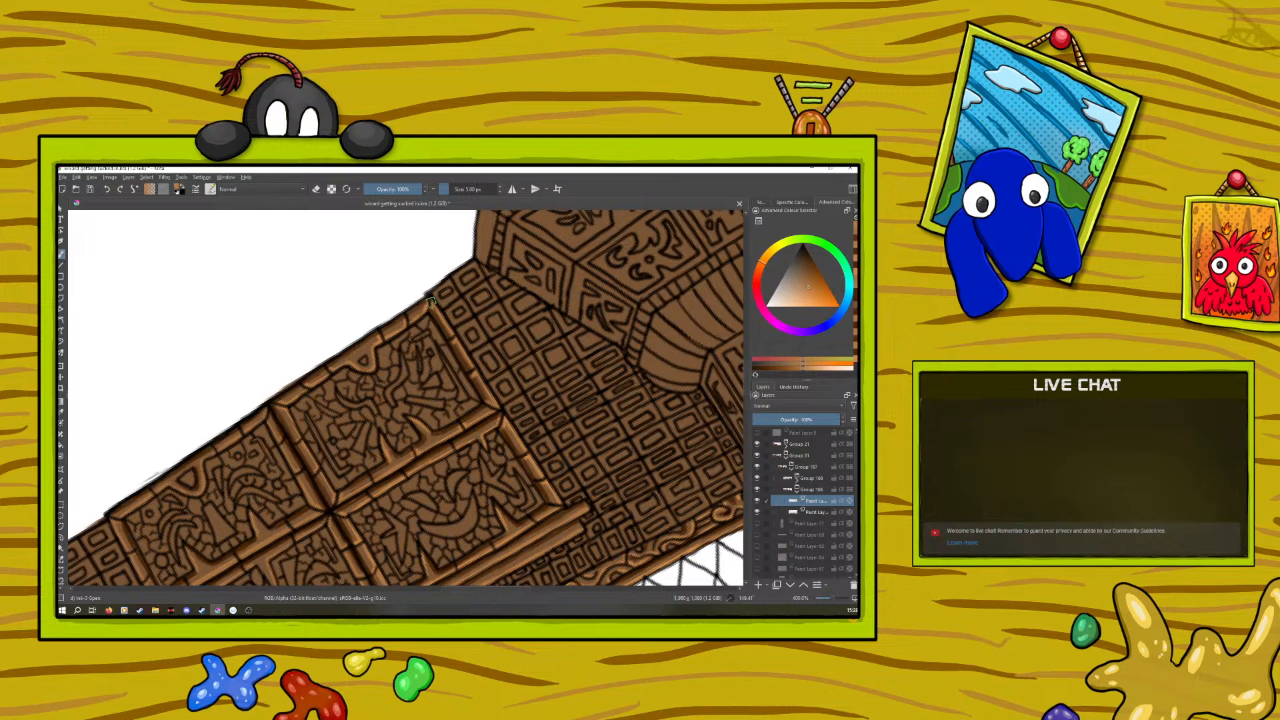
Examine the shaded cabinet, the neighbouring columns and the lattice wall from different zoom levels and canvas rotations
scroll(826, 597, "down", 6)
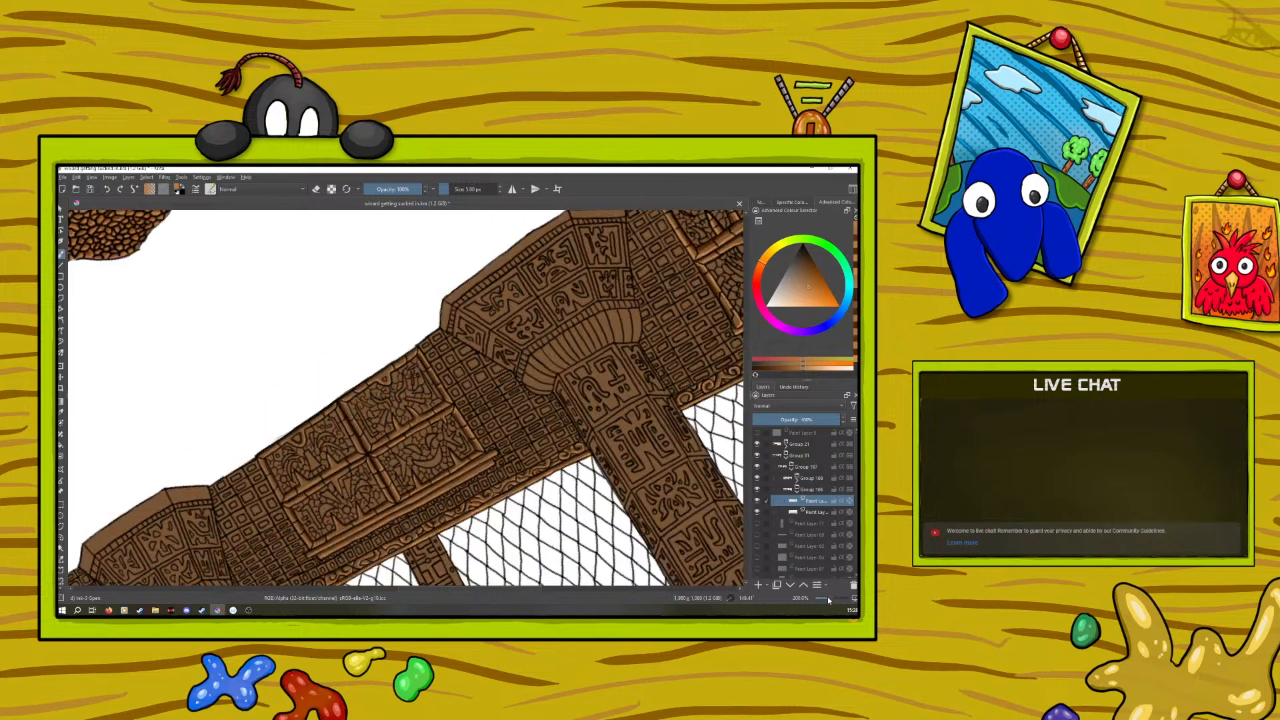
scroll(826, 597, "down", 2)
scroll(826, 598, "up", 3)
scroll(826, 598, "up", 3)
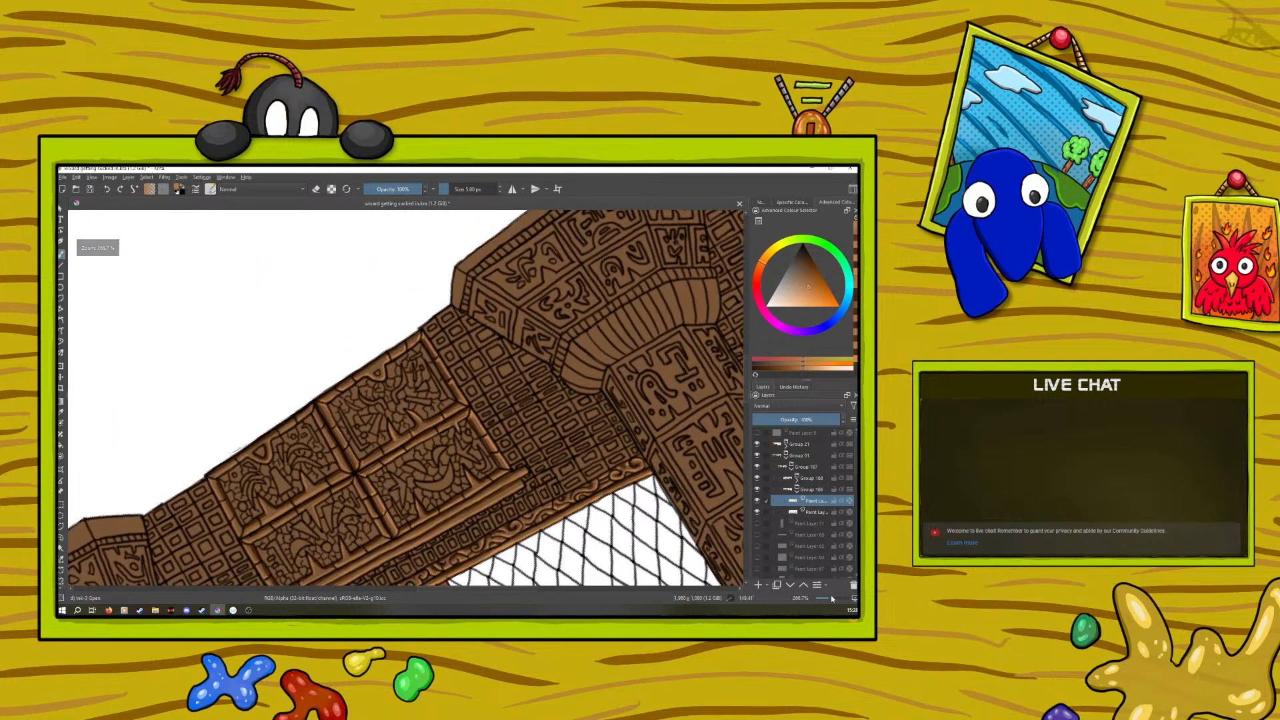
scroll(747, 409, "down", 2)
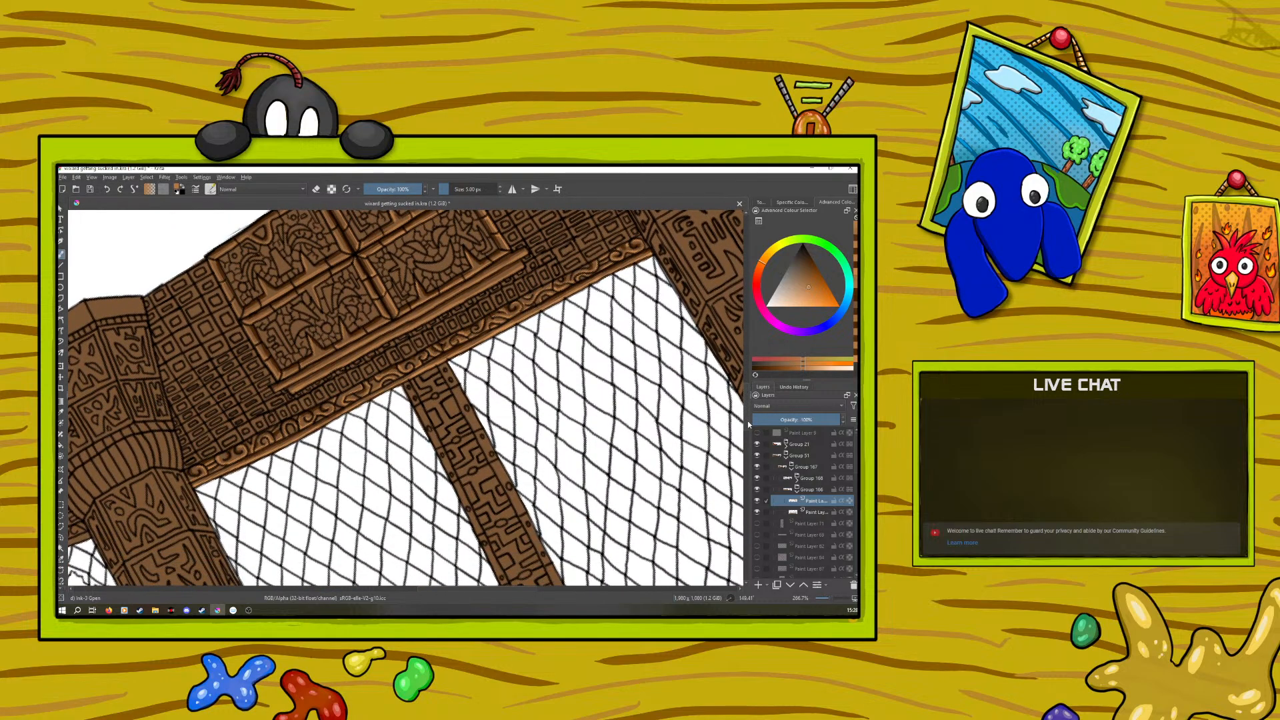
left_click(61, 413)
left_click(247, 462)
key("b")
left_click_drag(446, 587, 336, 577)
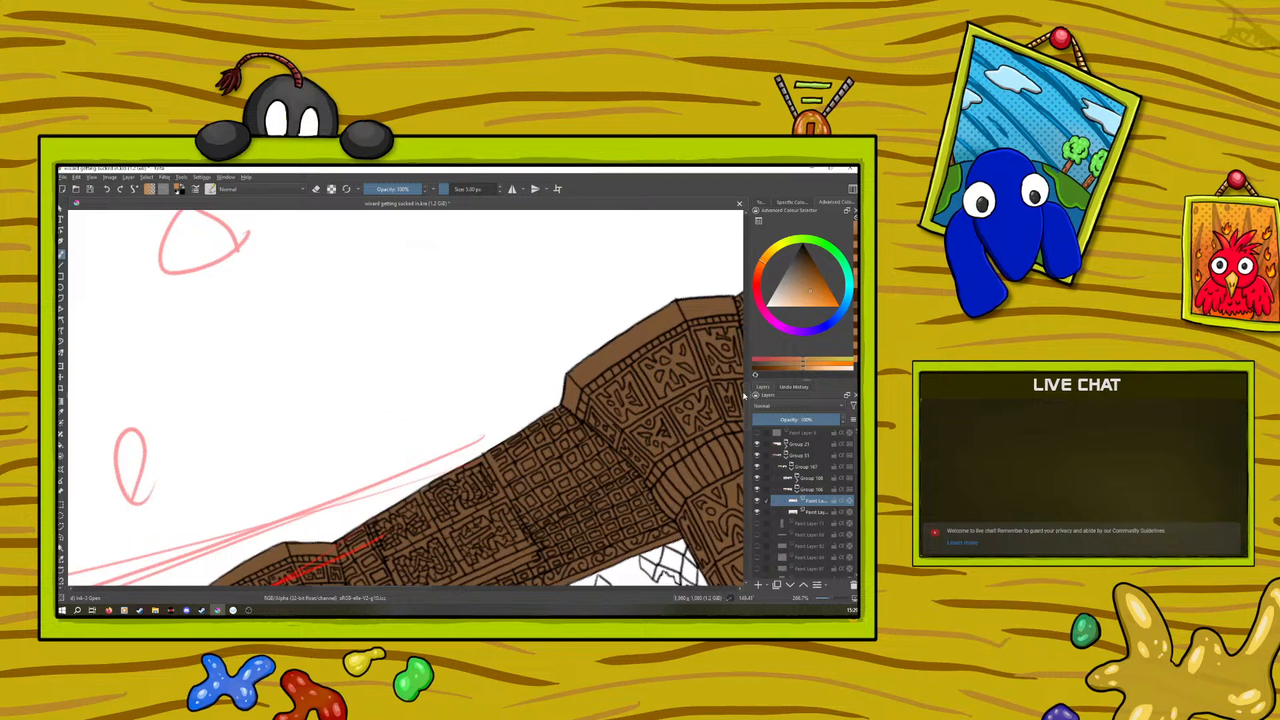
left_click_drag(744, 391, 748, 420)
right_click(309, 472)
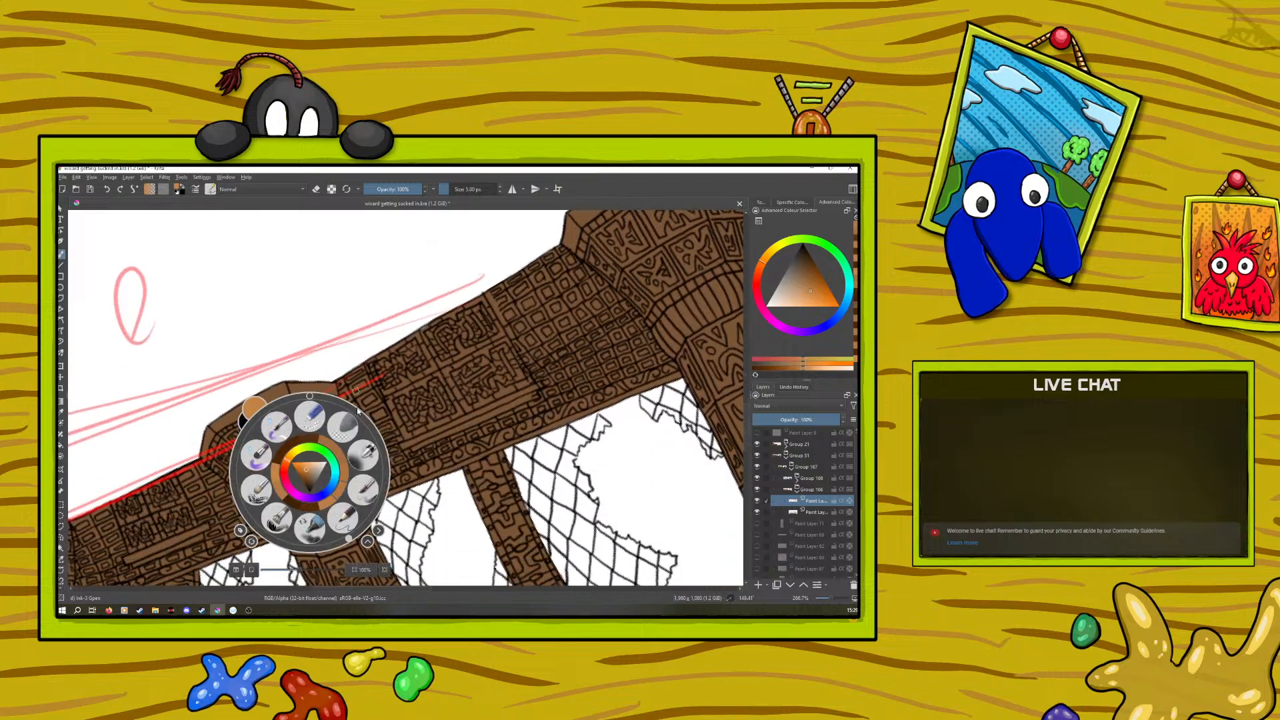
left_click_drag(357, 540, 302, 391)
left_click(243, 328)
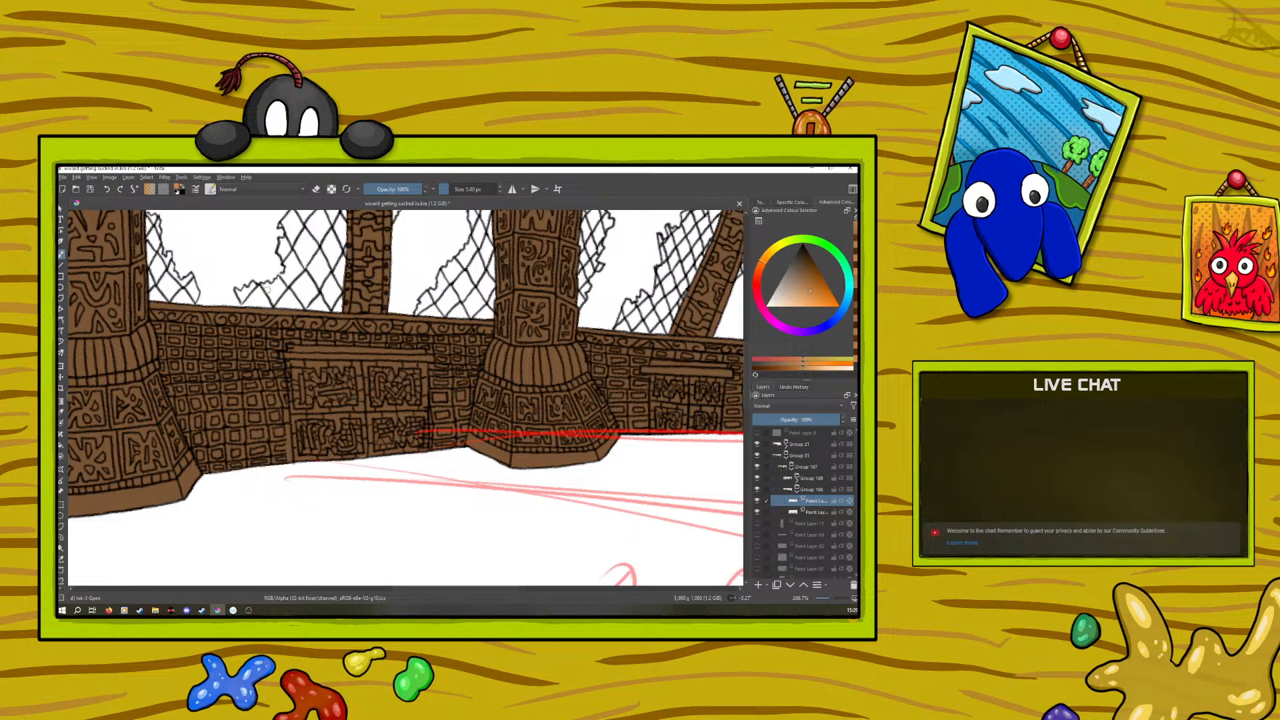
Expand the group of column and wall layers and toggle the visibility of each upper layer to identify what it holds
left_click(797, 486)
left_click(812, 503)
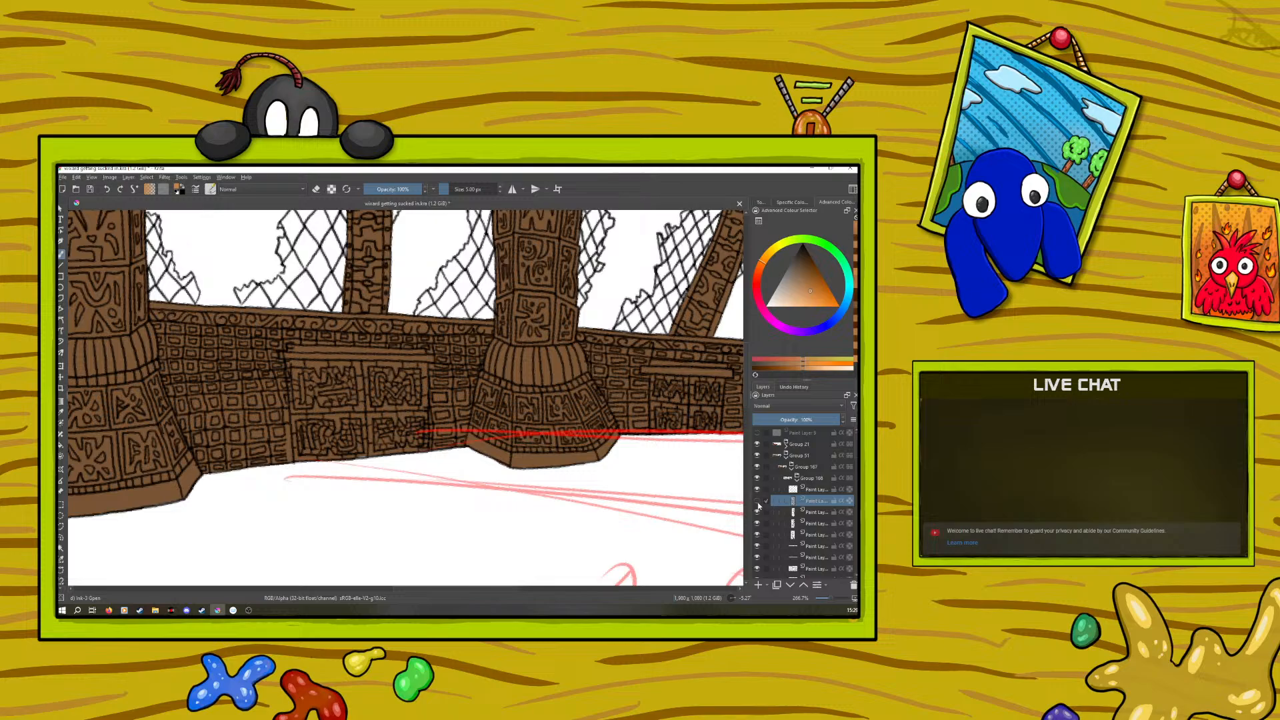
left_click(757, 512)
left_click(757, 514)
left_click(756, 512)
left_click(756, 513)
left_click(755, 523)
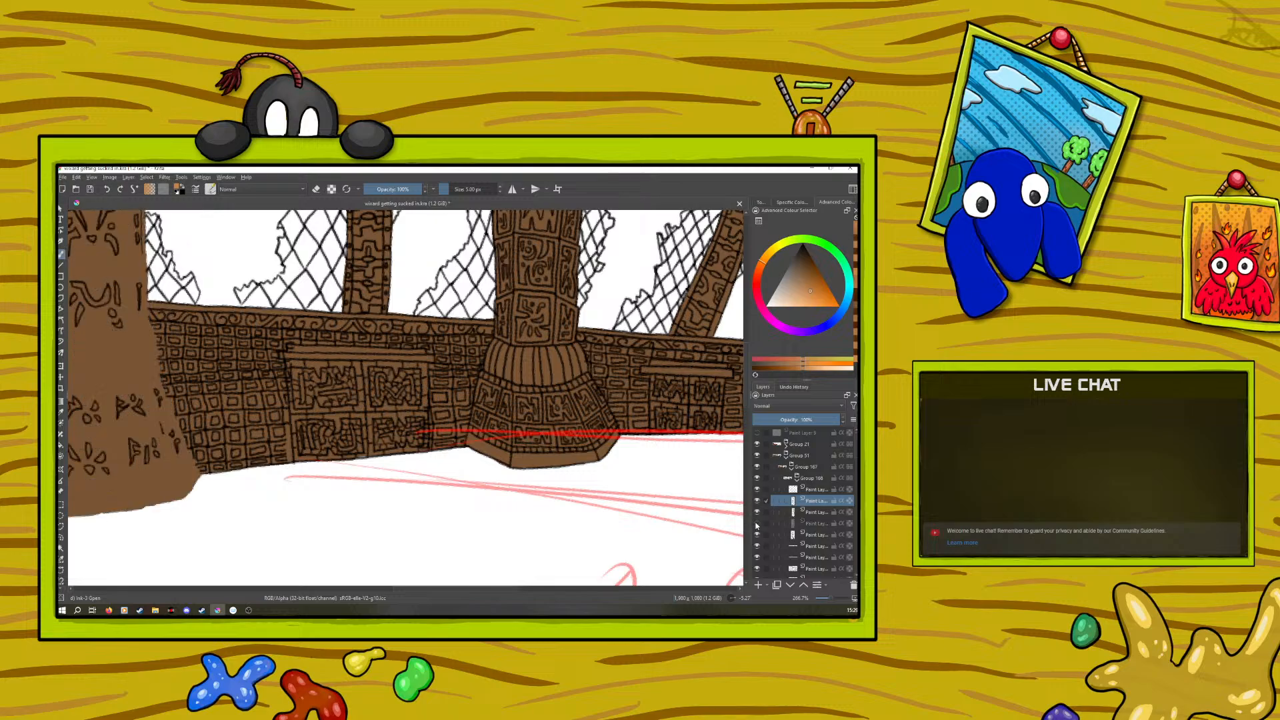
left_click(756, 523)
left_click(756, 535)
left_click(755, 535)
left_click(755, 546)
left_click(756, 546)
left_click(757, 557)
left_click(756, 557)
left_click(756, 568)
left_click(756, 570)
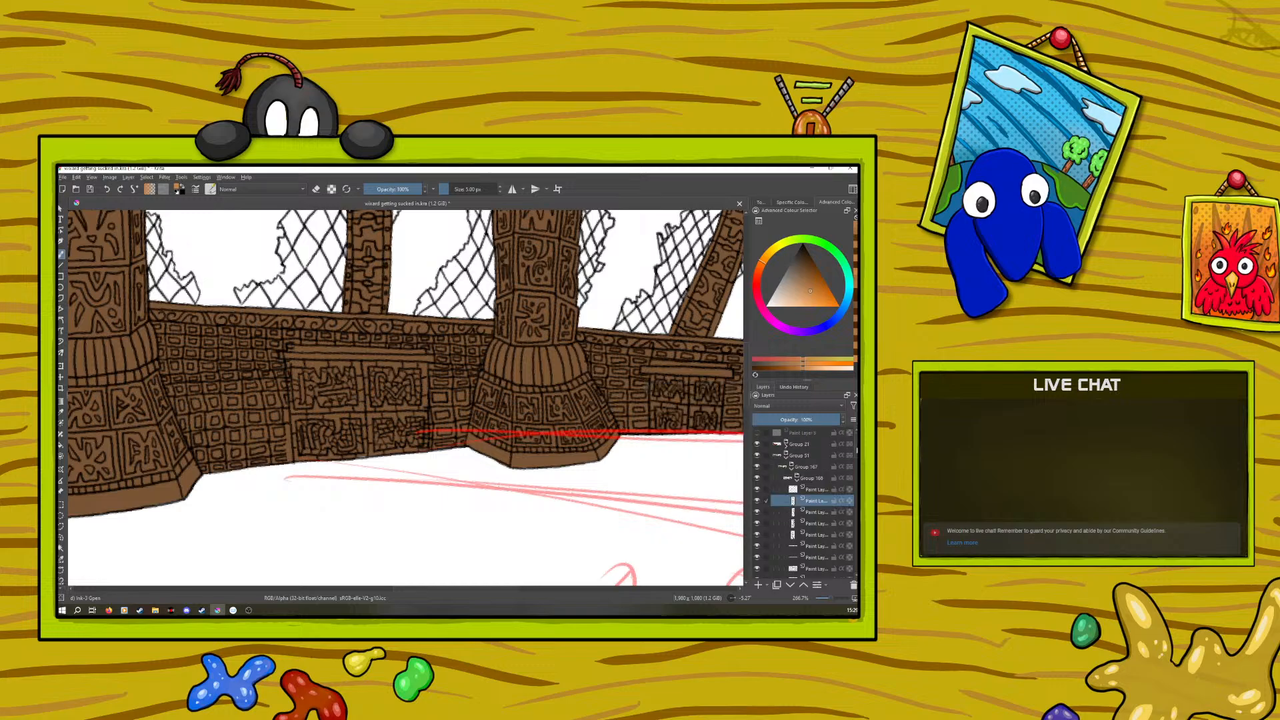
Toggle the nested groups and layers to find the line art of the brick-patterned wall between the two columns, and select that layer
scroll(773, 486, "down", 5)
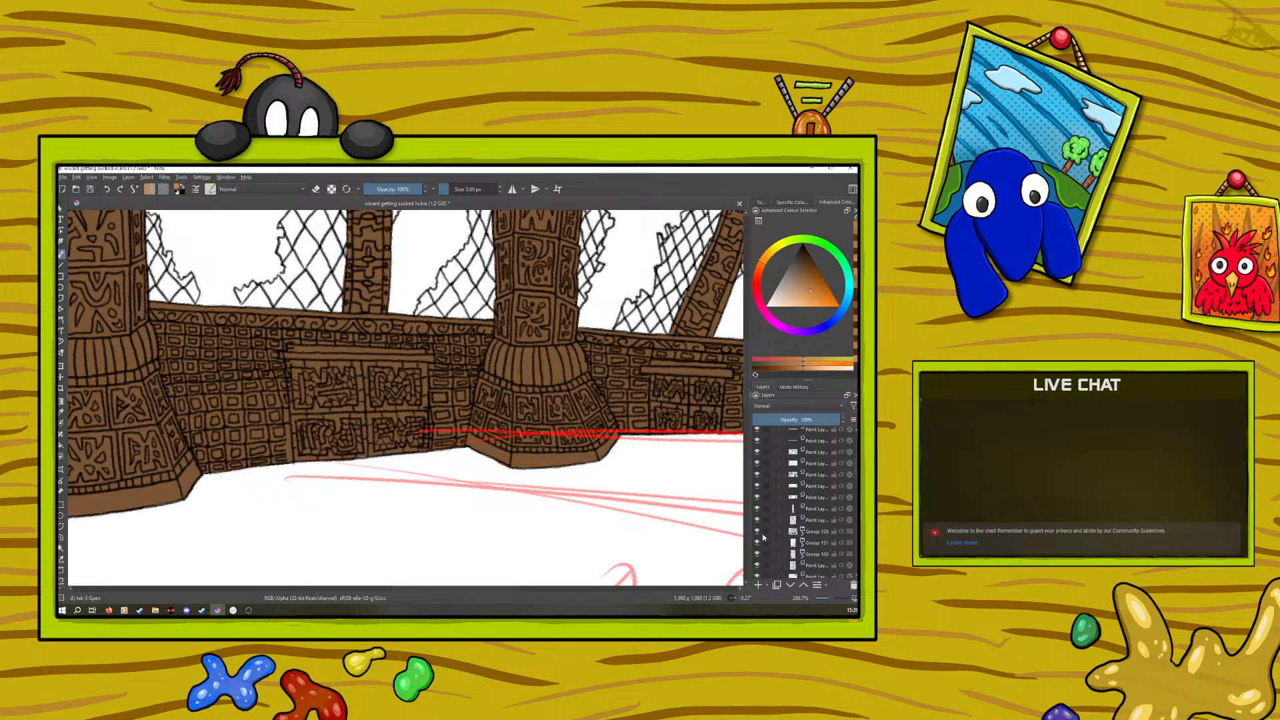
left_click(756, 542)
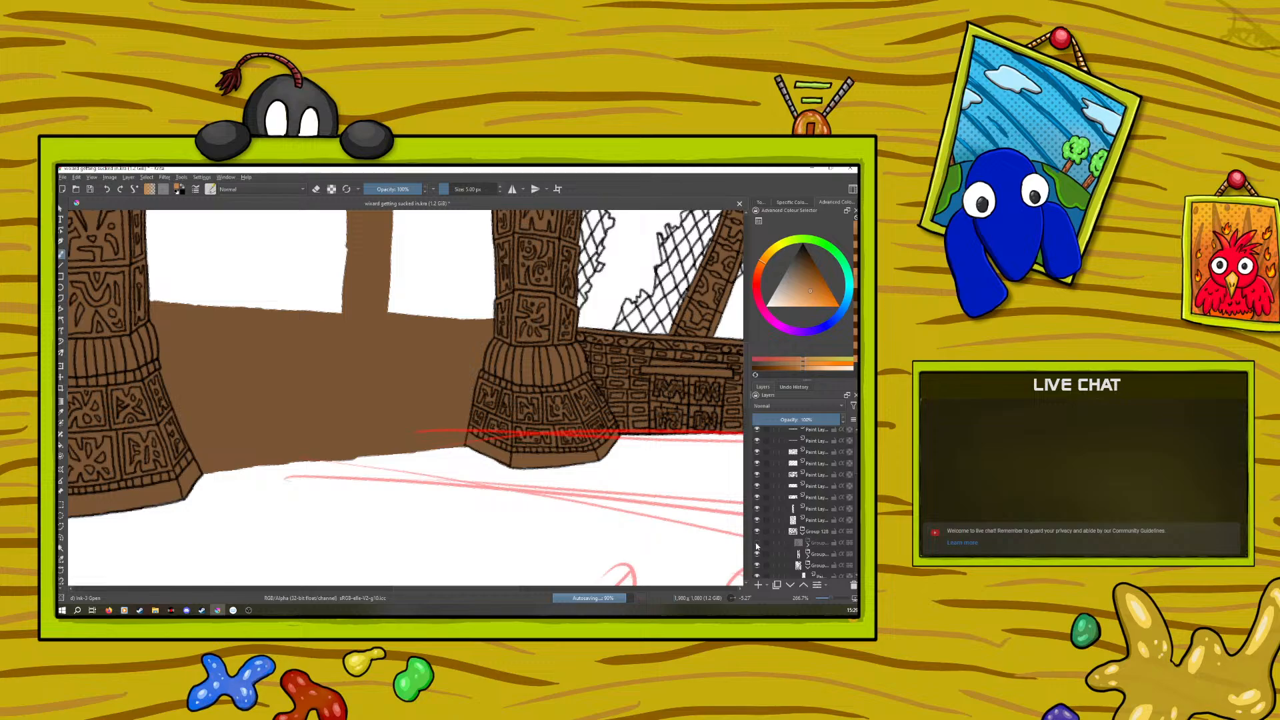
left_click(757, 542)
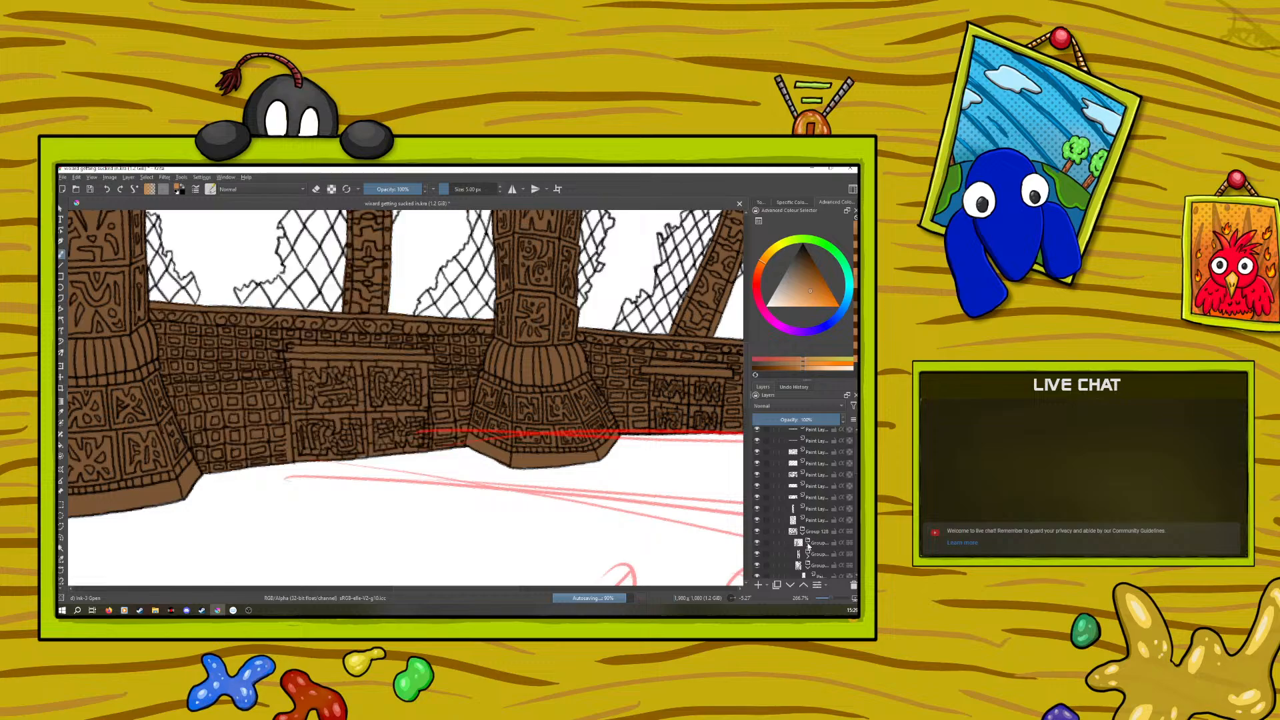
left_click(756, 553)
left_click(757, 553)
scroll(855, 471, "down", 2)
left_click(756, 519)
left_click(756, 519)
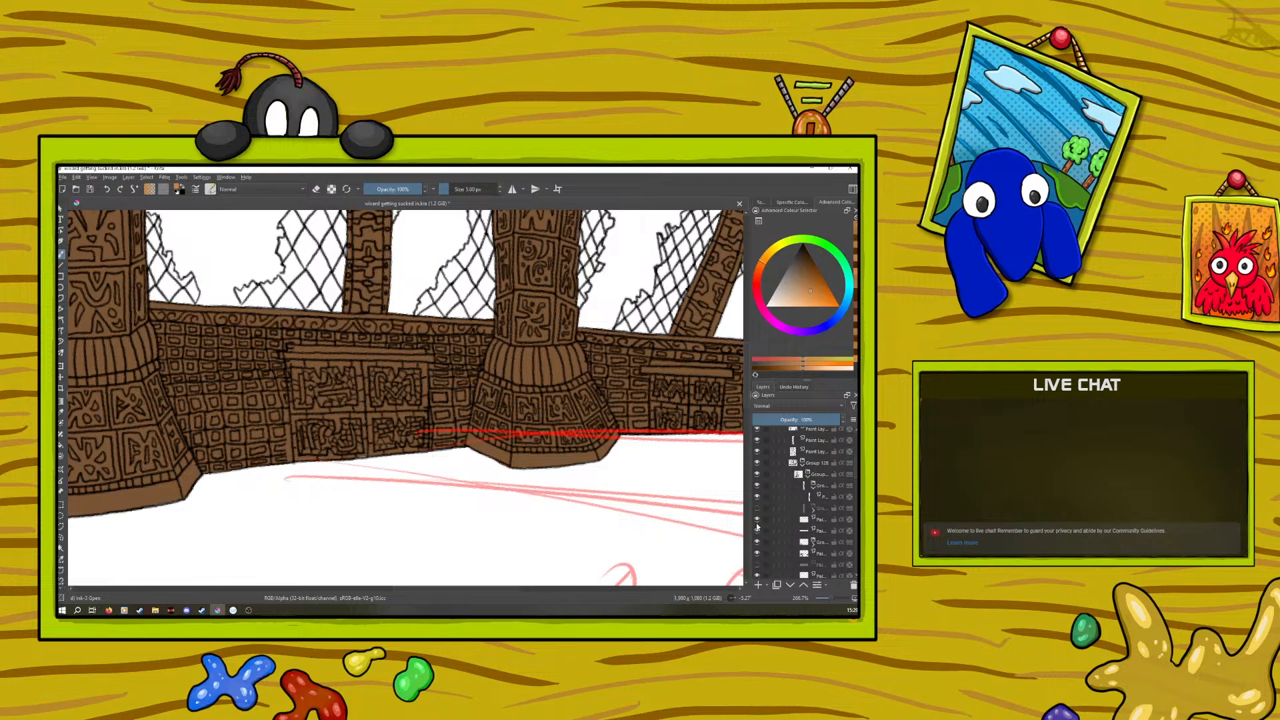
left_click(756, 542)
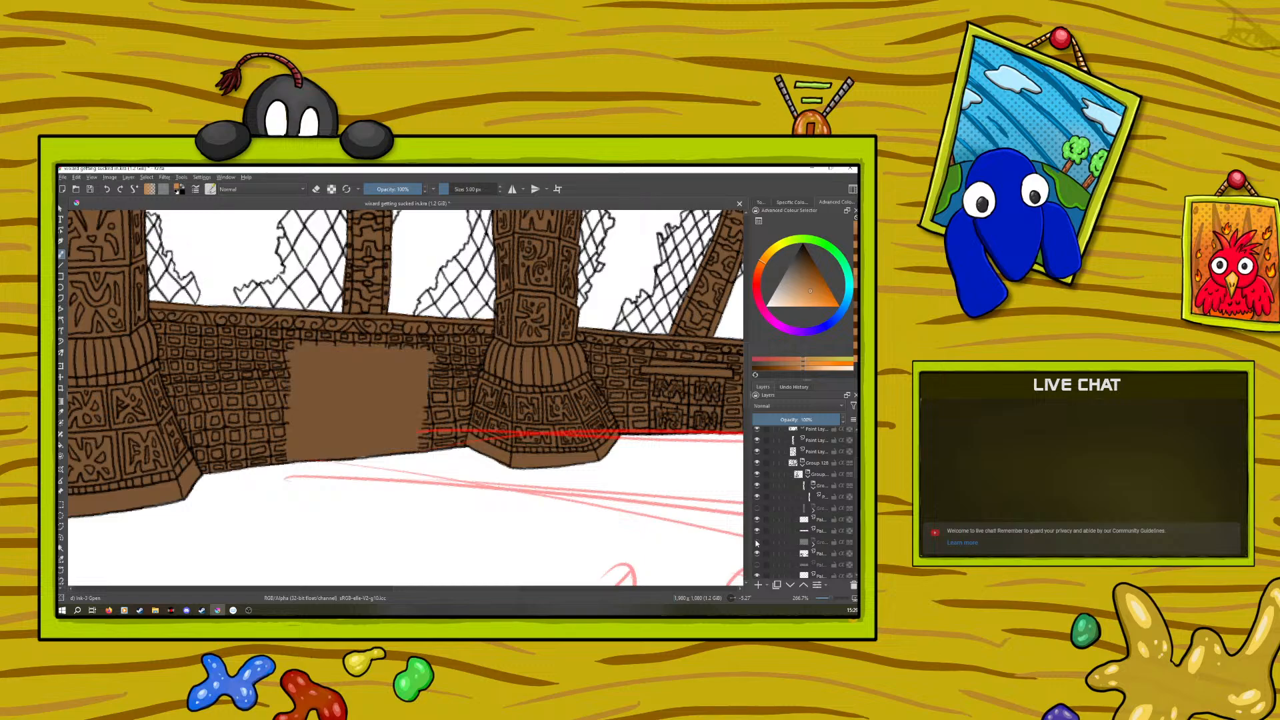
left_click(757, 542)
left_click(757, 542)
left_click(757, 542)
left_click(757, 554)
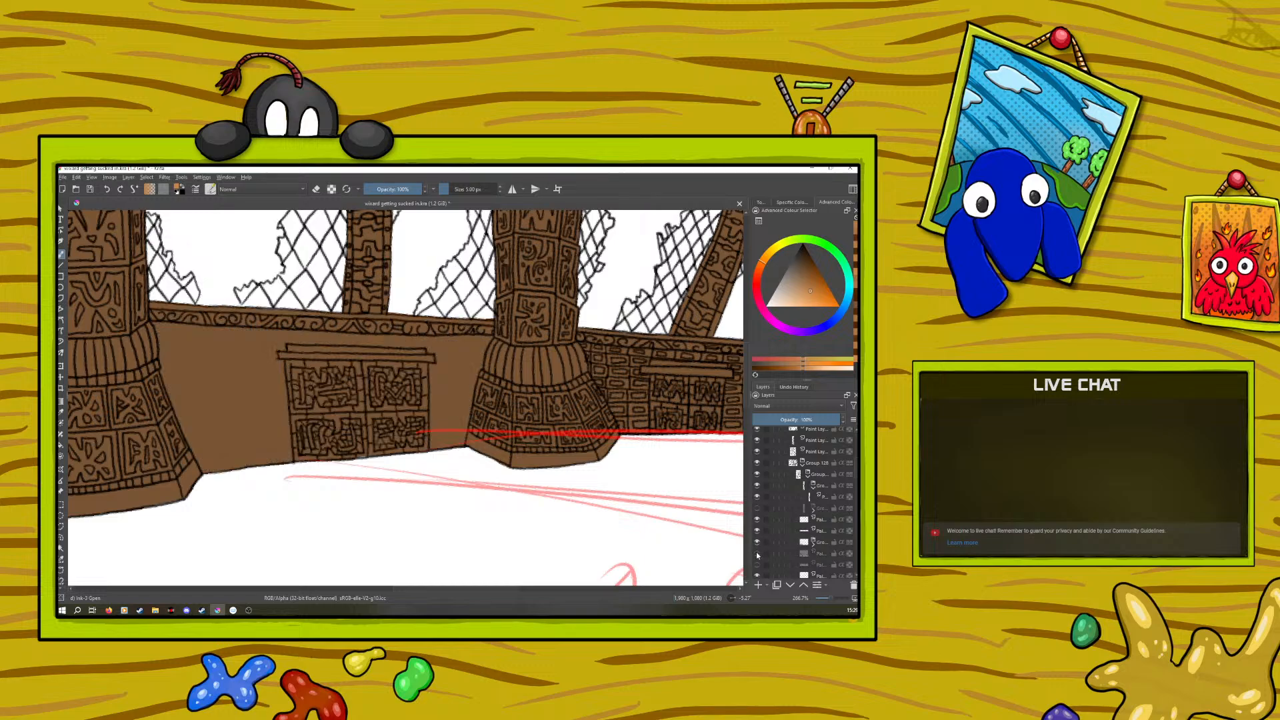
left_click(756, 553)
left_click(808, 551)
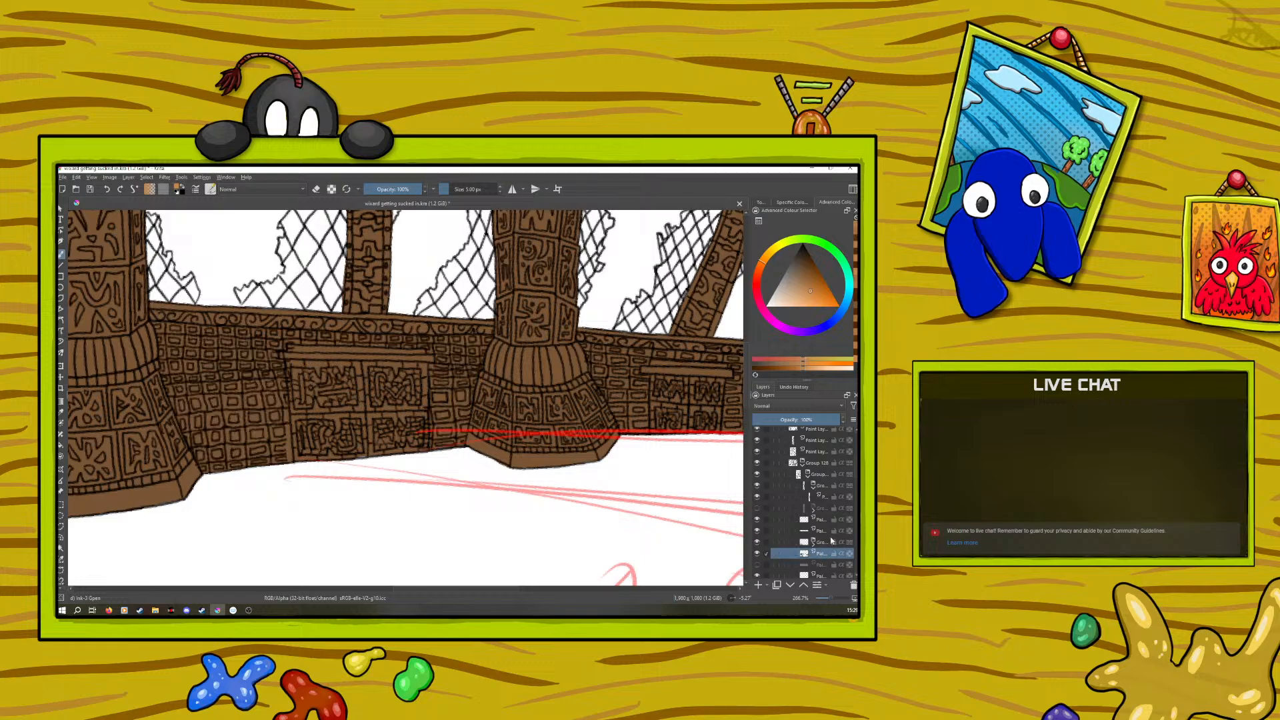
Sample the black line colour and retouch the wall's brick-pattern lines beside the cabinet with the brush, leaving erase mode off
key("e")
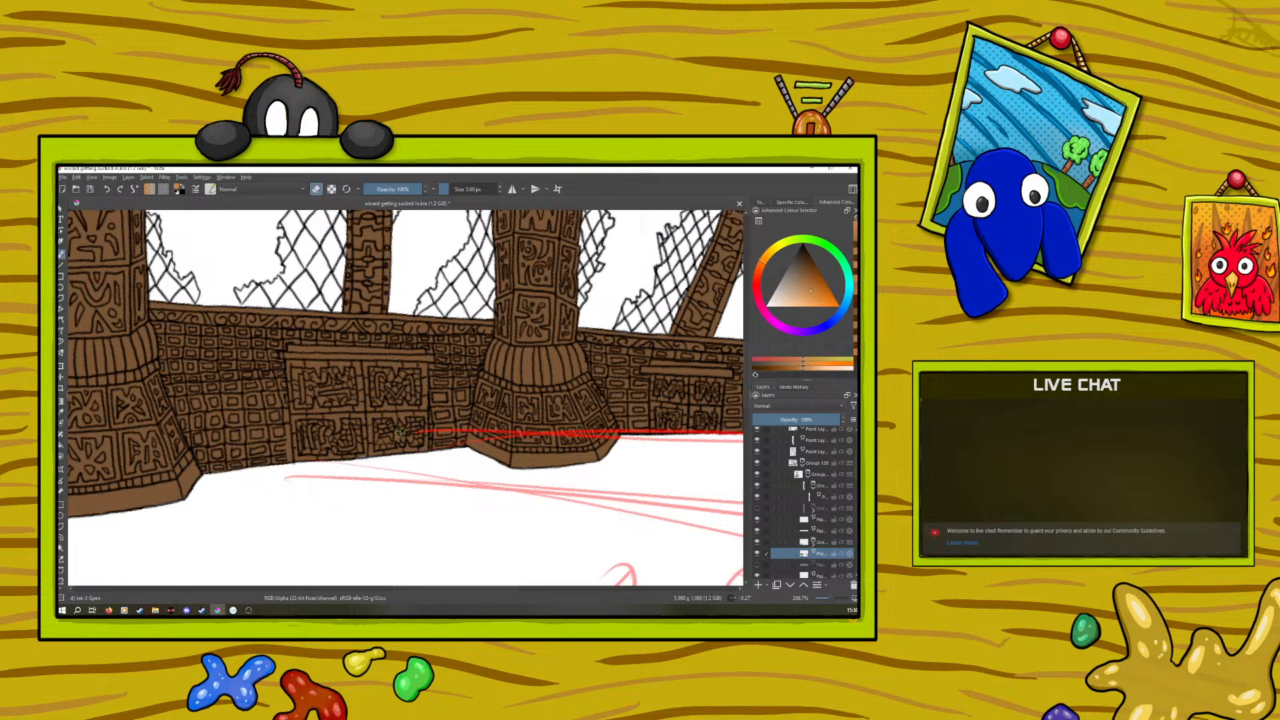
left_click(316, 187)
right_click(263, 422)
left_click_drag(263, 430, 263, 470)
right_click(264, 473)
right_click(286, 420)
right_click(263, 347)
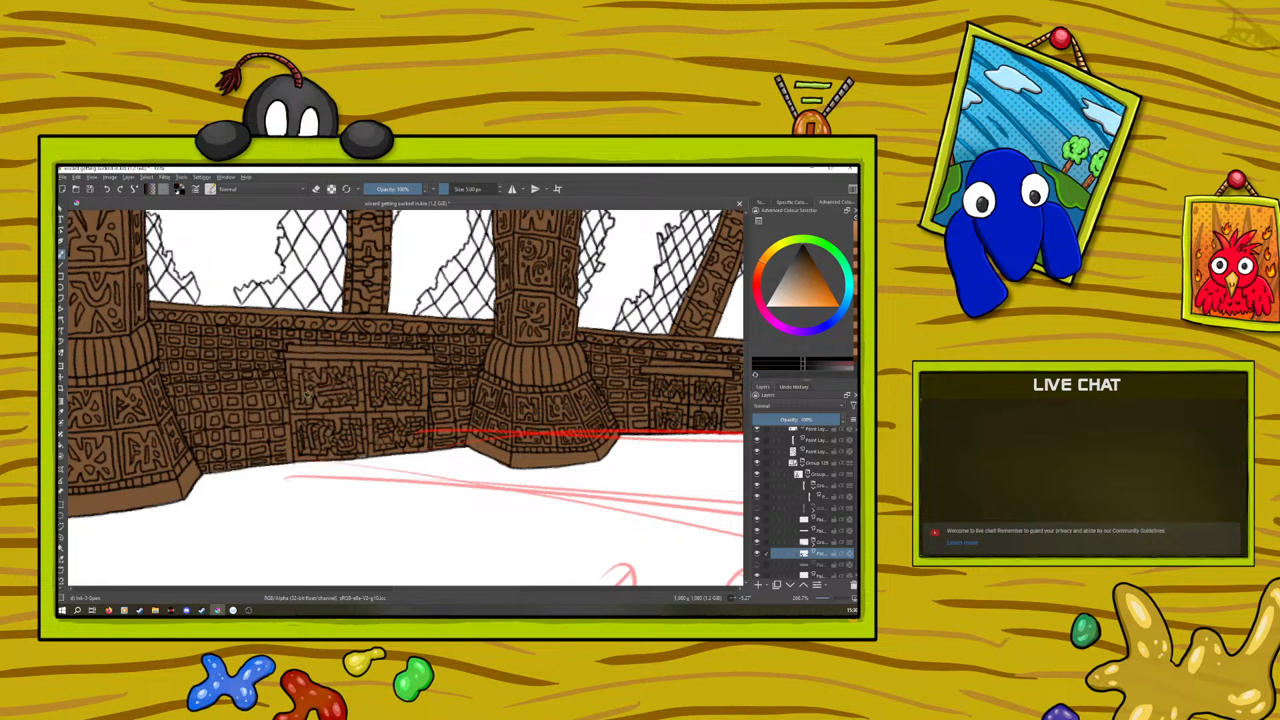
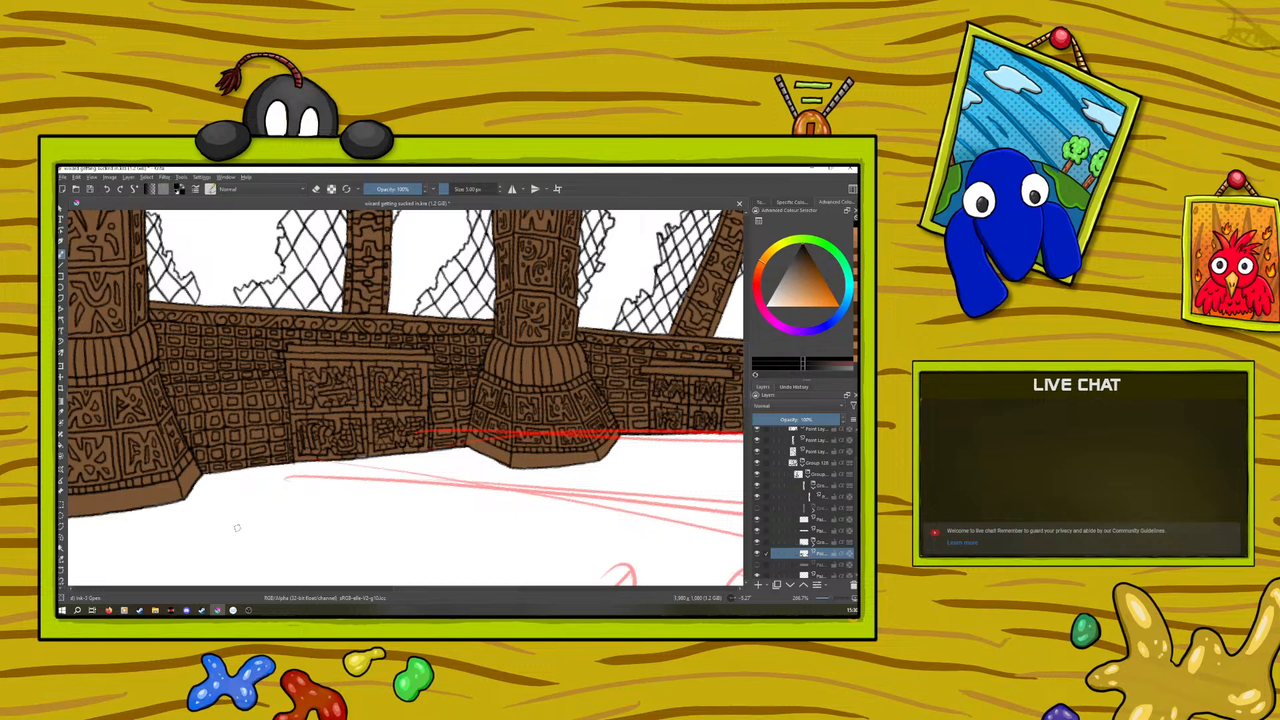
Collapse the nested column and wall groups and select the upper visible paint layer beneath them for the shading
left_click(808, 474)
left_click(803, 464)
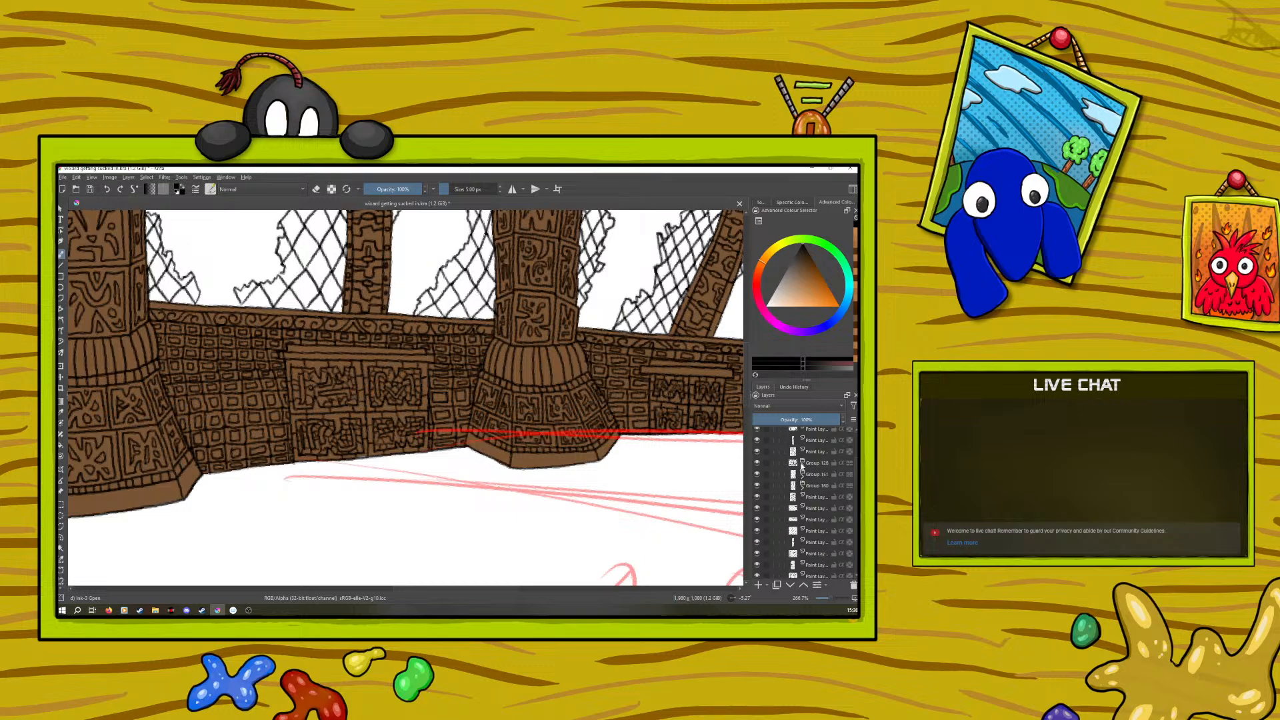
left_click(803, 463)
left_click(803, 464)
scroll(788, 447, "up", 3)
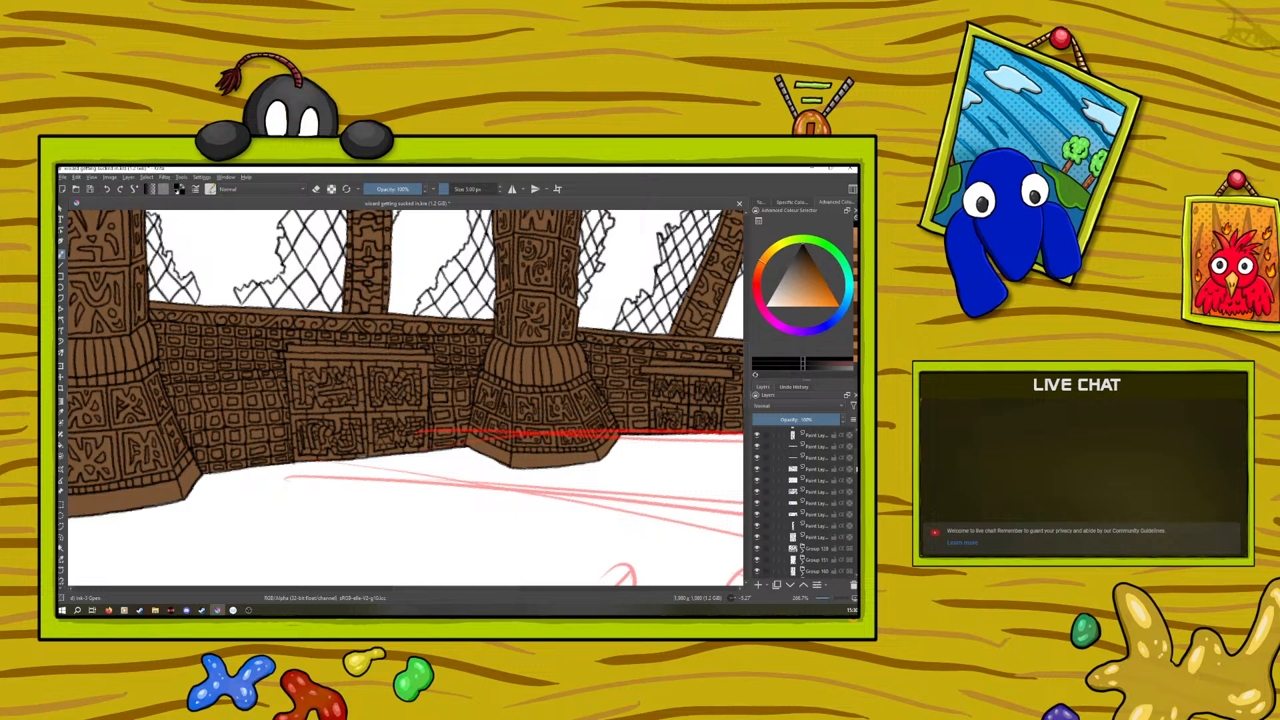
scroll(793, 467, "up", 5)
left_click(798, 474)
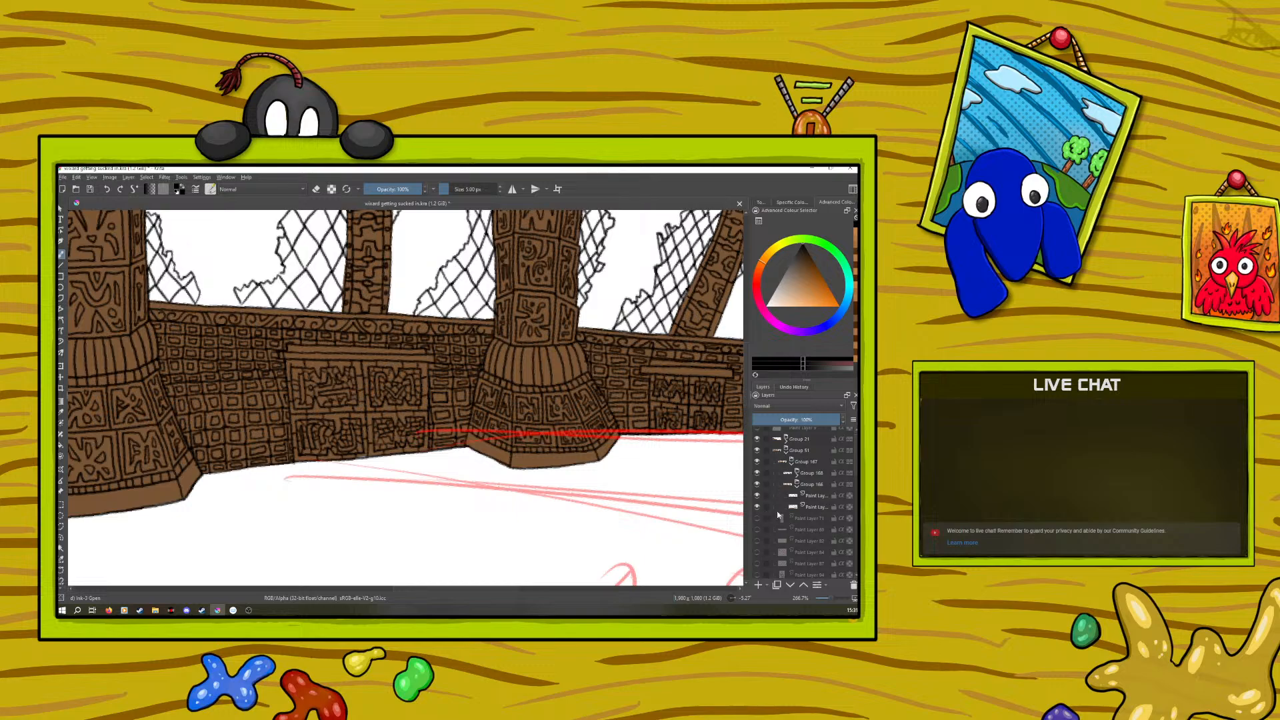
left_click(815, 496)
Sample the light orange-brown from the finished cabinet and highlight the edge of the carved wall rail between the two columns
left_click_drag(385, 591, 191, 592)
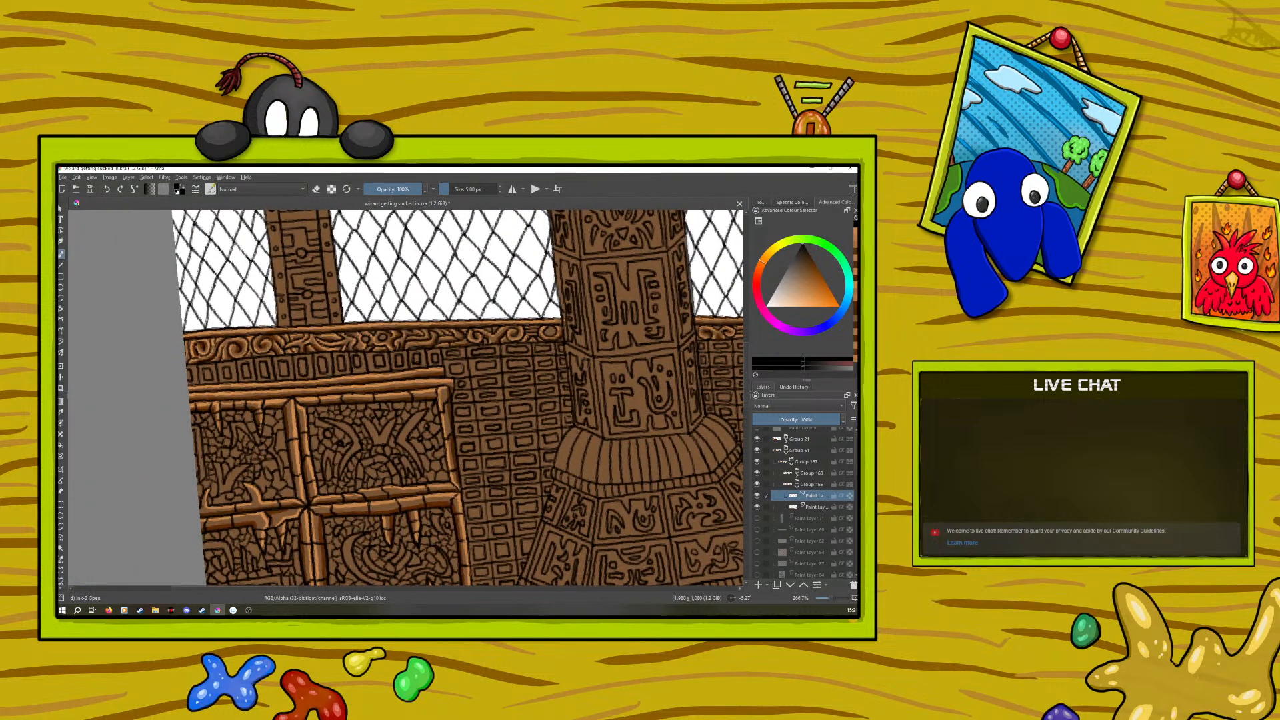
key("p")
left_click(258, 380)
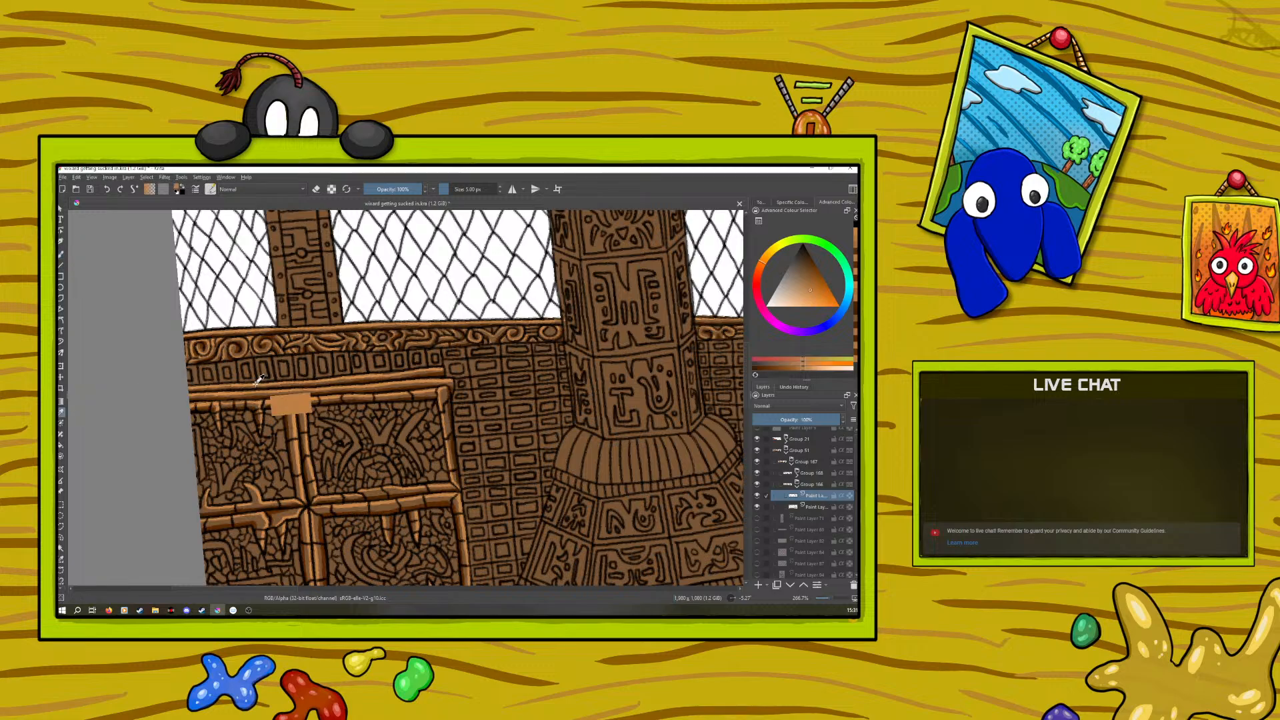
left_click(62, 254)
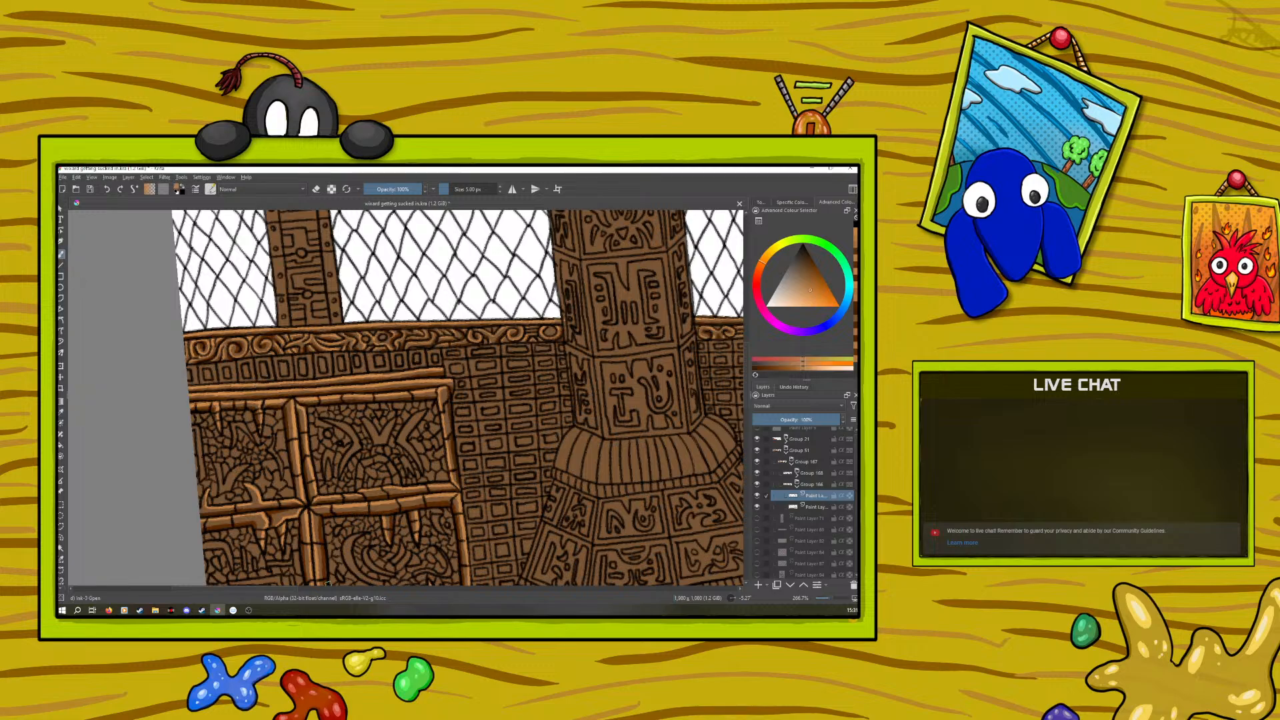
left_click_drag(282, 590, 490, 612)
right_click(300, 412)
left_click(300, 357)
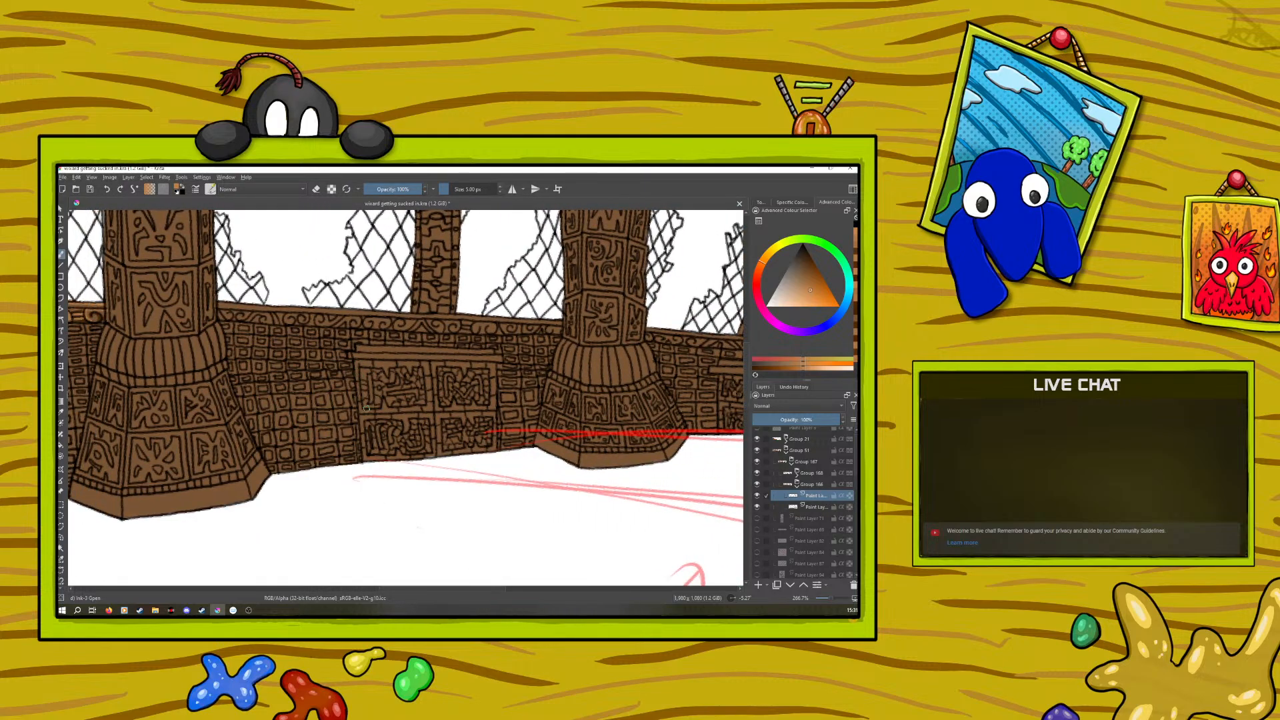
right_click(380, 313)
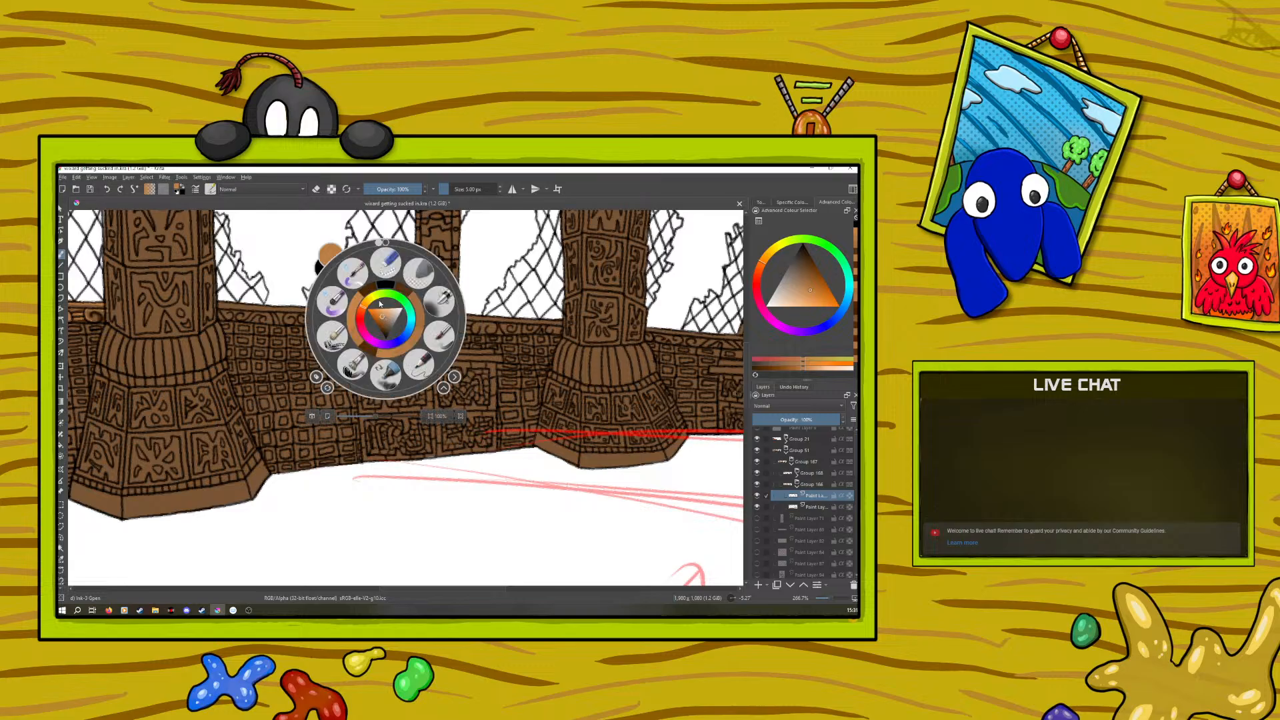
left_click_drag(379, 243, 461, 323)
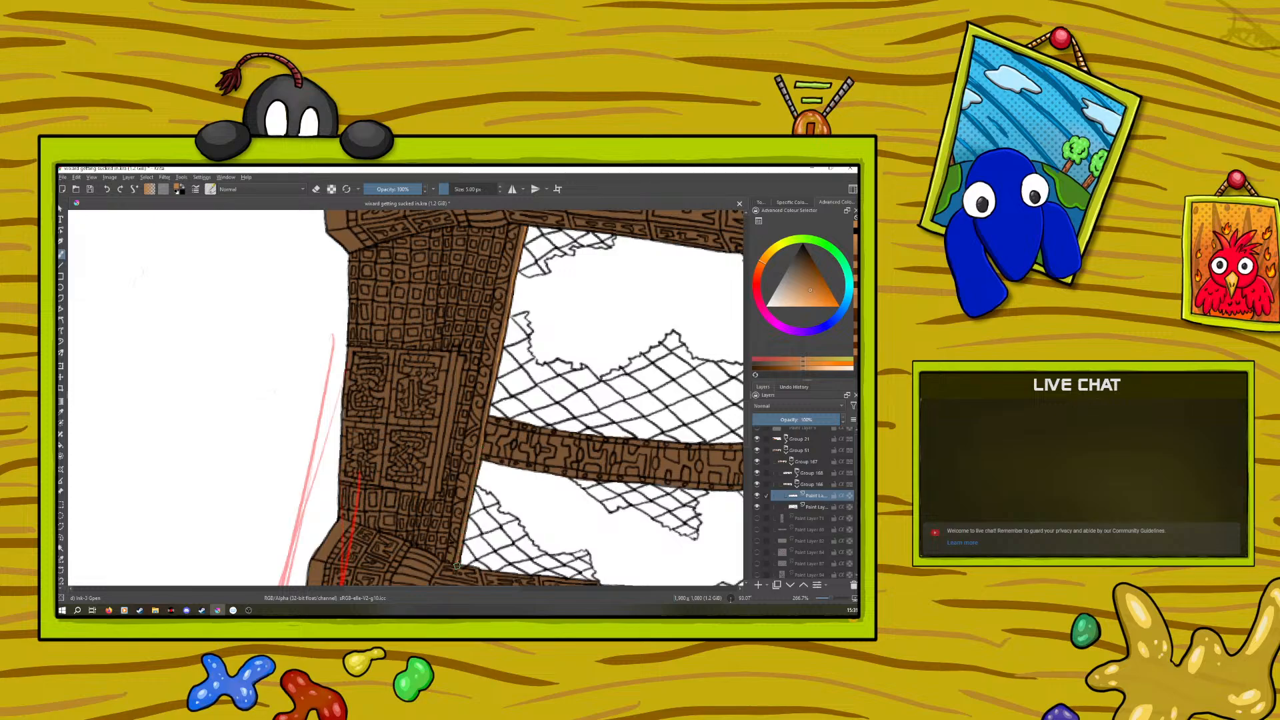
Sample the dark brown shadow colour from the finished cabinet and shade along the carved wall rail between the columns
left_click_drag(747, 412, 750, 348)
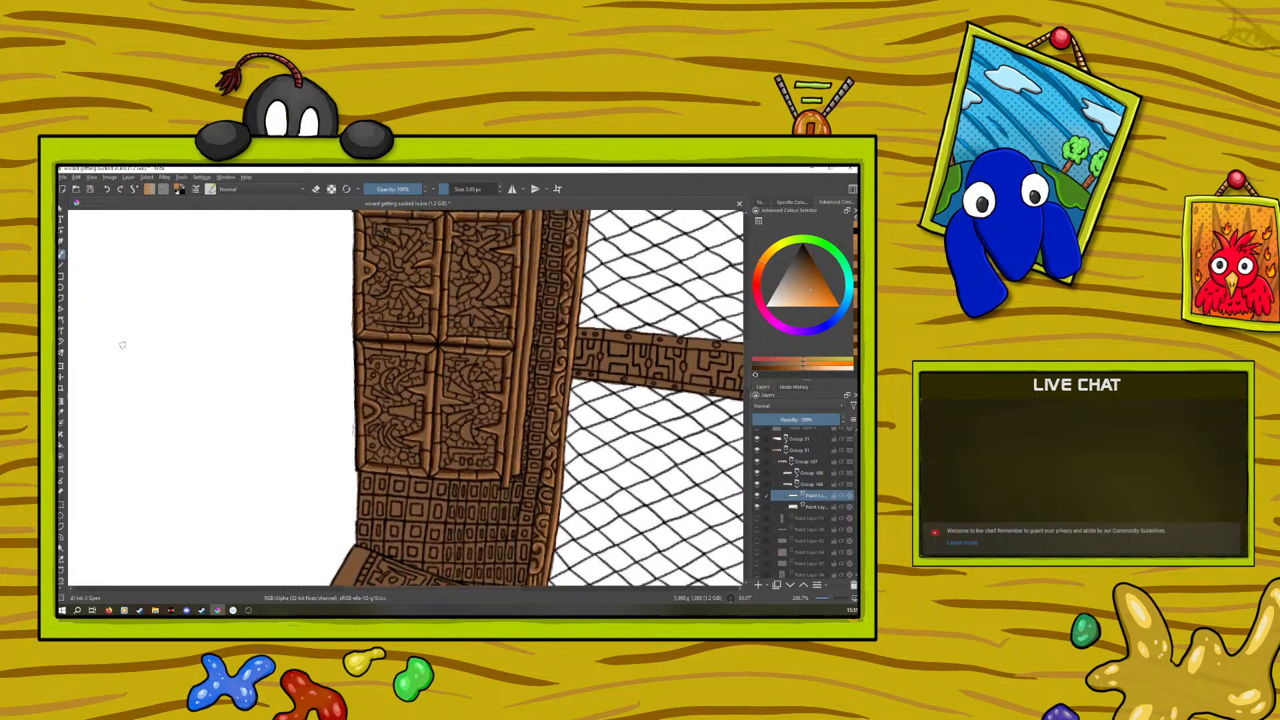
left_click(62, 412)
left_click(494, 424)
left_click(61, 257)
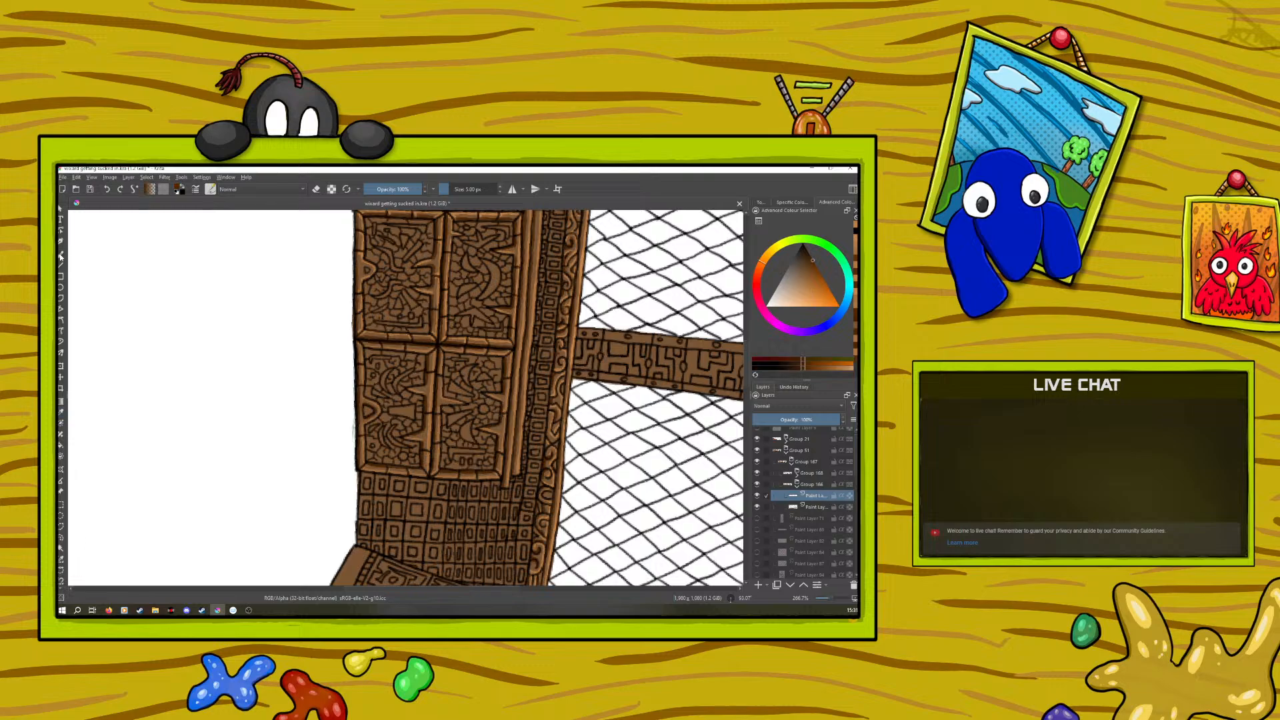
left_click_drag(746, 362, 748, 416)
left_click_drag(521, 268, 521, 270)
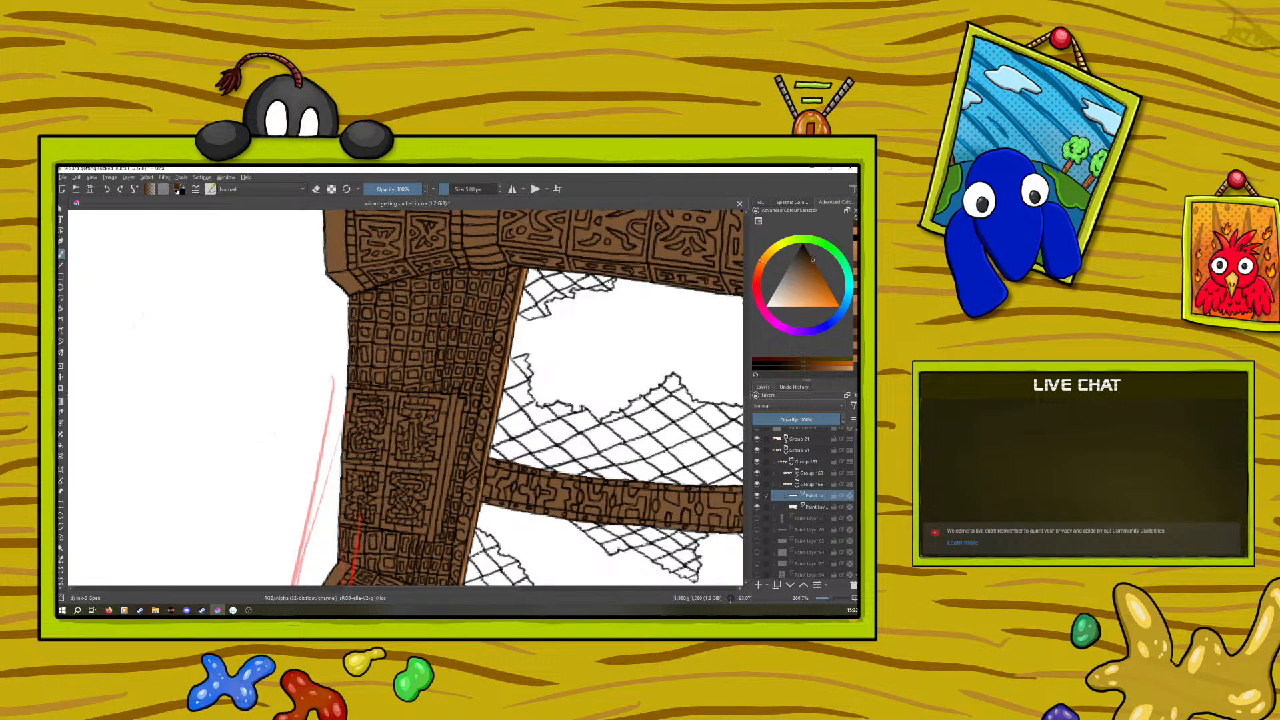
Sample the light orange-brown from the rail edge and paint highlights along the ledge of the cabinet between the columns
scroll(740, 400, "down", 3)
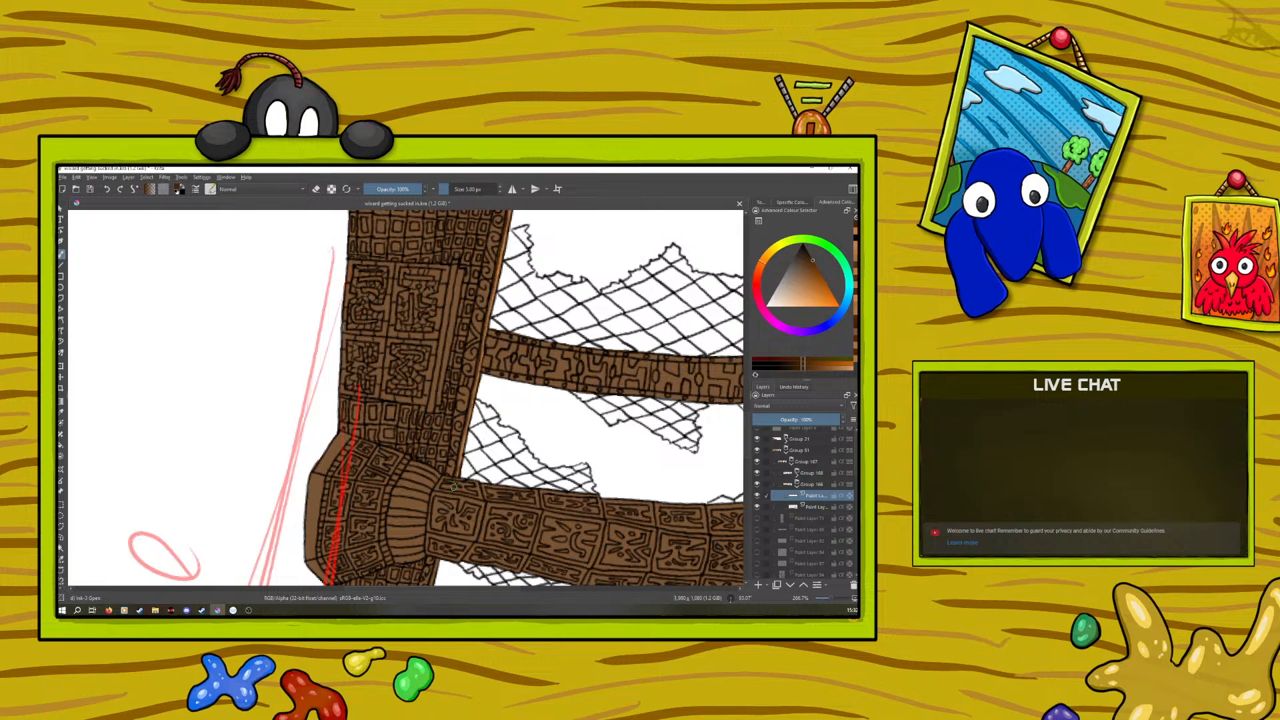
left_click(60, 412)
left_click(481, 380)
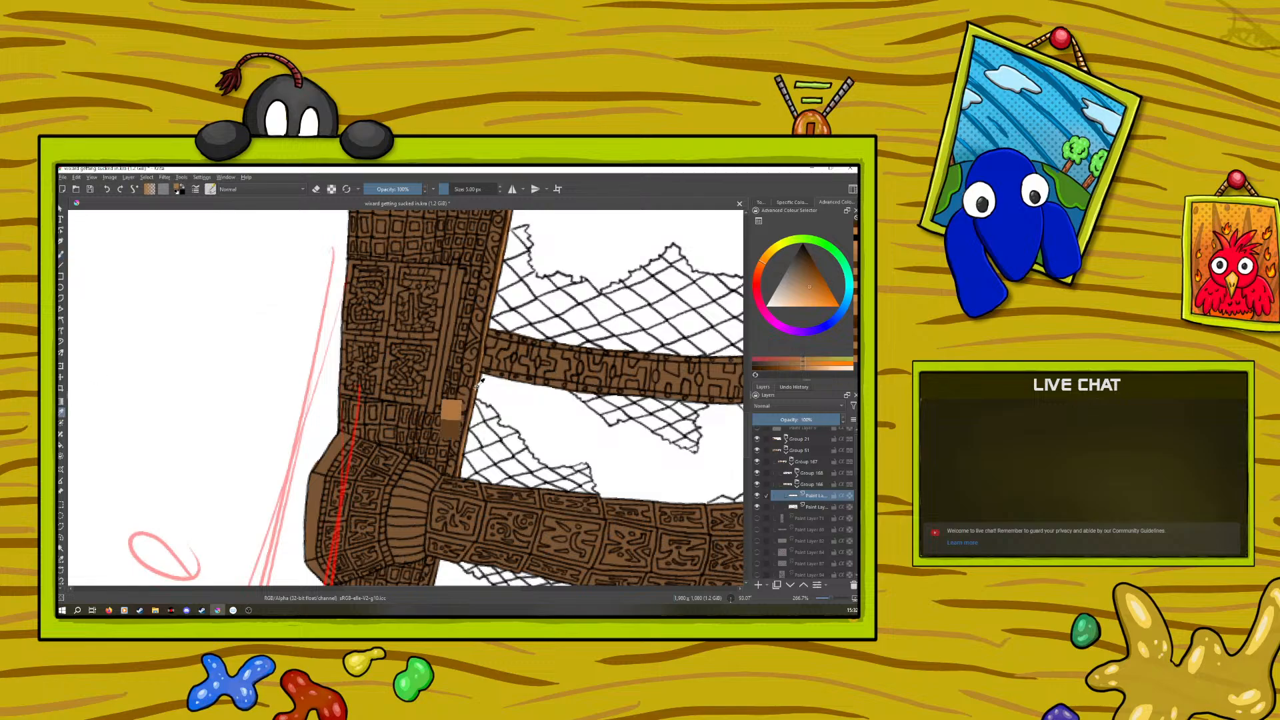
left_click(61, 256)
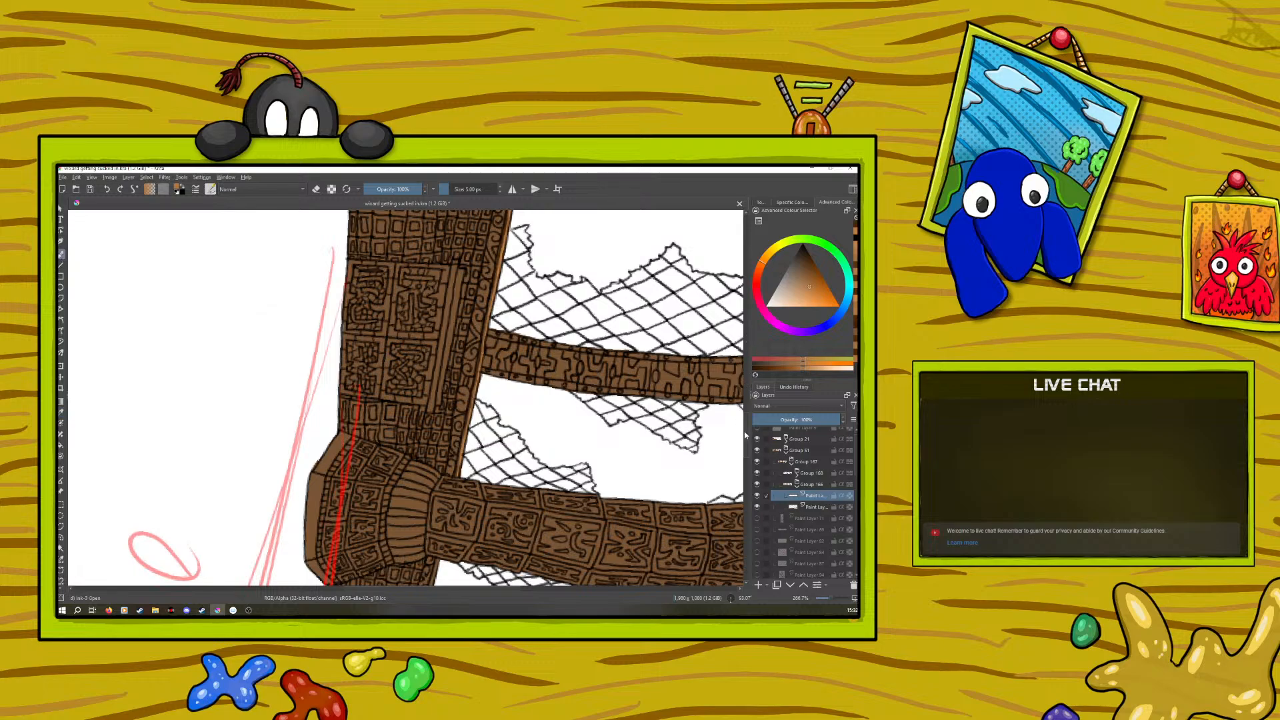
scroll(744, 431, "up", 2)
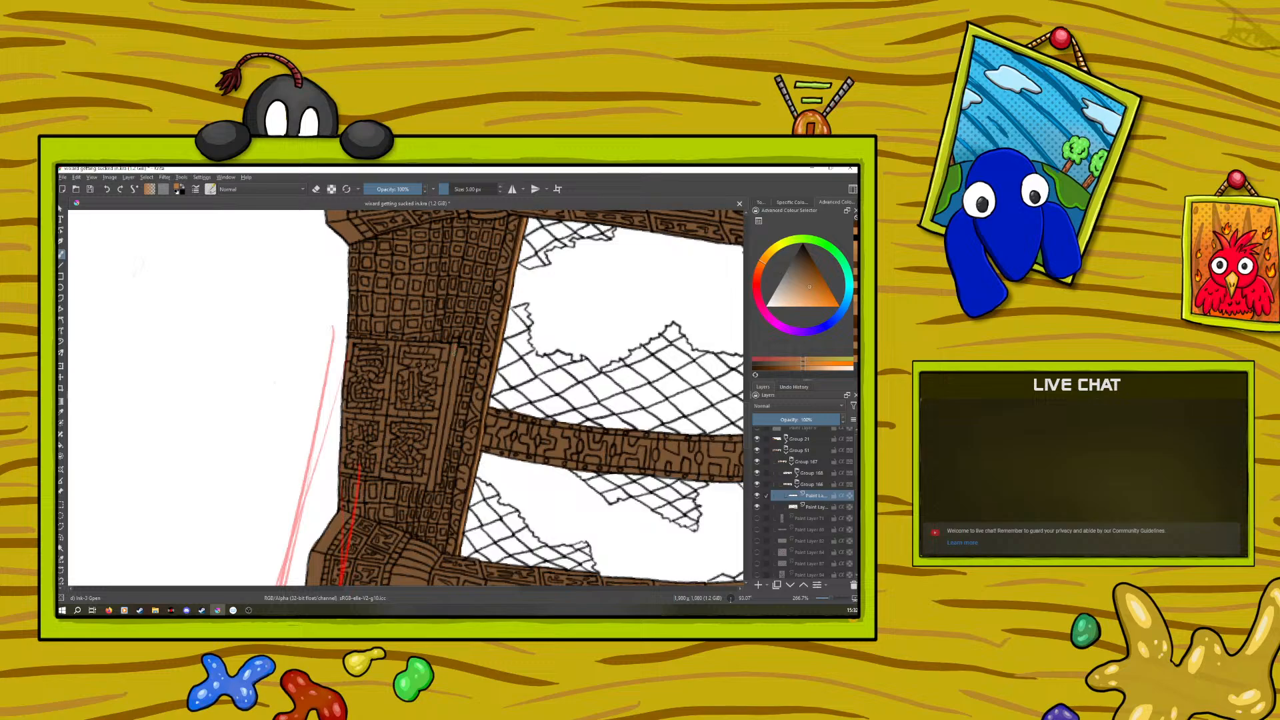
left_click_drag(444, 411, 439, 444)
left_click_drag(459, 367, 446, 434)
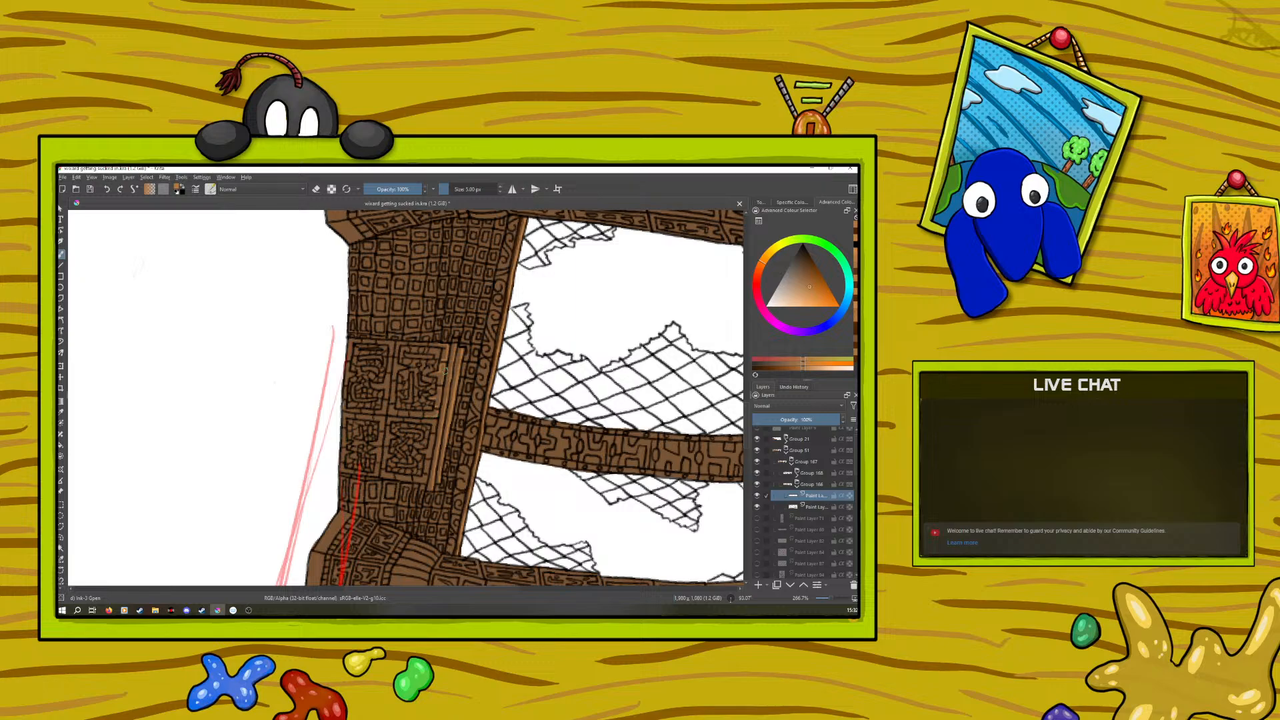
mouse_move(744, 418)
left_mouse_down()
mouse_move(746, 379)
mouse_move(755, 416)
left_mouse_up()
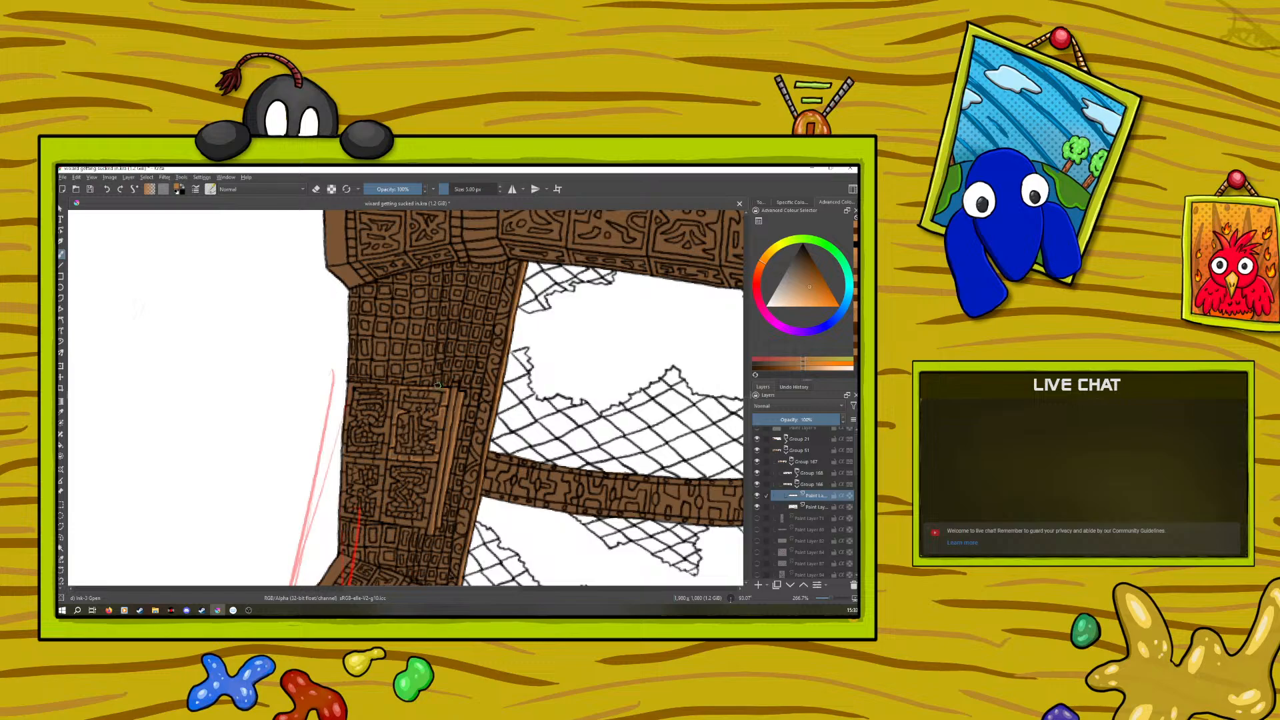
Sample the dark brown from the rail and paint shadows along the ledge of the cabinet between the columns
left_click(60, 412)
left_click(484, 475)
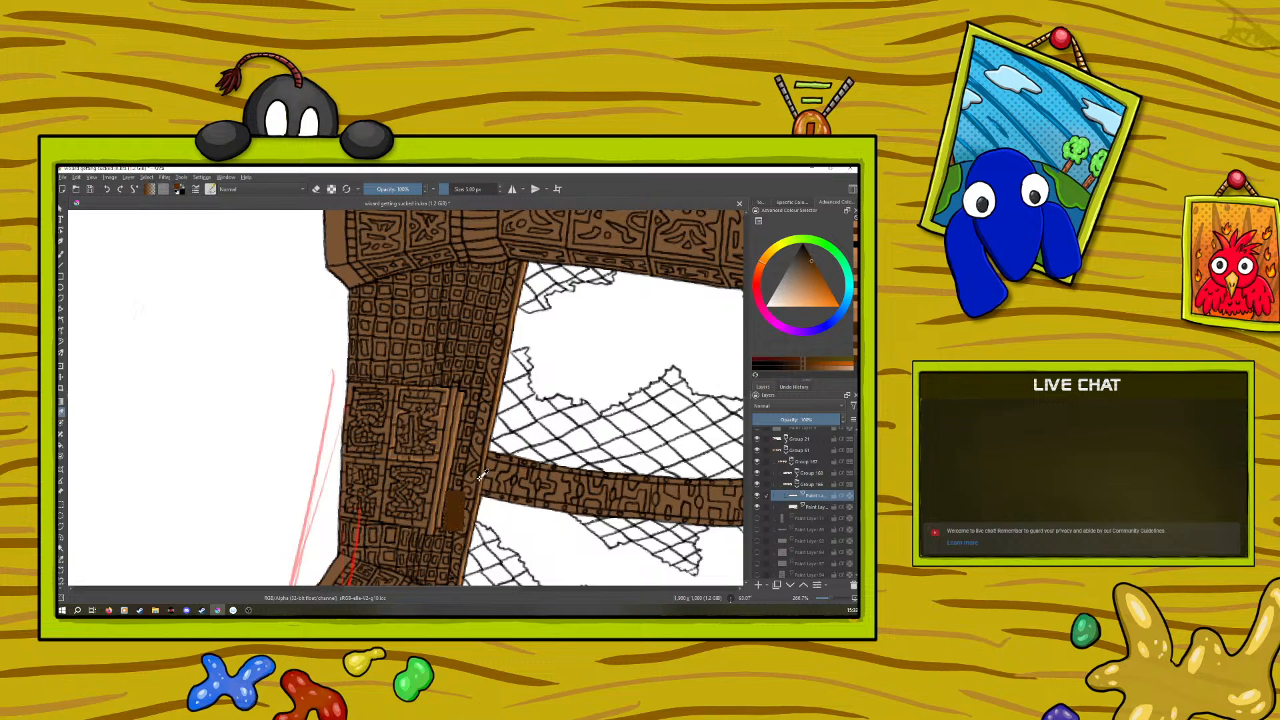
left_click(61, 254)
left_click_drag(432, 420, 429, 420)
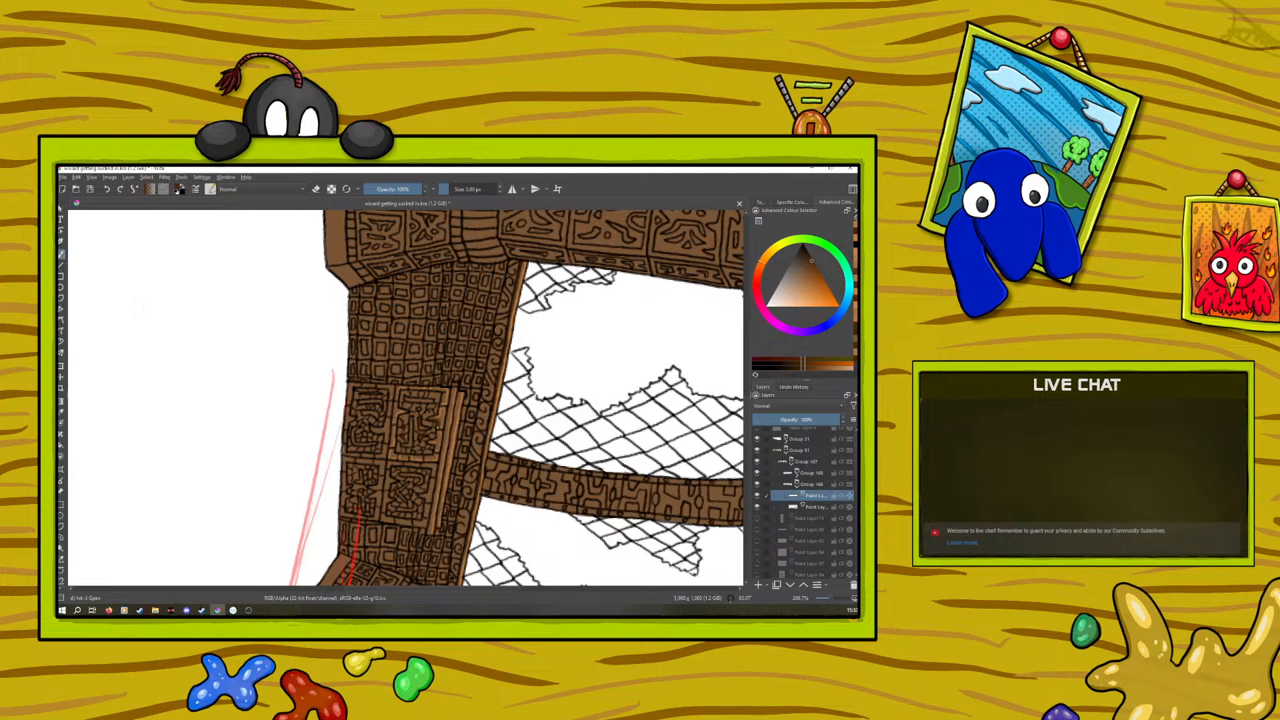
left_click_drag(434, 439, 427, 447)
left_click_drag(436, 444, 434, 449)
right_click(392, 420)
left_click(484, 384)
left_click_drag(490, 371, 369, 281)
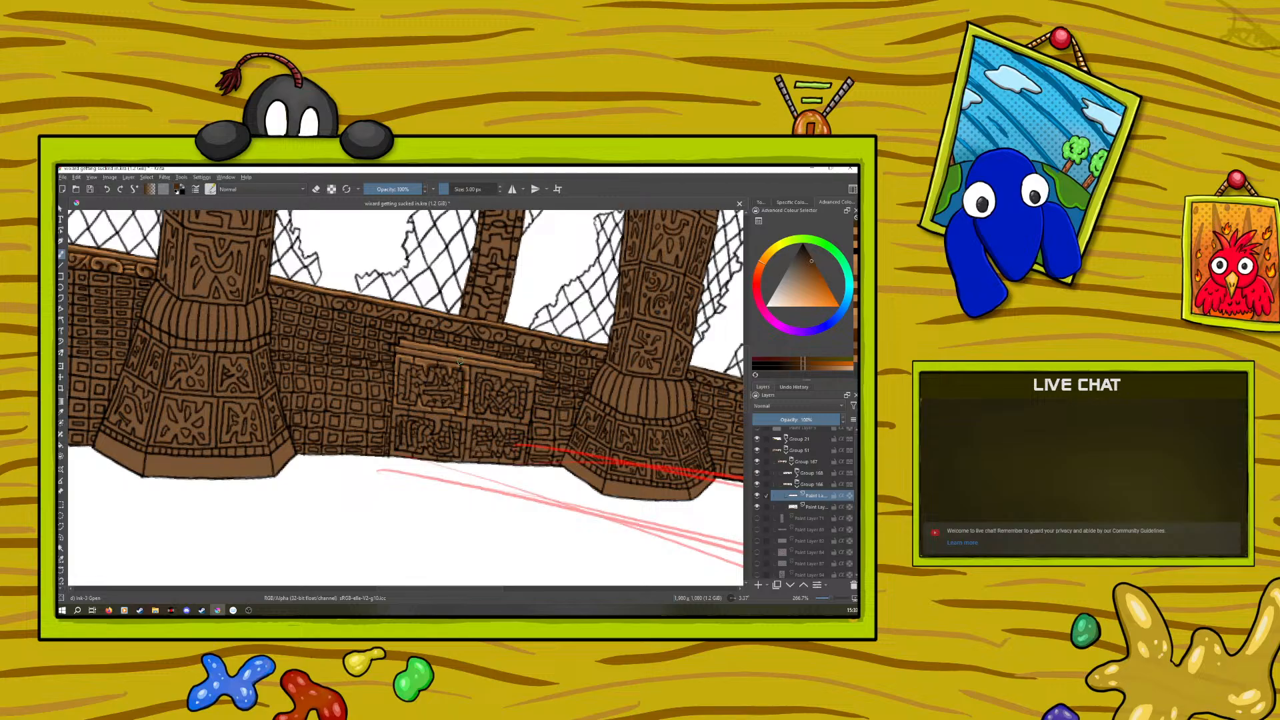
right_click(396, 377)
left_click_drag(369, 328, 444, 393)
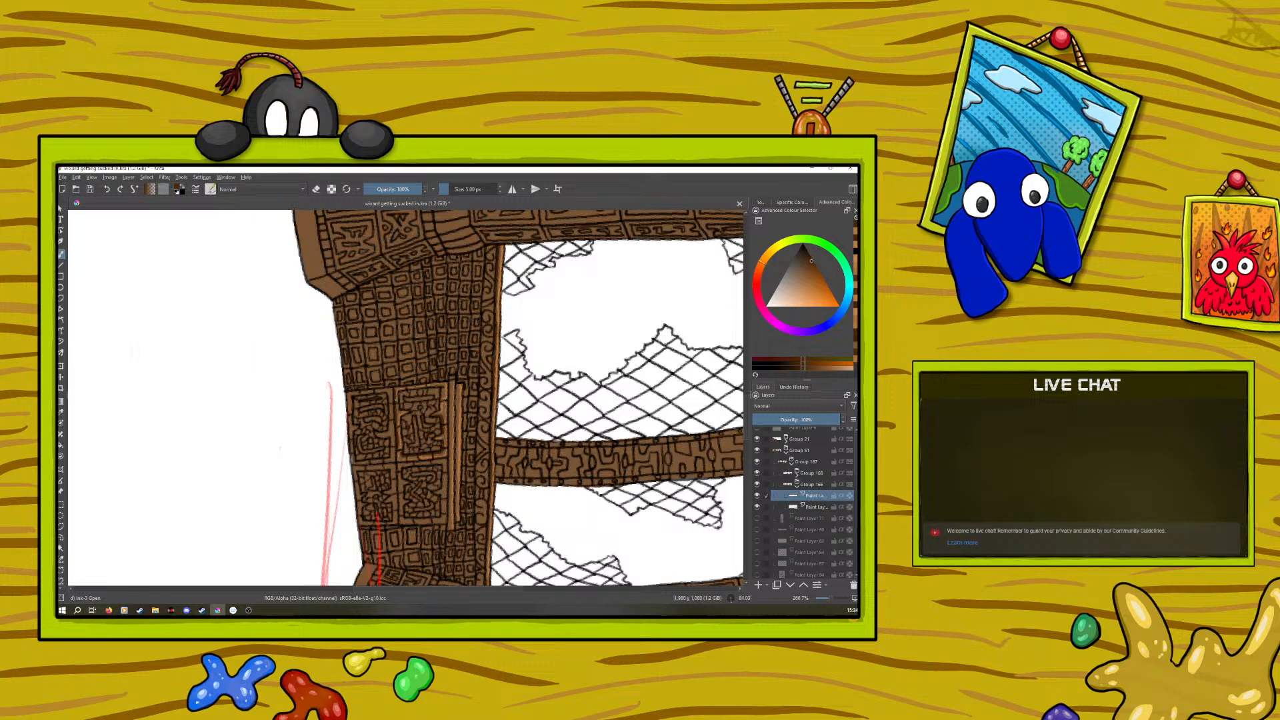
Sample the light orange-brown from the cabinet's ledge and return to the brush for its highlights
right_click(391, 394)
right_click(410, 290)
right_click(402, 366)
right_click(402, 365)
left_click_drag(830, 600, 830, 601)
right_click(390, 466)
left_click(240, 331)
key("p")
left_click(452, 390)
key("b")
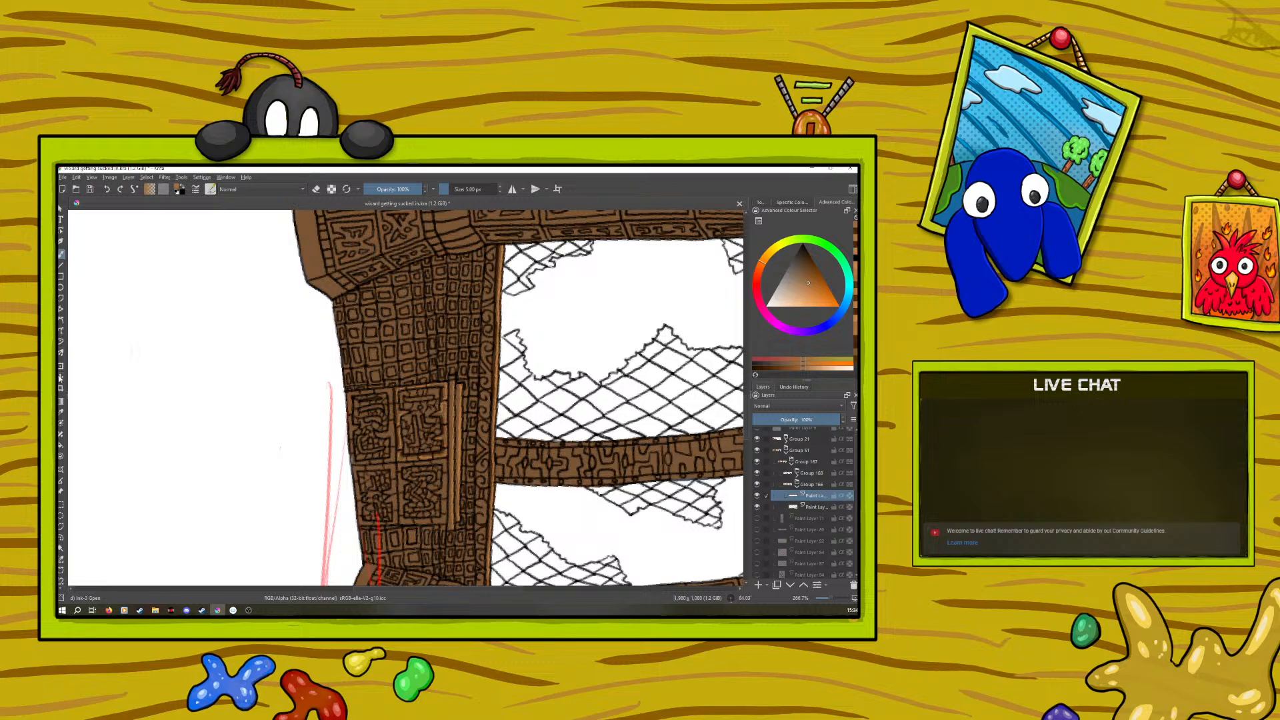
Sample the dark brown beside the cabinet's ledge and deepen the shadows where the ledge meets the carved panels
left_click(62, 412)
left_click(448, 412)
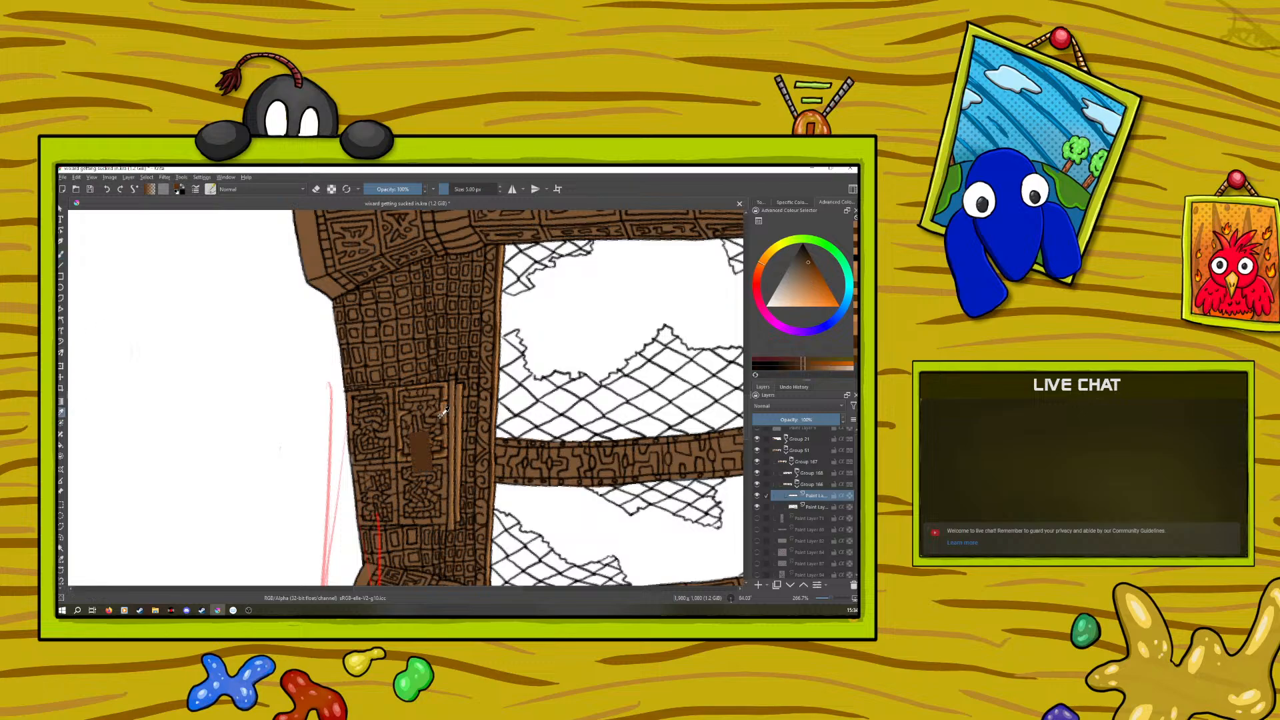
left_click(62, 254)
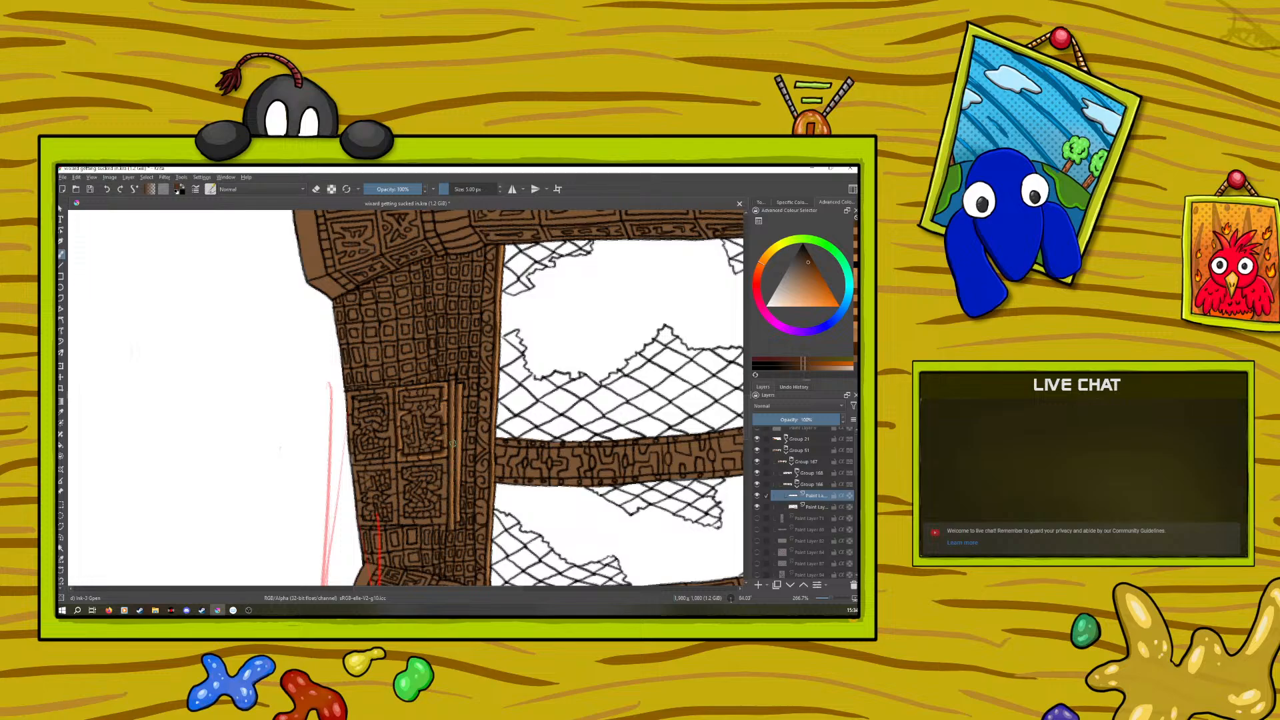
left_click(827, 598)
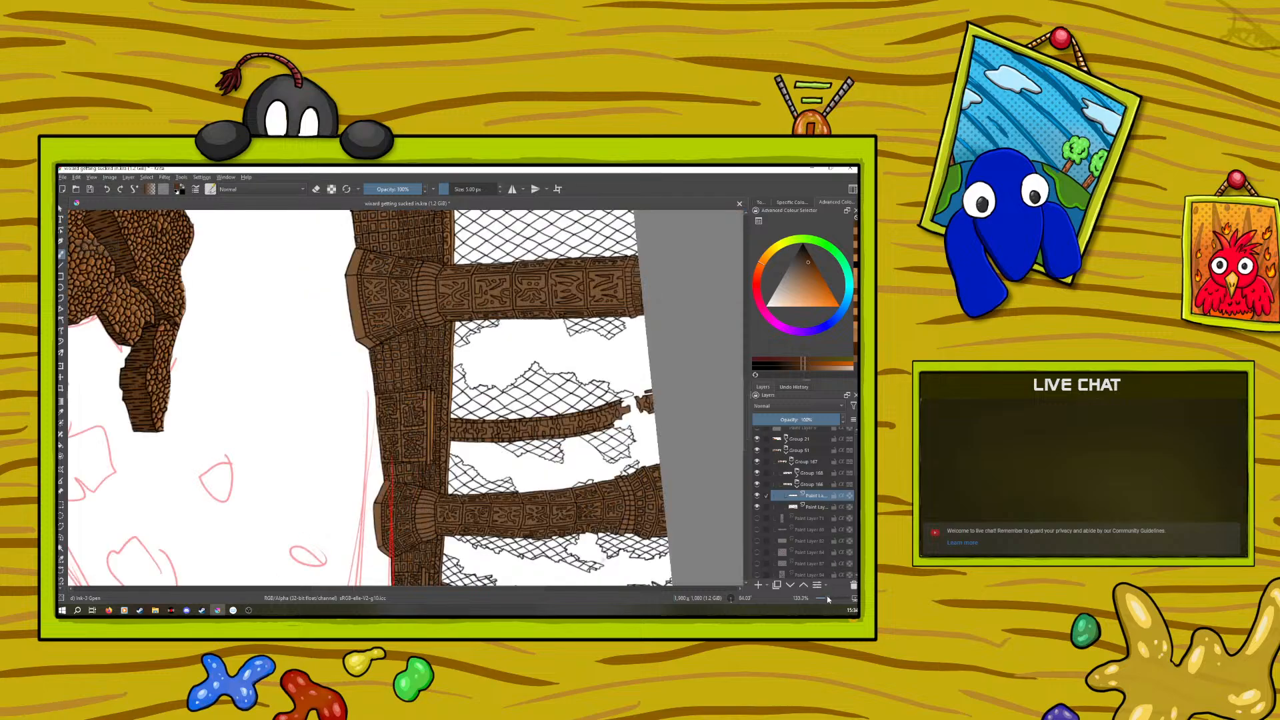
left_click(825, 598)
left_click(825, 599)
left_click(826, 599)
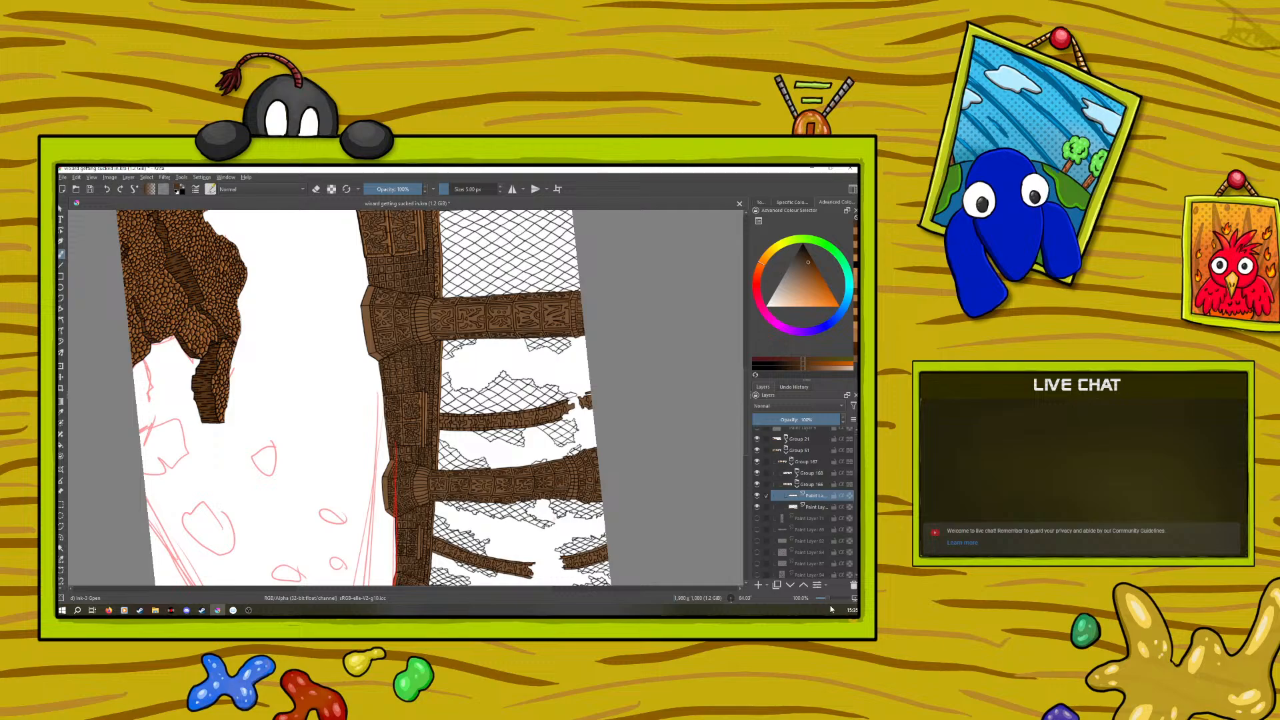
left_click_drag(824, 599, 834, 599)
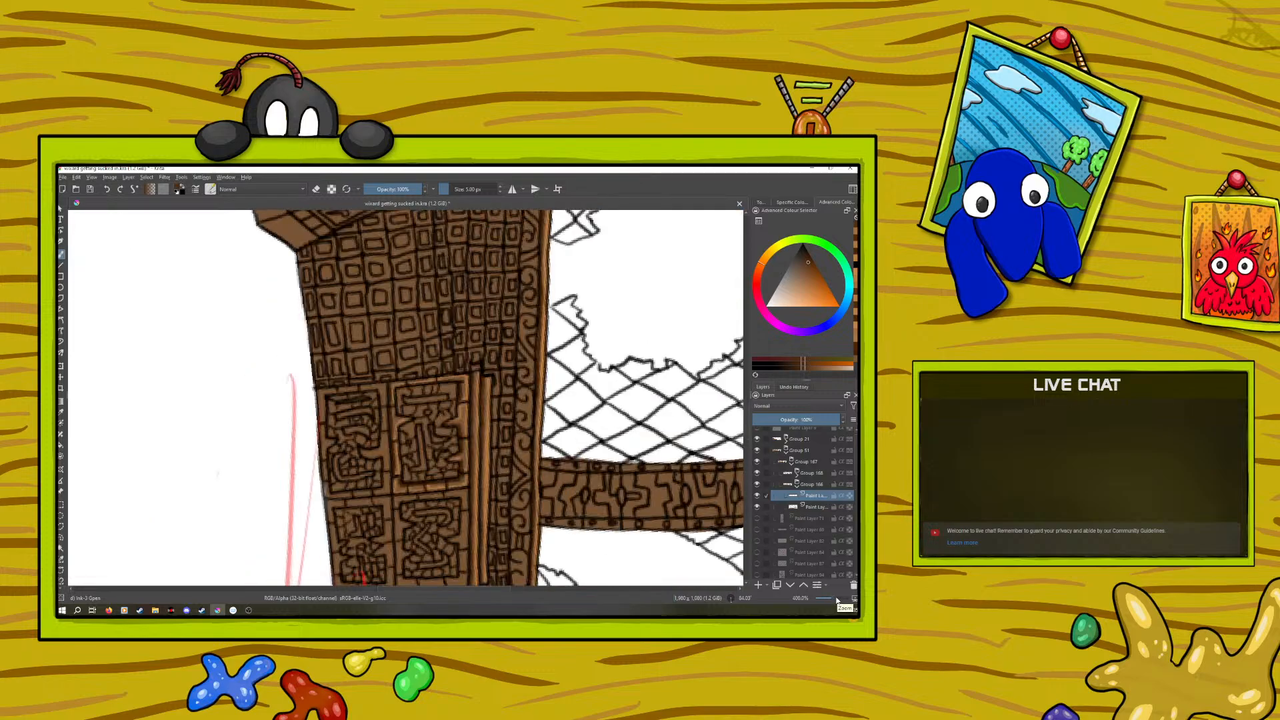
Sample the light orange-brown from the ledge and highlight the frames of the cabinet's carved panels
left_click(61, 412)
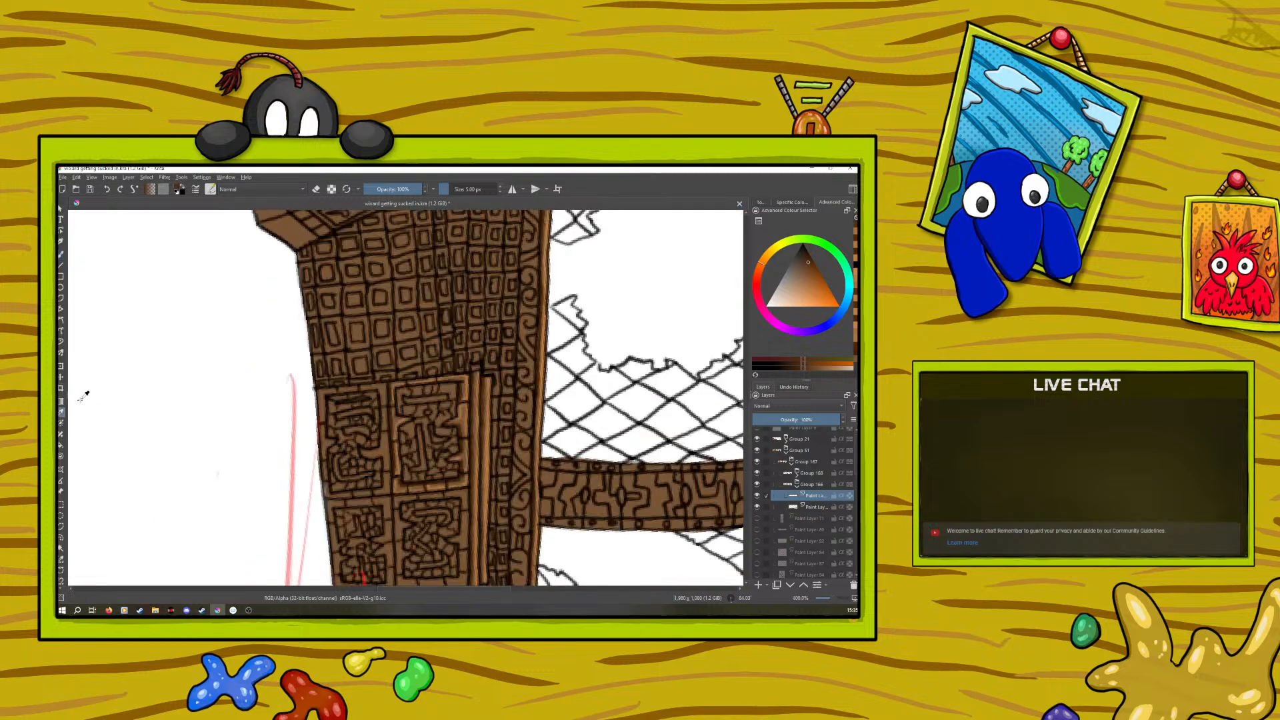
left_click(492, 453)
left_click(61, 254)
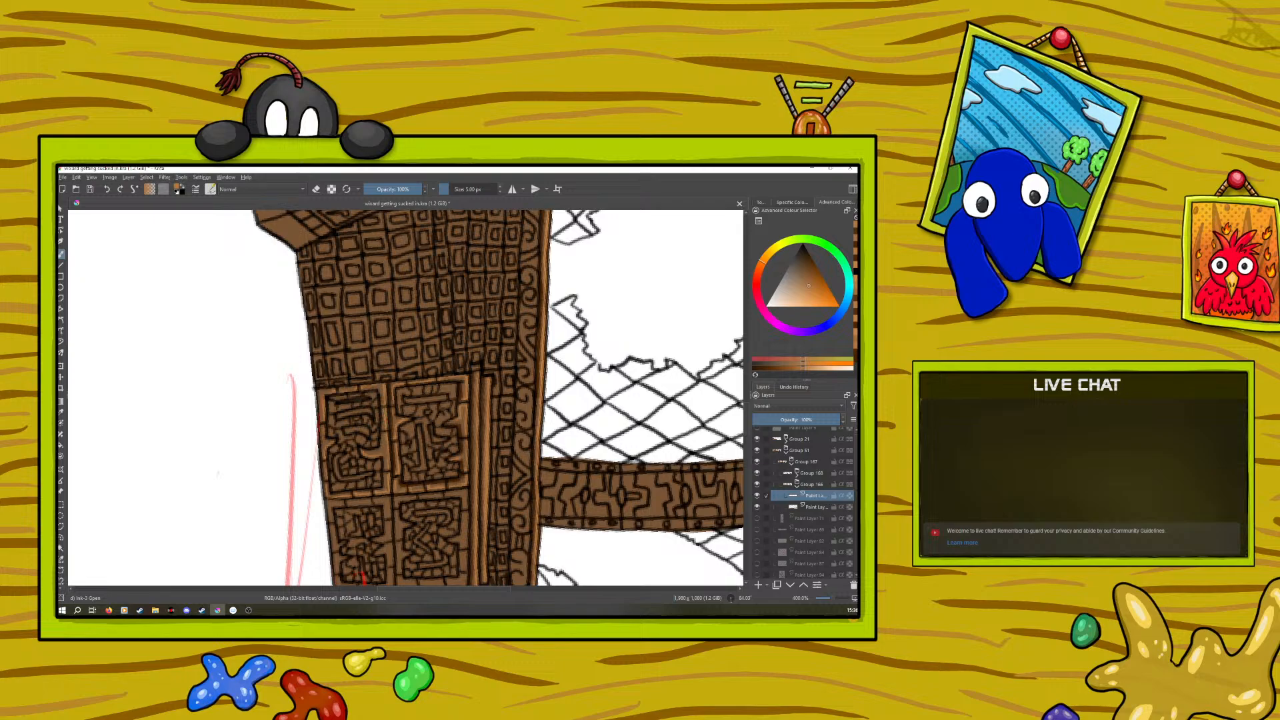
Sample the dark brown next to the panel frames and shade the carved panels on the cabinet
left_click(61, 412)
left_click(466, 419)
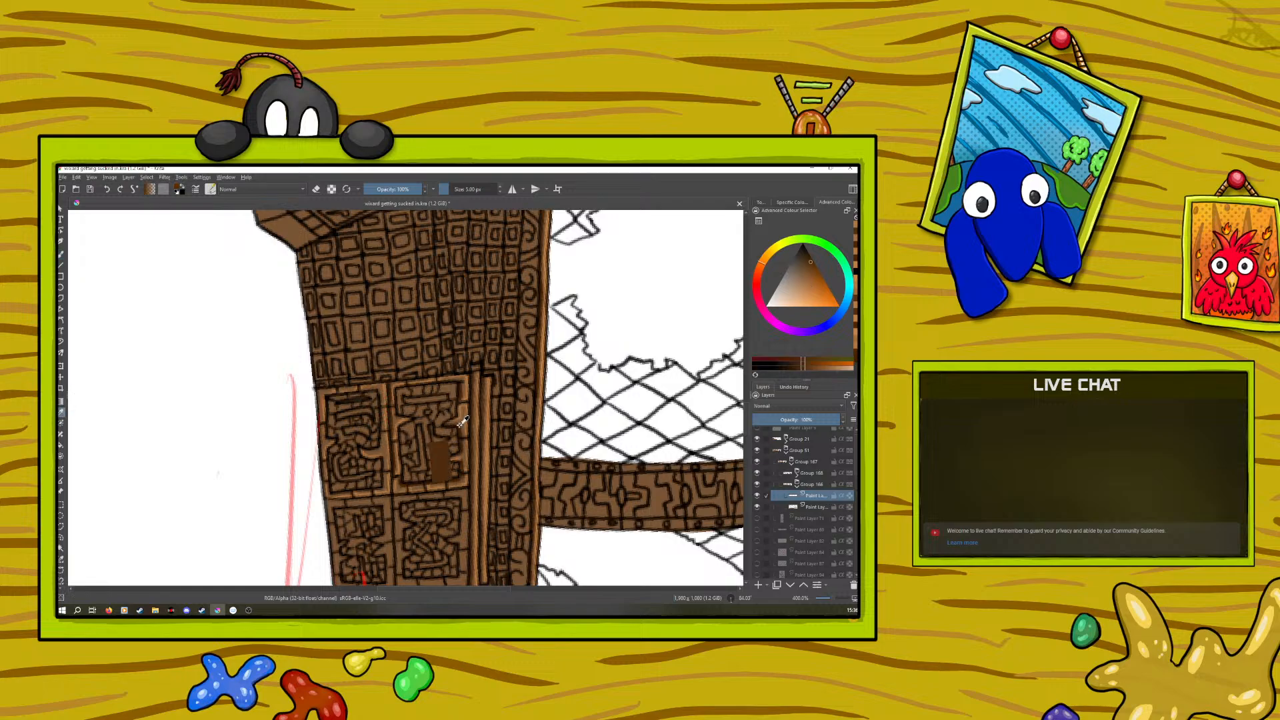
key("b")
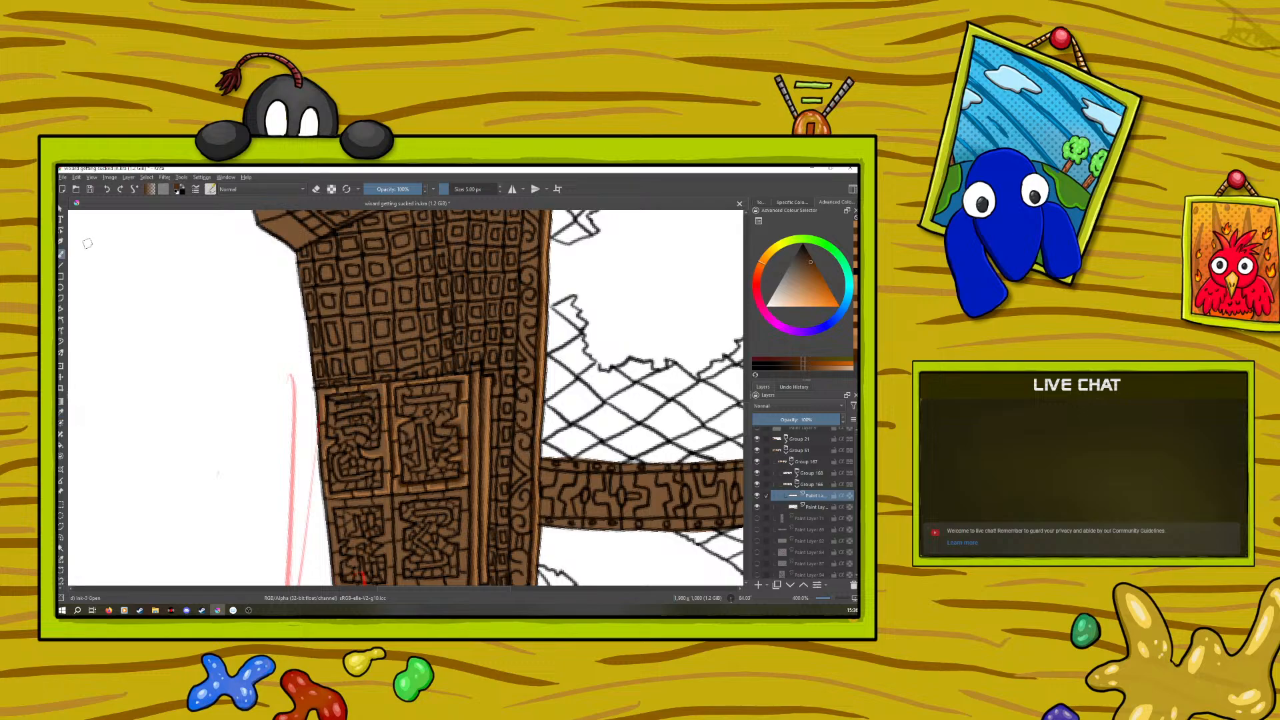
left_click_drag(368, 452, 381, 451)
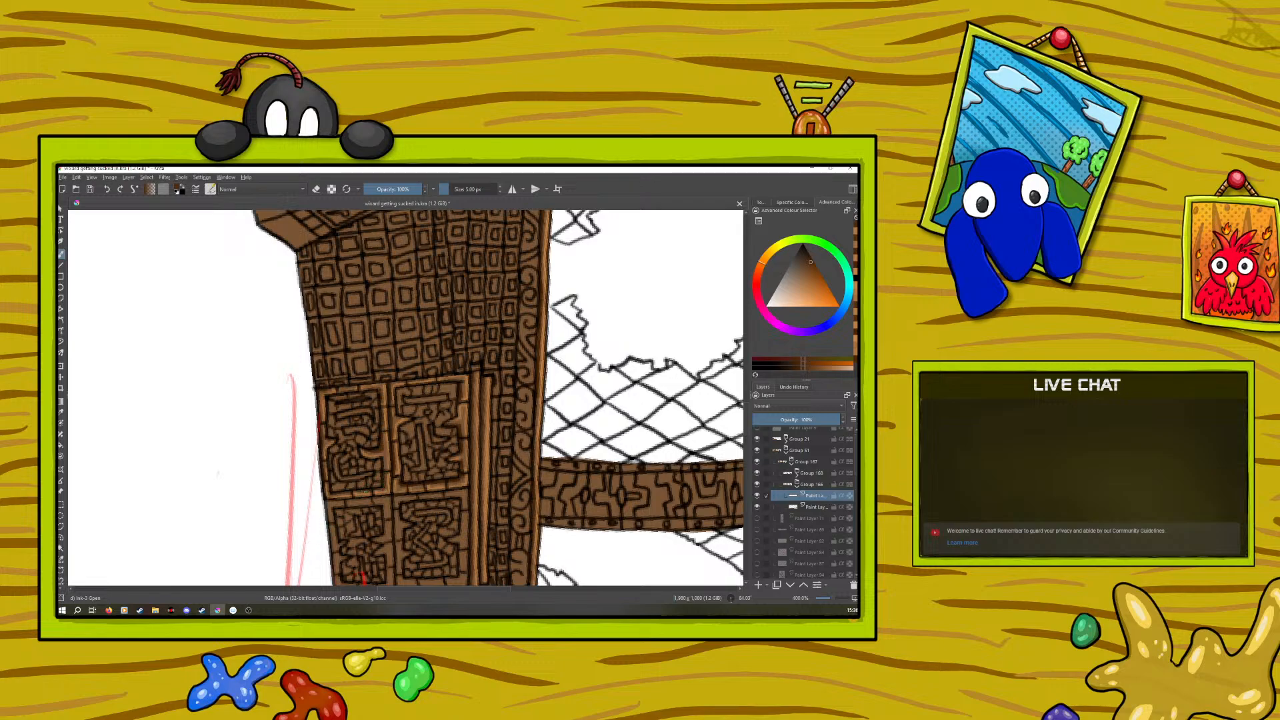
Sample the light orange-brown from the ledge again, highlight the cabinet's remaining panel frames and undo the last stroke
left_click_drag(831, 602, 831, 602)
left_click(60, 411)
left_click(489, 448)
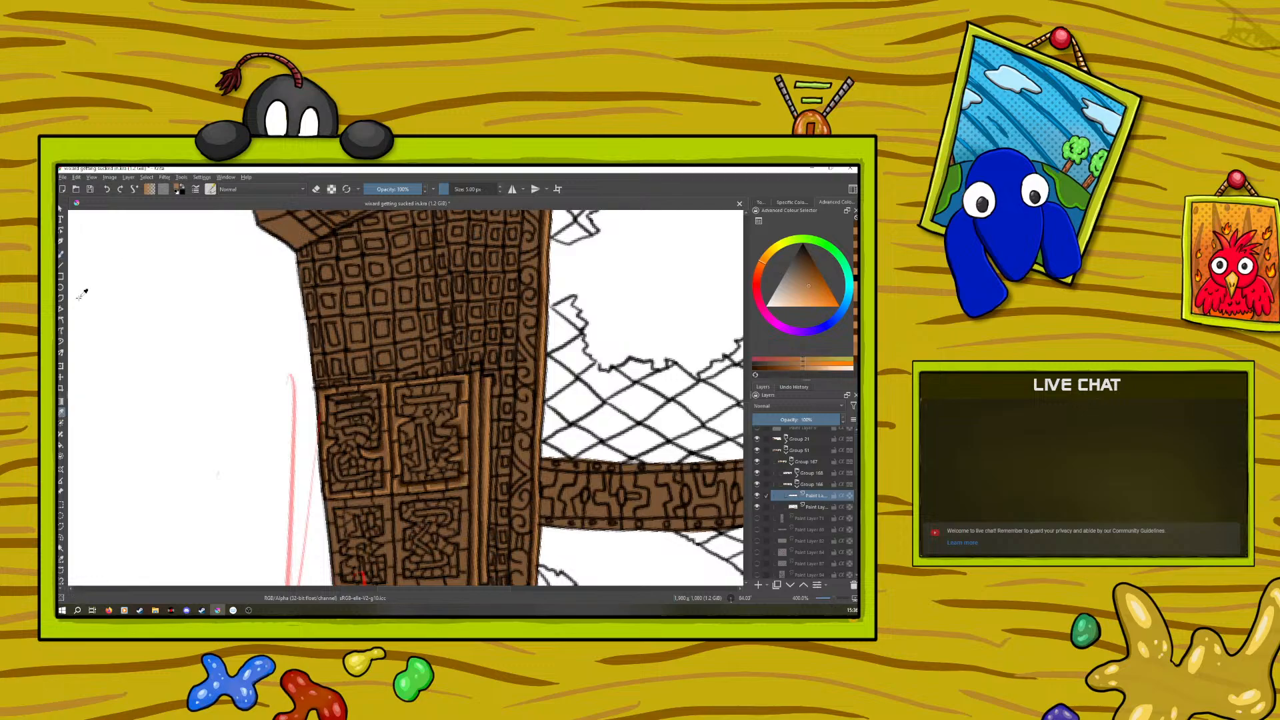
left_click(60, 254)
scroll(748, 424, "down", 3)
scroll(749, 424, "down", 1)
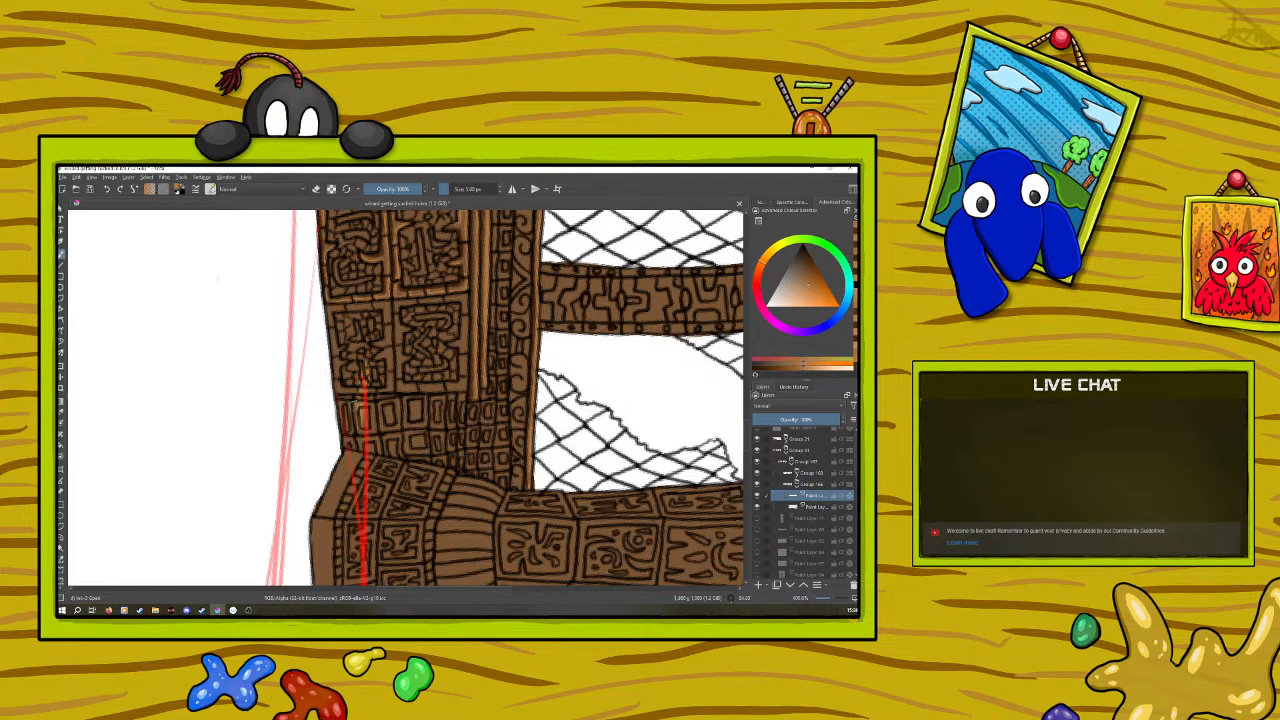
left_click(107, 189)
left_click_drag(857, 464, 856, 463)
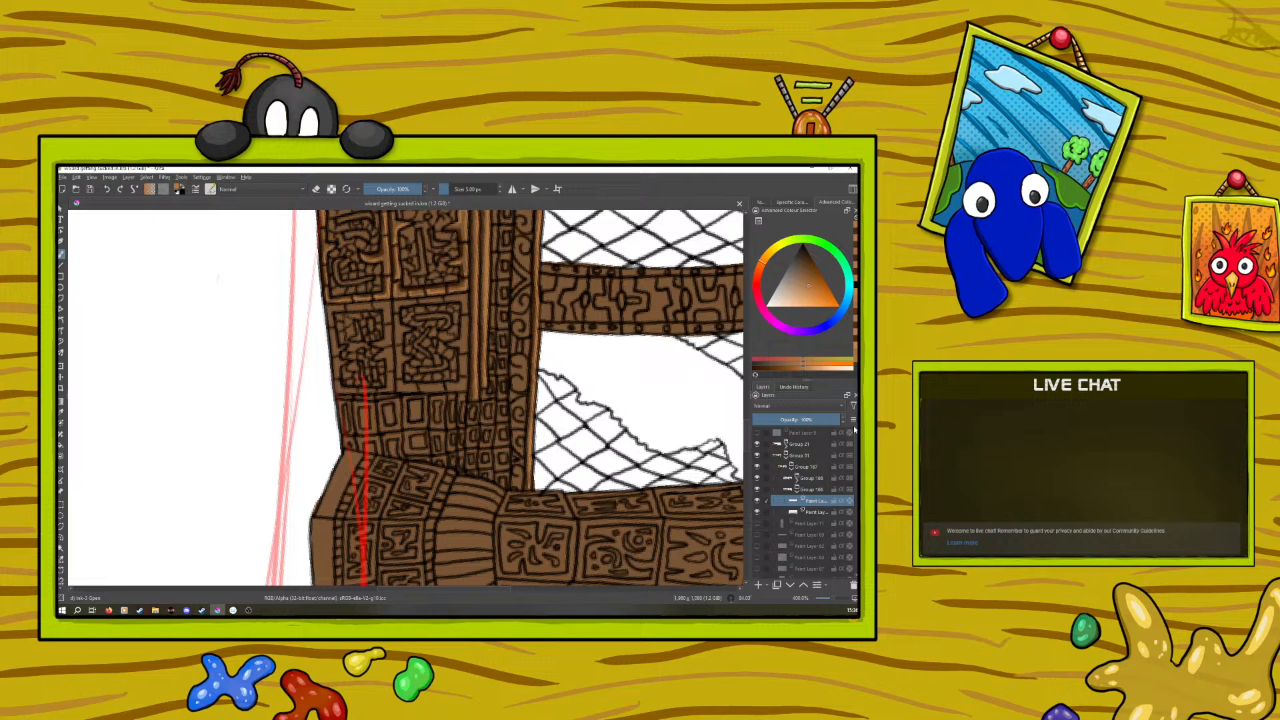
Toggle the top layer groups on and off and expand Group 21 to look for the layer holding the red sketch lines
left_click(758, 455)
left_click(758, 457)
left_click(758, 444)
left_click(758, 445)
left_click(785, 443)
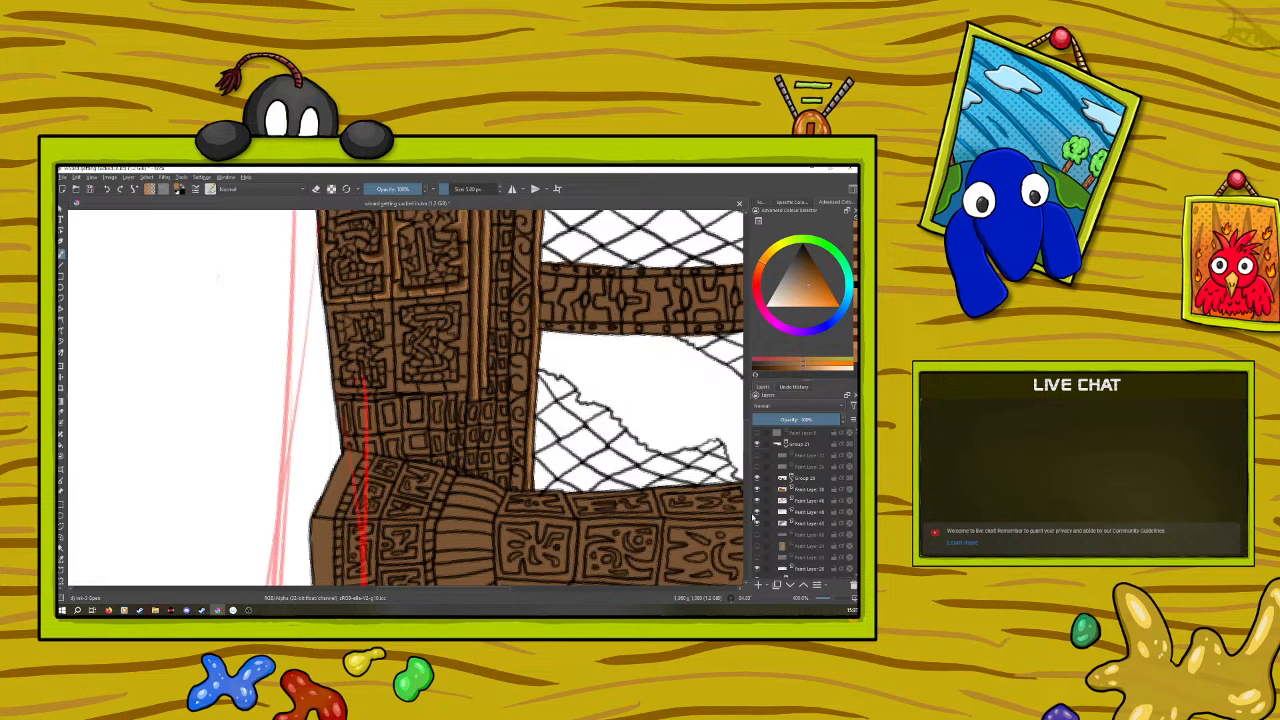
left_click(757, 500)
scroll(826, 598, "down", 6)
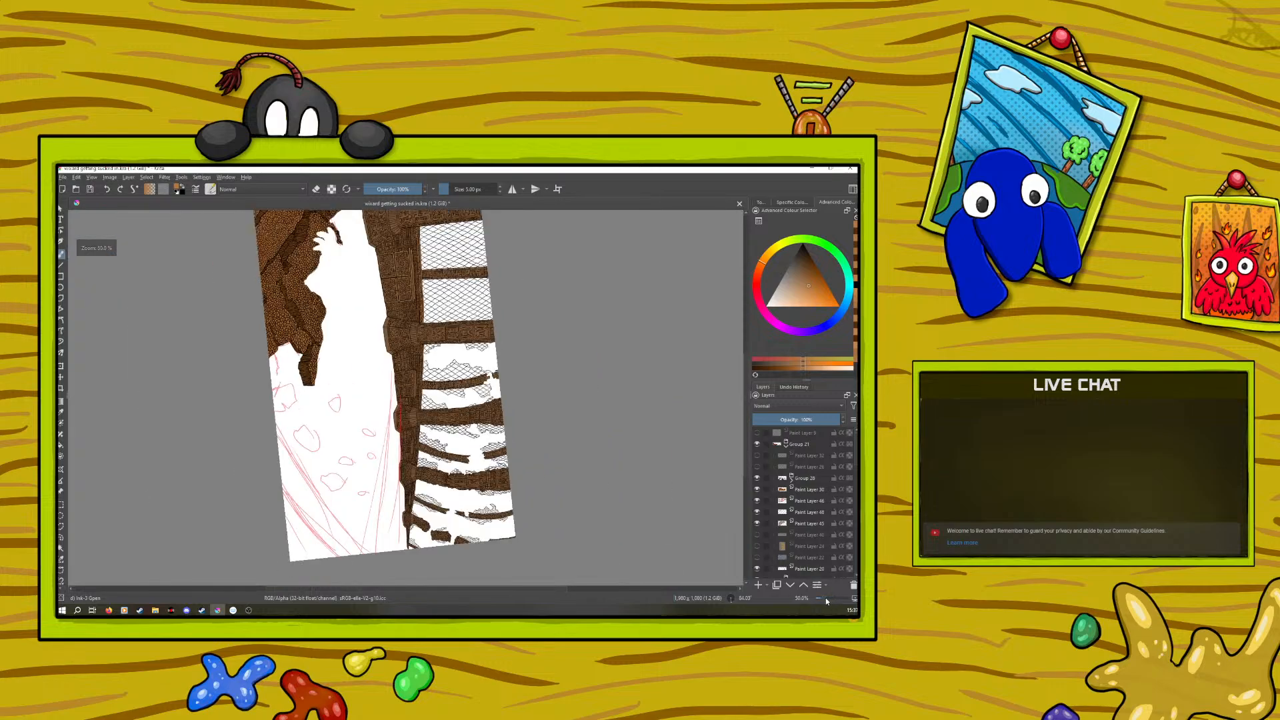
scroll(826, 597, "up", 1)
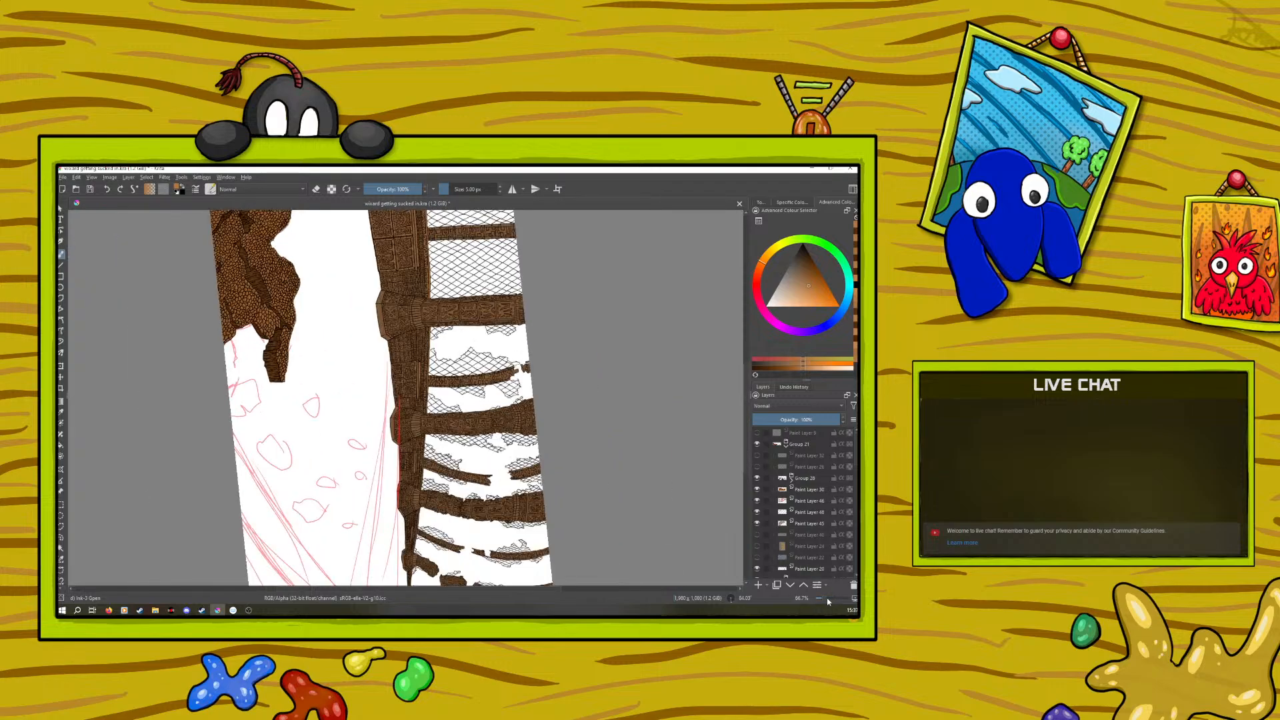
Test the visibility of the layers in Group 21, hide the one with the red sketch lines and collapse the group
left_click(757, 524)
left_click(757, 524)
left_click(756, 512)
left_click(757, 511)
left_click(757, 501)
left_click(757, 500)
left_click(756, 568)
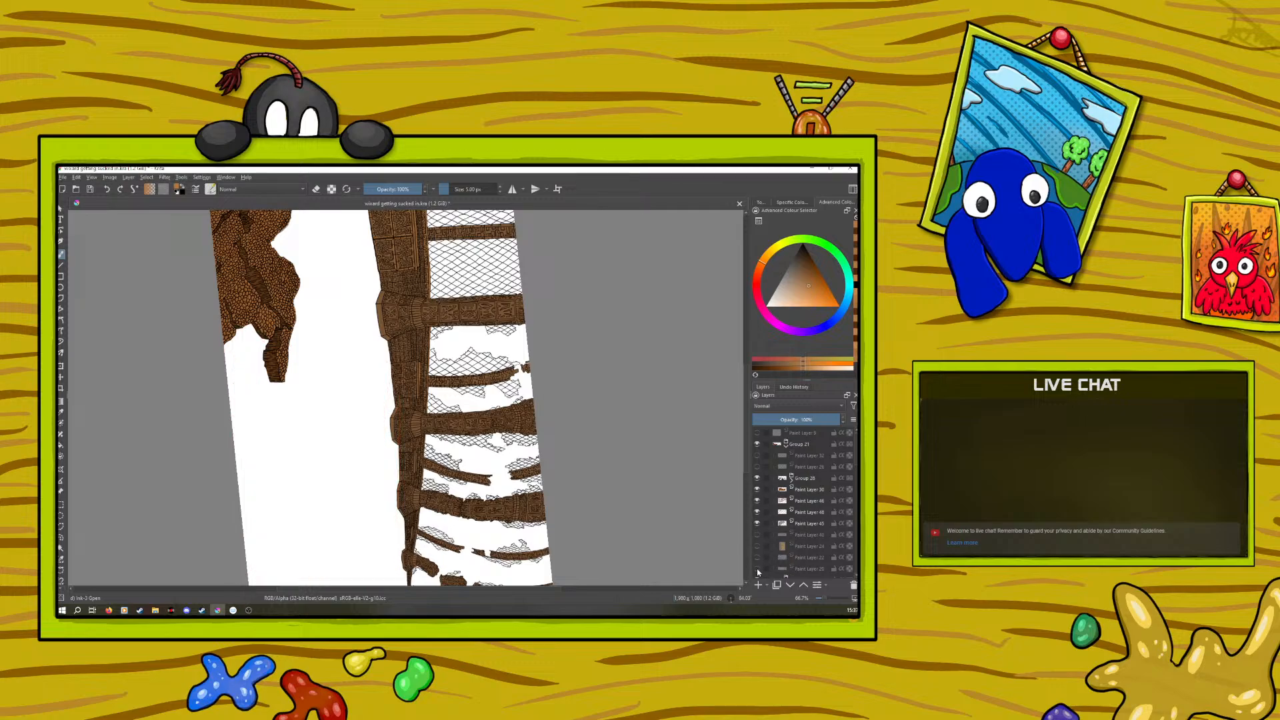
left_click(757, 569)
left_click(757, 570)
left_click(785, 443)
left_click_drag(824, 599, 837, 601)
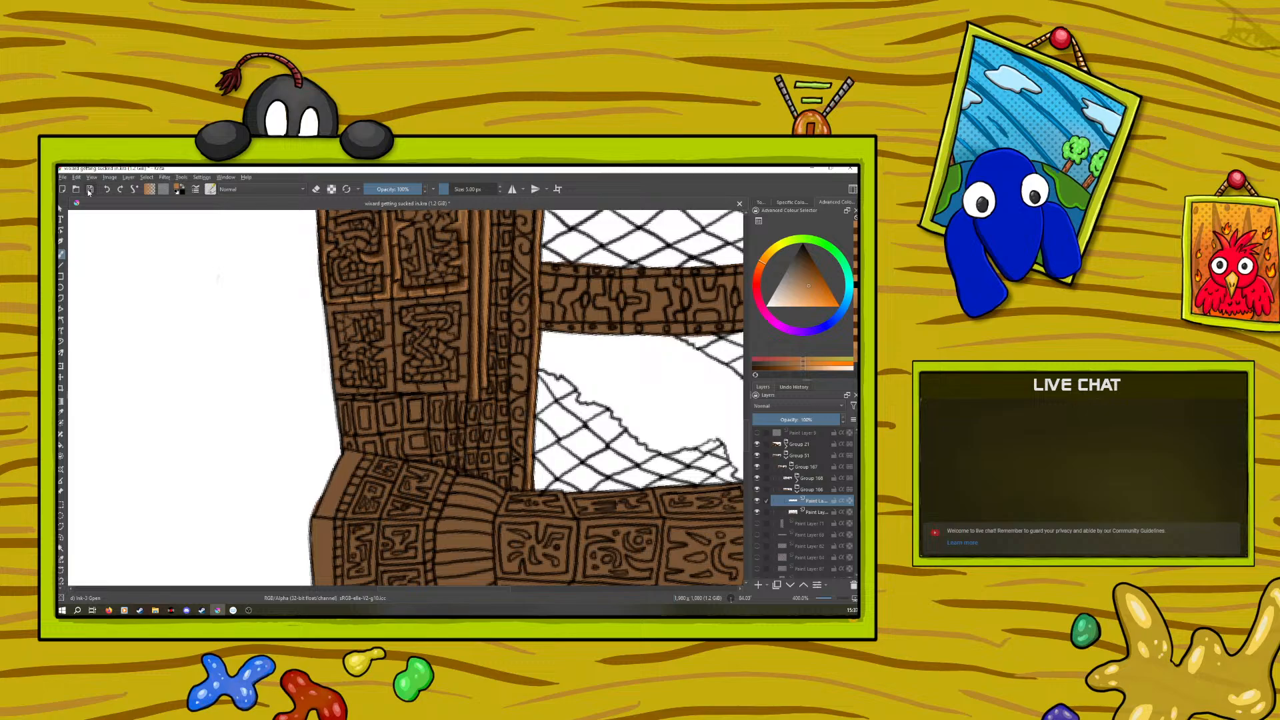
Save the illustration, then save a second copy over the existing wizard getting sucked in2.kra file
key("ctrl+s")
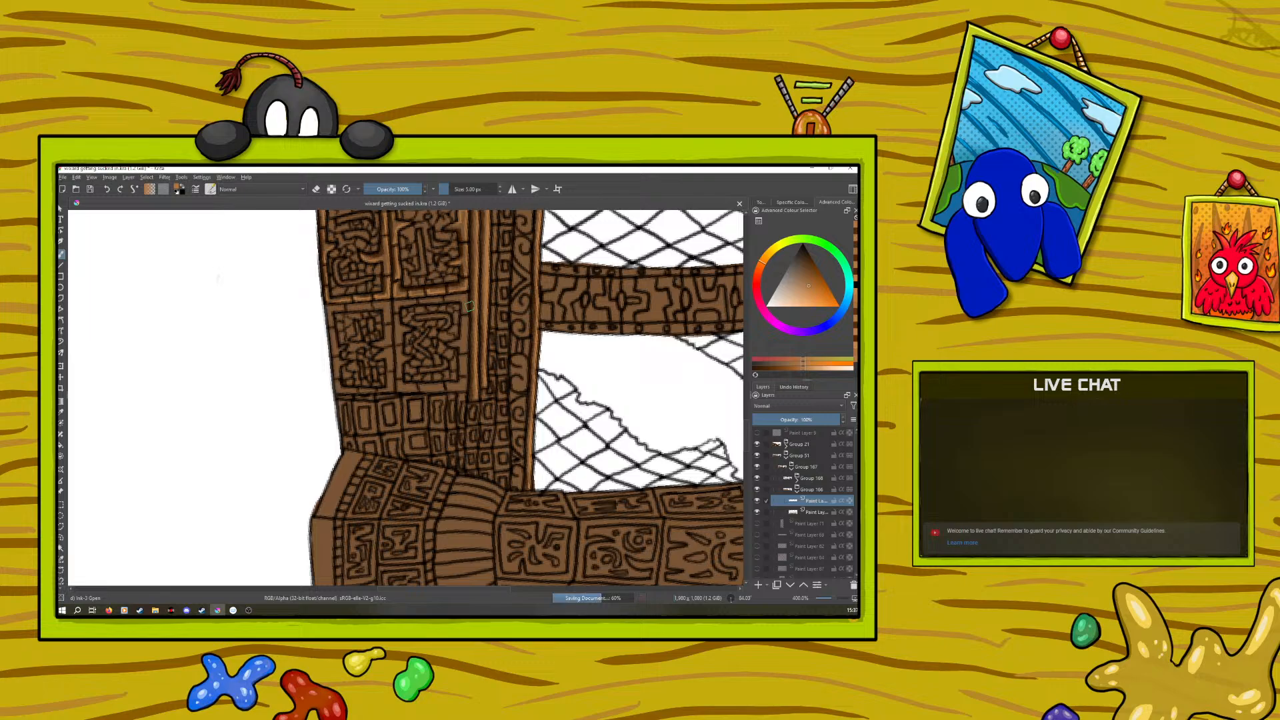
left_click(61, 177)
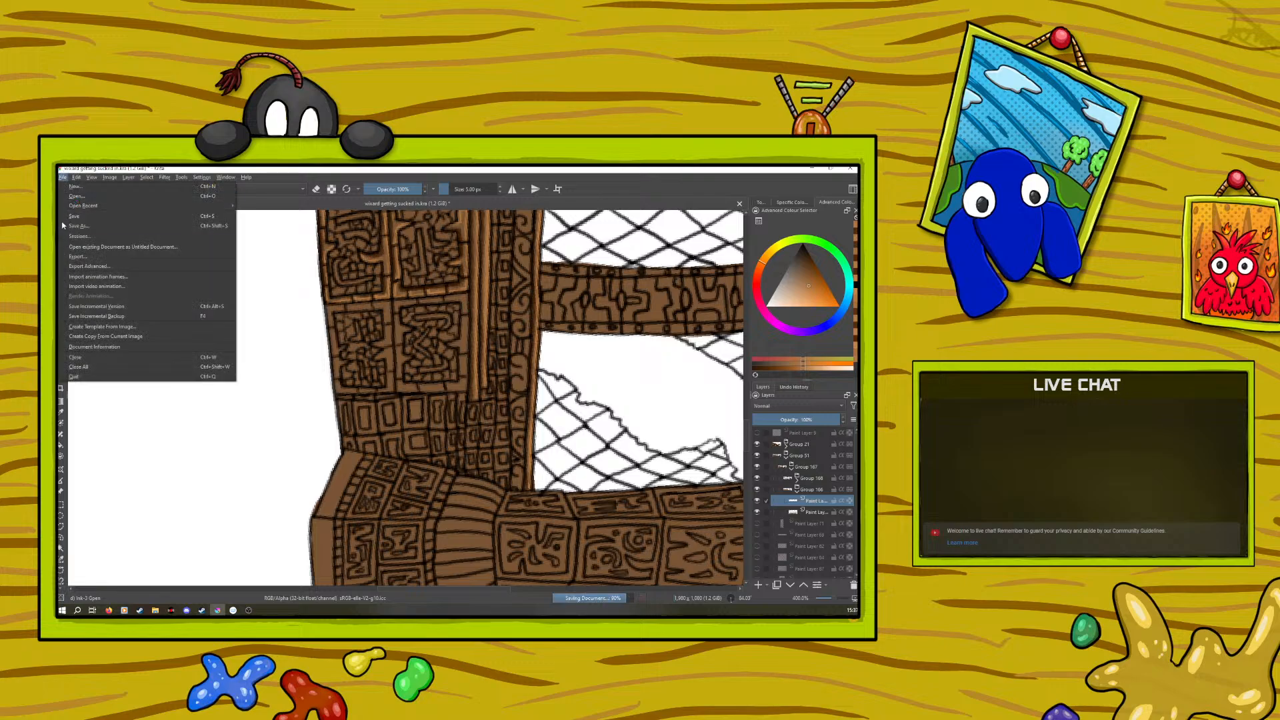
left_click(70, 226)
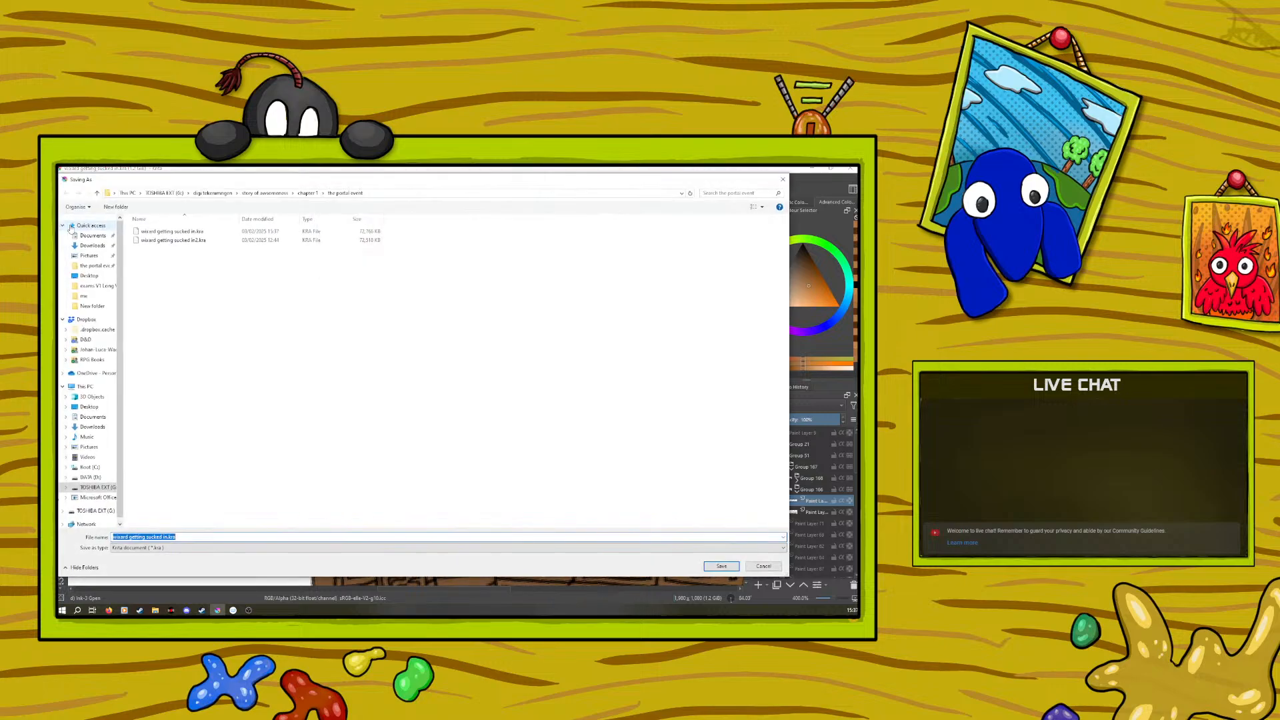
left_click(183, 240)
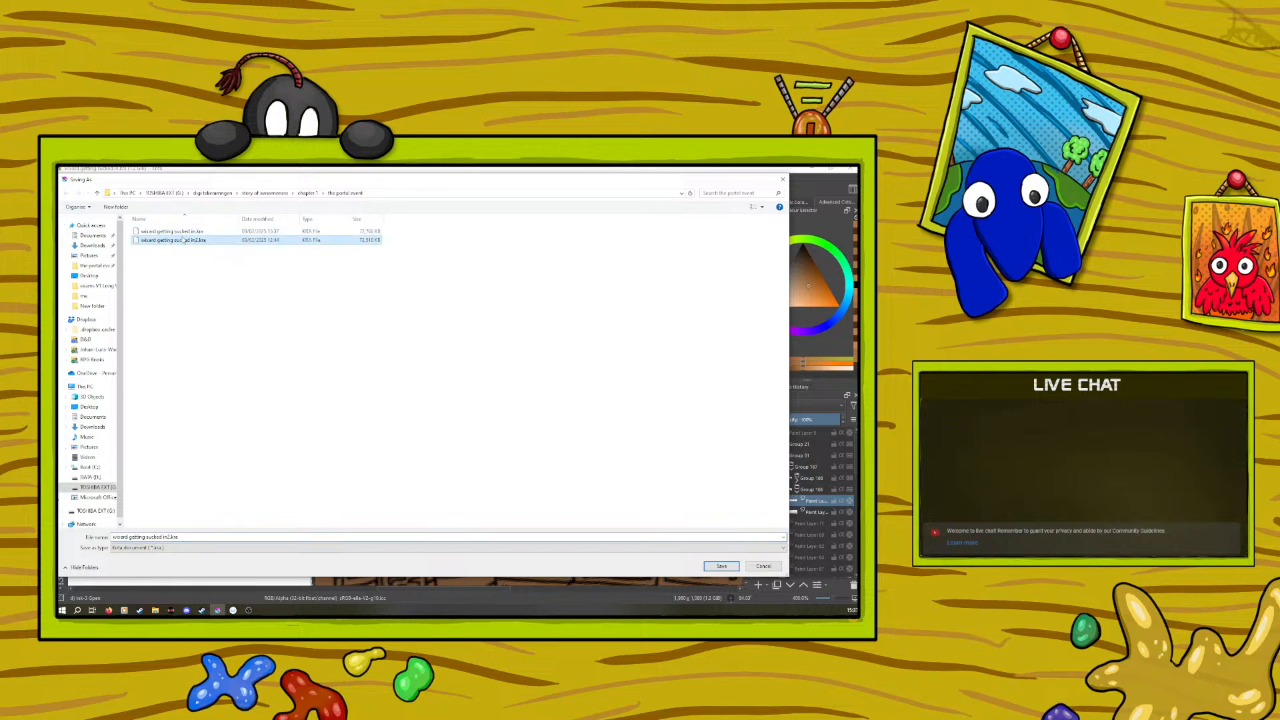
left_click(715, 567)
left_click(481, 389)
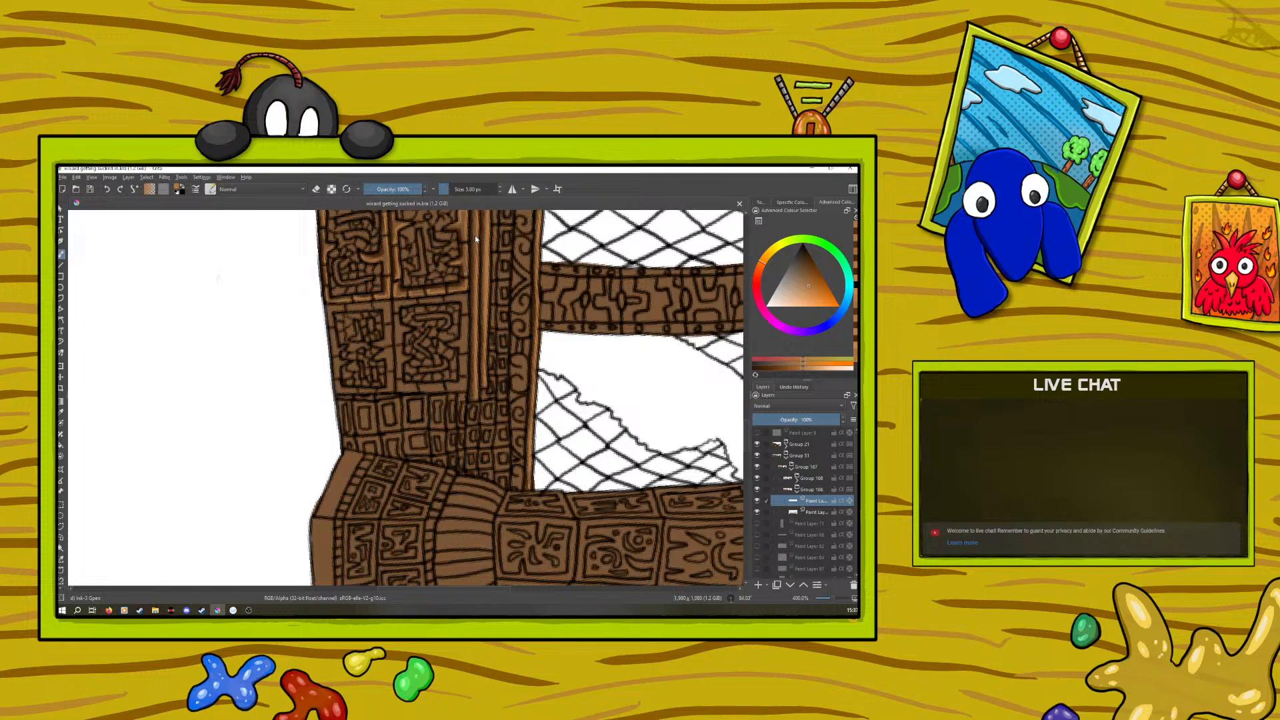
Highlight the frames of the carved door-like panels on the column in light orange-brown and undo the last stroke
right_click(410, 299)
left_click(309, 240)
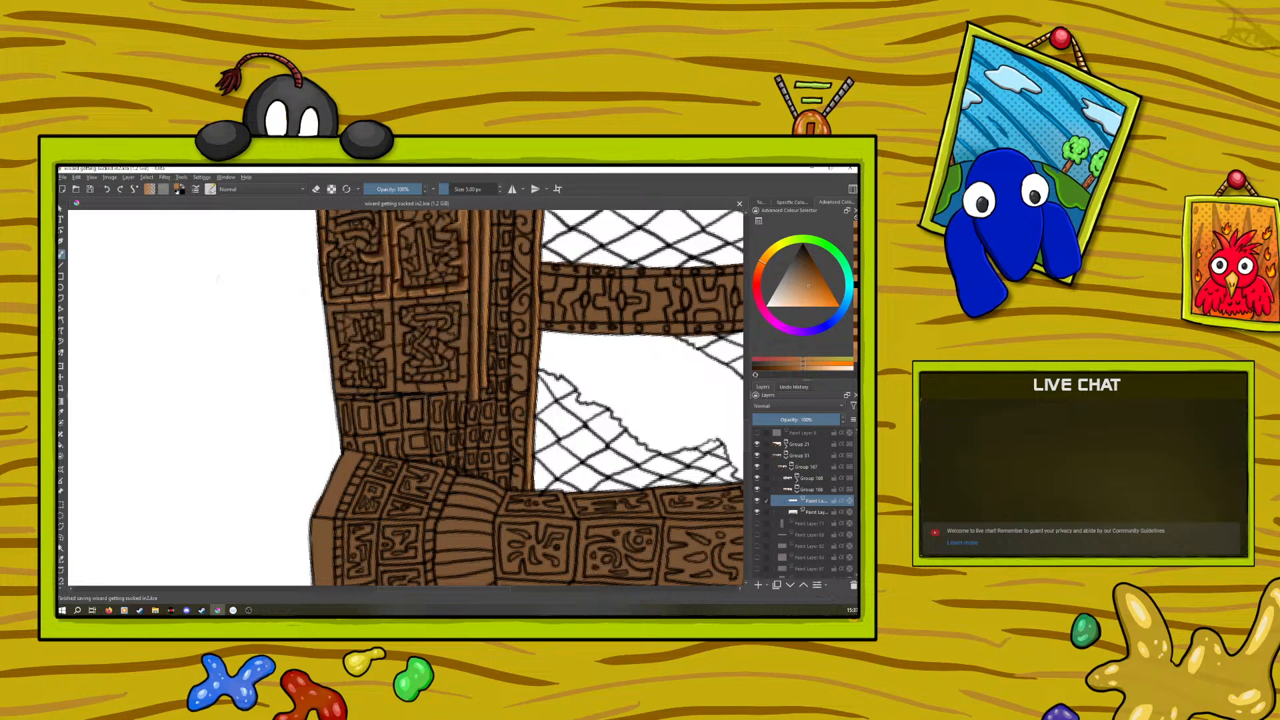
left_click_drag(467, 308, 468, 296)
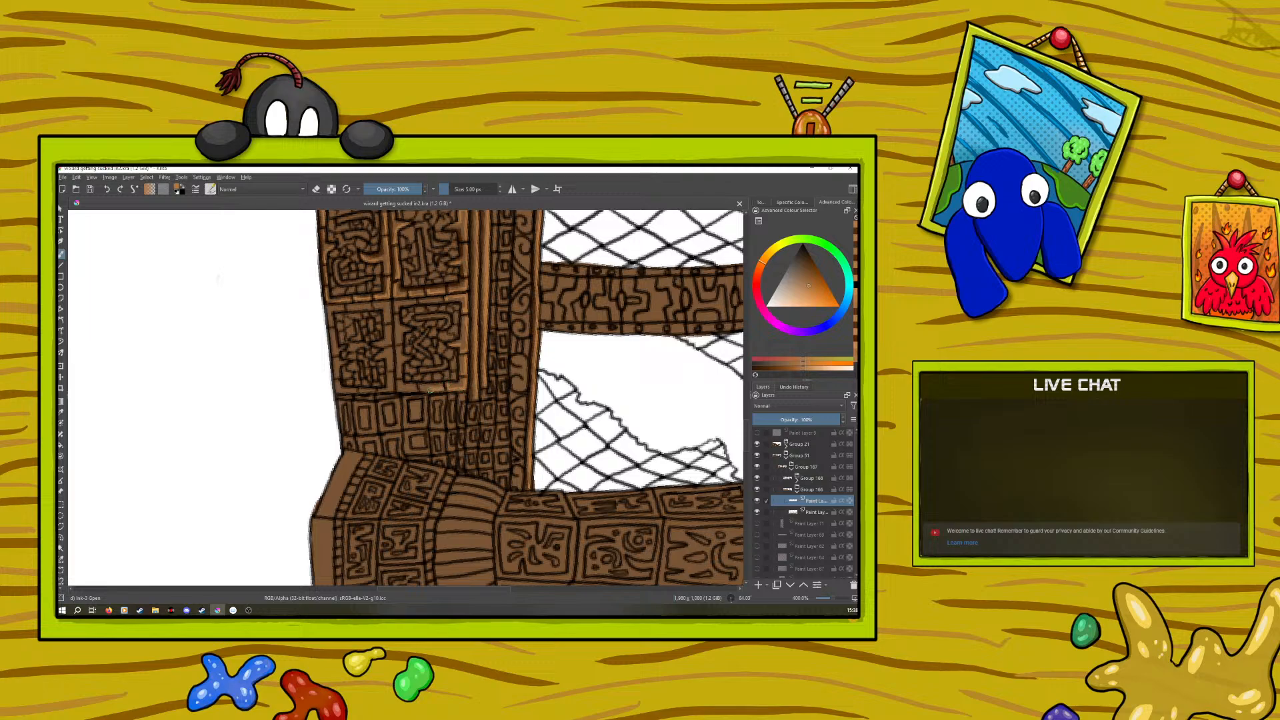
left_click(107, 189)
Sample the dark brown beside the column's vertical bars and shade the carved panels next to their frames
left_click(62, 411)
left_click_drag(746, 427, 749, 407)
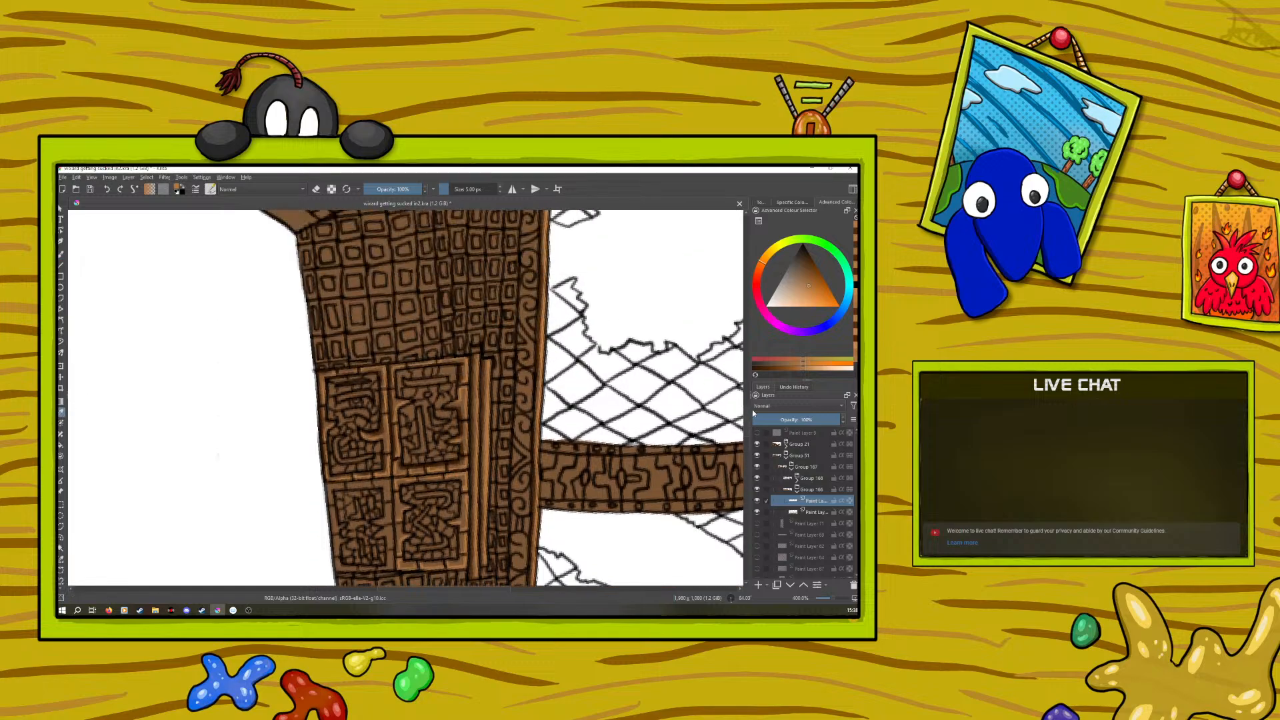
left_click(471, 572)
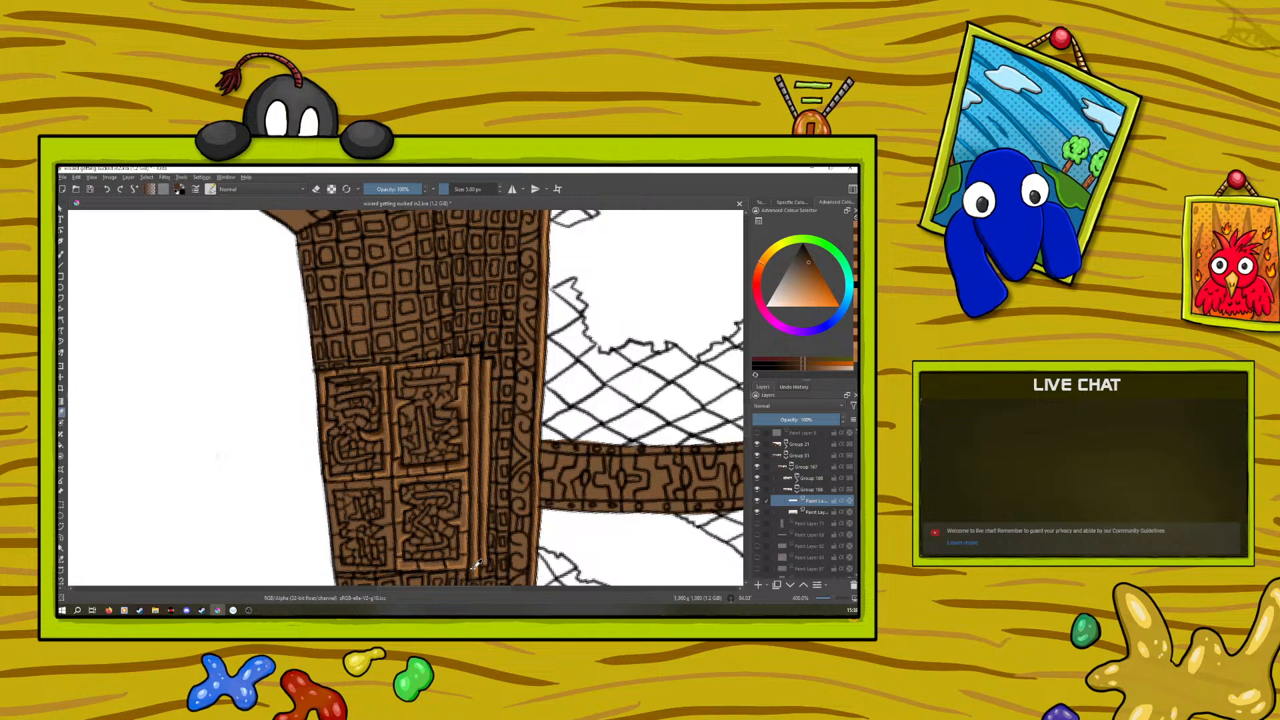
left_click(61, 255)
right_click(280, 428)
left_click(166, 309)
left_click_drag(395, 501, 395, 517)
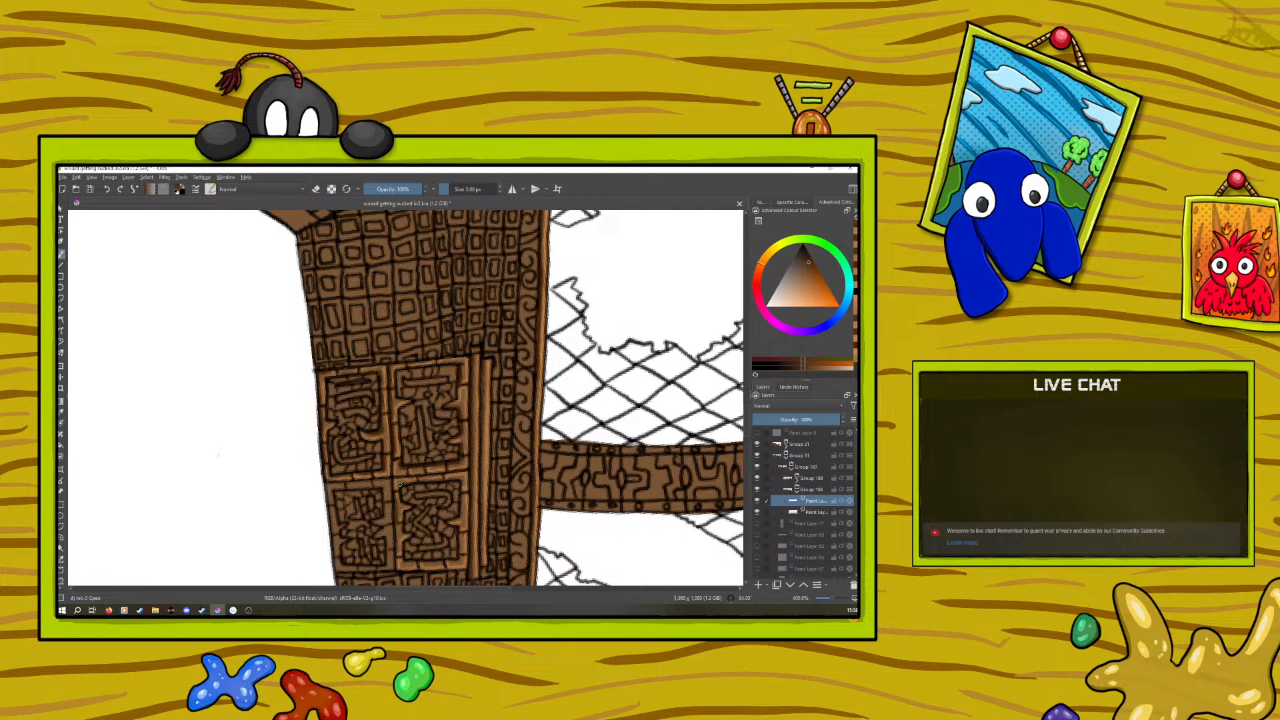
mouse_move(409, 483)
left_mouse_down()
mouse_move(462, 480)
mouse_move(460, 497)
left_mouse_up()
left_click_drag(424, 566, 435, 563)
Sample the light orange-brown where the panel frames cross, highlight the carvings inside the column's panels and undo a stray stroke
left_click_drag(830, 597, 834, 595)
key("p")
left_click(393, 501)
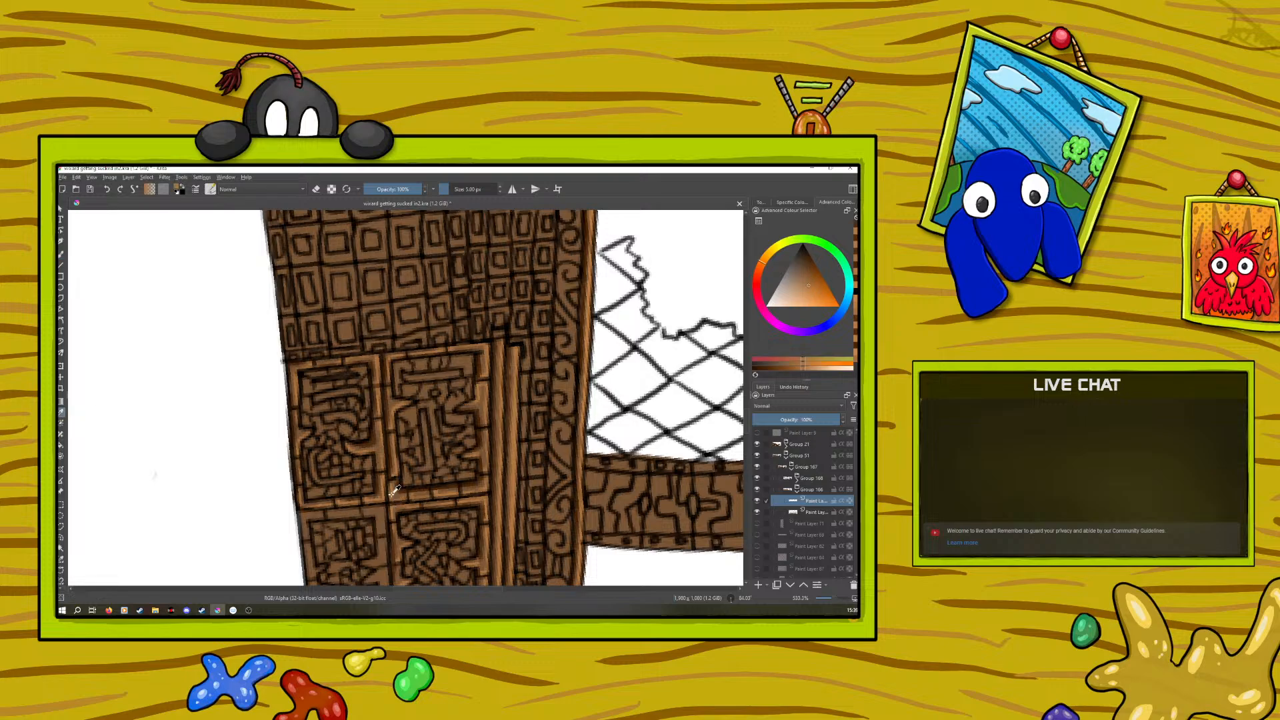
key("b")
key("ctrl+z")
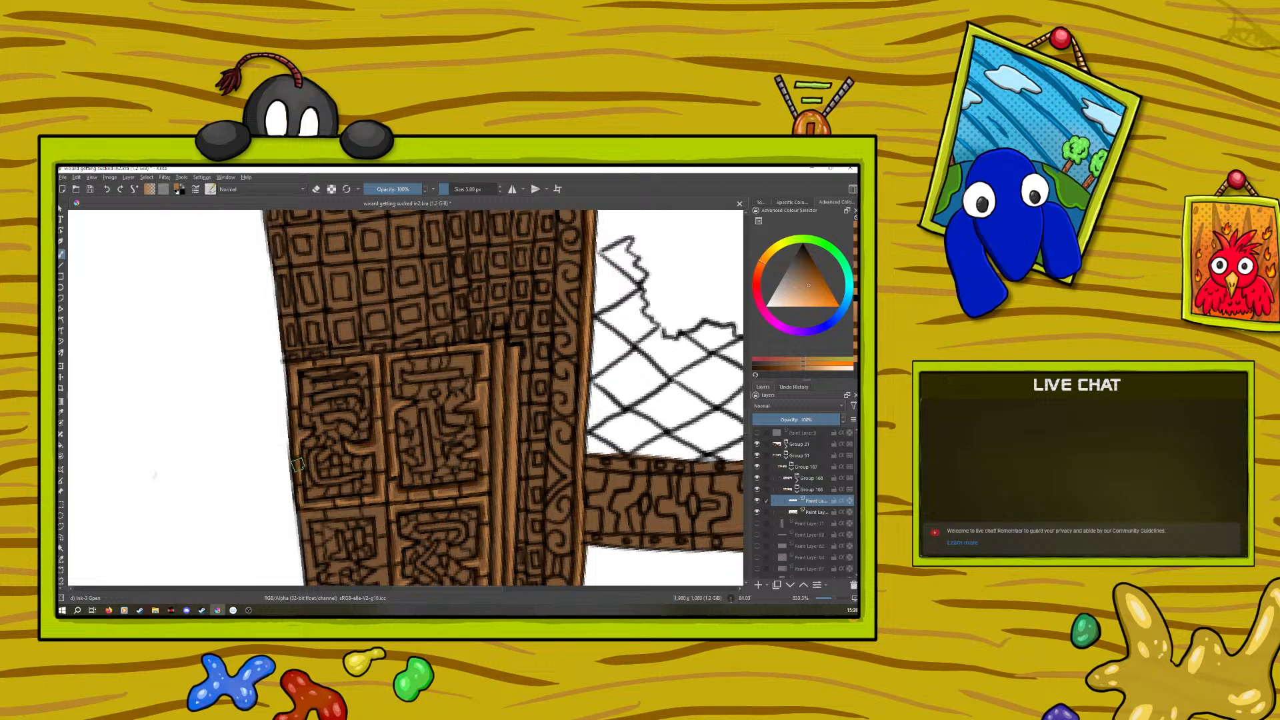
scroll(733, 430, "down", 3)
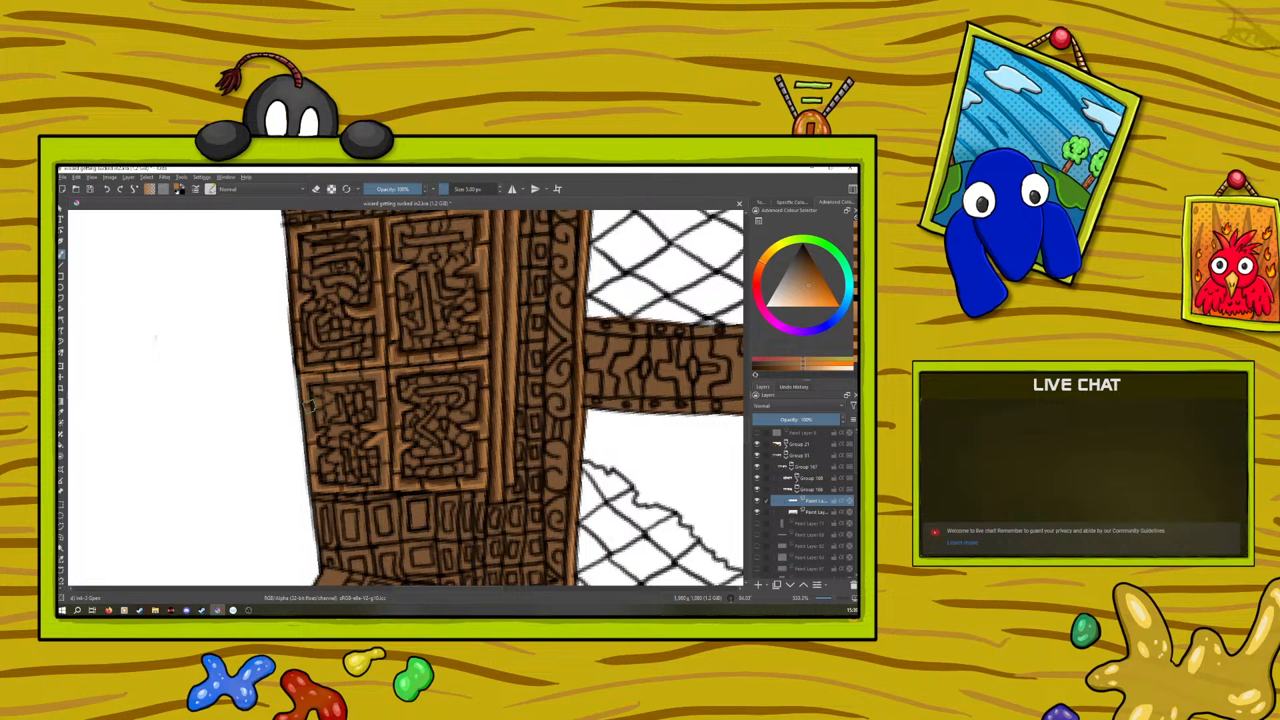
Sample the dark brown beside the central panel frame and shade the carvings in the column's lower panels
left_click(61, 411)
left_click(394, 412)
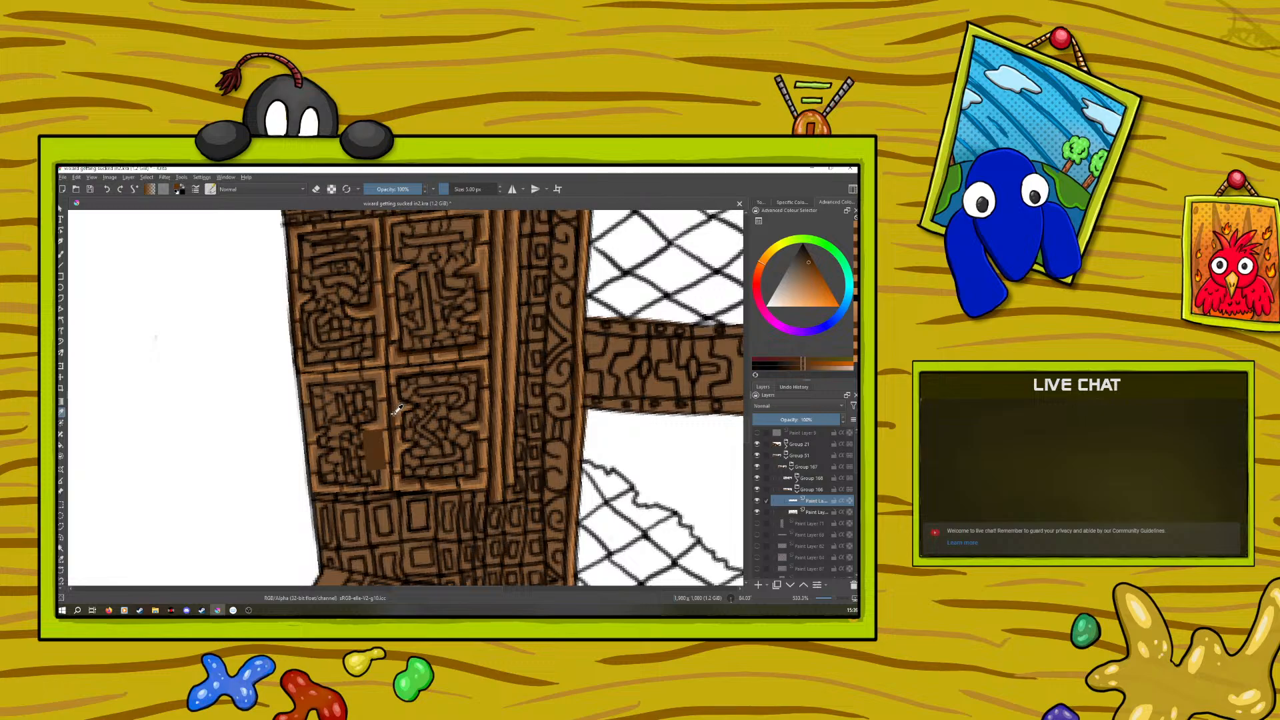
key("b")
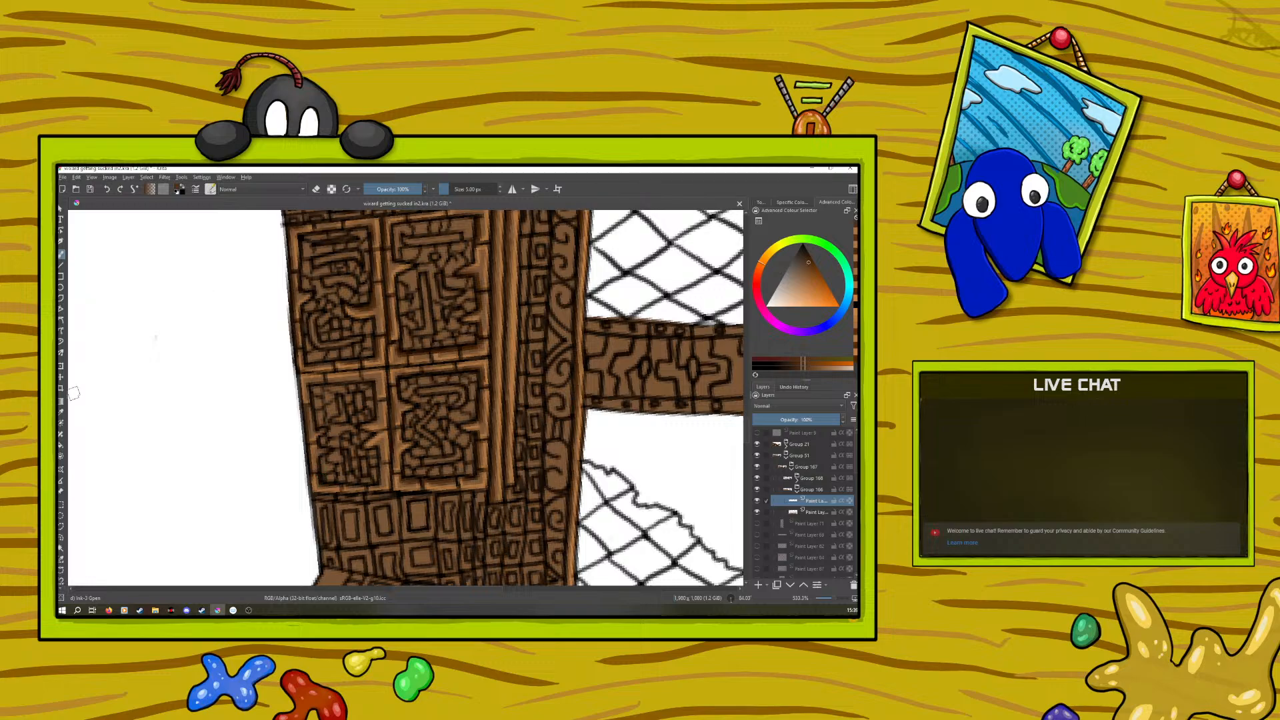
Sample the light orange-brown from the lower panel's carving and add highlights to the column's lower panels
left_click(62, 412)
left_click(375, 432)
left_click(61, 254)
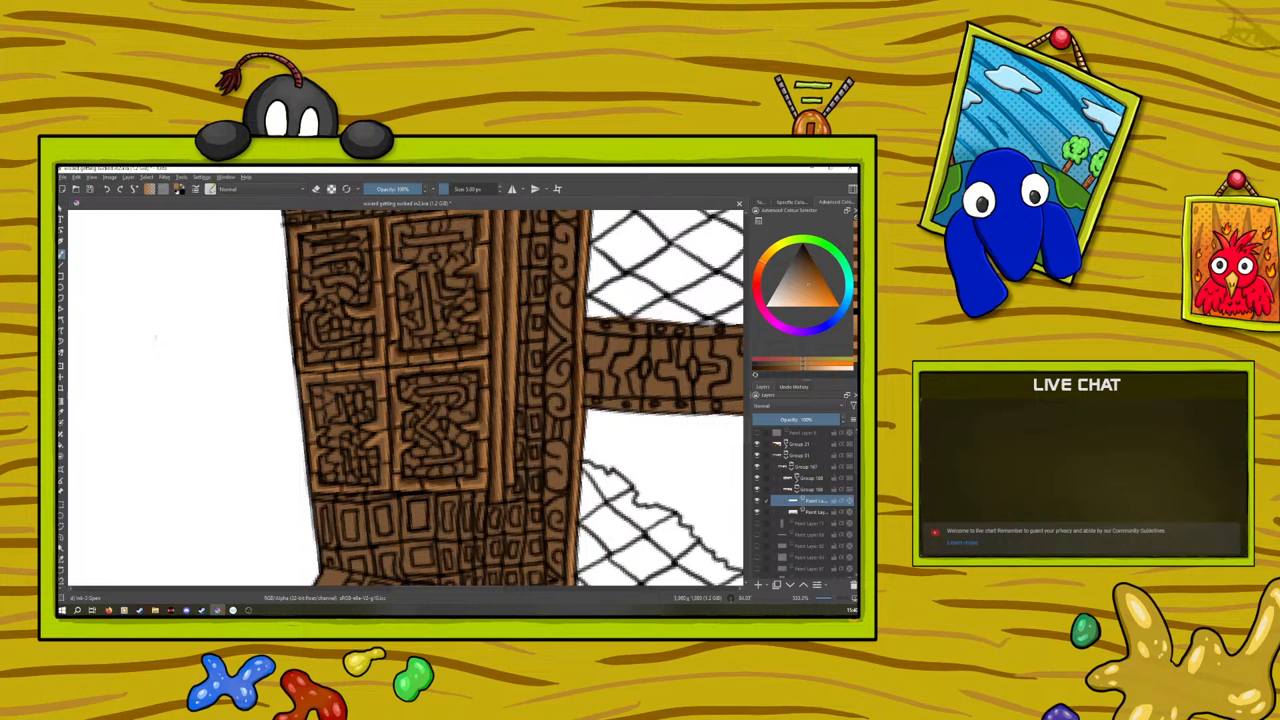
Use the eraser mode to clean up stray paint along the column's outer edge
key("e")
left_click(316, 191)
left_click(830, 598)
left_click(830, 598)
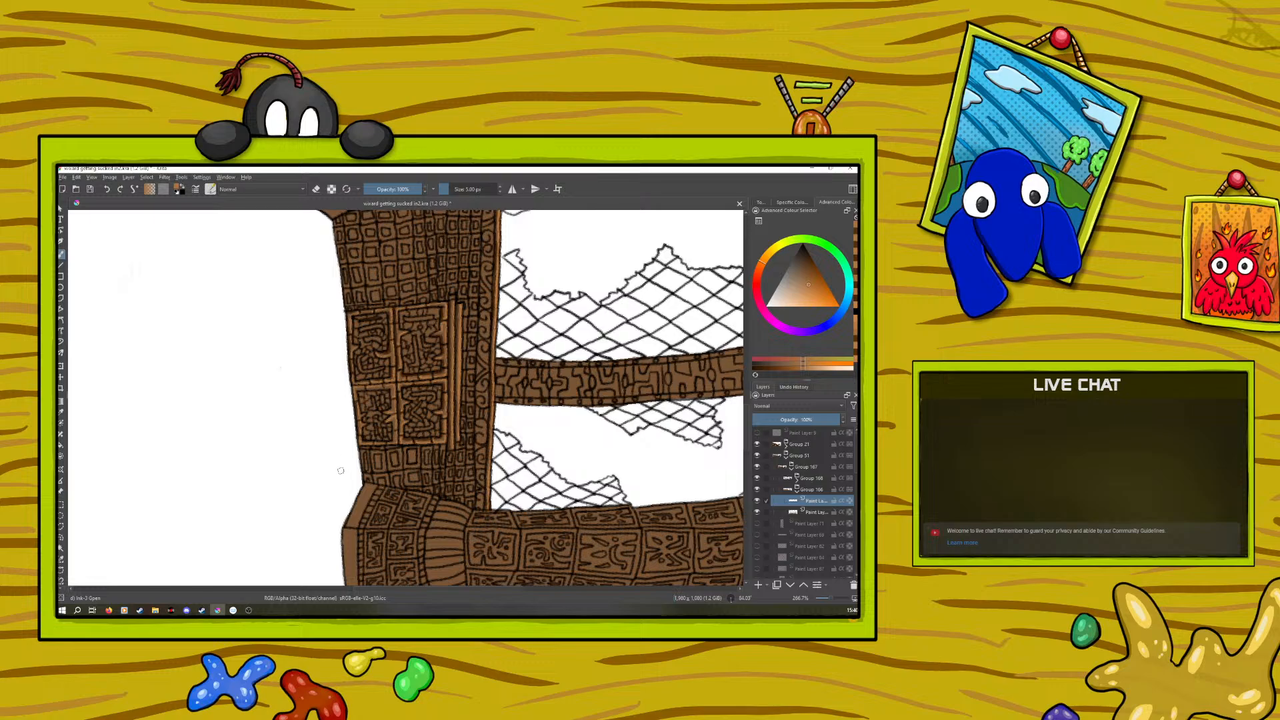
left_click(317, 190)
left_click(316, 190)
Sample the dark brown from the panel's edge, adjust it to a lighter brown and shade the small carved squares on the column
left_click(61, 411)
left_click(443, 367)
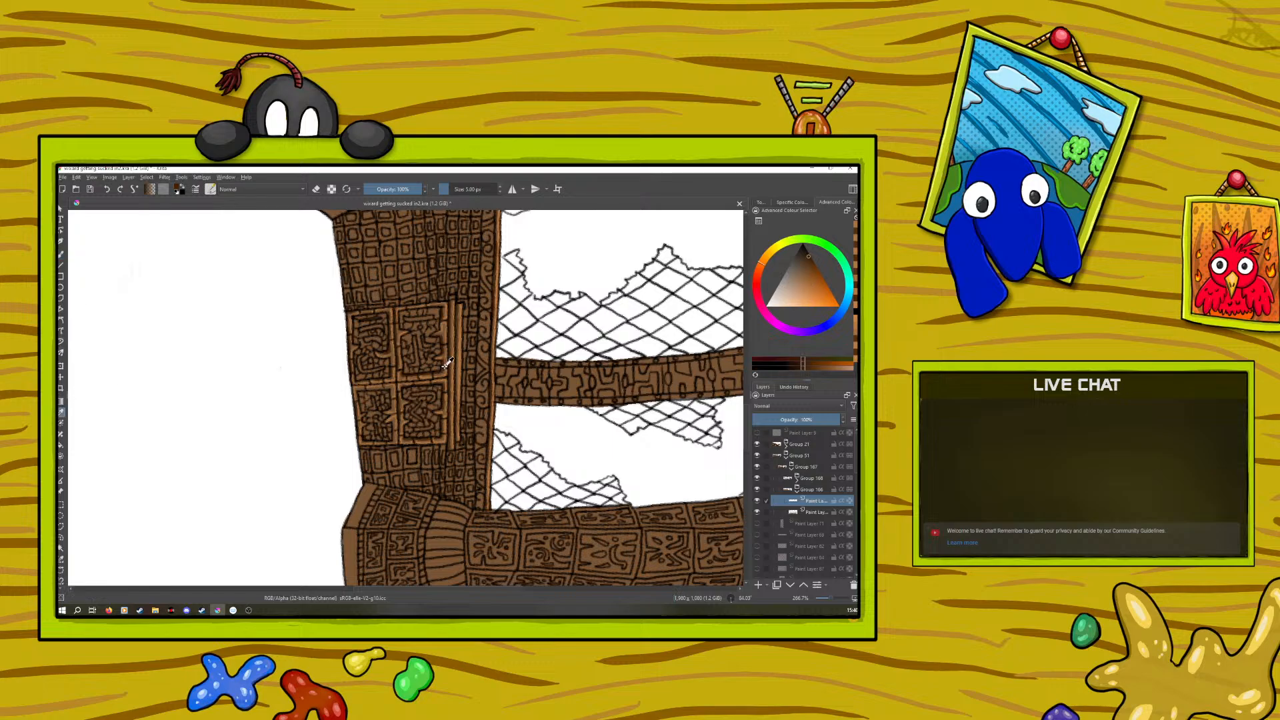
key("b")
right_click(377, 404)
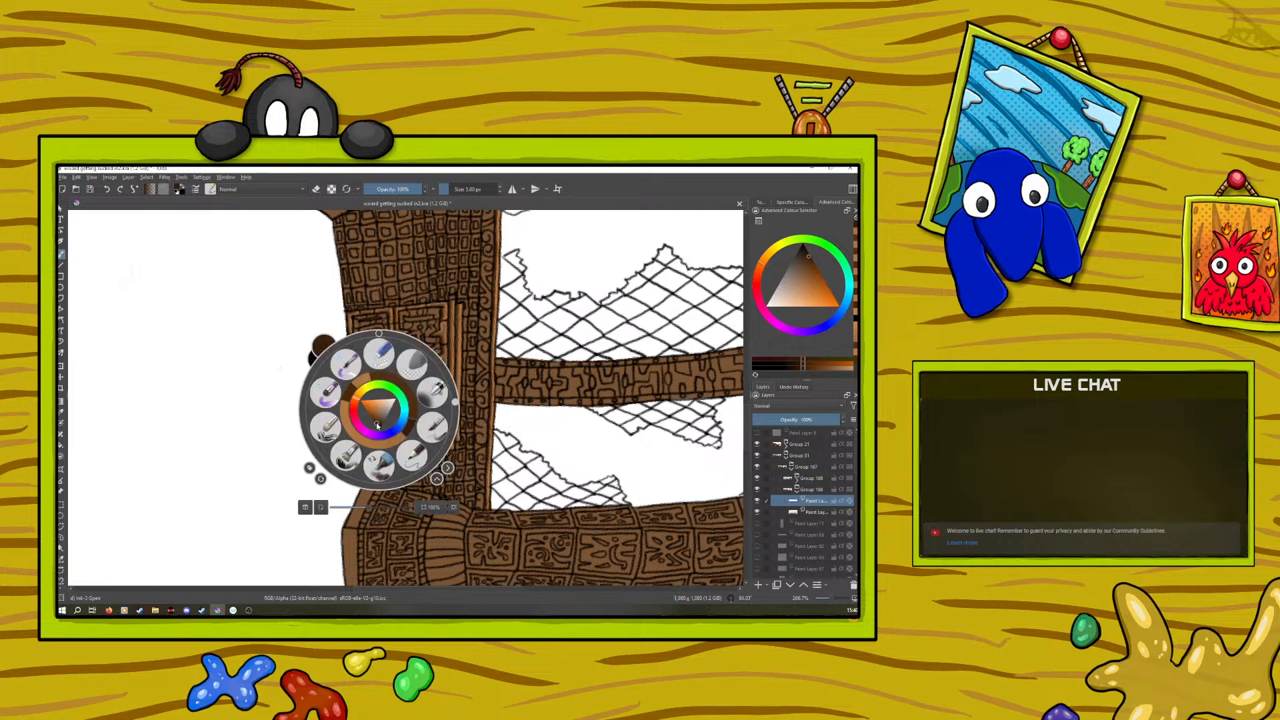
left_click(375, 420)
left_click(360, 299)
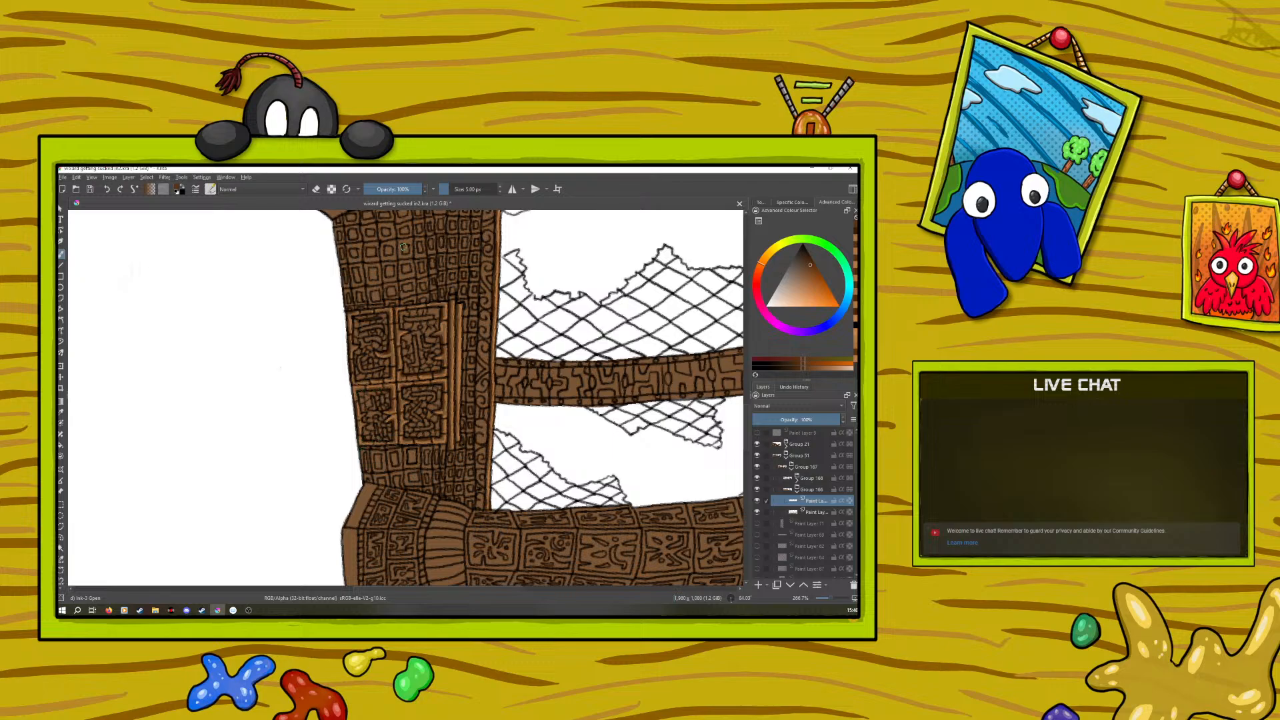
Sample the light orange-brown from the column's vertical bars and highlight the small carved squares above and below the panels
left_click(62, 411)
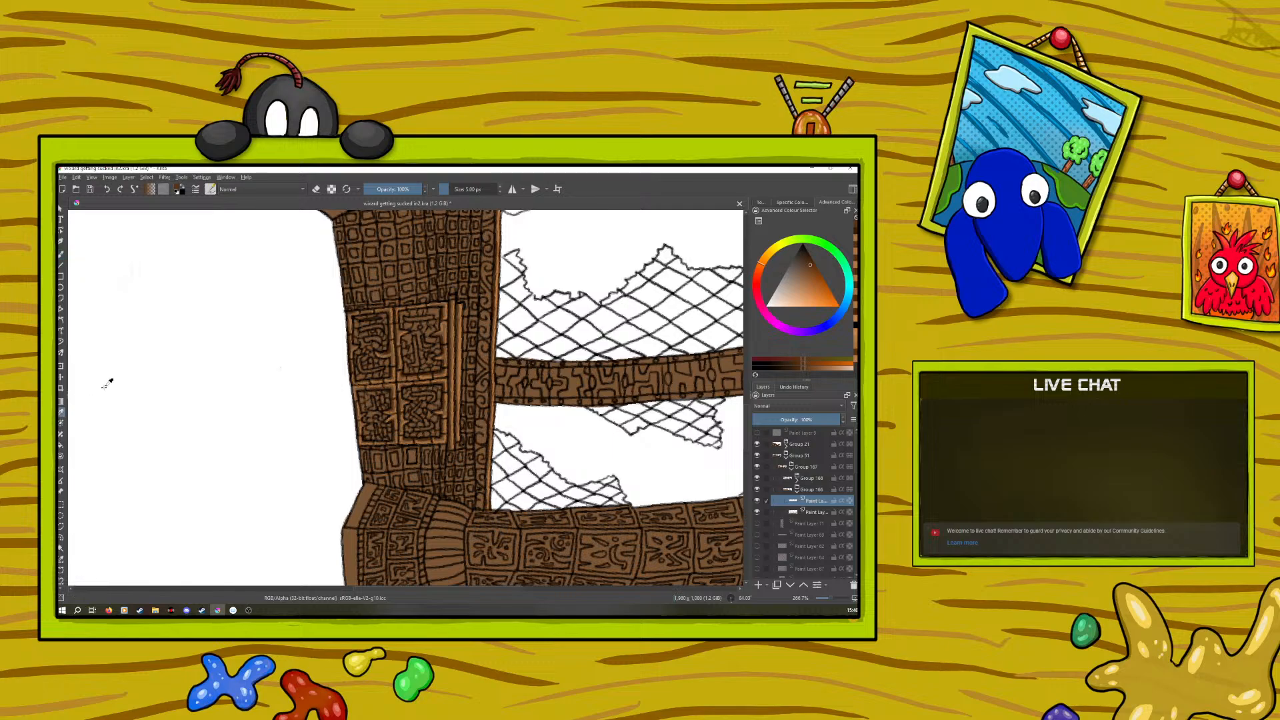
left_click(462, 364)
left_click(61, 254)
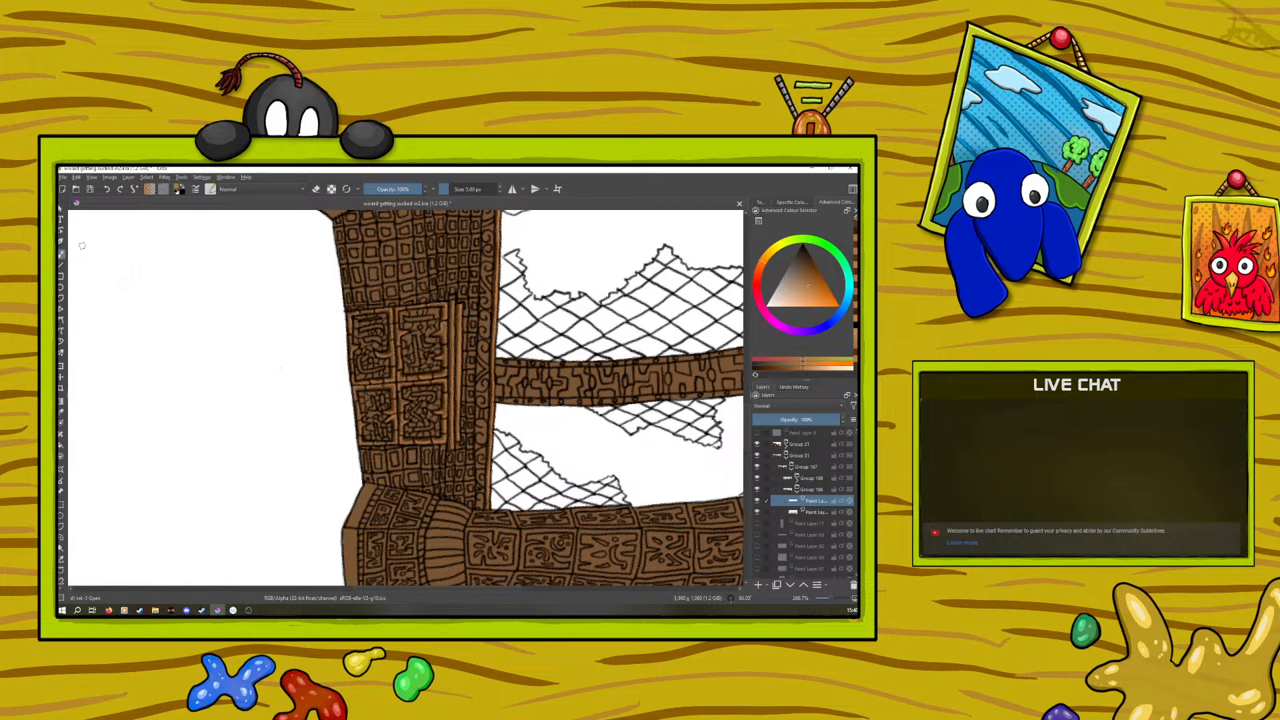
scroll(733, 400, "up", 3)
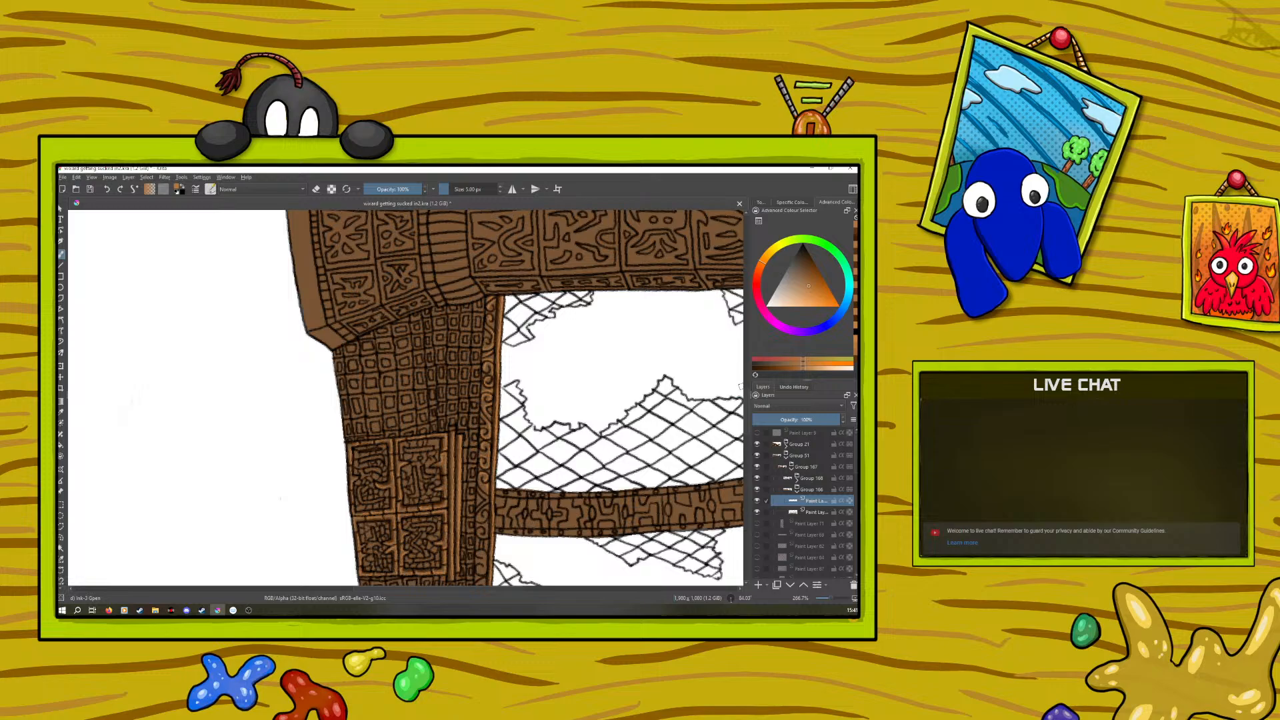
scroll(740, 385, "down", 3)
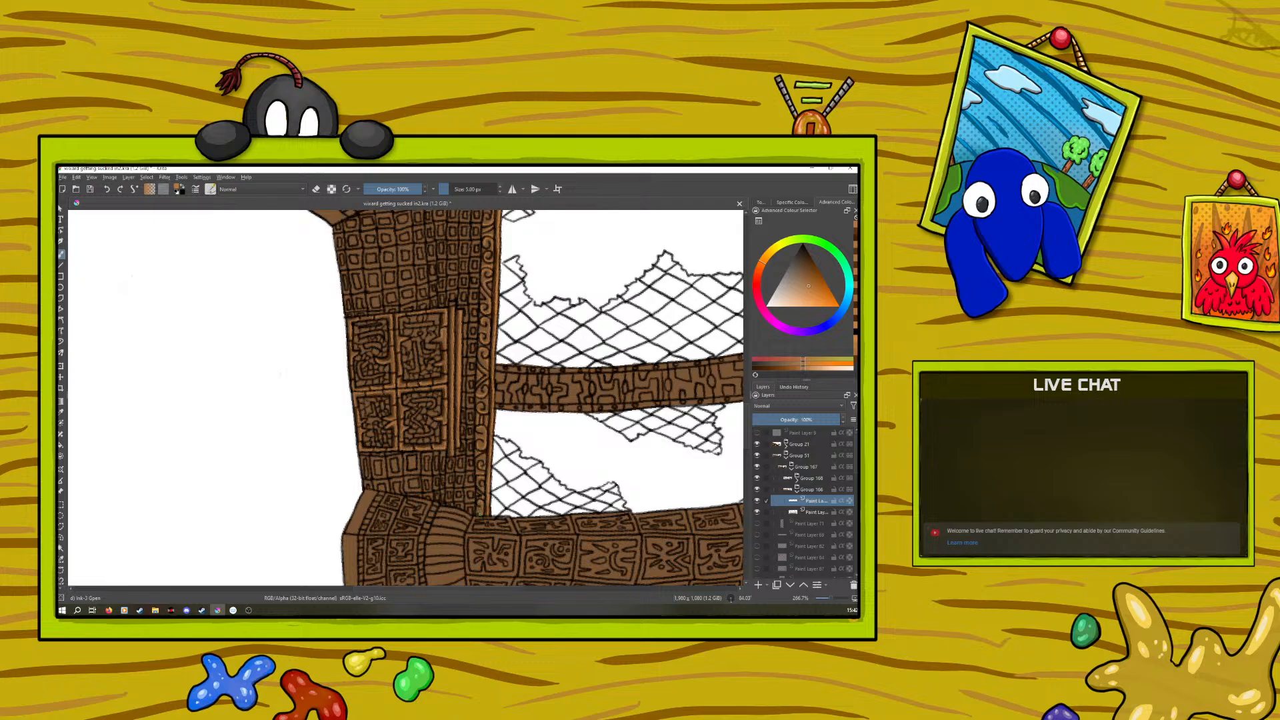
Sample the dark brown where the panel frames cross and shade the column's small squares and the scroll-patterned trim
left_click(61, 411)
left_click(392, 388)
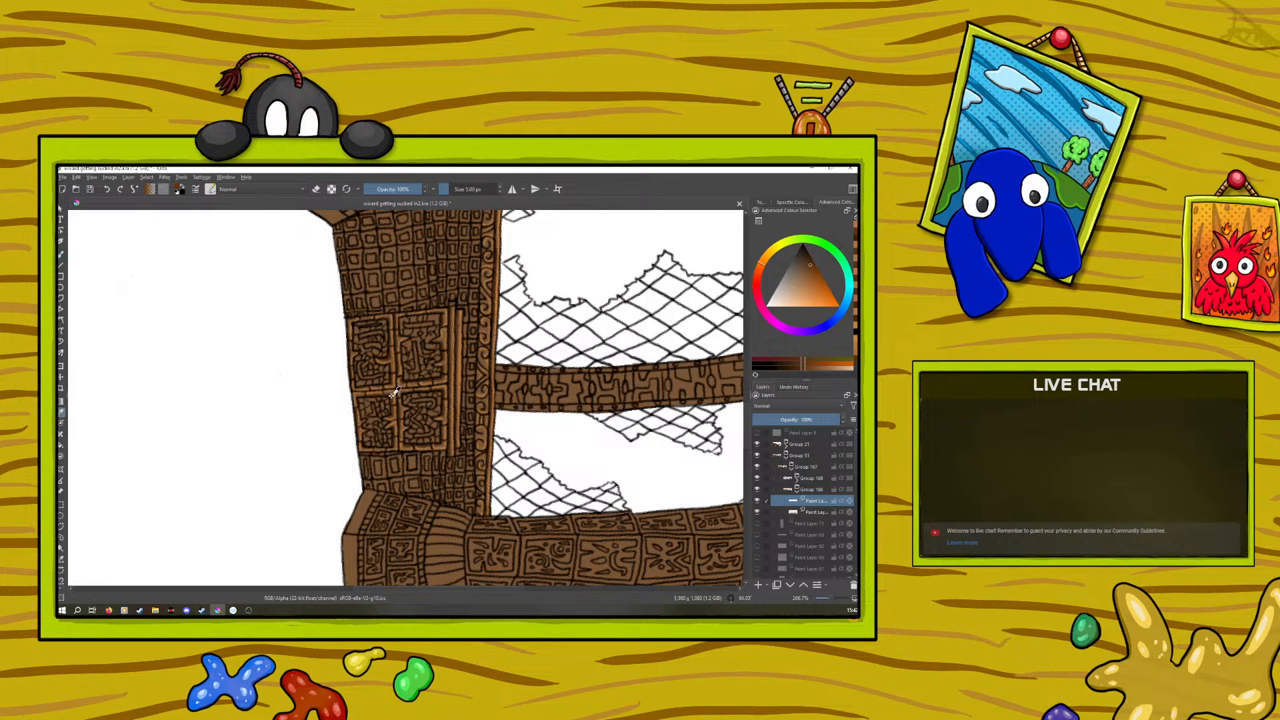
left_click(61, 255)
scroll(745, 398, "up", 3)
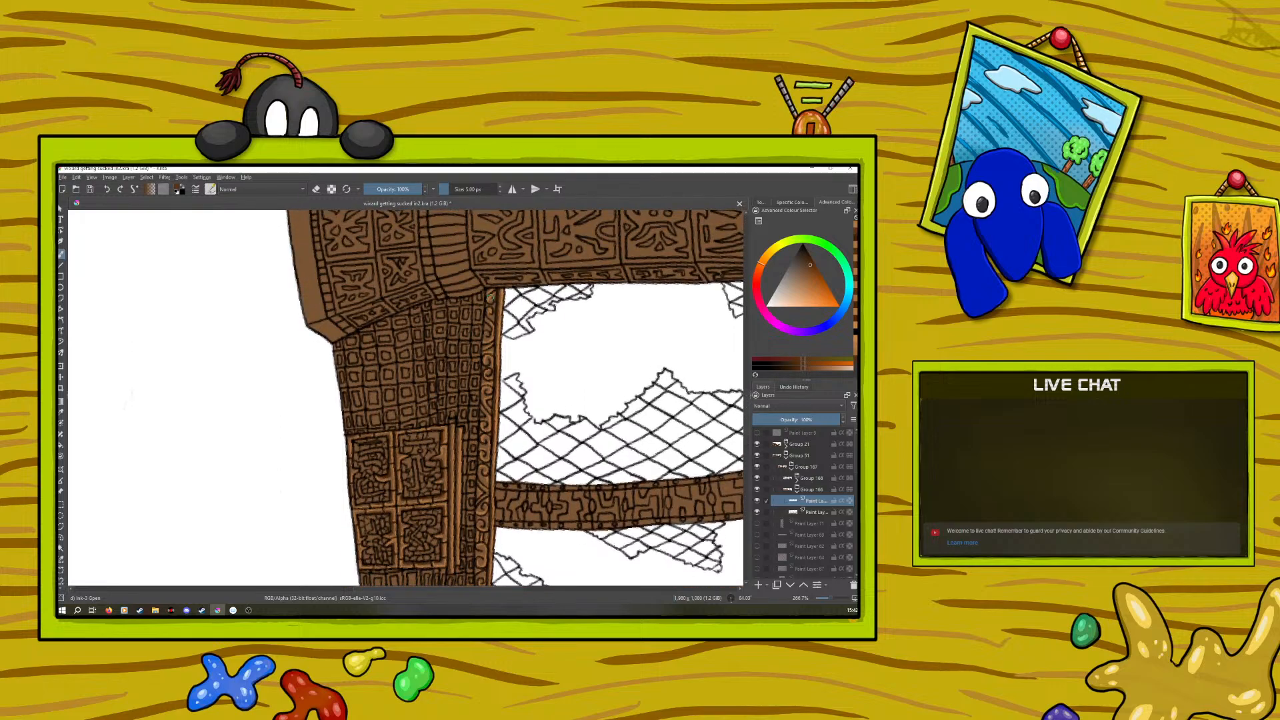
left_click_drag(491, 303, 494, 299)
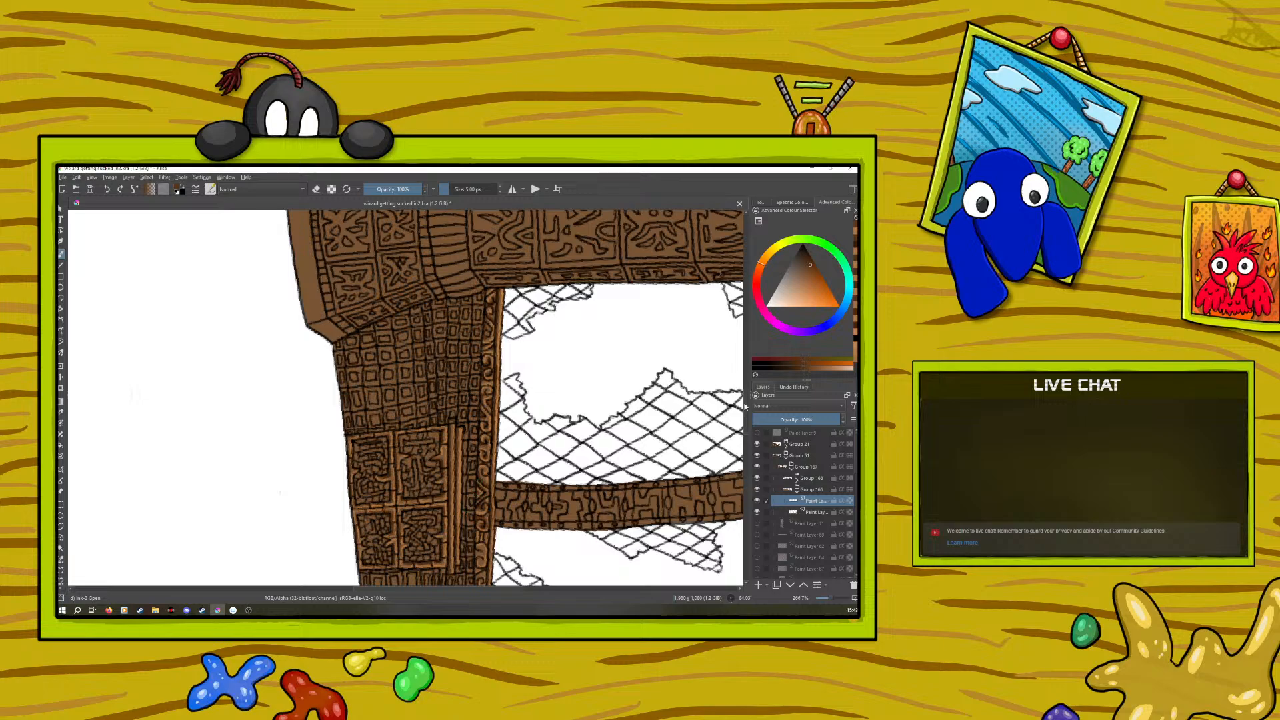
scroll(746, 405, "down", 5)
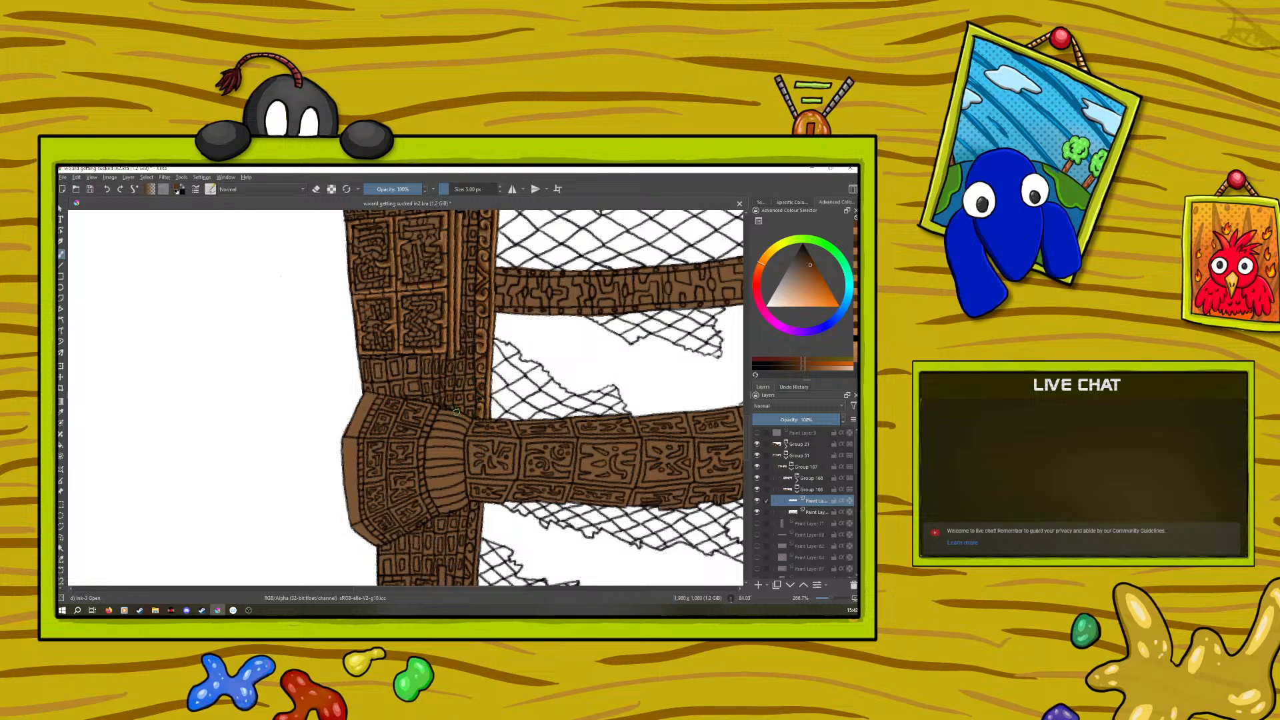
Sample the light orange-brown from the column's inner edge and highlight the scroll-patterned trim between the two large carved beams
left_click(63, 411)
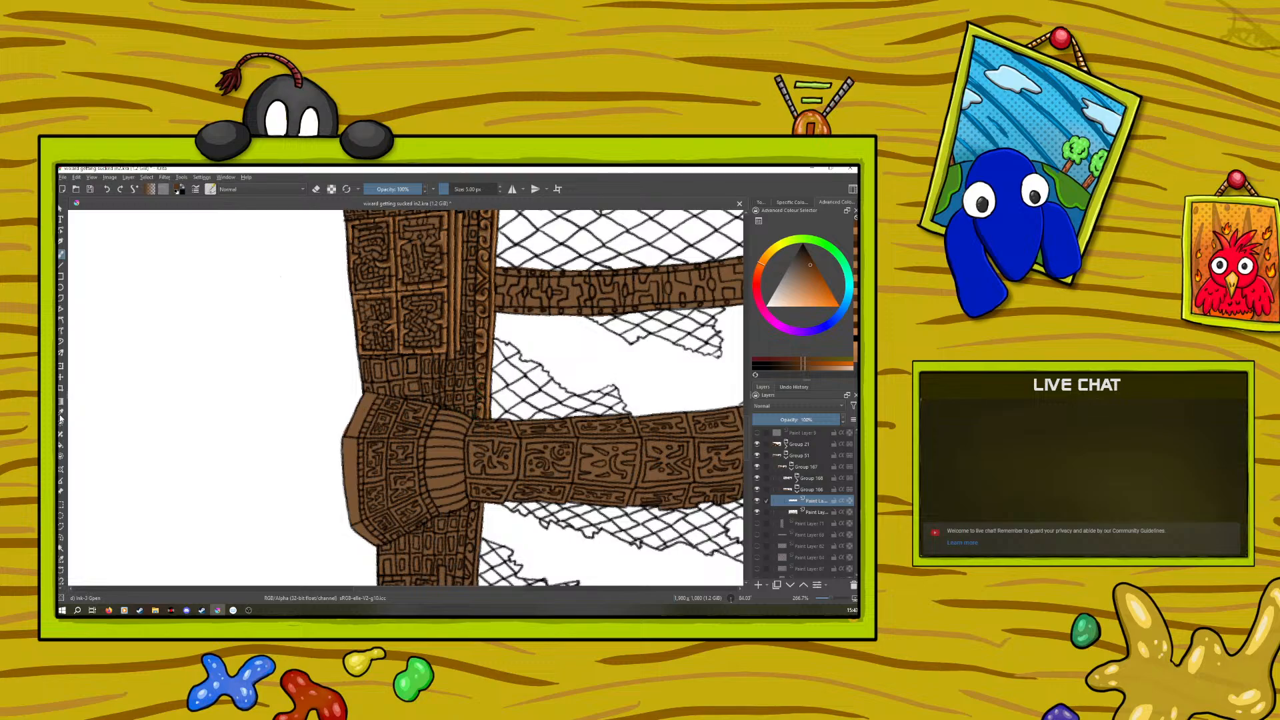
left_click(491, 380)
left_click(62, 255)
scroll(747, 426, "up", 3)
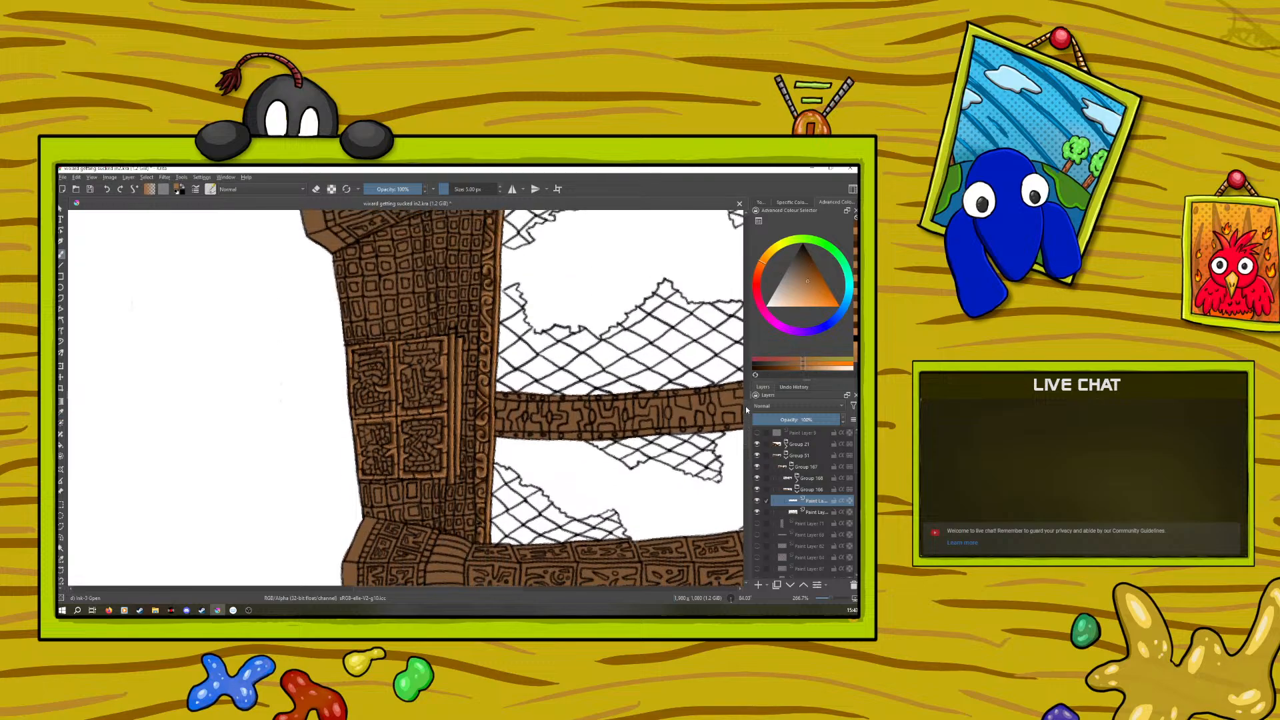
left_click_drag(485, 234, 482, 230)
left_click_drag(746, 416, 746, 437)
left_click_drag(831, 597, 830, 598)
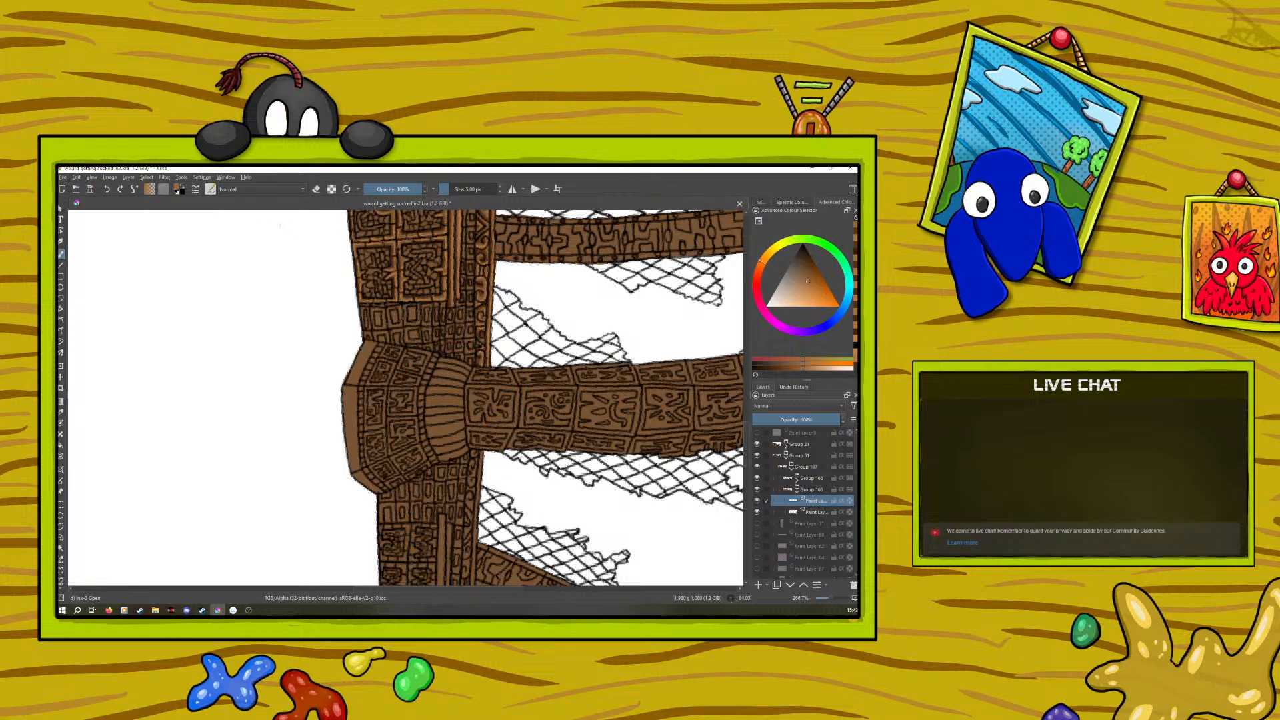
Sample the light orange-brown from the column's vertical bars and highlight the small carved squares between the next two large beams
left_click_drag(830, 601, 827, 602)
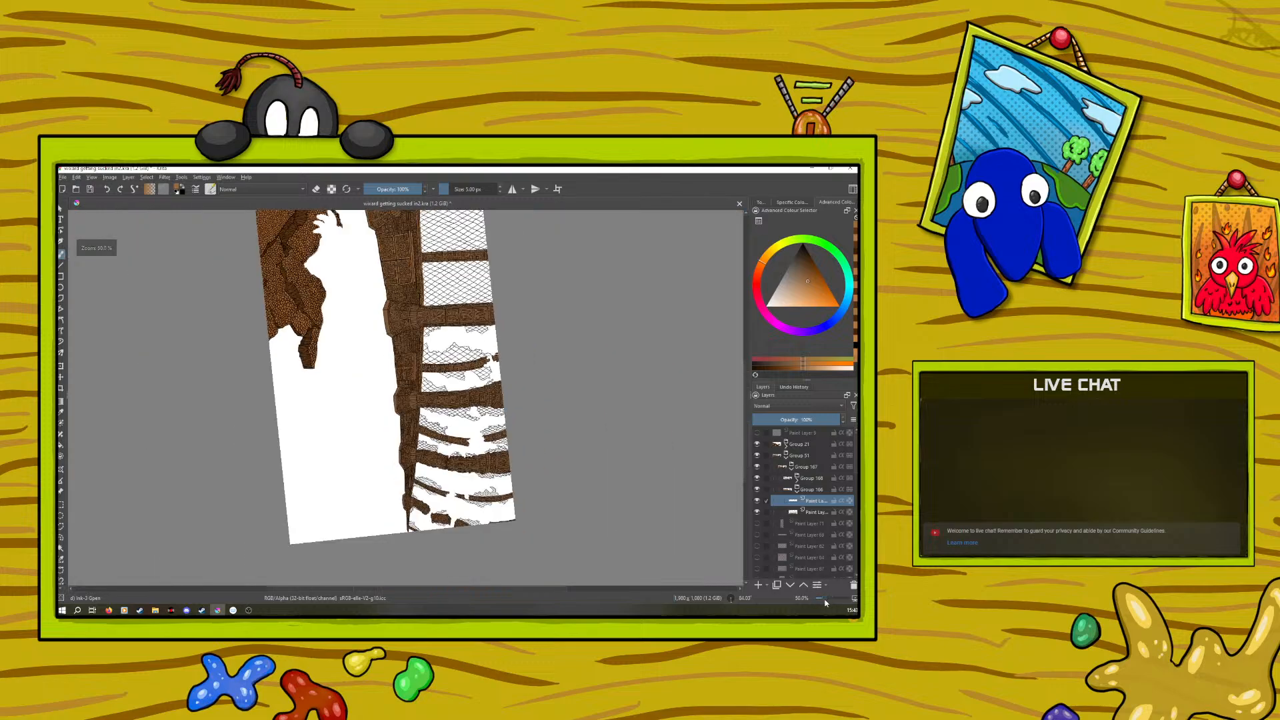
key("1")
mouse_move(744, 423)
left_mouse_down()
mouse_move(737, 321)
mouse_move(746, 447)
mouse_move(748, 428)
left_mouse_up()
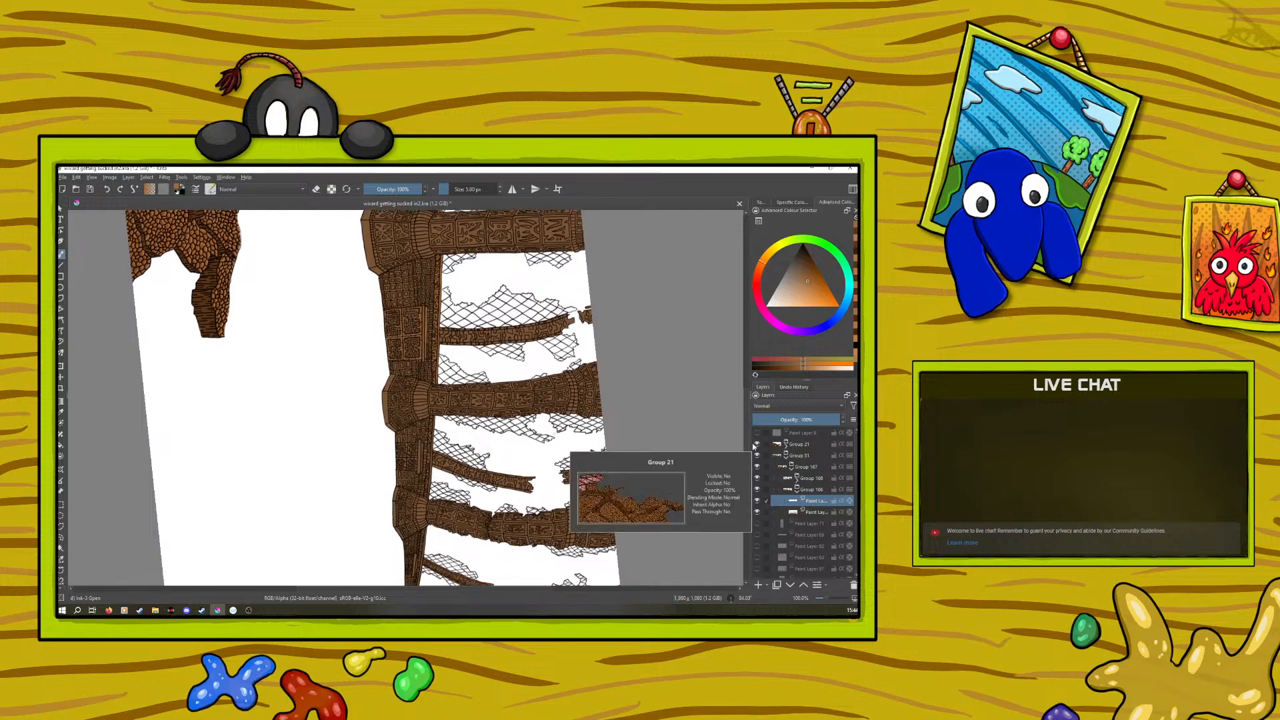
key("p")
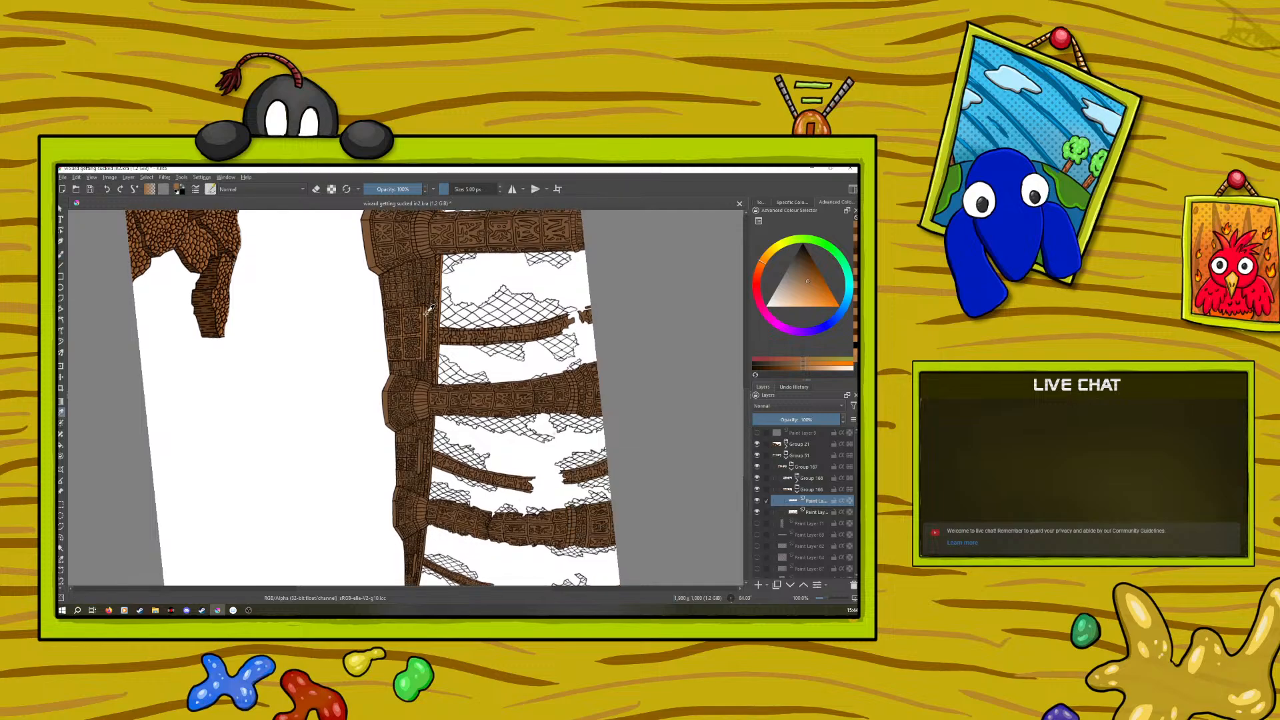
left_click_drag(430, 312, 431, 317)
key("b")
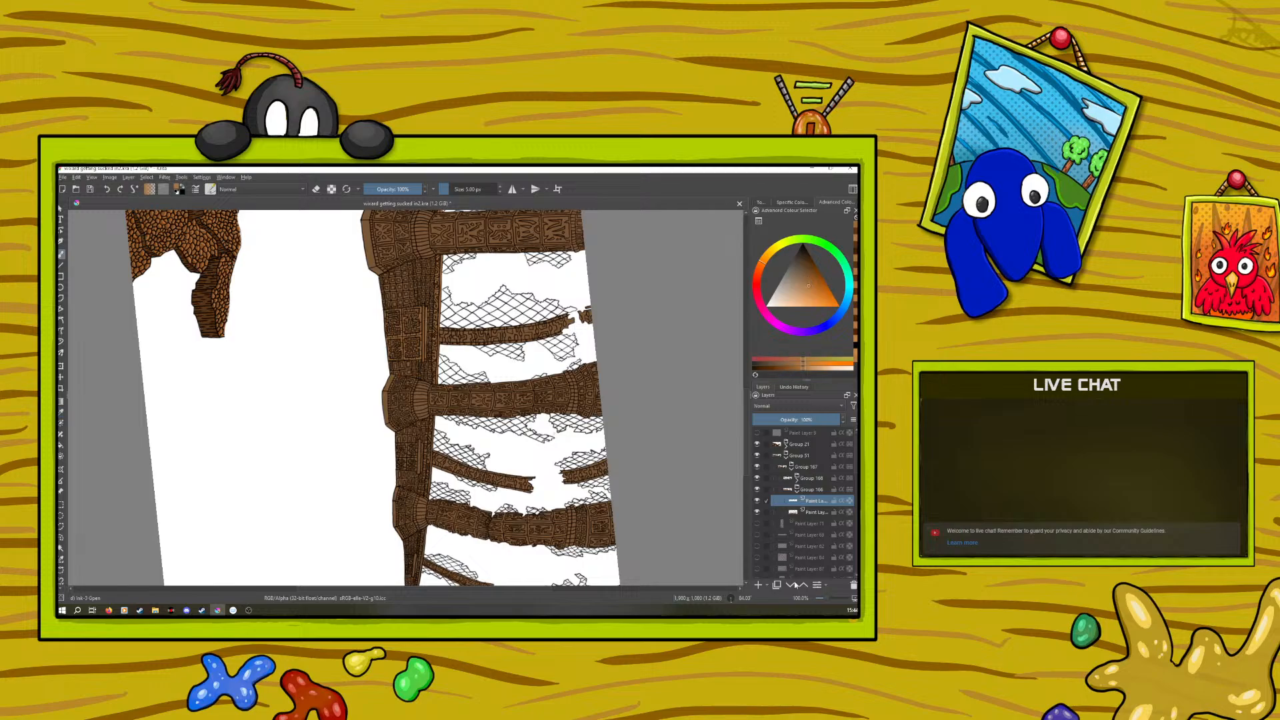
left_click_drag(822, 597, 829, 598)
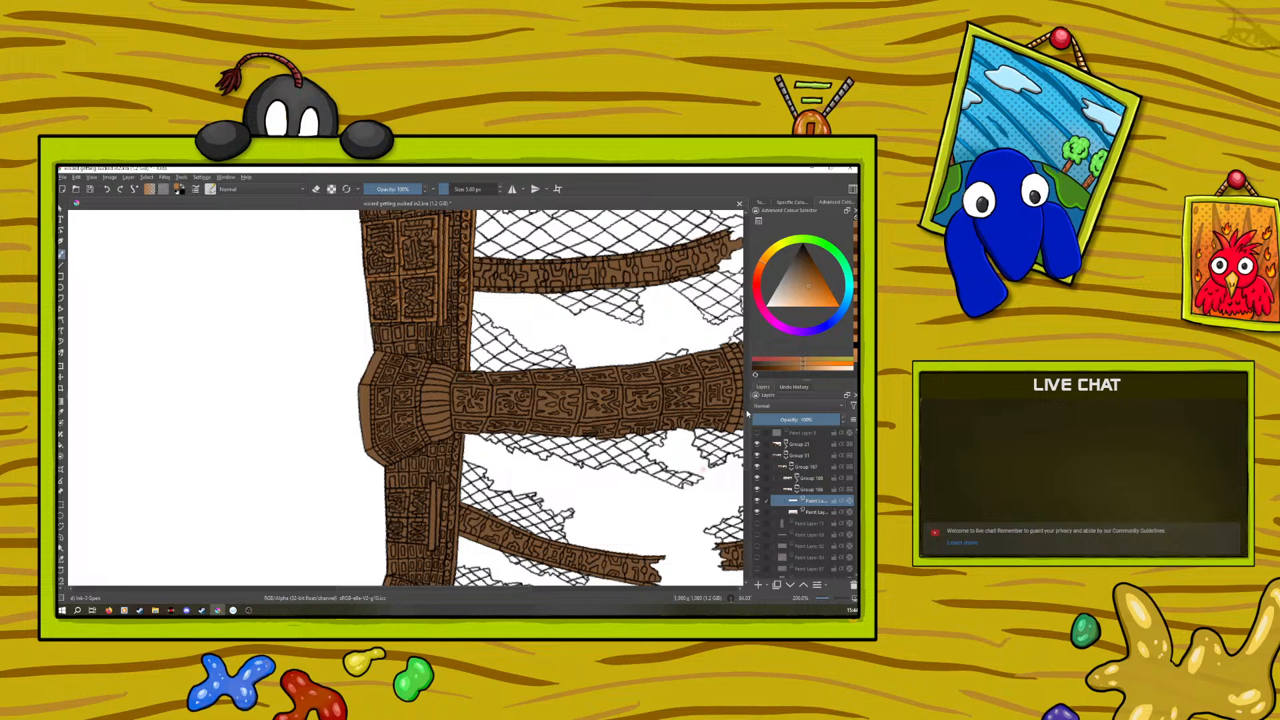
scroll(746, 439, "down", 3)
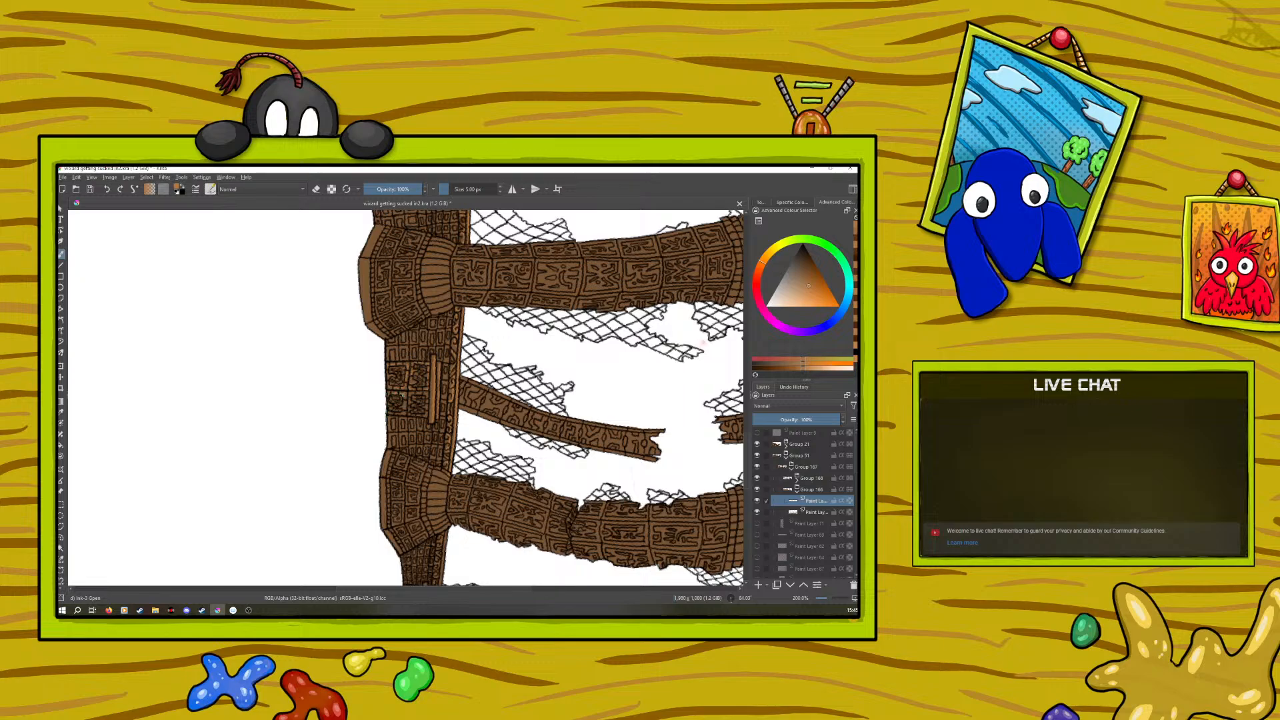
left_click_drag(397, 413, 404, 414)
Sample the dark brown from the column's inner edge, adjust it to a richer brown and shade the column's small carved squares
left_click(60, 410)
scroll(740, 440, "up", 2)
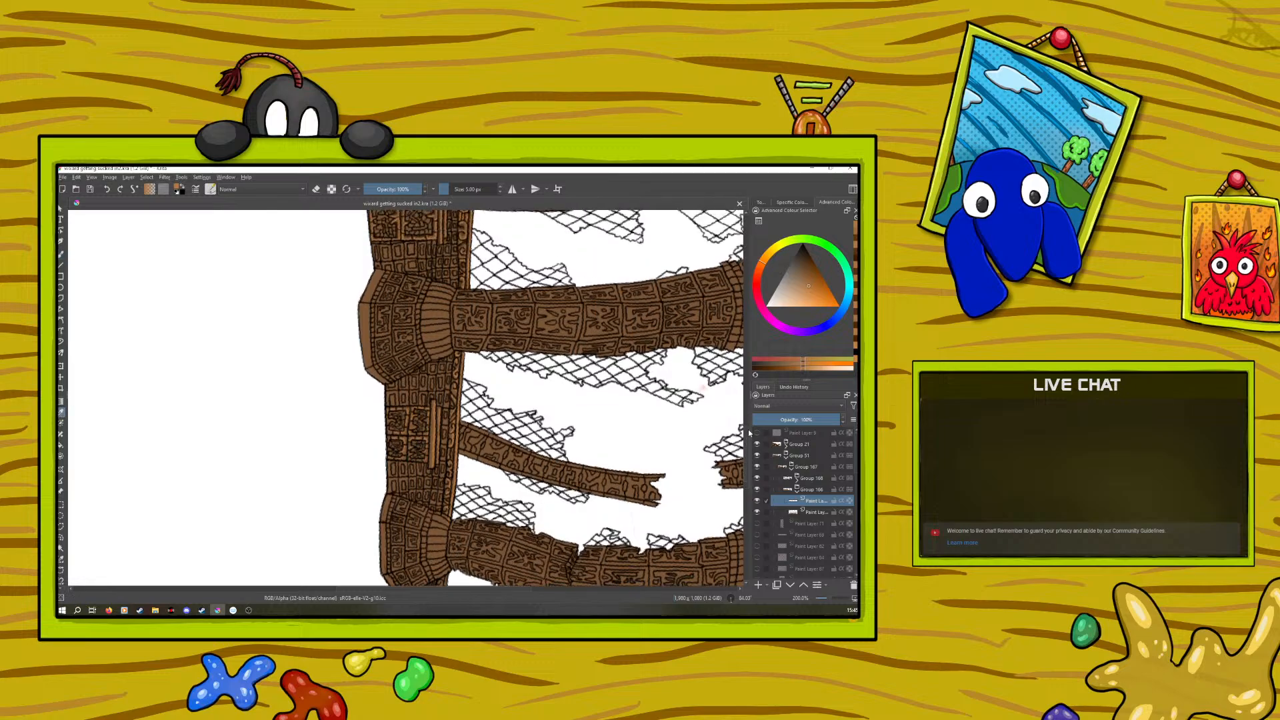
left_click(461, 278)
left_click(461, 278)
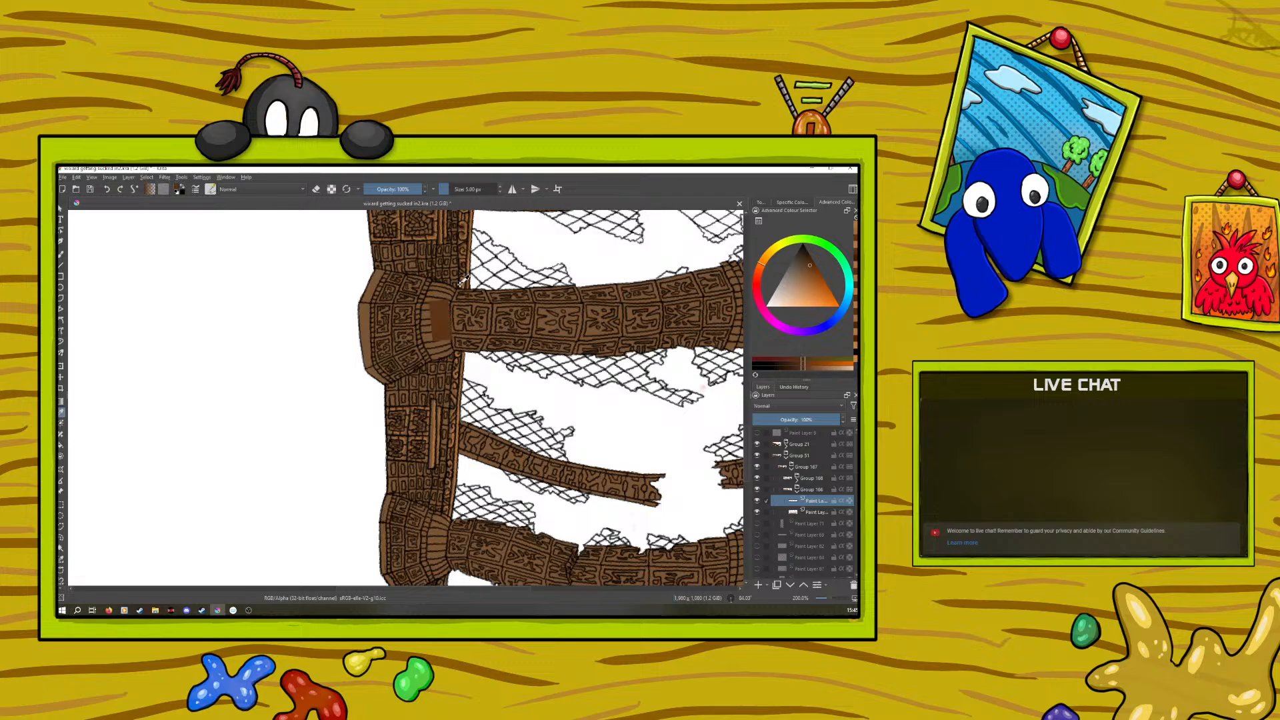
key("b")
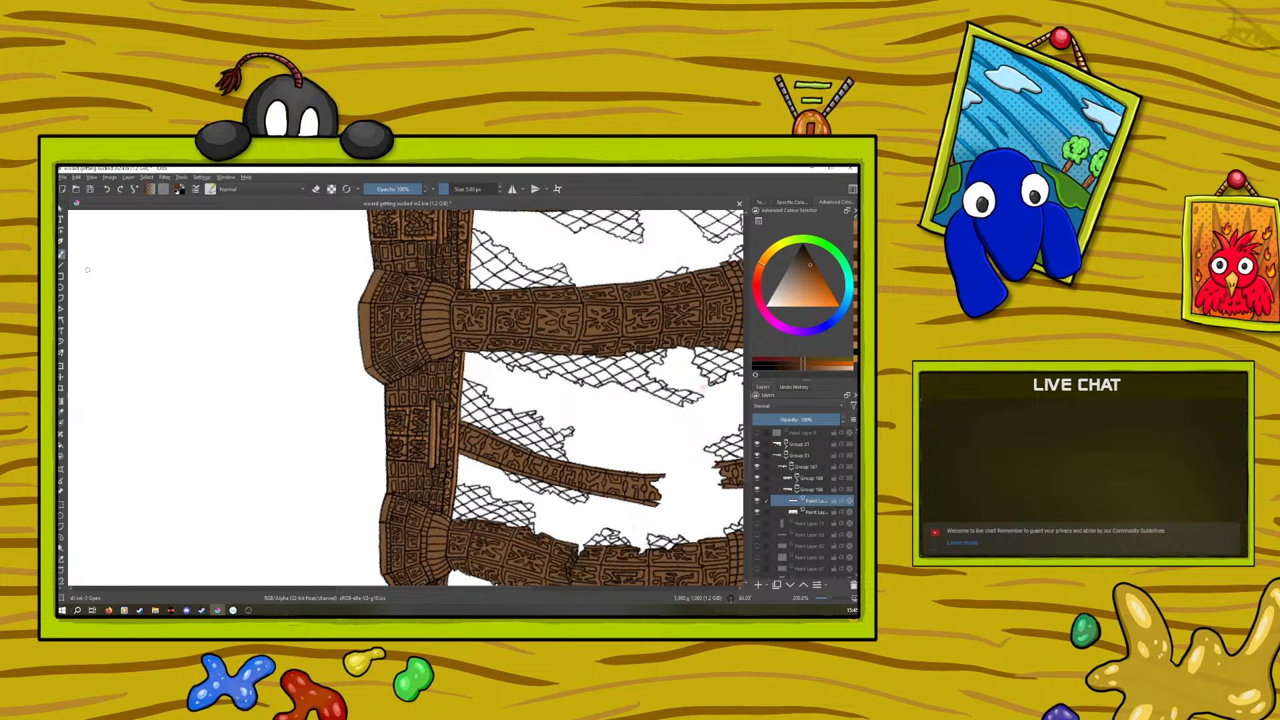
right_click(271, 424)
left_click(268, 436)
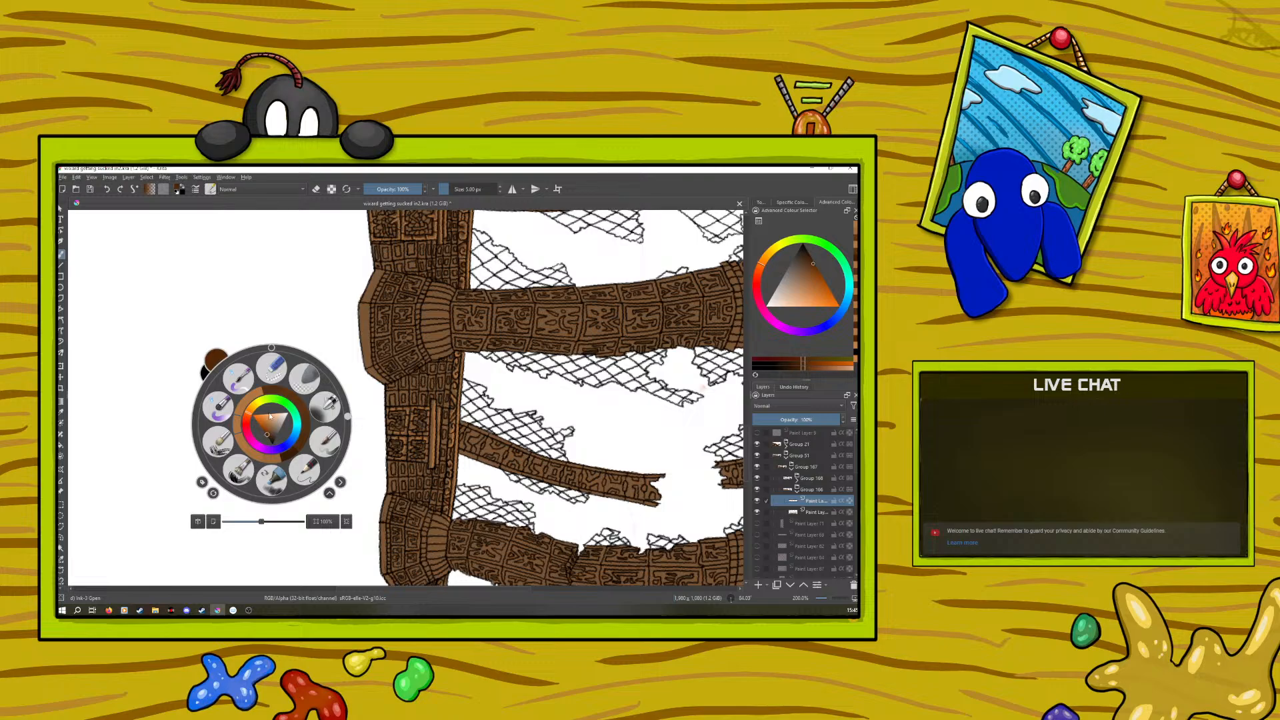
left_click(294, 231)
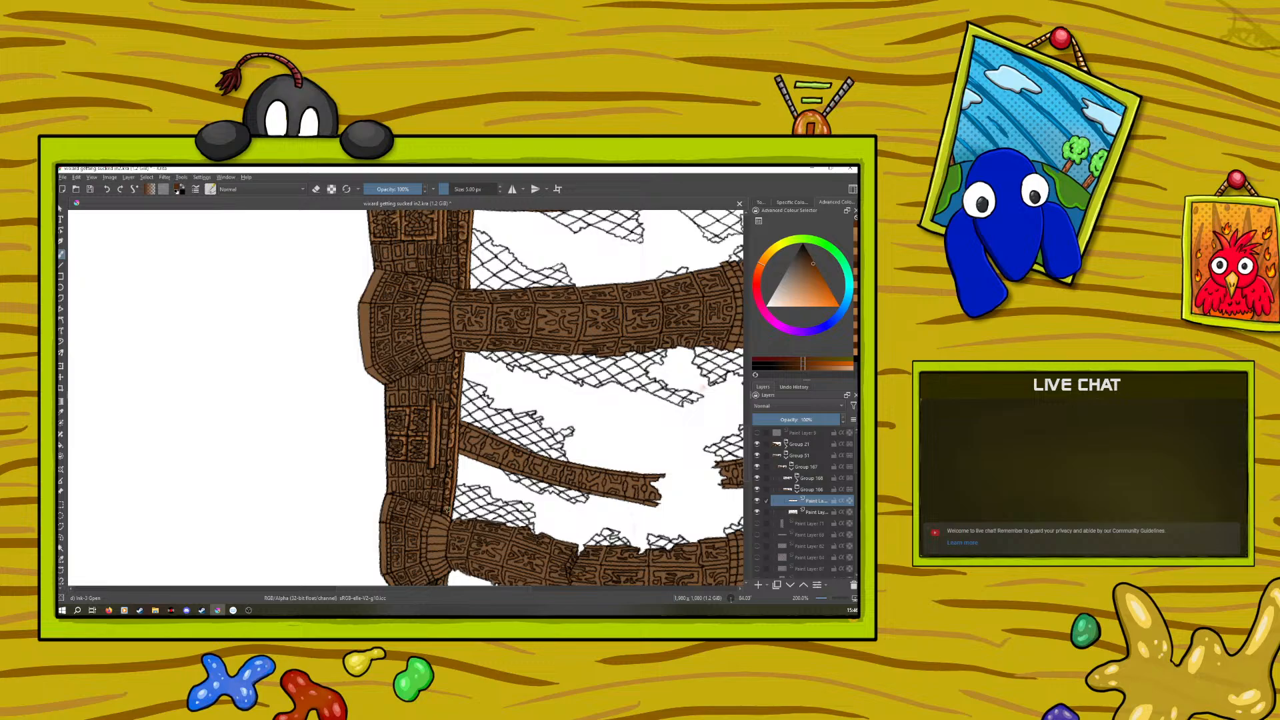
Sample the light orange-brown from the frames of the column's carved panels and highlight the column's narrow lower section
left_click(61, 411)
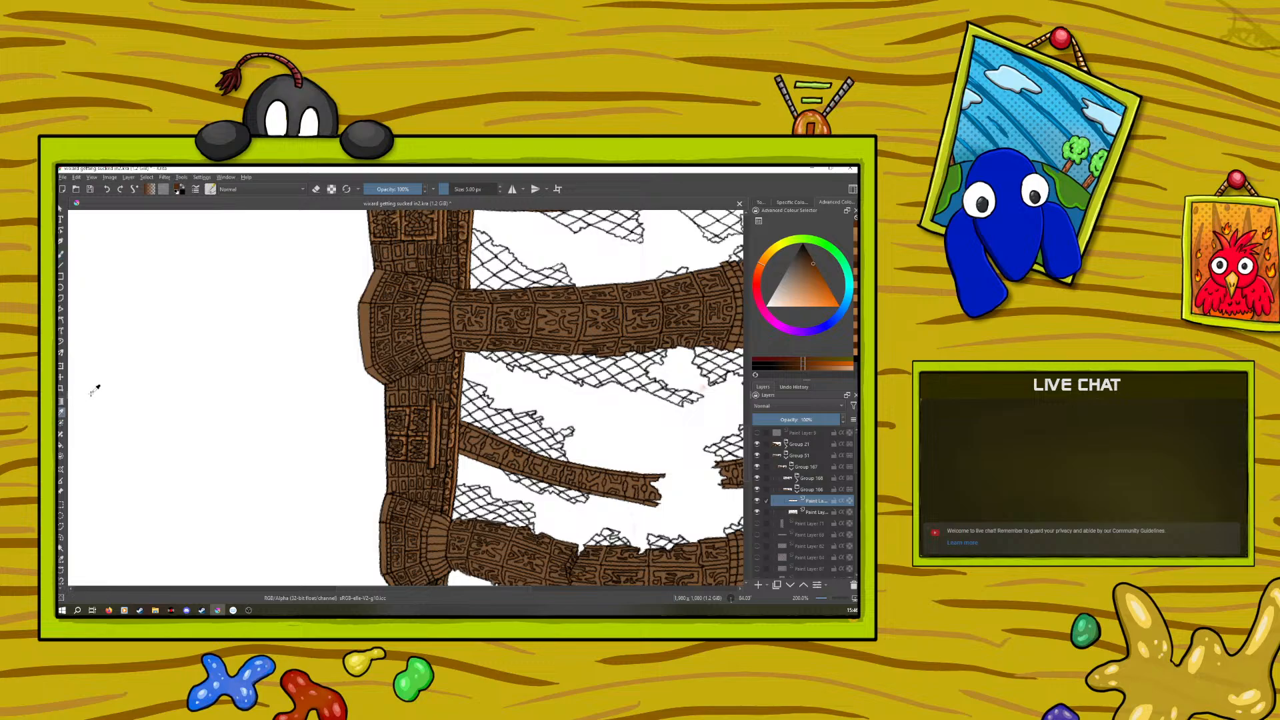
left_click(433, 230)
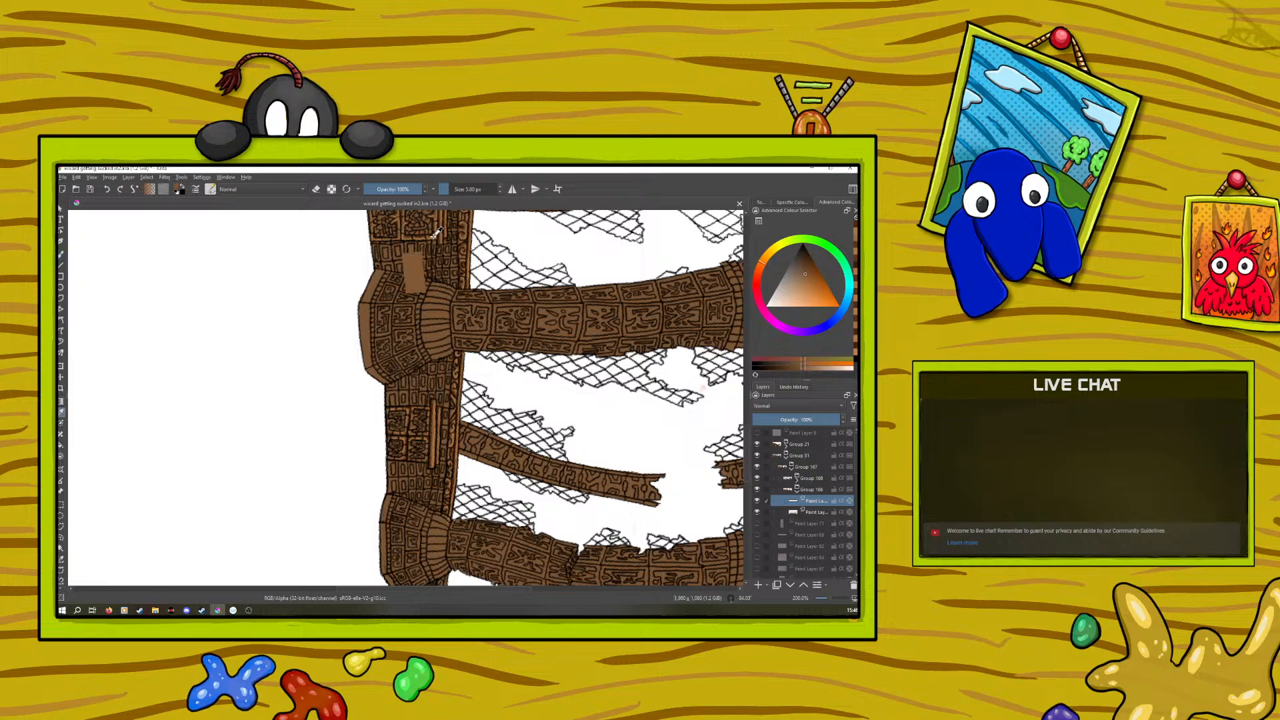
left_click(61, 254)
left_click_drag(748, 405, 747, 475)
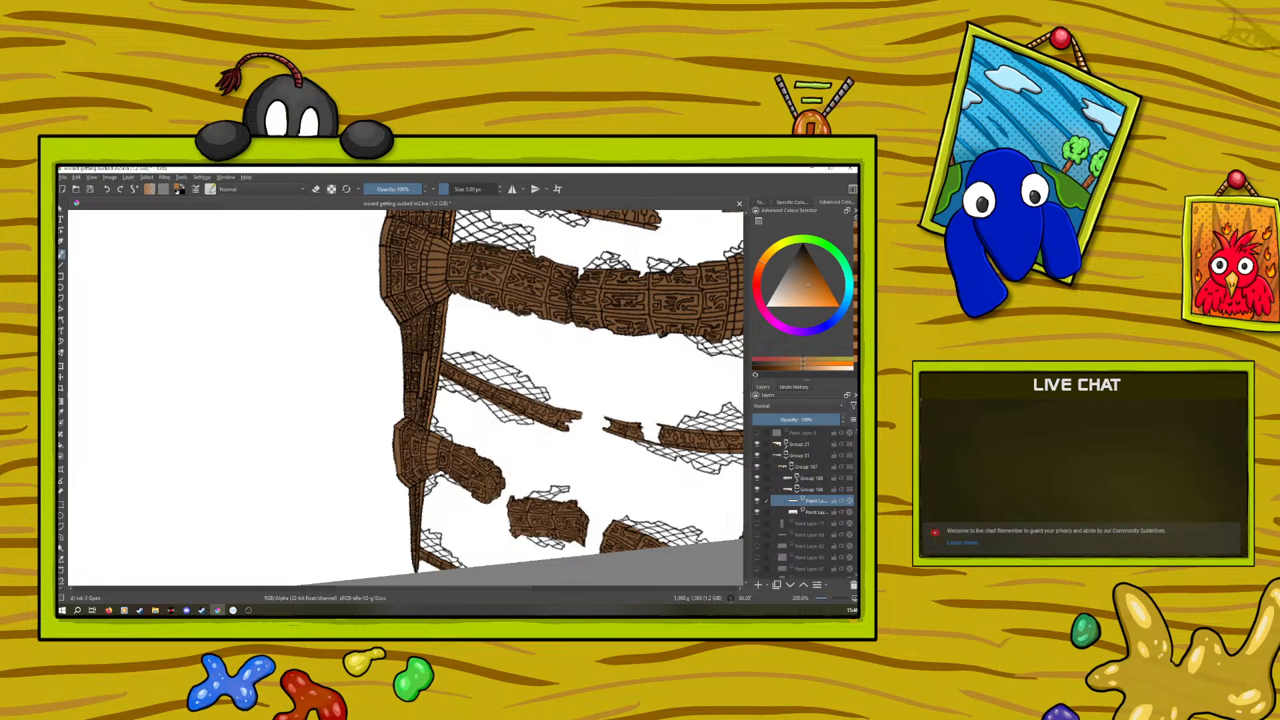
right_click(474, 327)
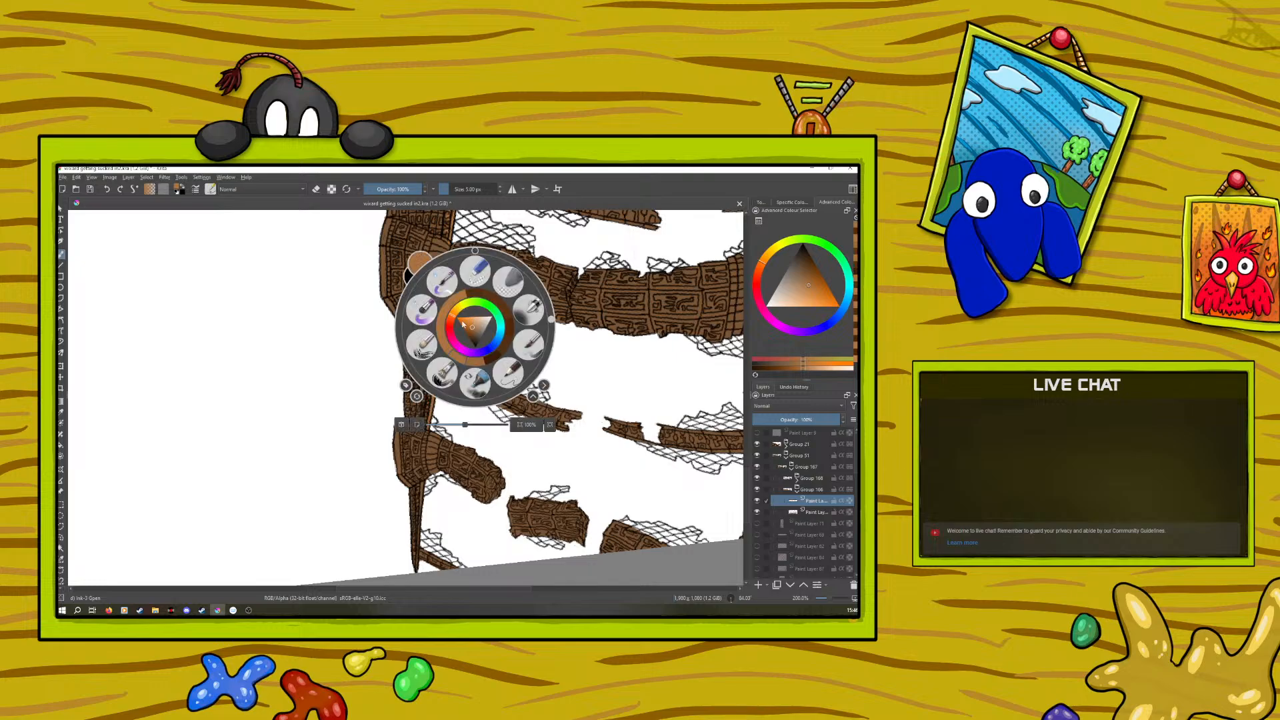
left_click(425, 248)
left_click_drag(746, 480, 754, 353)
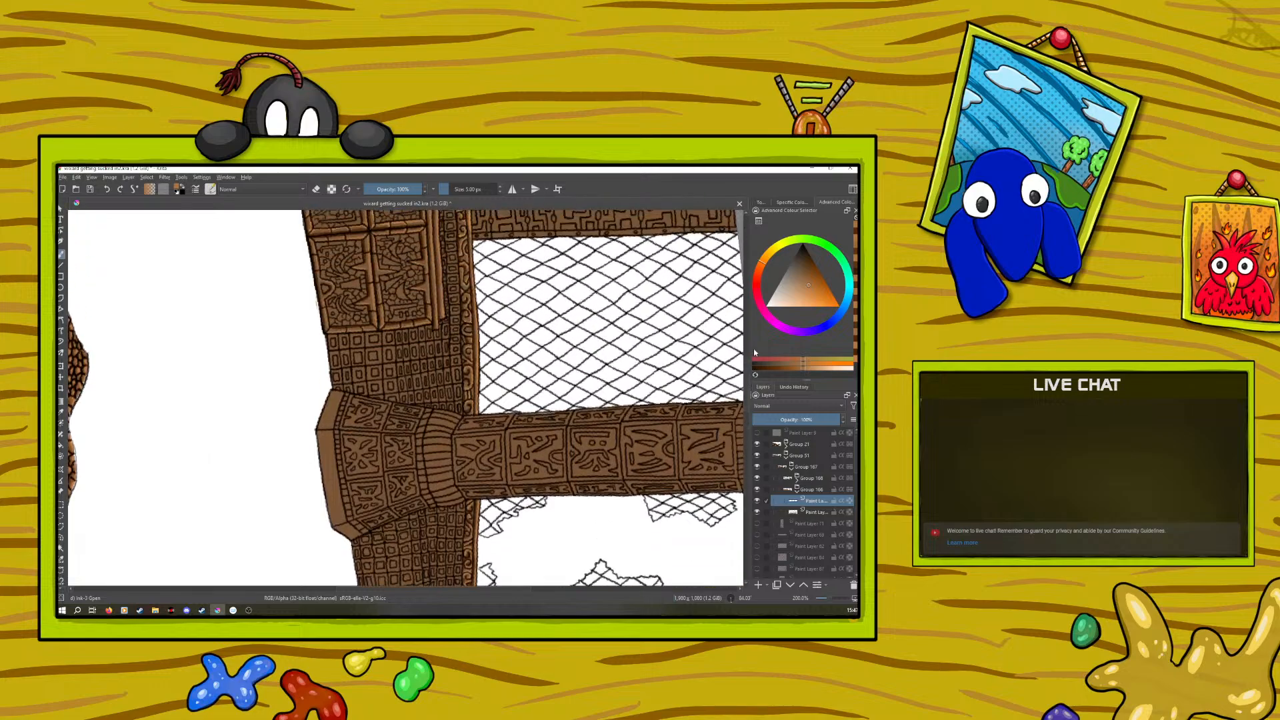
left_click(62, 411)
left_click(376, 294)
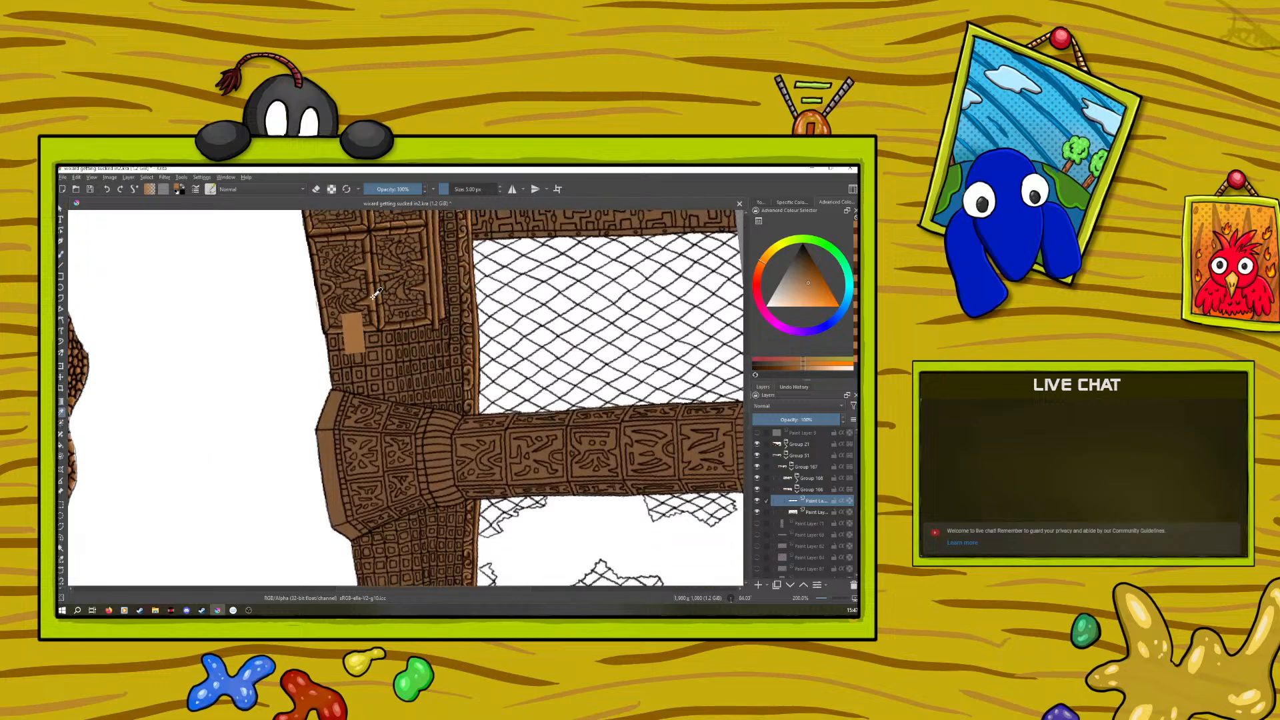
left_click(373, 298)
left_click(60, 256)
mouse_move(745, 399)
left_mouse_down()
mouse_move(745, 519)
mouse_move(749, 470)
left_mouse_up()
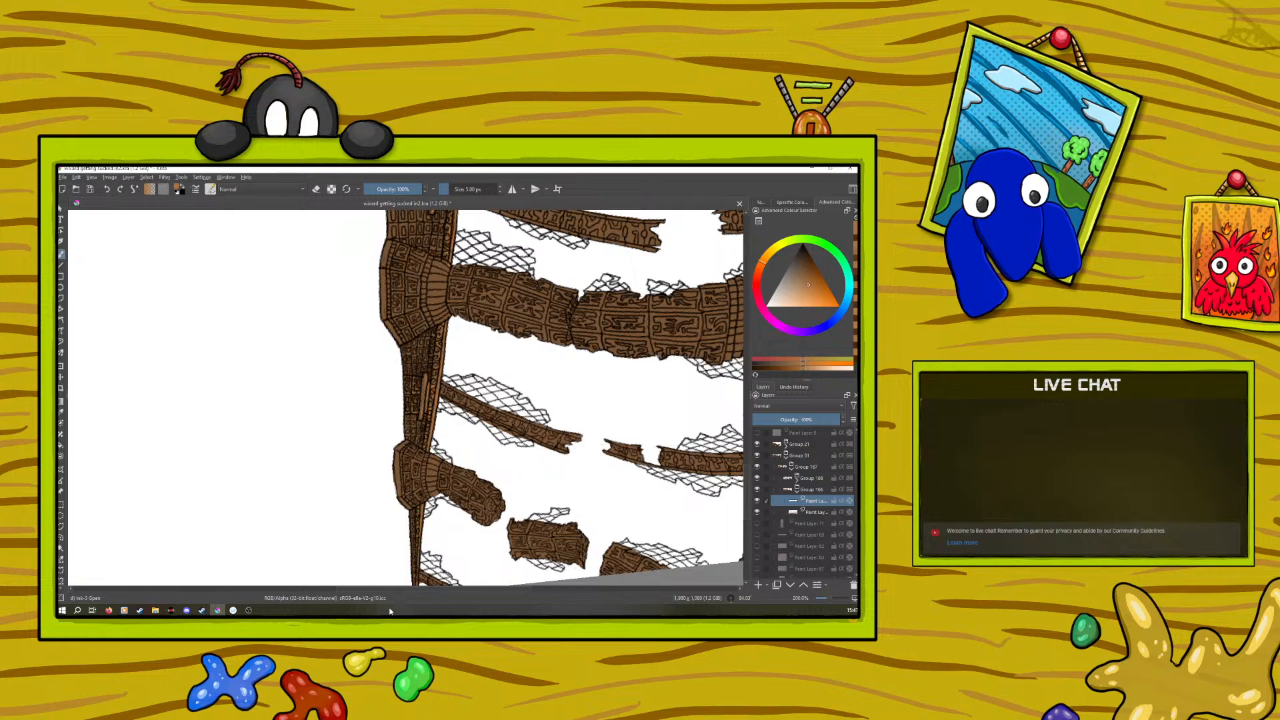
Pick a dark orange-brown and shade the carved details on the tapering lower section of the column
right_click(340, 471)
left_click(333, 474)
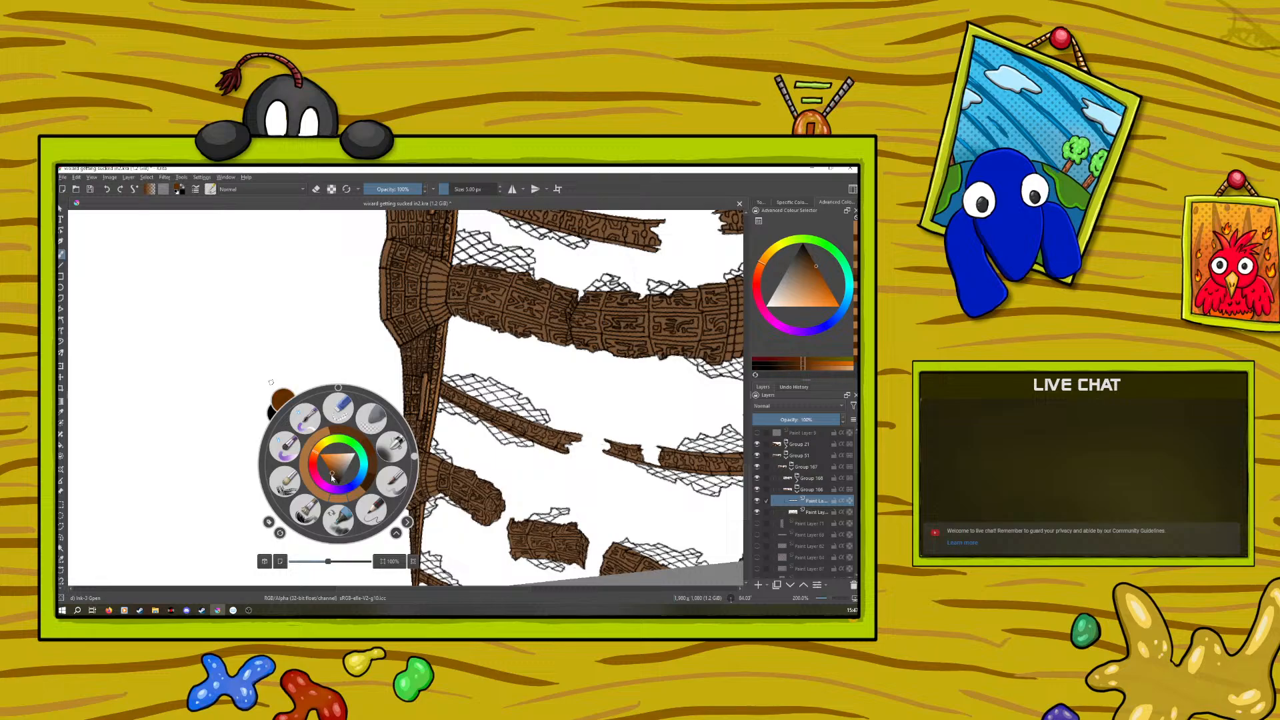
right_click(333, 475)
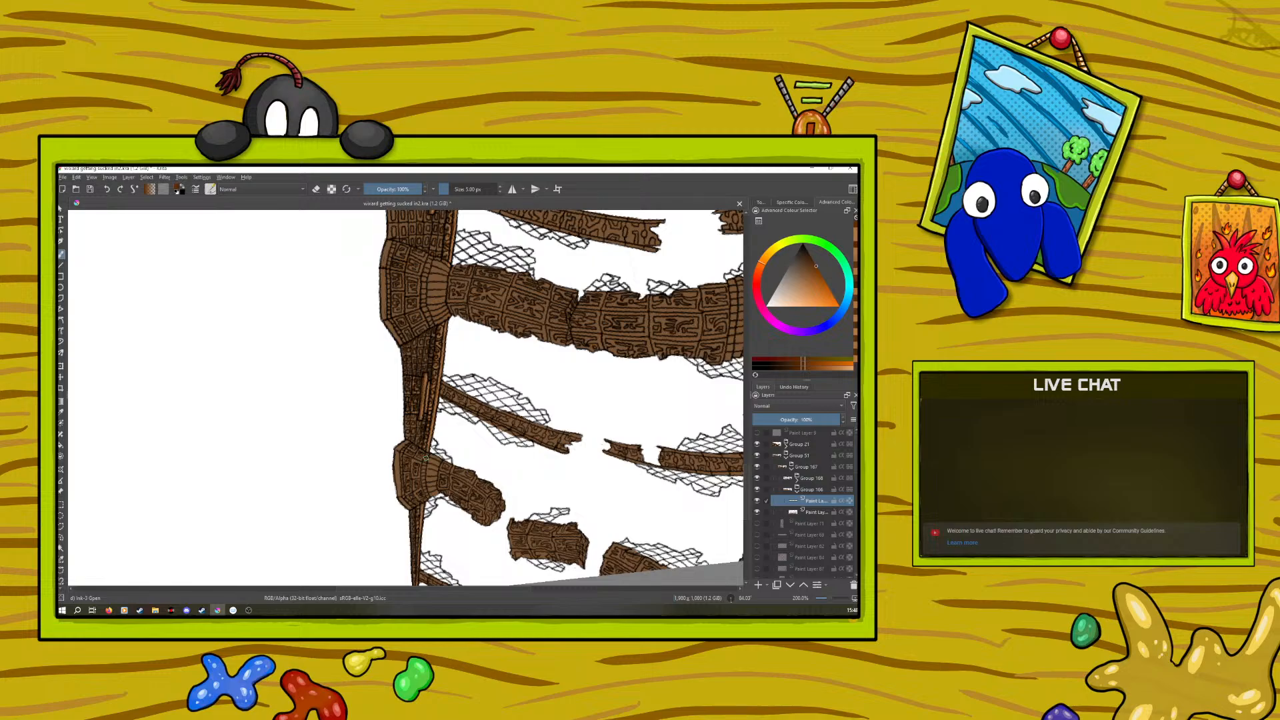
Pick a lighter orange-brown and highlight the small carved squares on the column's tapering section above the lowest broken beam
left_click_drag(828, 596, 827, 598)
left_click_drag(830, 600, 833, 598)
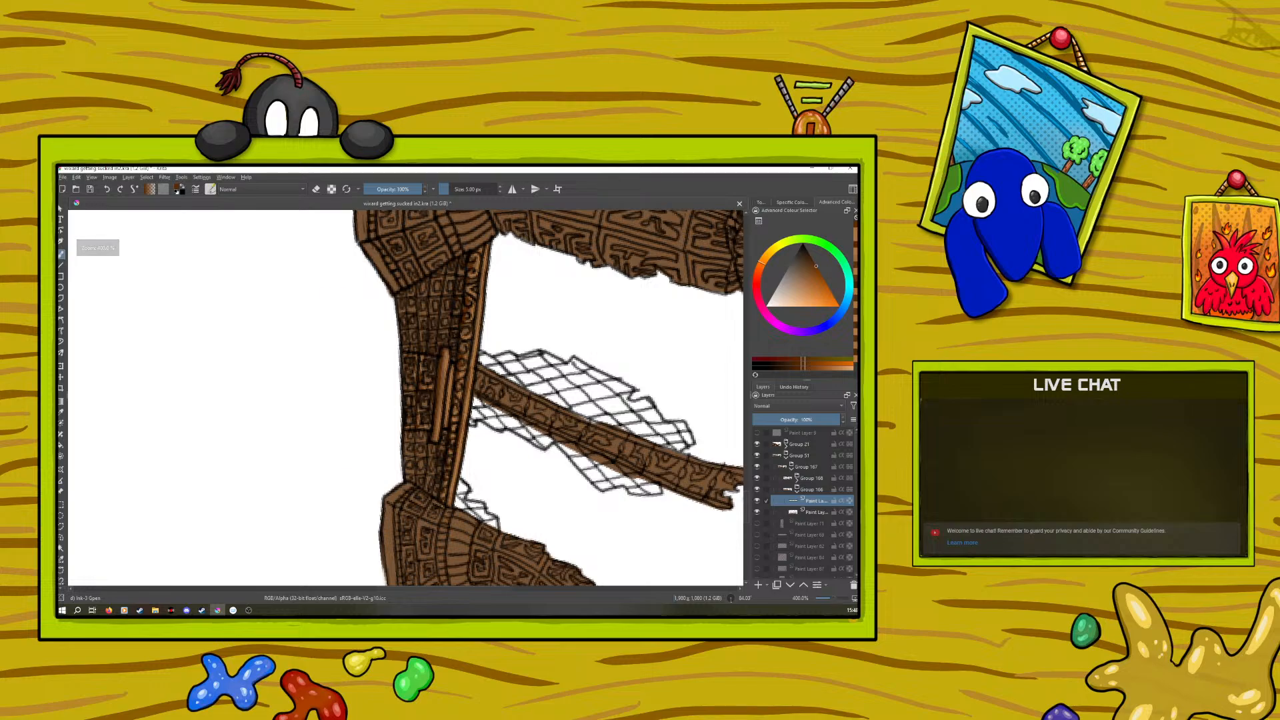
right_click(392, 364)
left_click(386, 374)
left_click(389, 362)
left_click(389, 360)
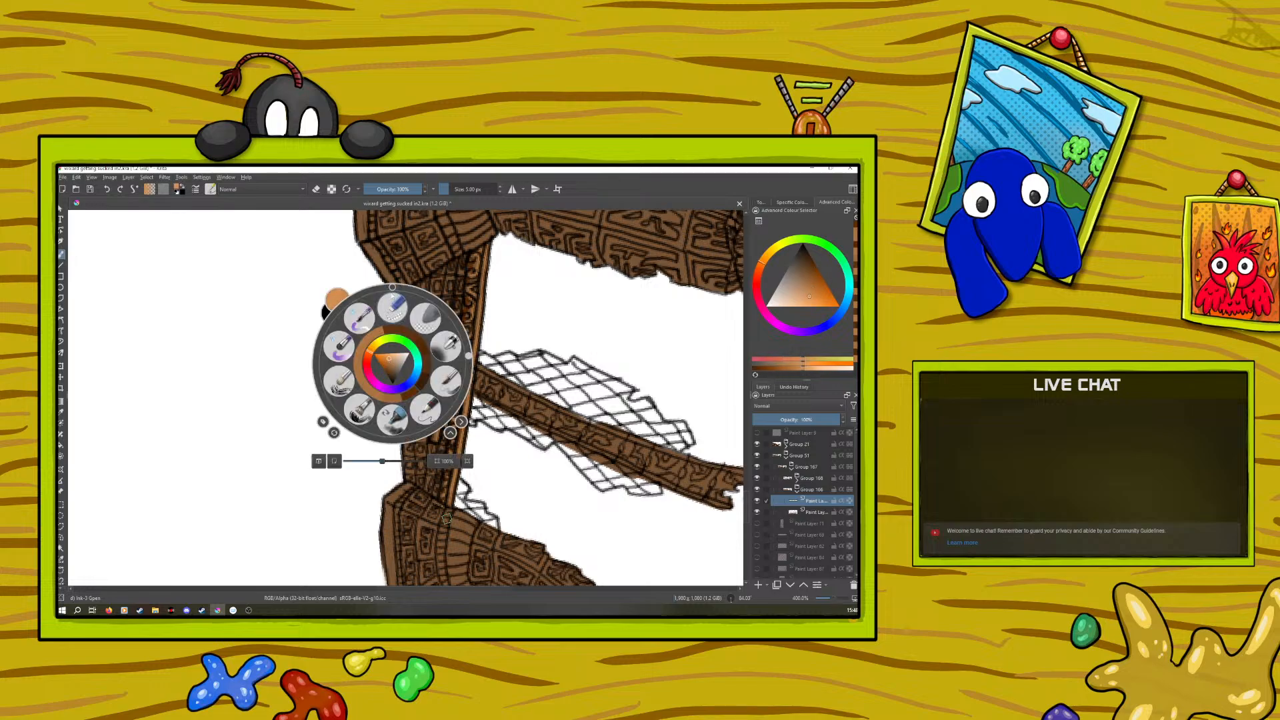
left_click(392, 232)
left_click_drag(422, 349, 429, 358)
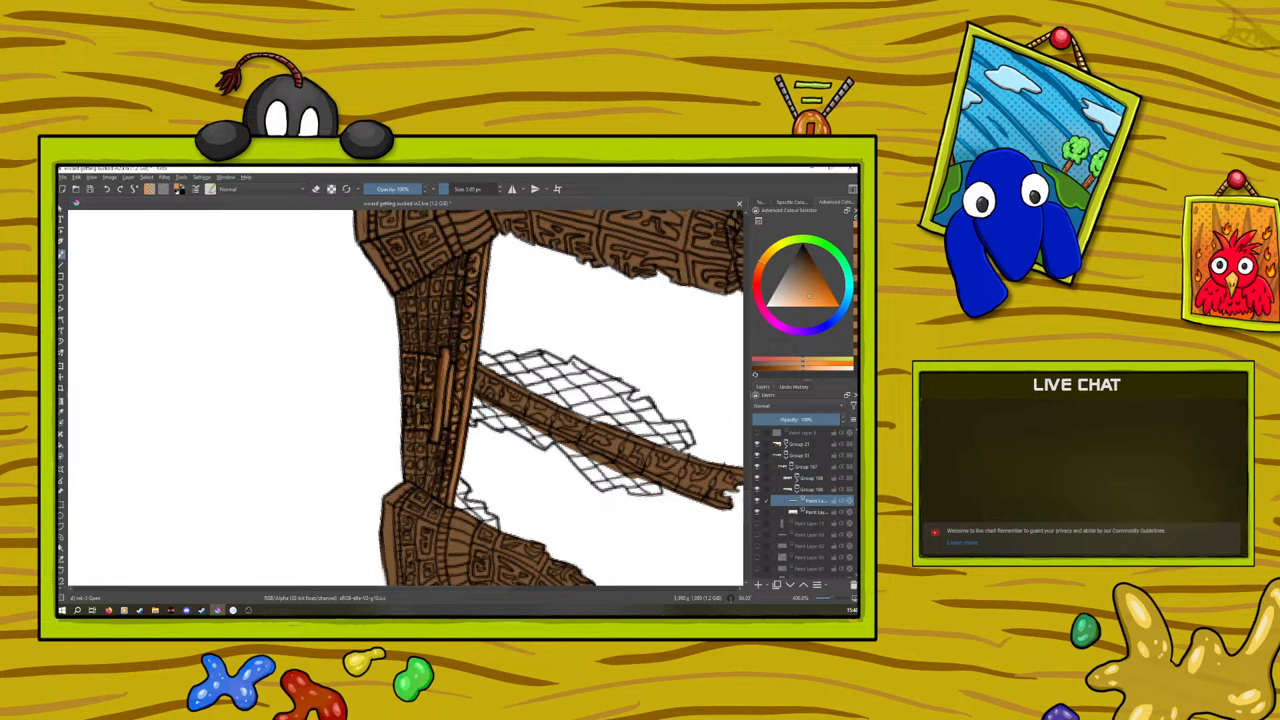
Reset the canvas rotation, show the whole illustration and save the document
left_click(829, 596)
left_click_drag(828, 595, 824, 595)
right_click(320, 324)
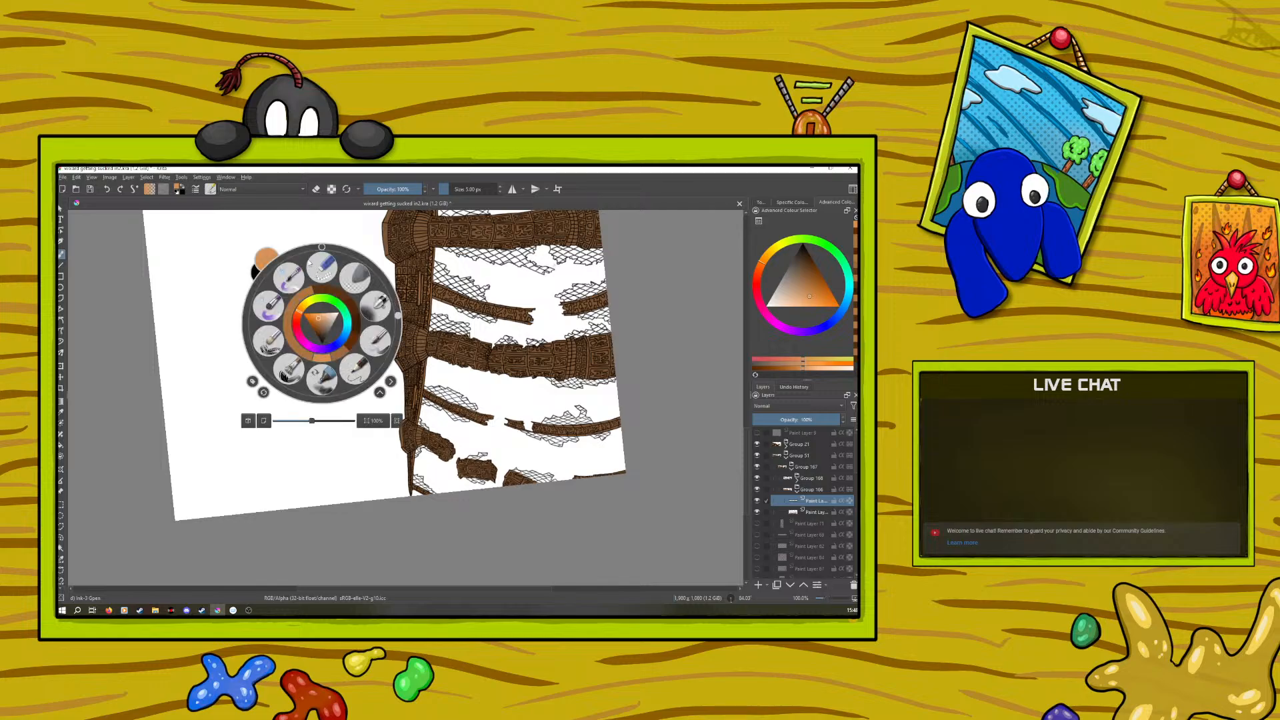
left_click(321, 247)
right_click(321, 247)
left_click_drag(414, 589, 288, 586)
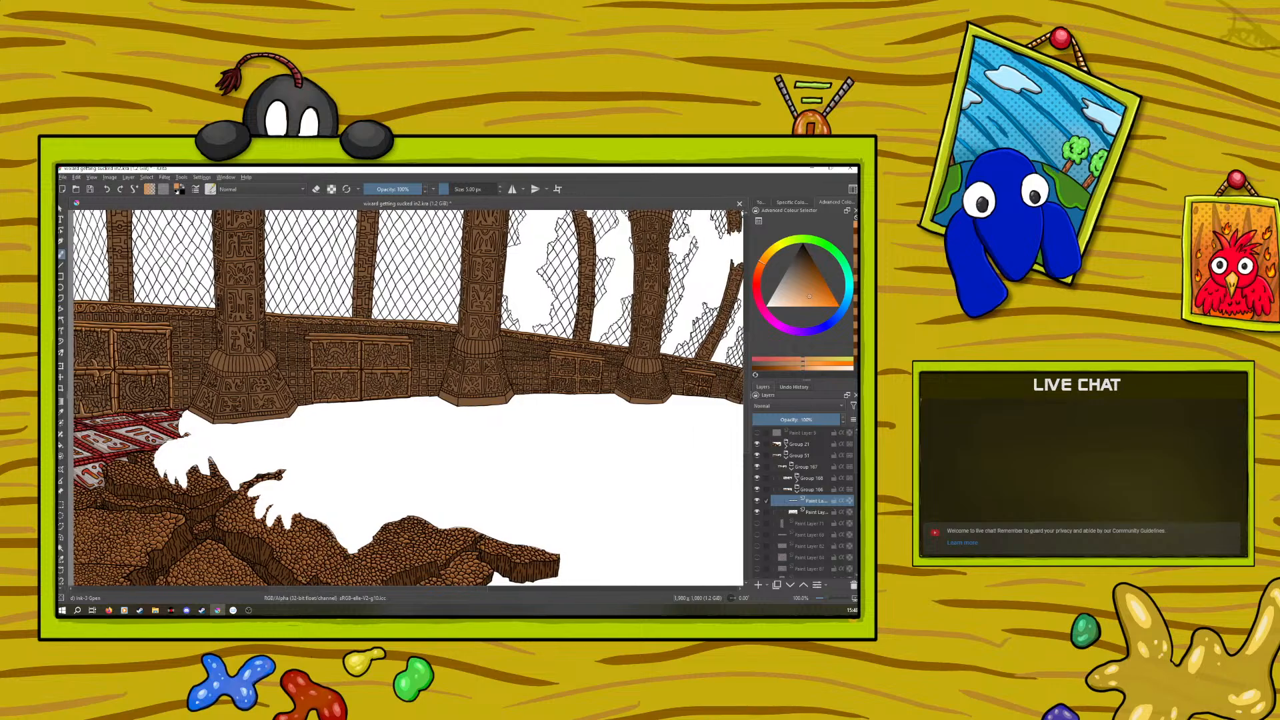
left_click_drag(826, 599, 827, 604)
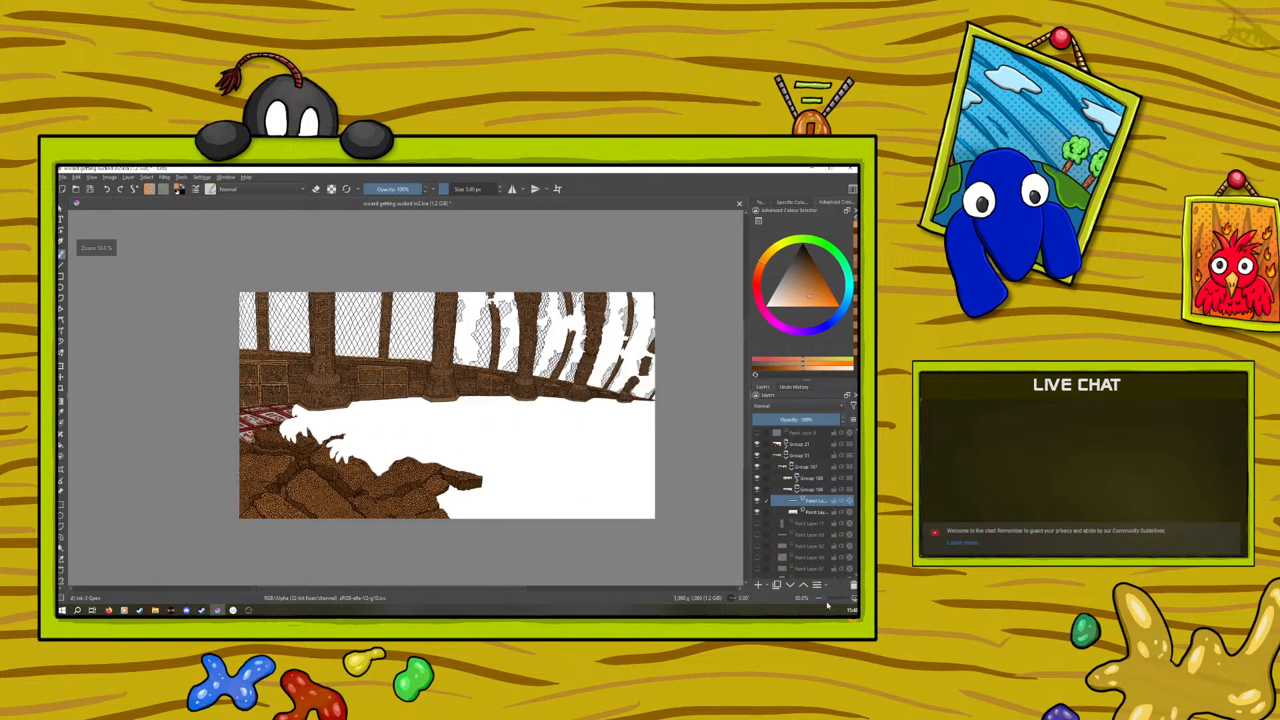
left_click(91, 191)
Save a copy of the illustration over the existing file wizard getting sucked in.kra, replacing it
left_click(62, 177)
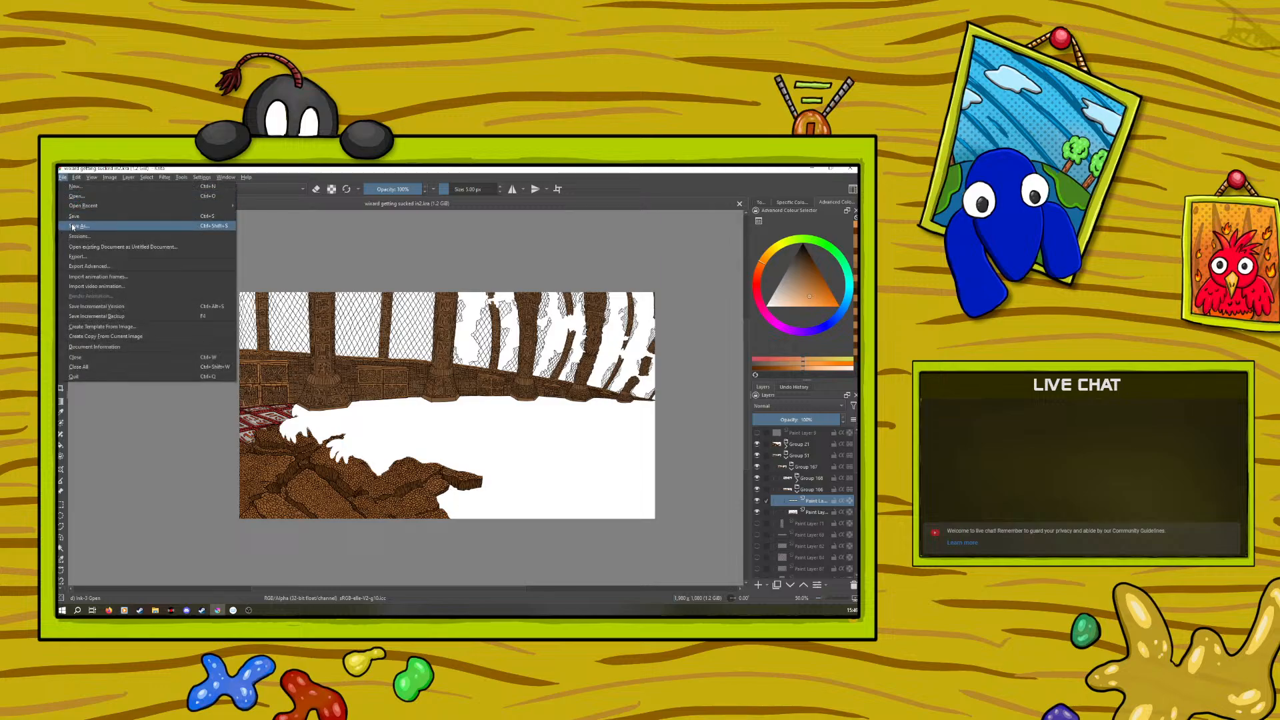
left_click(72, 227)
left_click(164, 232)
left_click(712, 570)
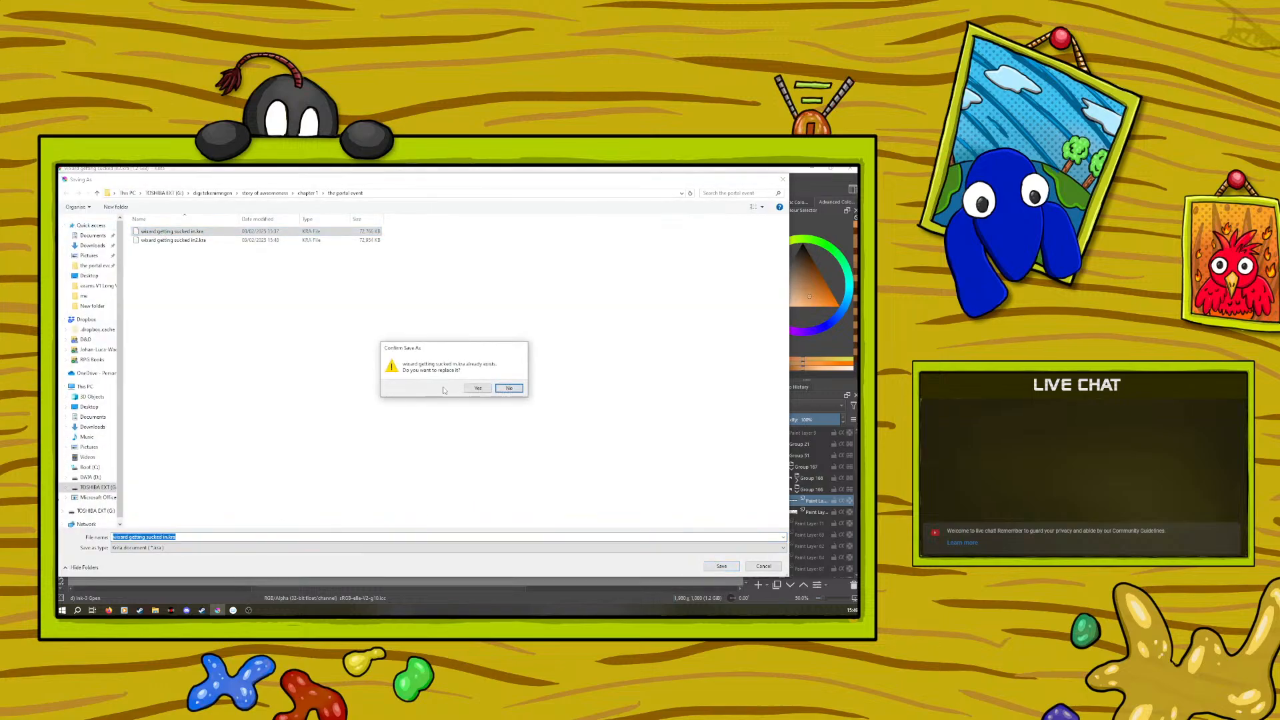
left_click(474, 389)
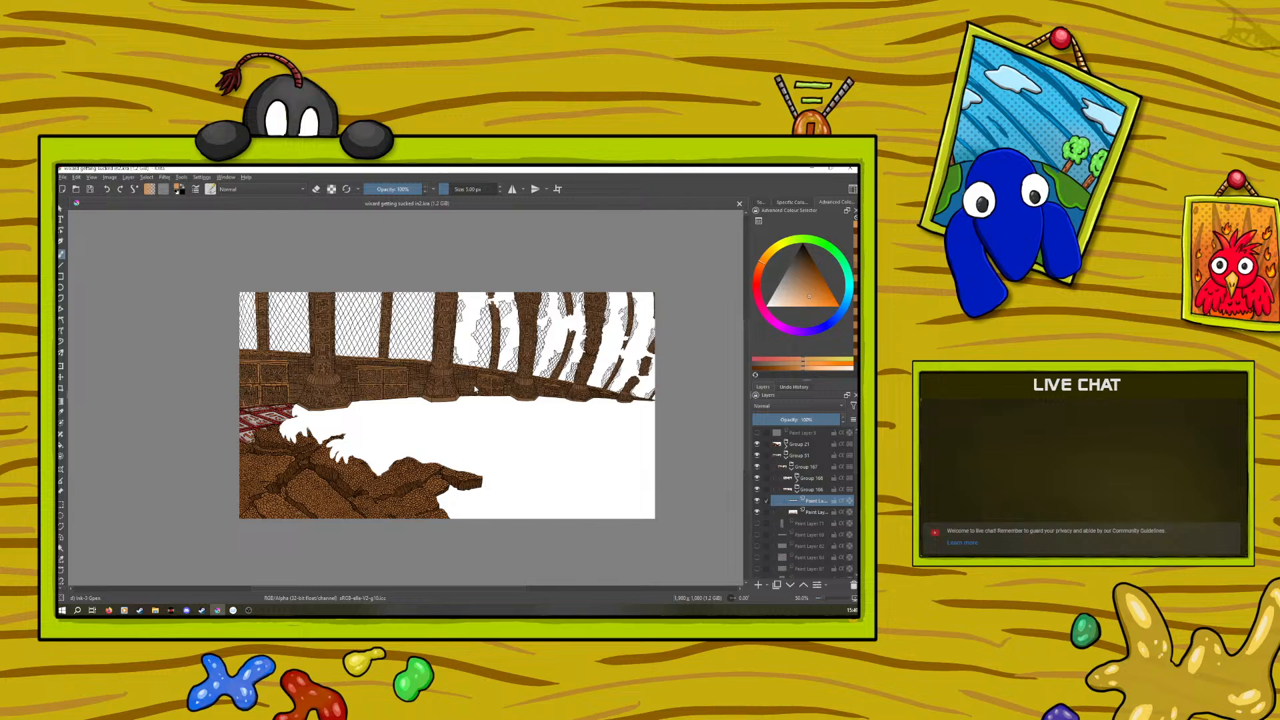